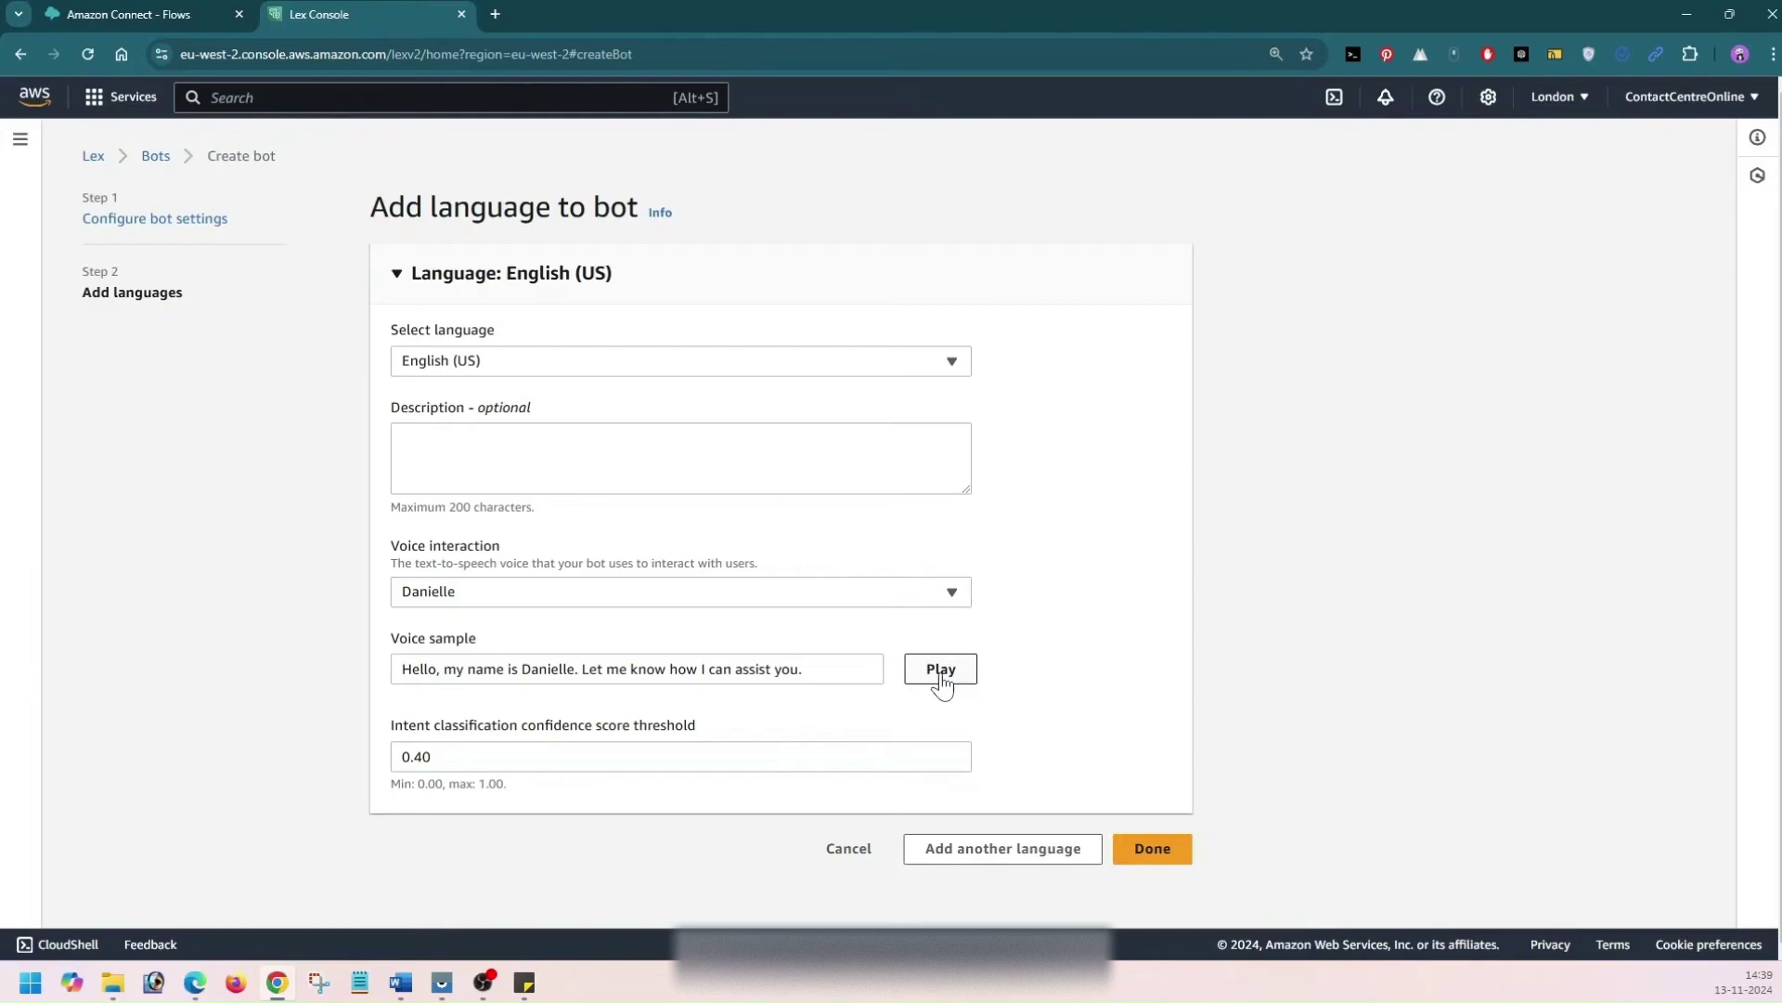
Step: Play the Danielle voice sample and finish creating the bot with the English (US) language
{"action": "left_click", "coordinate": [940, 680]}
{"action": "left_click", "coordinate": [1151, 847]}
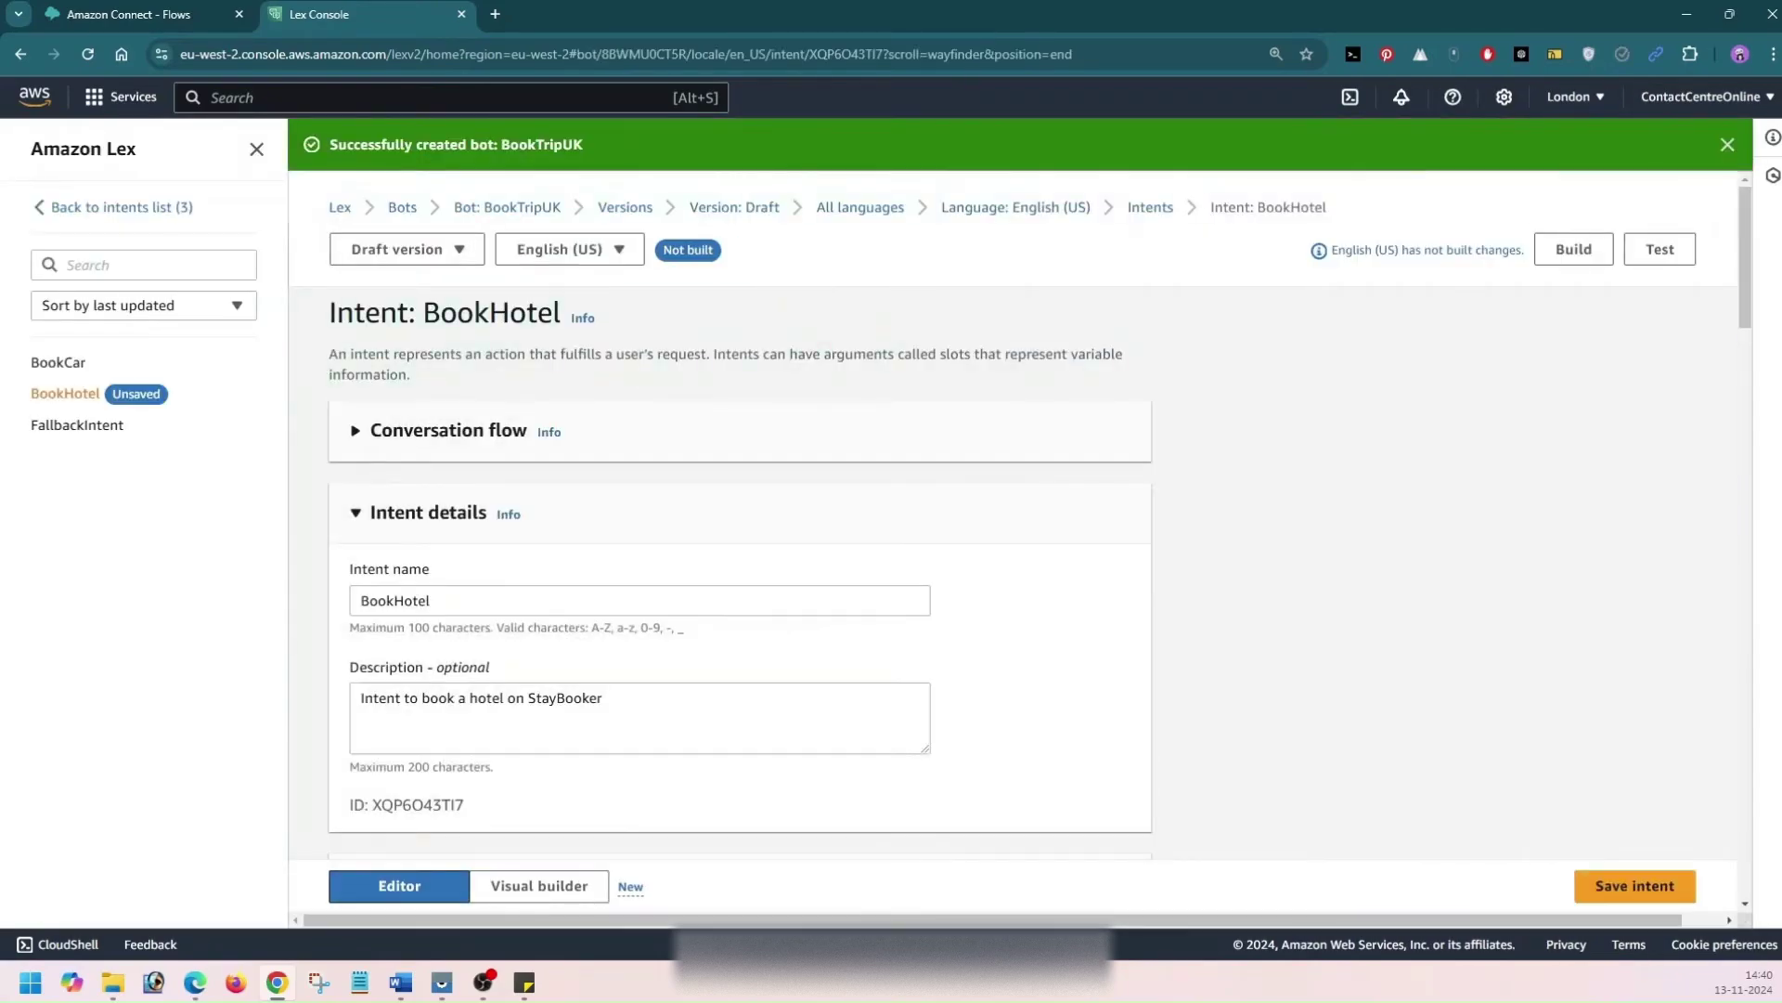
Step: Add the sample utterance "hello i want to book hotel" to the BookHotel intent
{"action": "scroll", "coordinate": [476, 455], "scroll_direction": "down", "scroll_amount": 10}
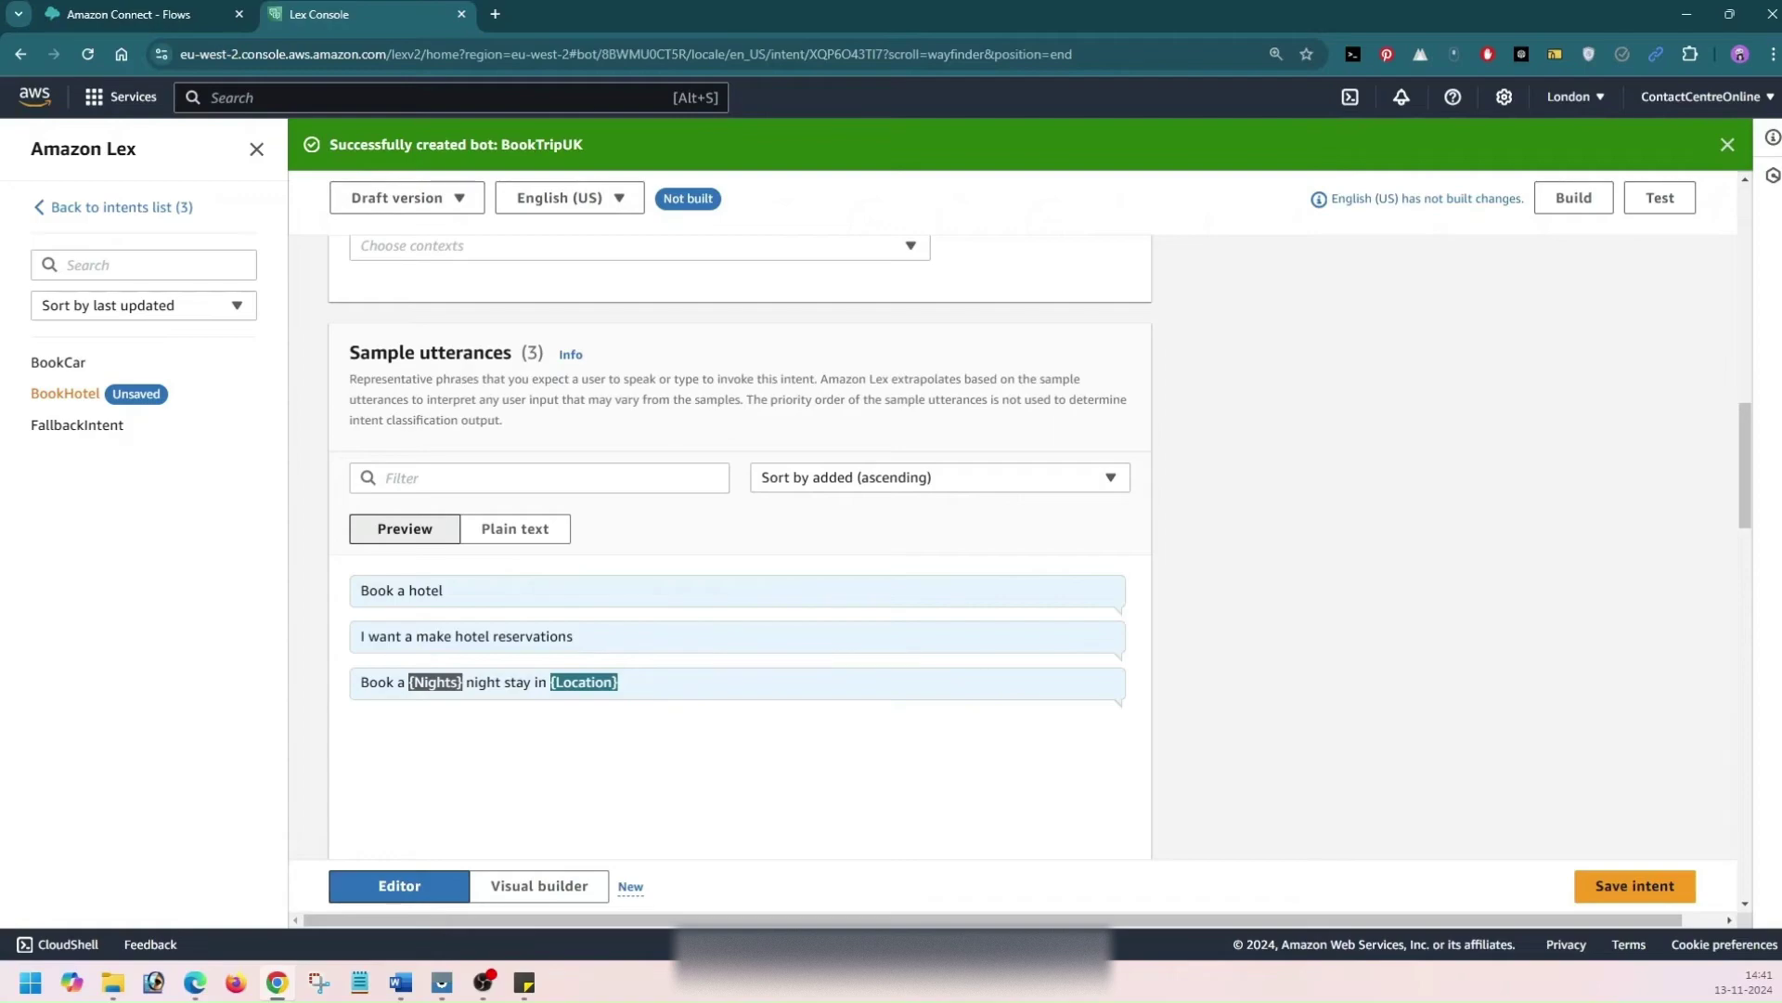
{"action": "scroll", "coordinate": [409, 559], "scroll_direction": "down", "scroll_amount": 1}
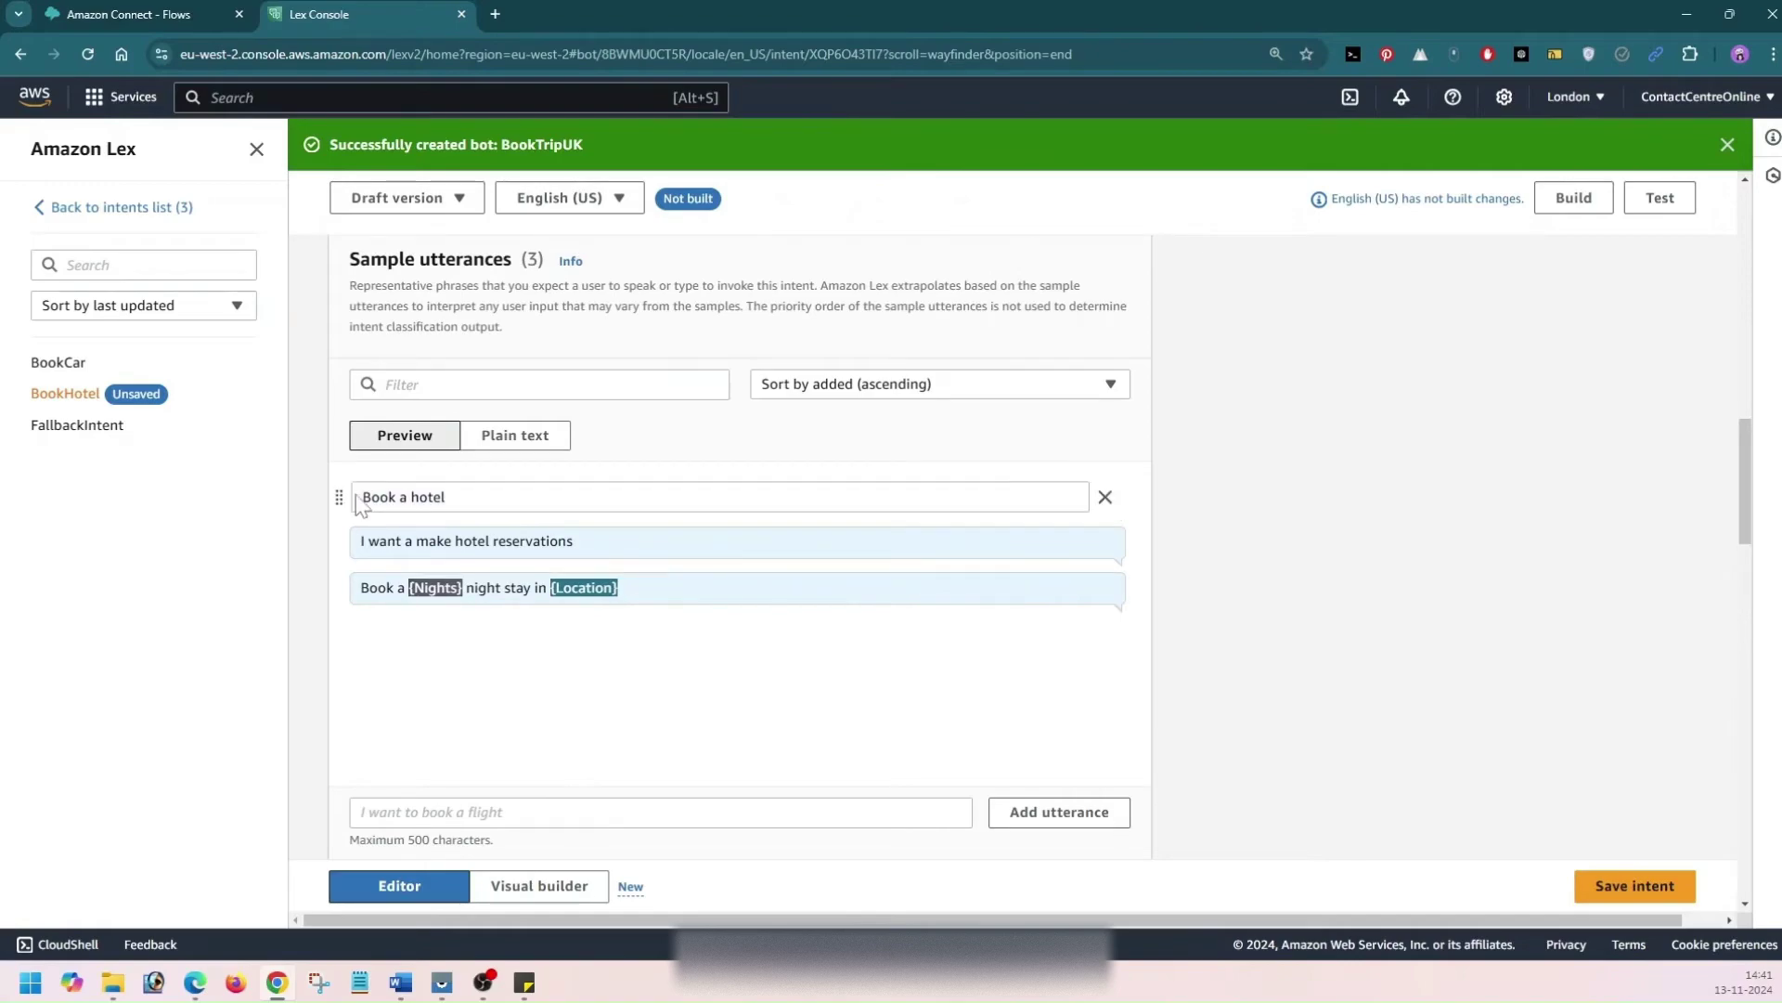
{"action": "triple_click", "coordinate": [385, 497]}
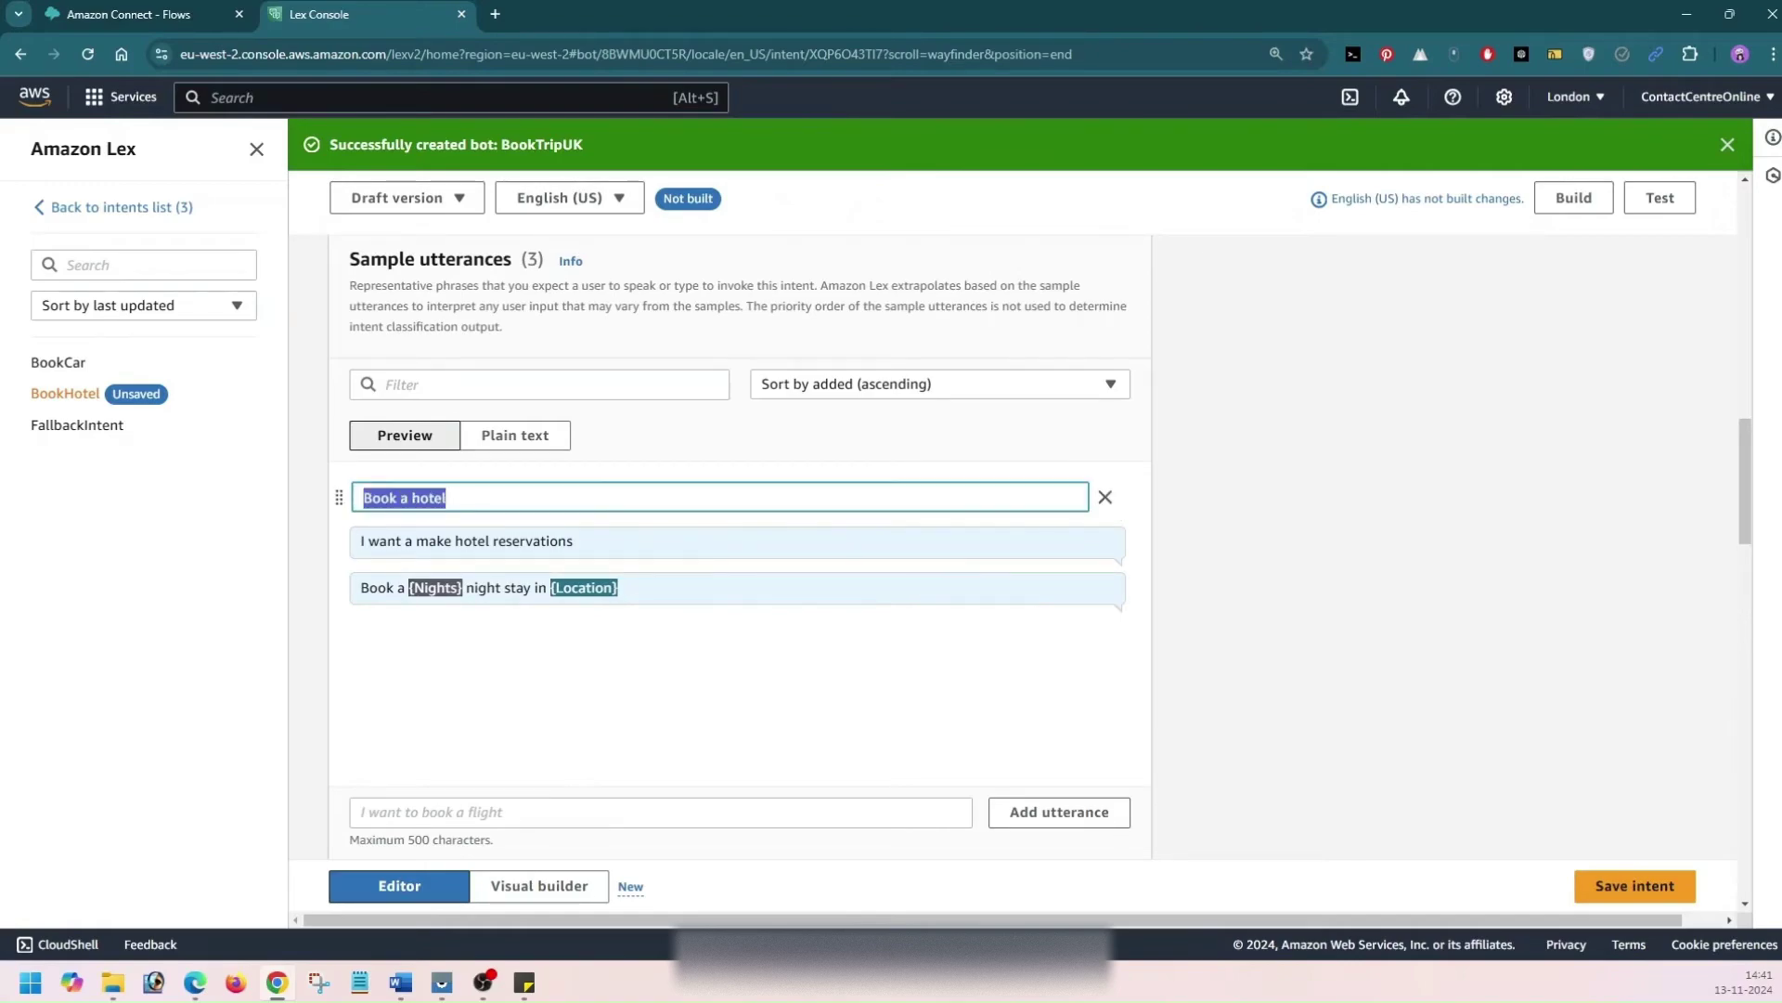
{"action": "left_click", "coordinate": [1306, 555]}
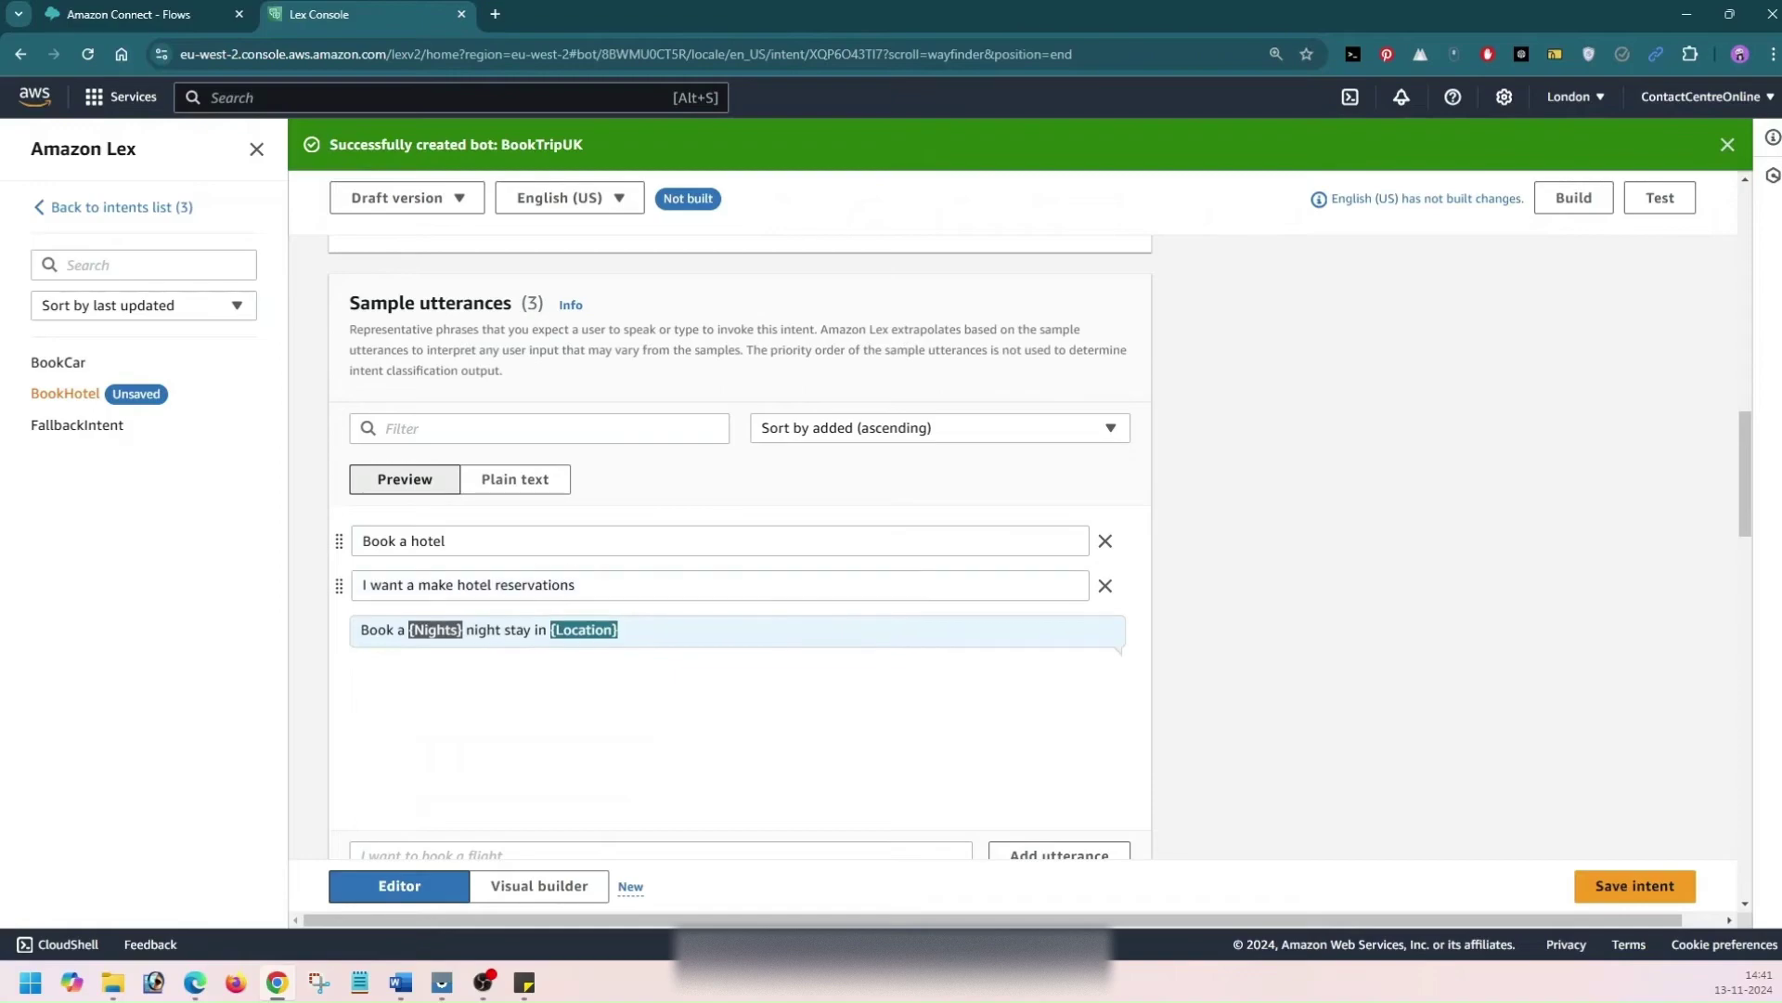
{"action": "scroll", "coordinate": [1249, 544], "scroll_direction": "down", "scroll_amount": 2}
{"action": "left_click", "coordinate": [623, 670]}
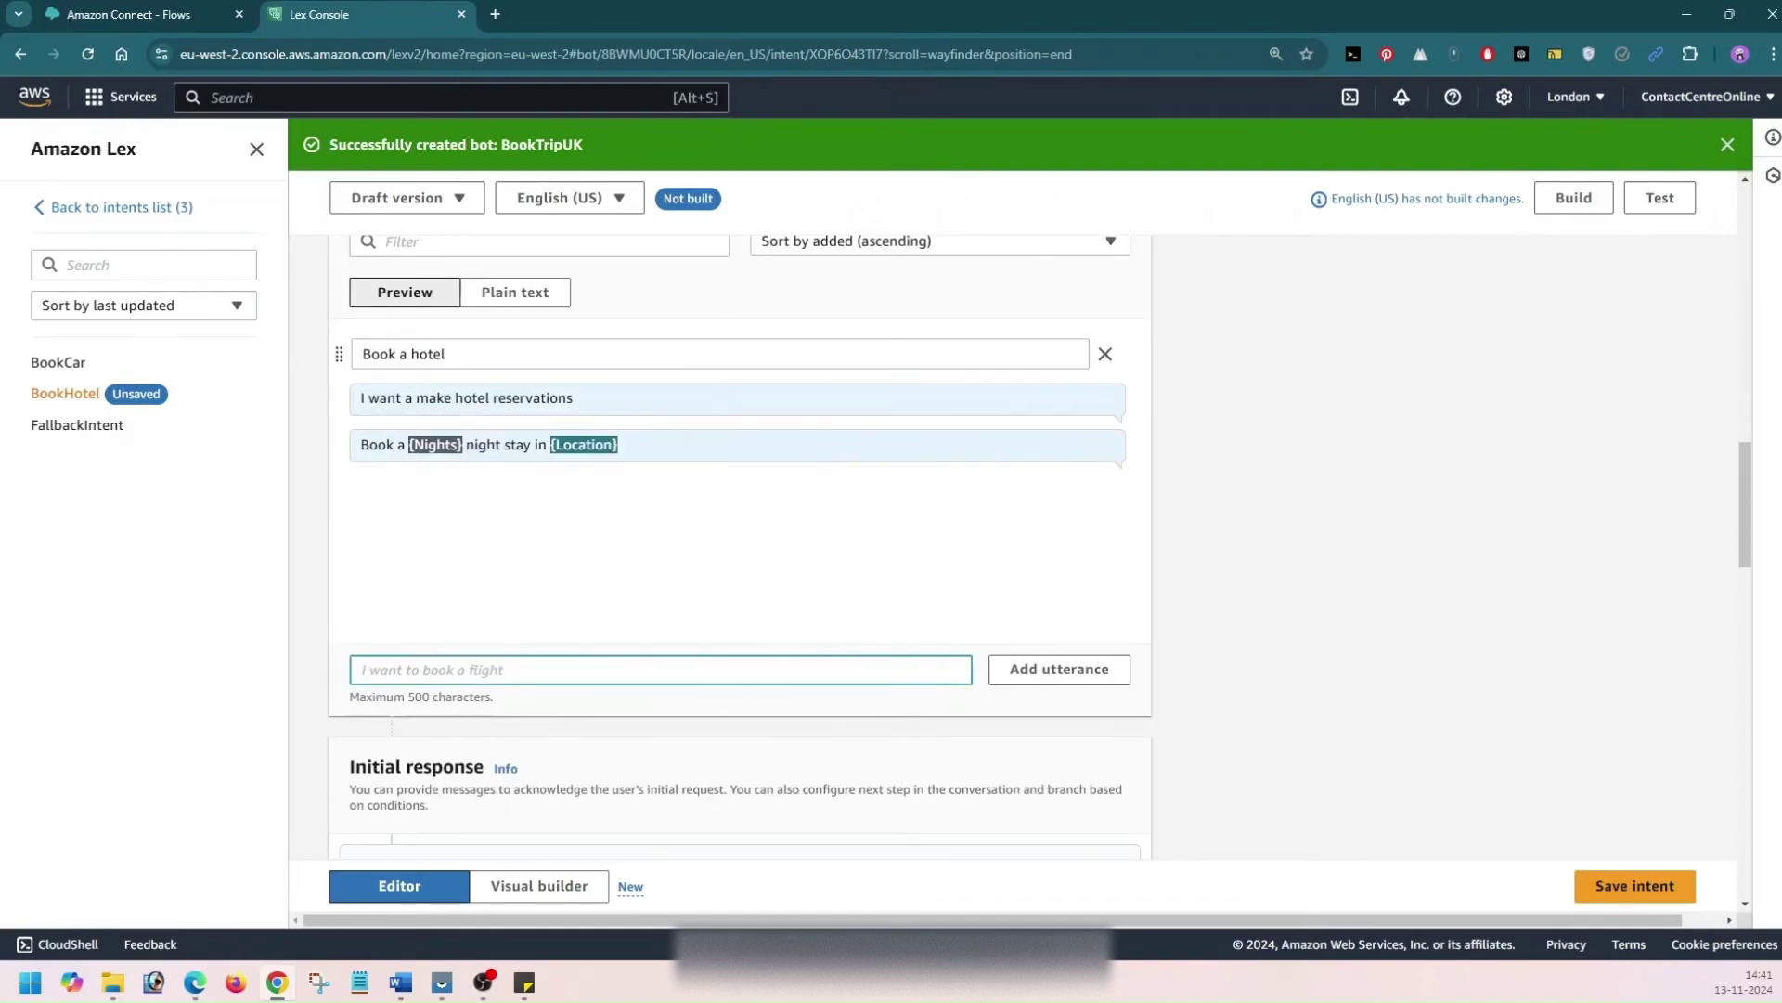
{"action": "type", "text": "hello, i want to book hotel"}
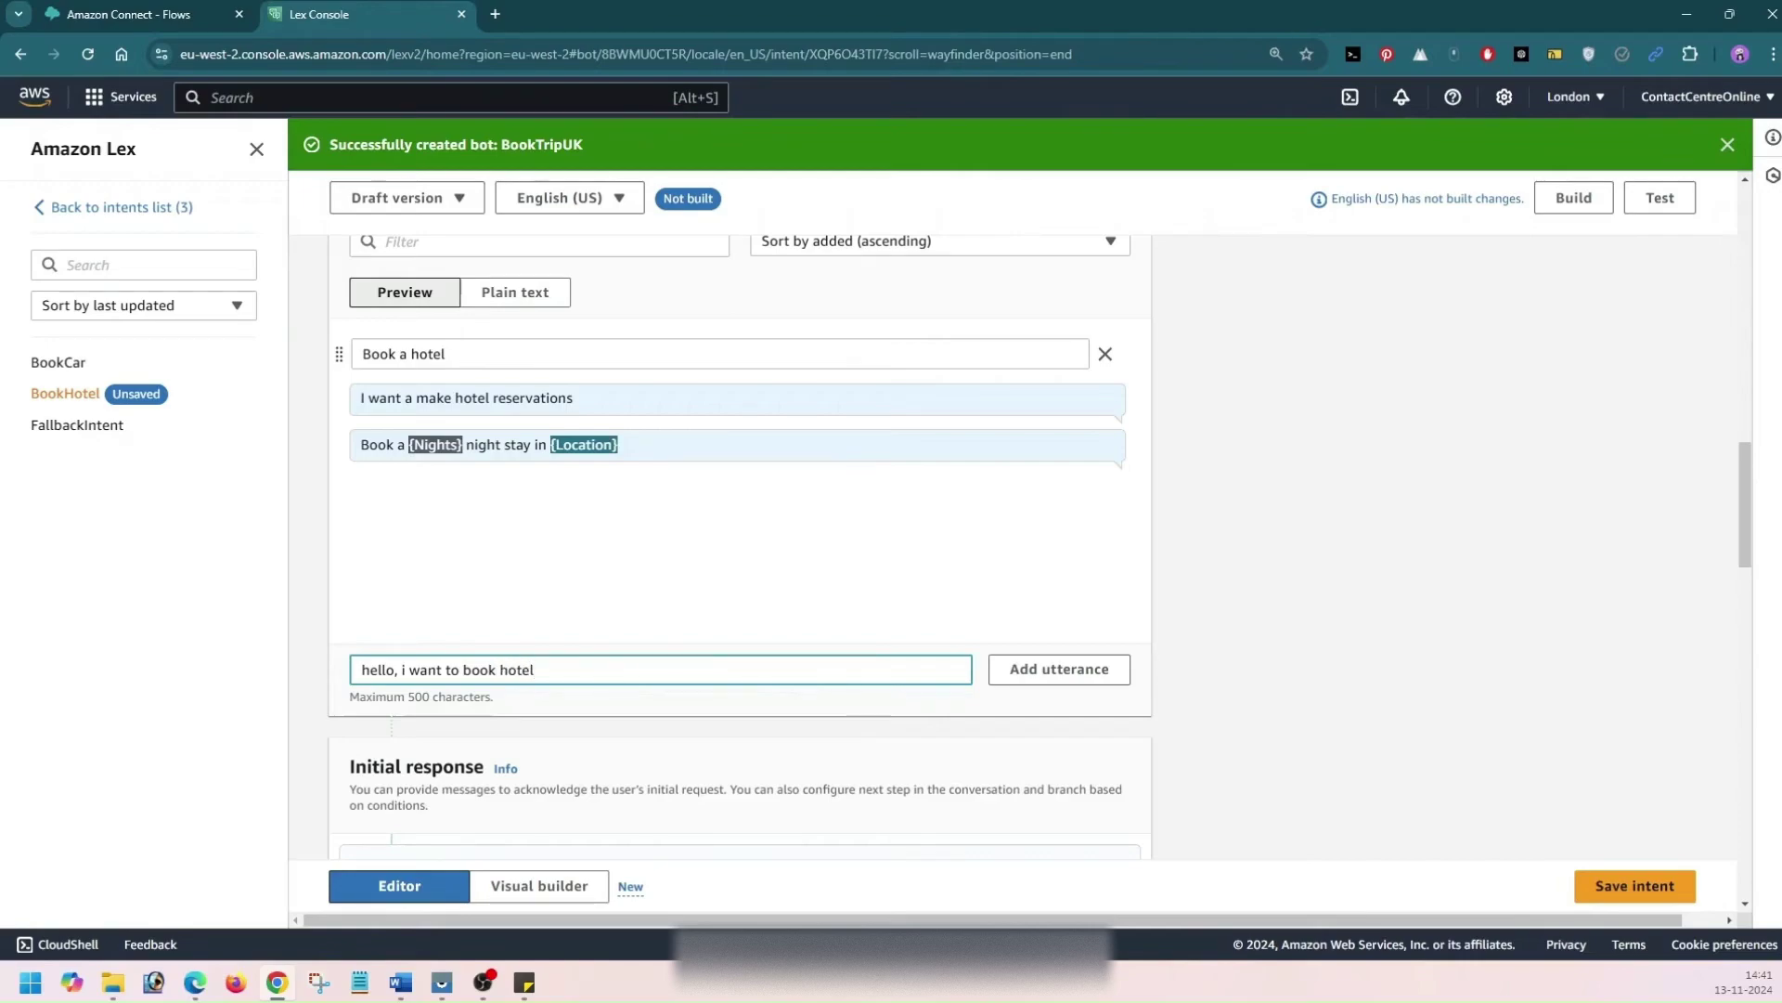
{"action": "key", "text": "BackSpace"}
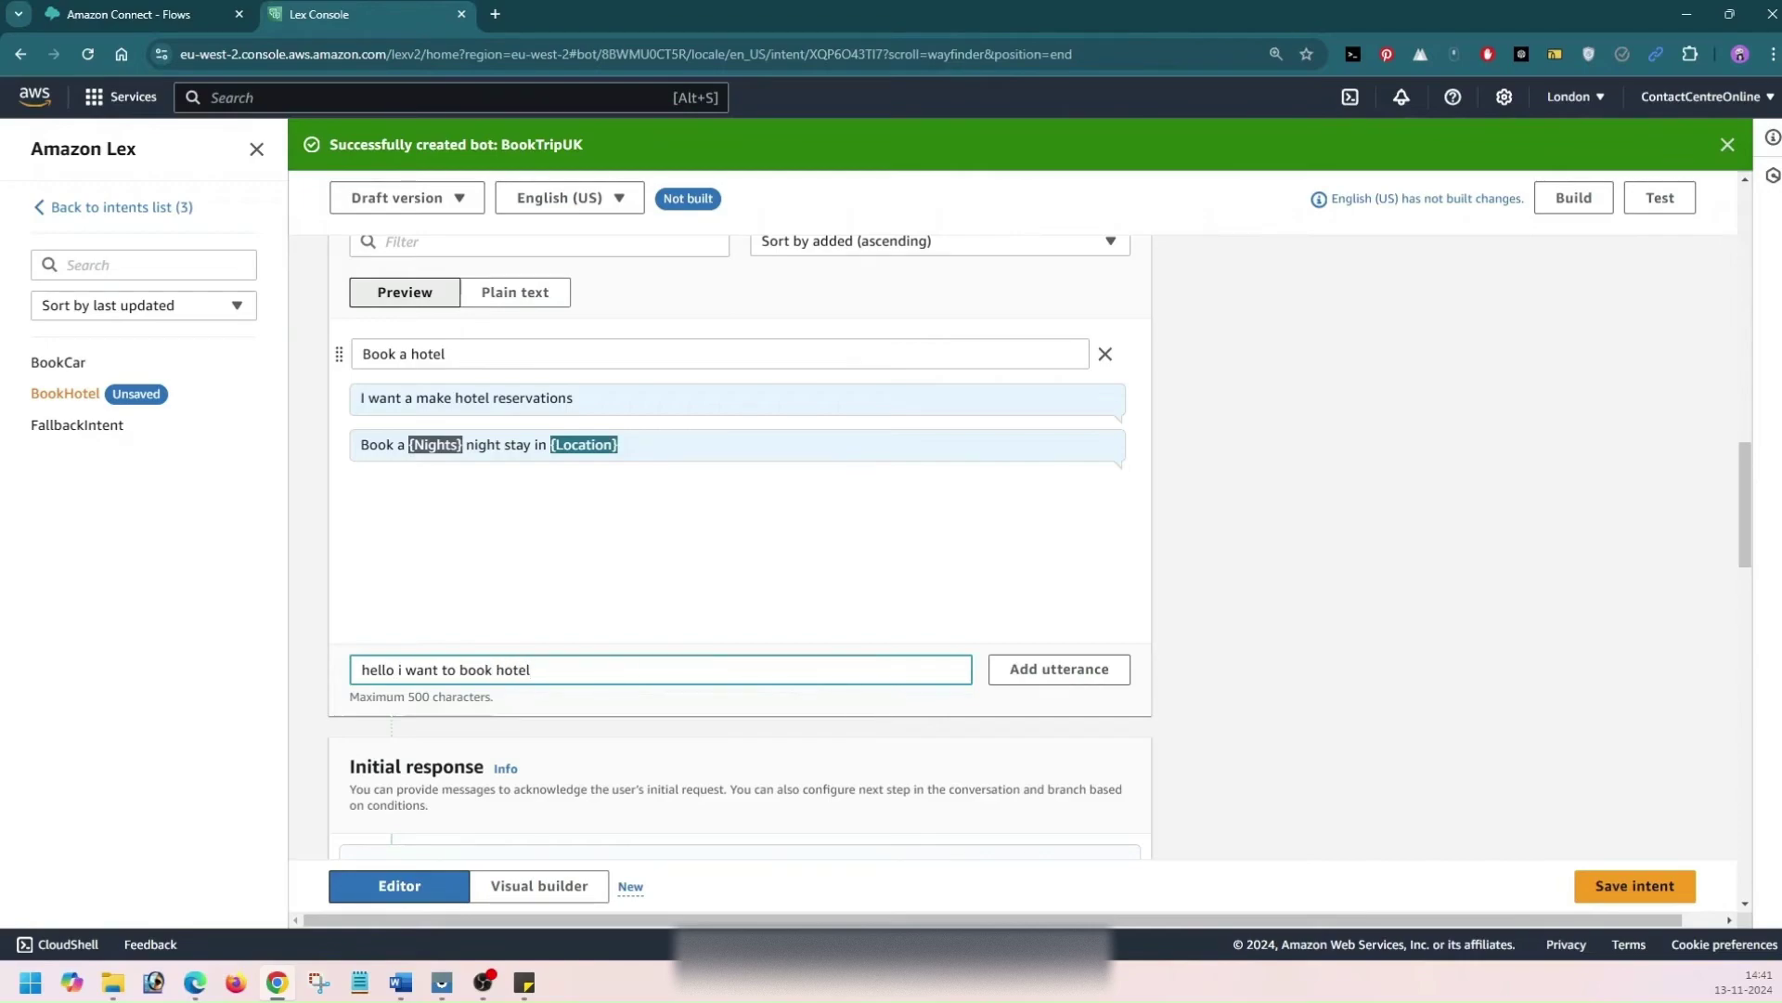
{"action": "left_click", "coordinate": [1056, 676]}
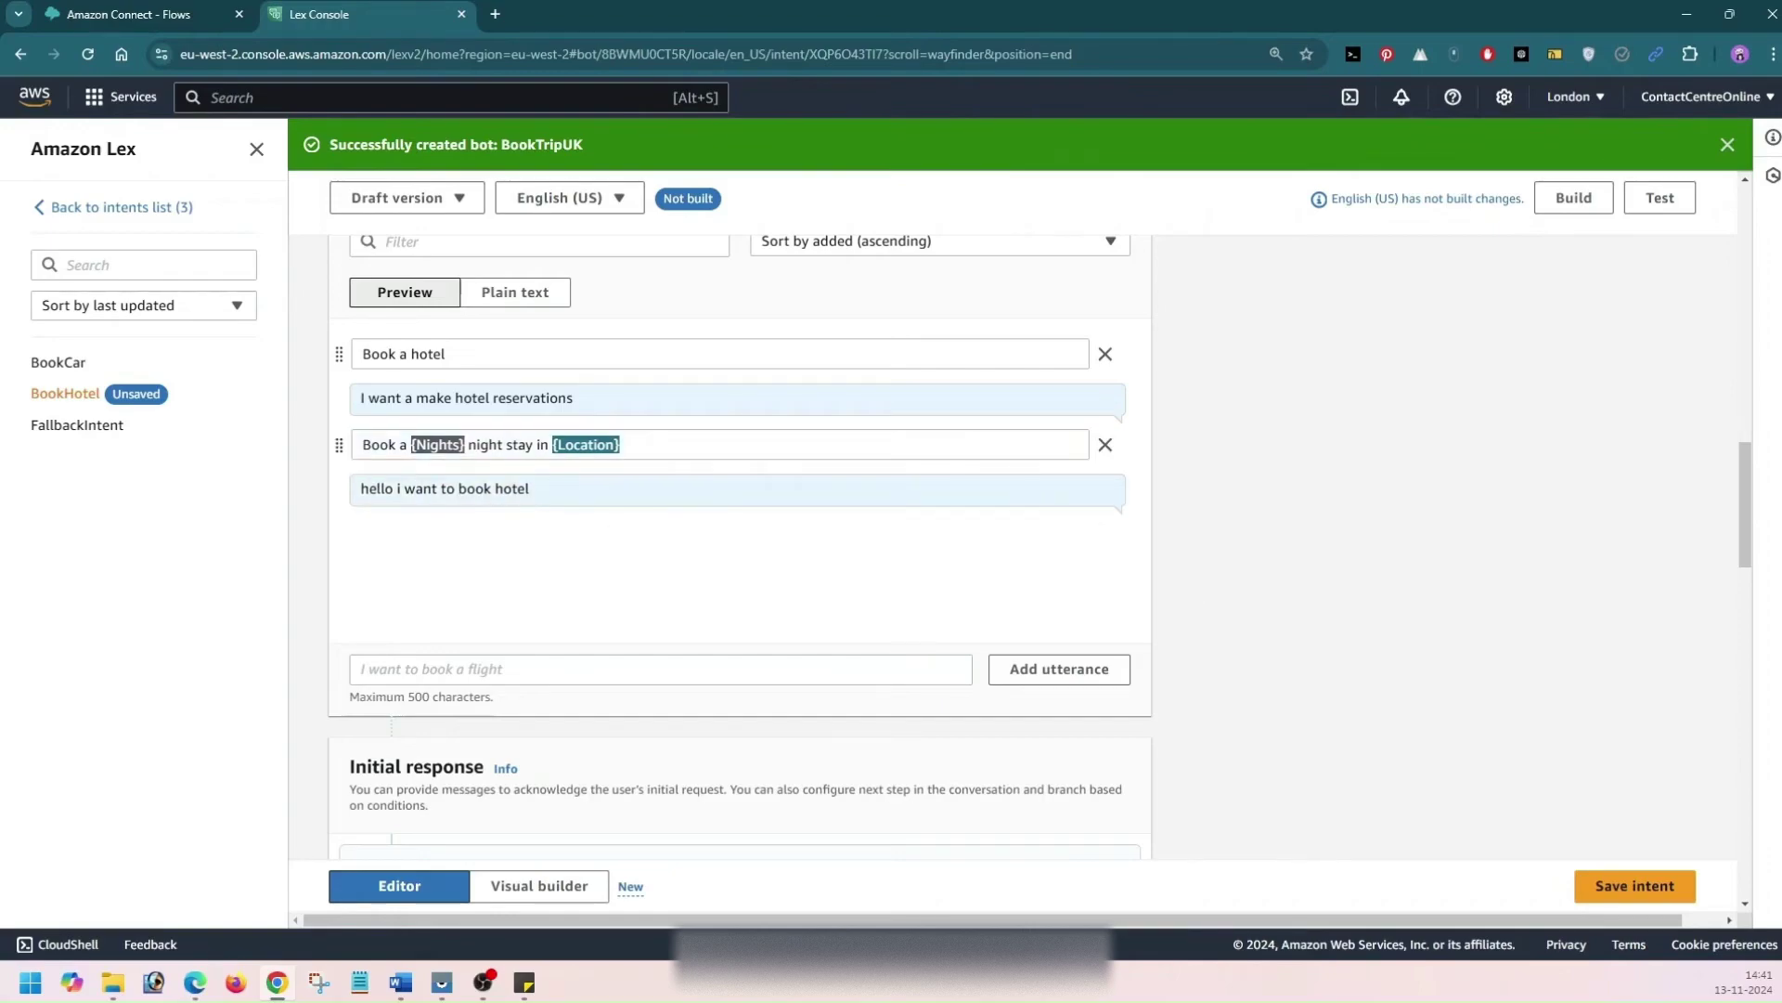
Step: Examine the sample utterance that contains the Nights and Location slots
{"action": "left_click_drag", "start_coordinate": [363, 444], "coordinate": [621, 445]}
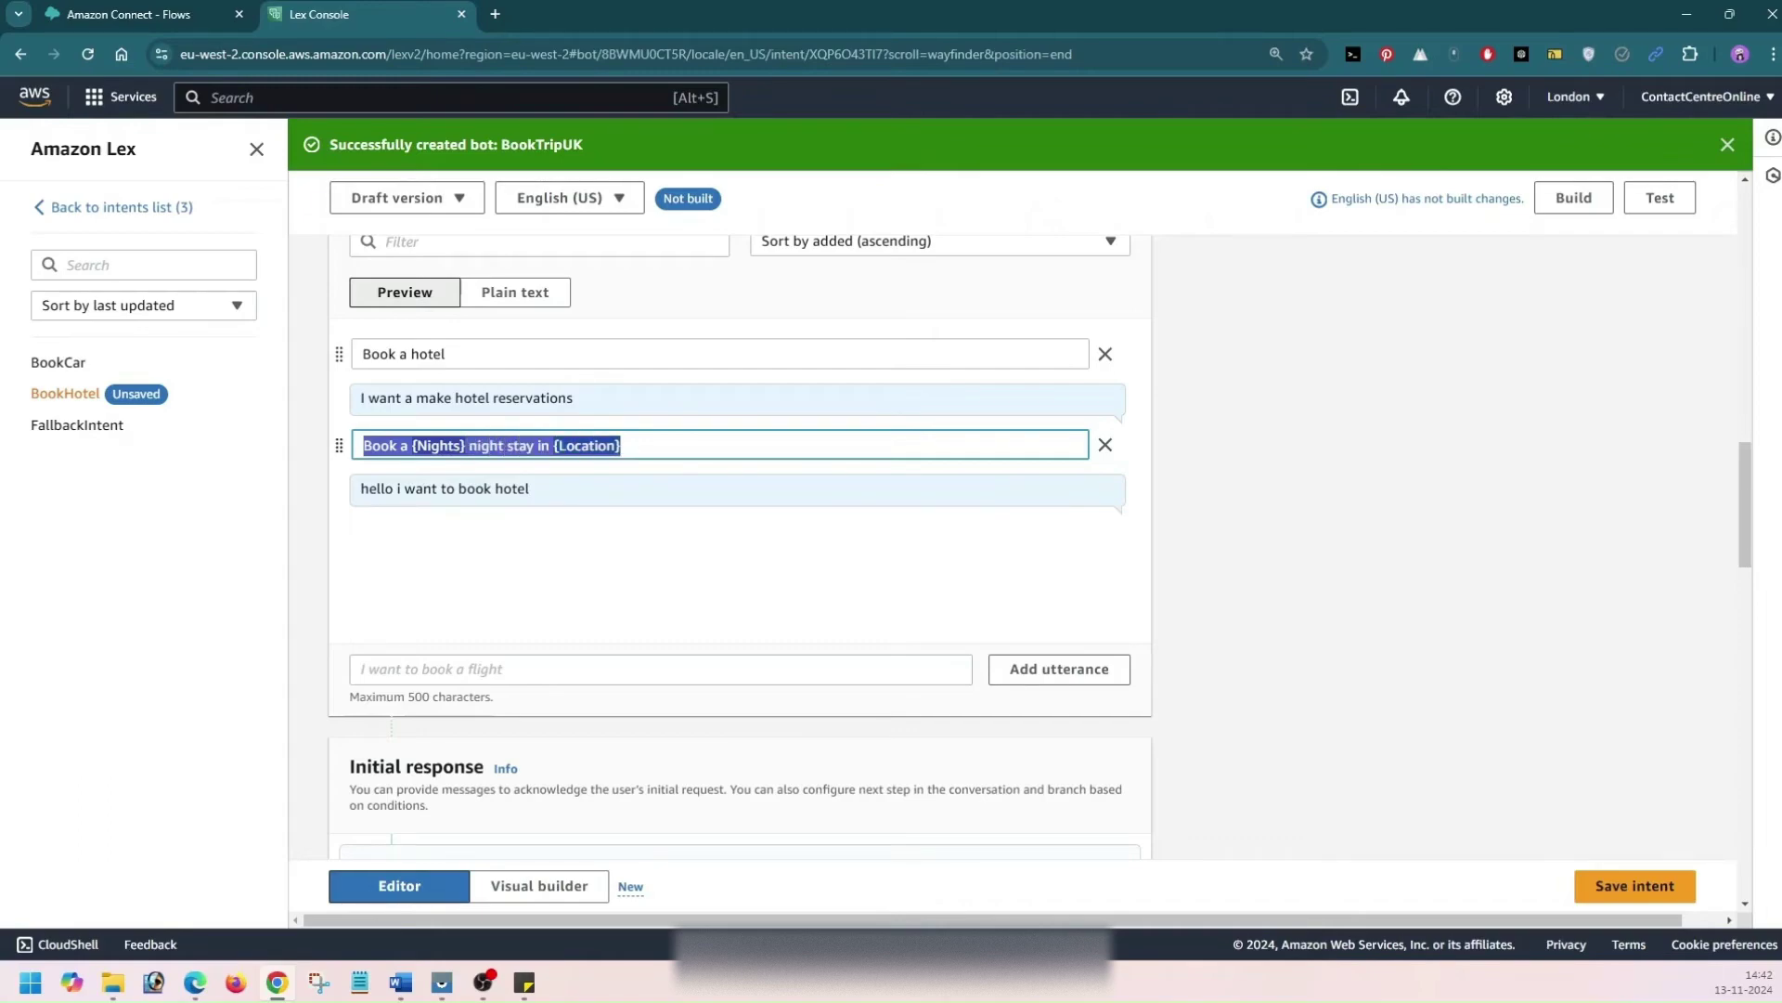
{"action": "scroll", "coordinate": [621, 444], "scroll_direction": "up", "scroll_amount": 1}
{"action": "left_click", "coordinate": [1407, 531]}
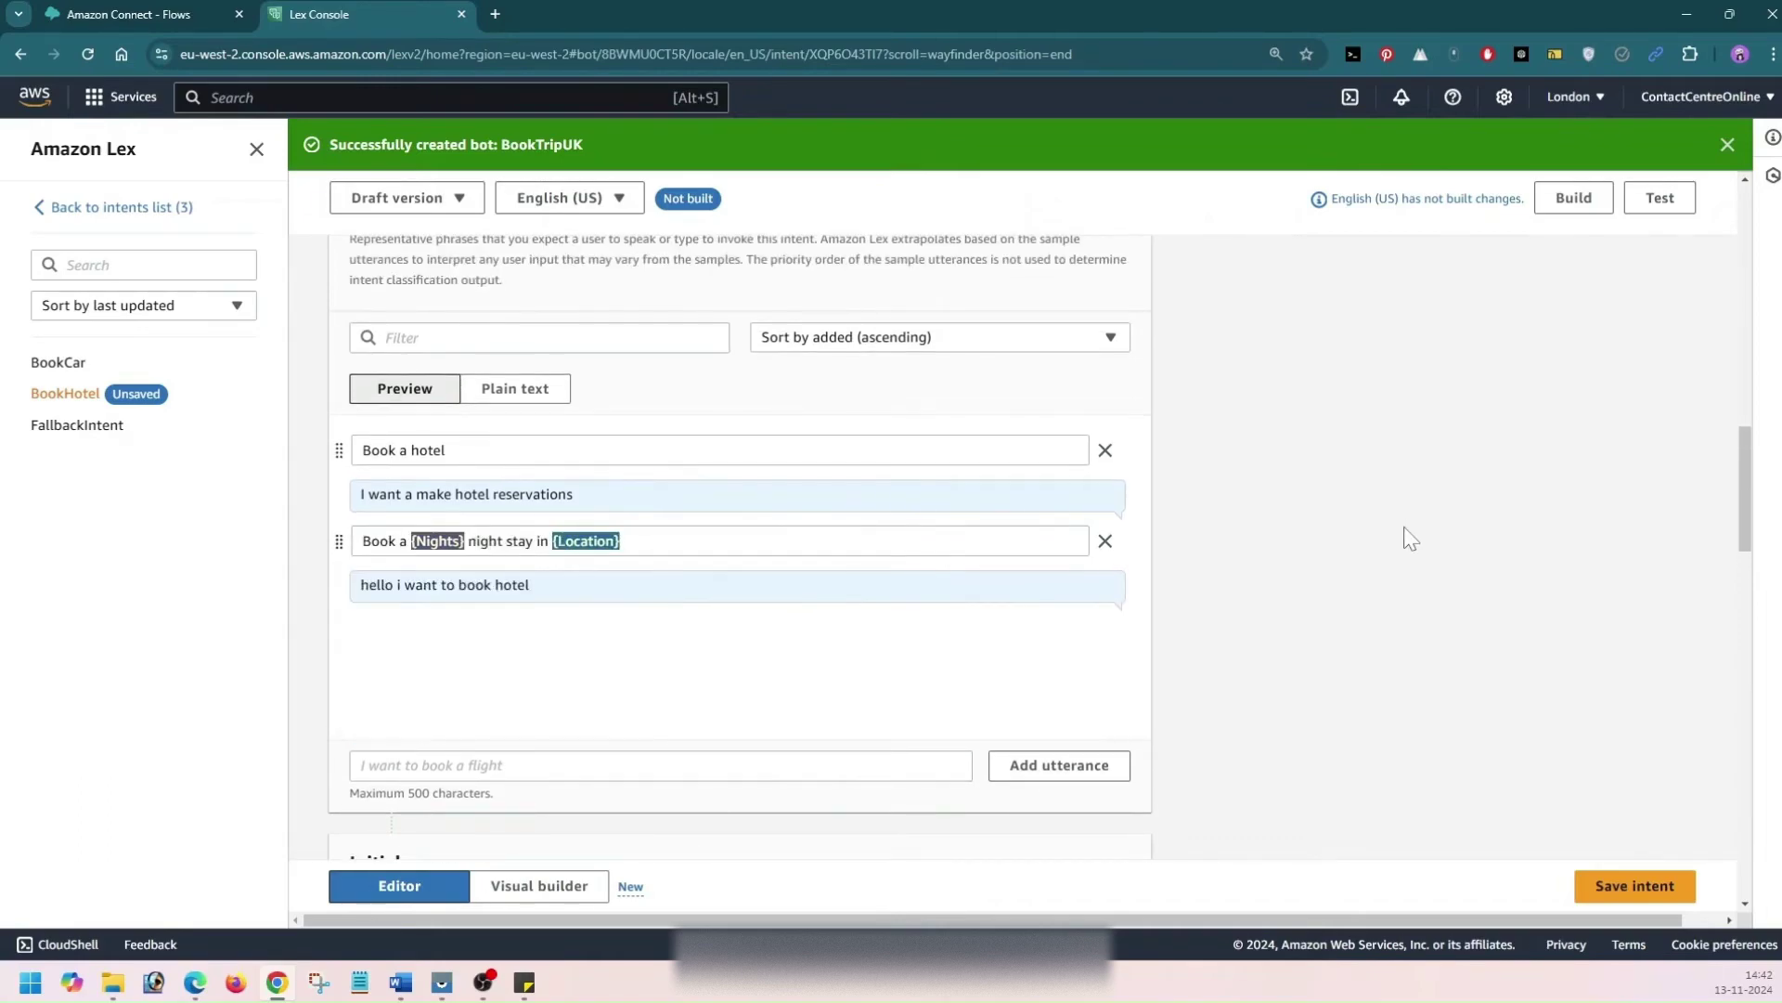
{"action": "left_click", "coordinate": [428, 541]}
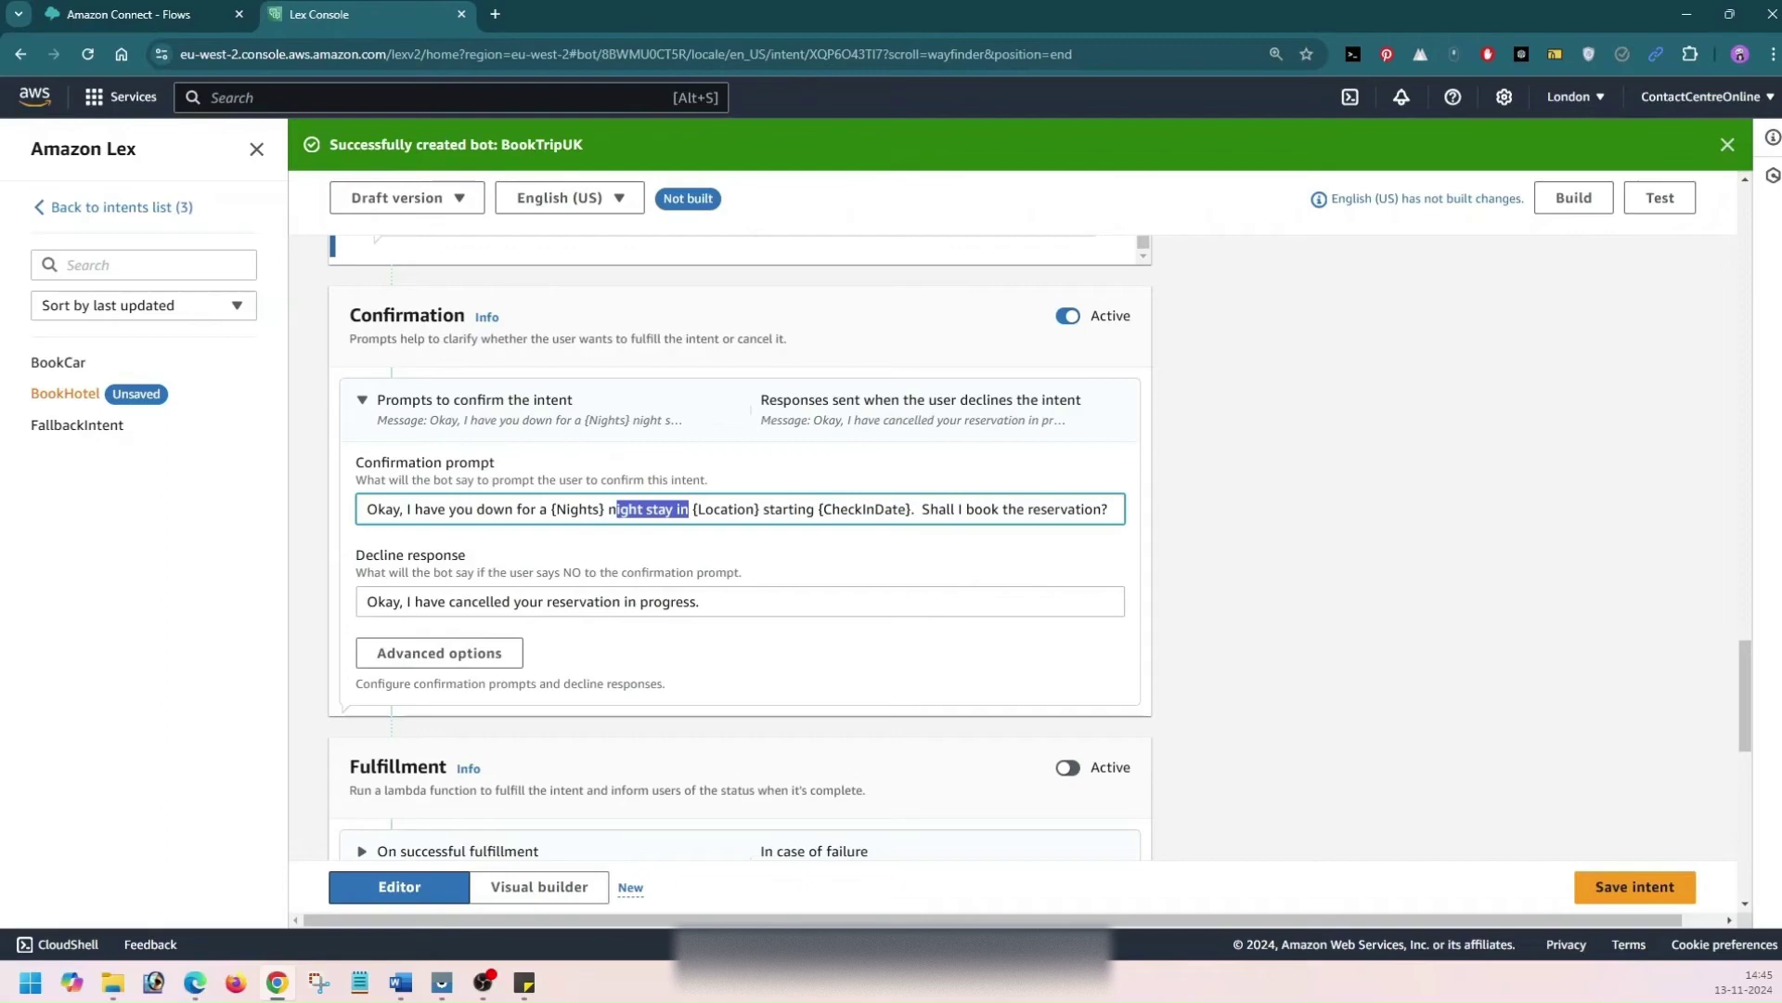
Step: Review the wording and slots of the BookHotel intent's confirmation prompt and its decline response
{"action": "left_click", "coordinate": [698, 509]}
{"action": "left_click_drag", "start_coordinate": [693, 508], "coordinate": [913, 509]}
{"action": "left_click", "coordinate": [783, 509]}
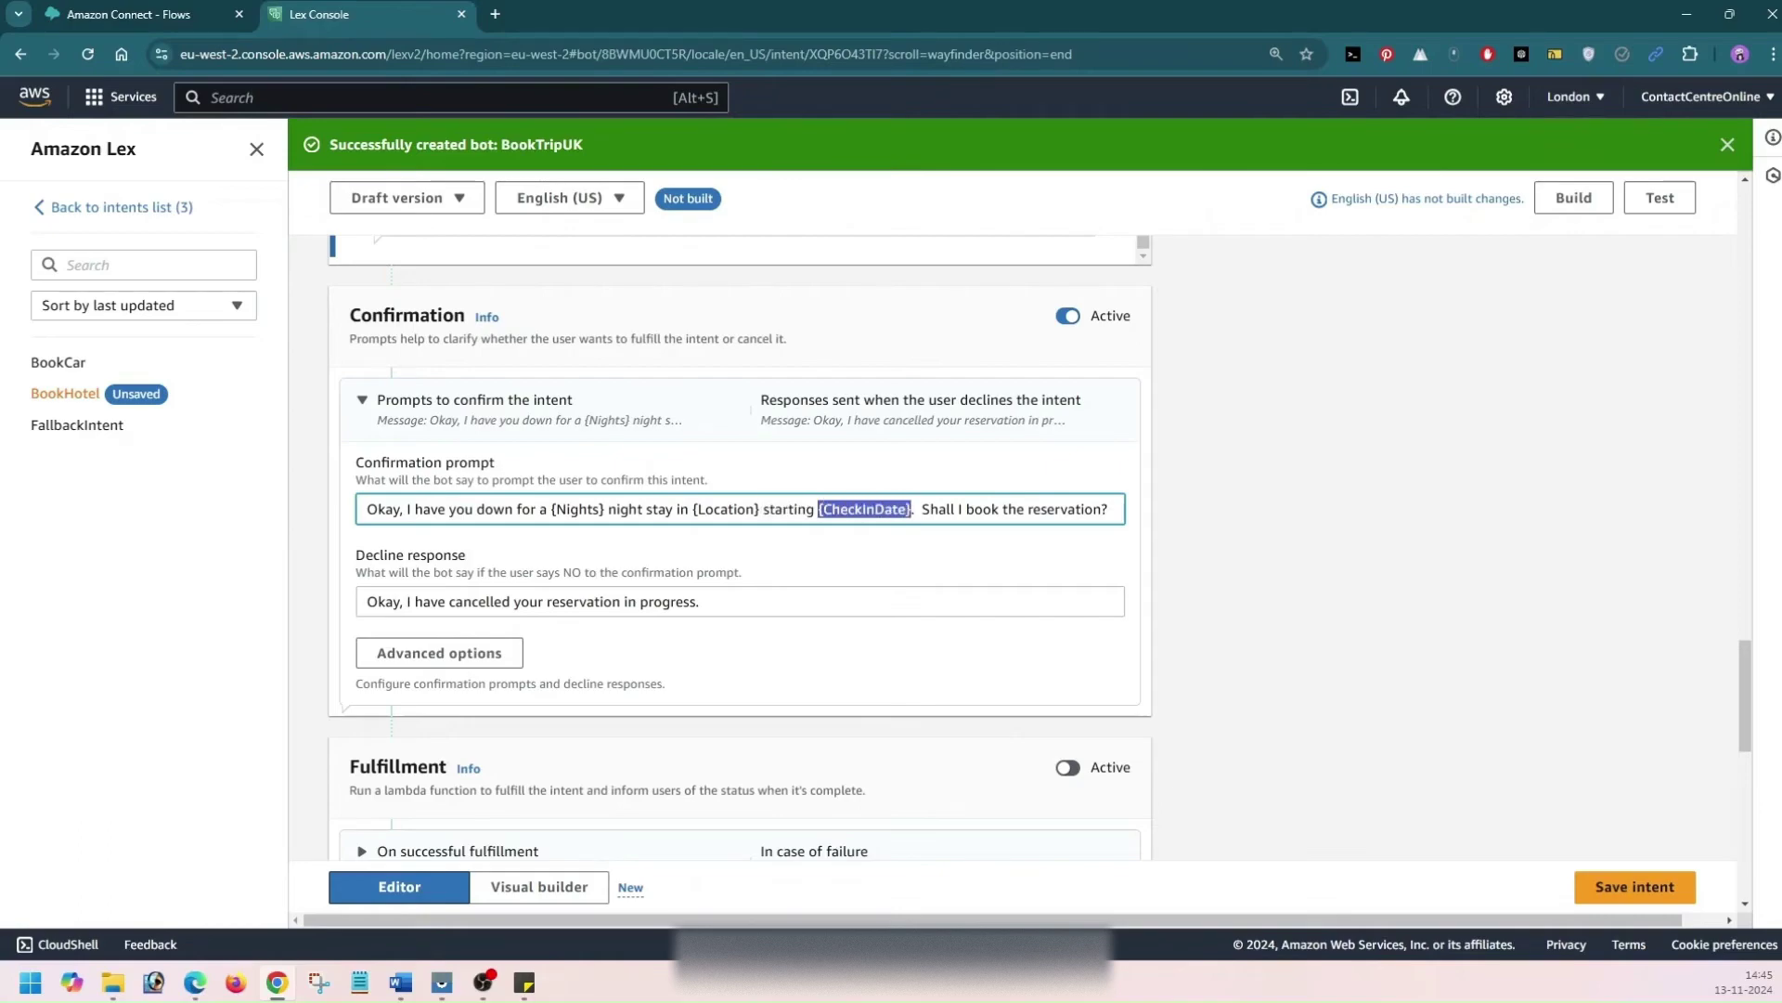
{"action": "left_click", "coordinate": [875, 509]}
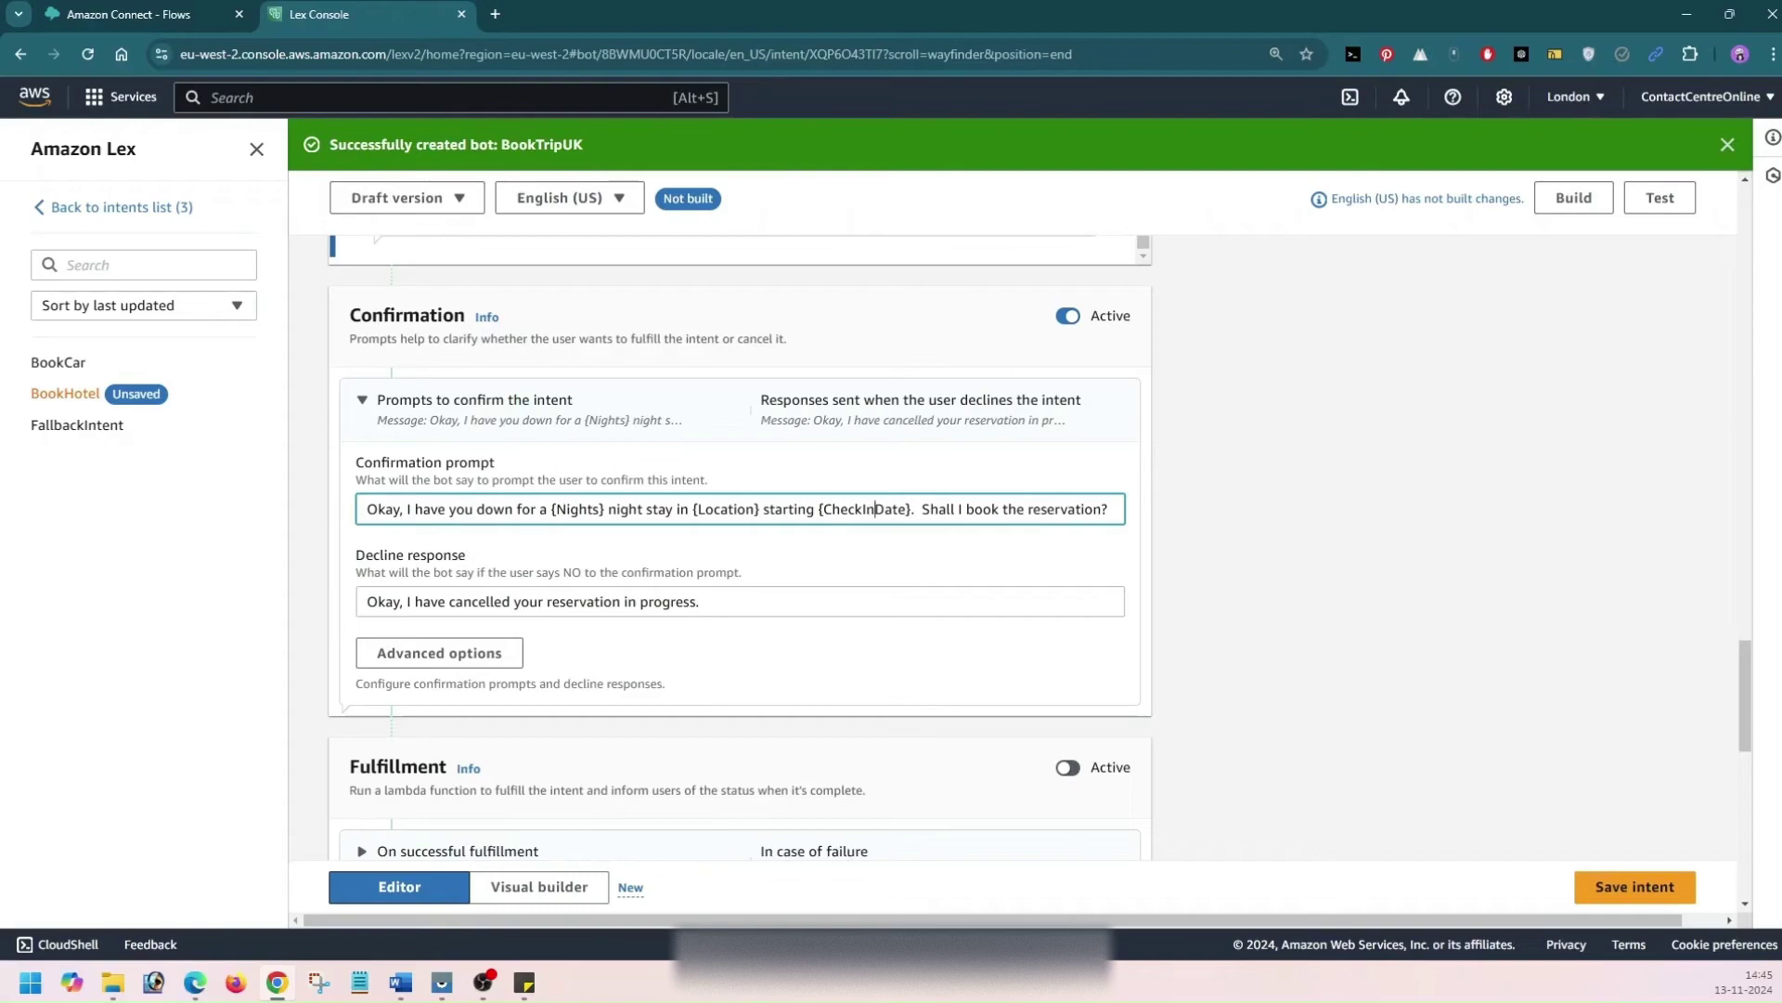
{"action": "left_click_drag", "start_coordinate": [922, 509], "coordinate": [1109, 508]}
{"action": "left_click", "coordinate": [1195, 504]}
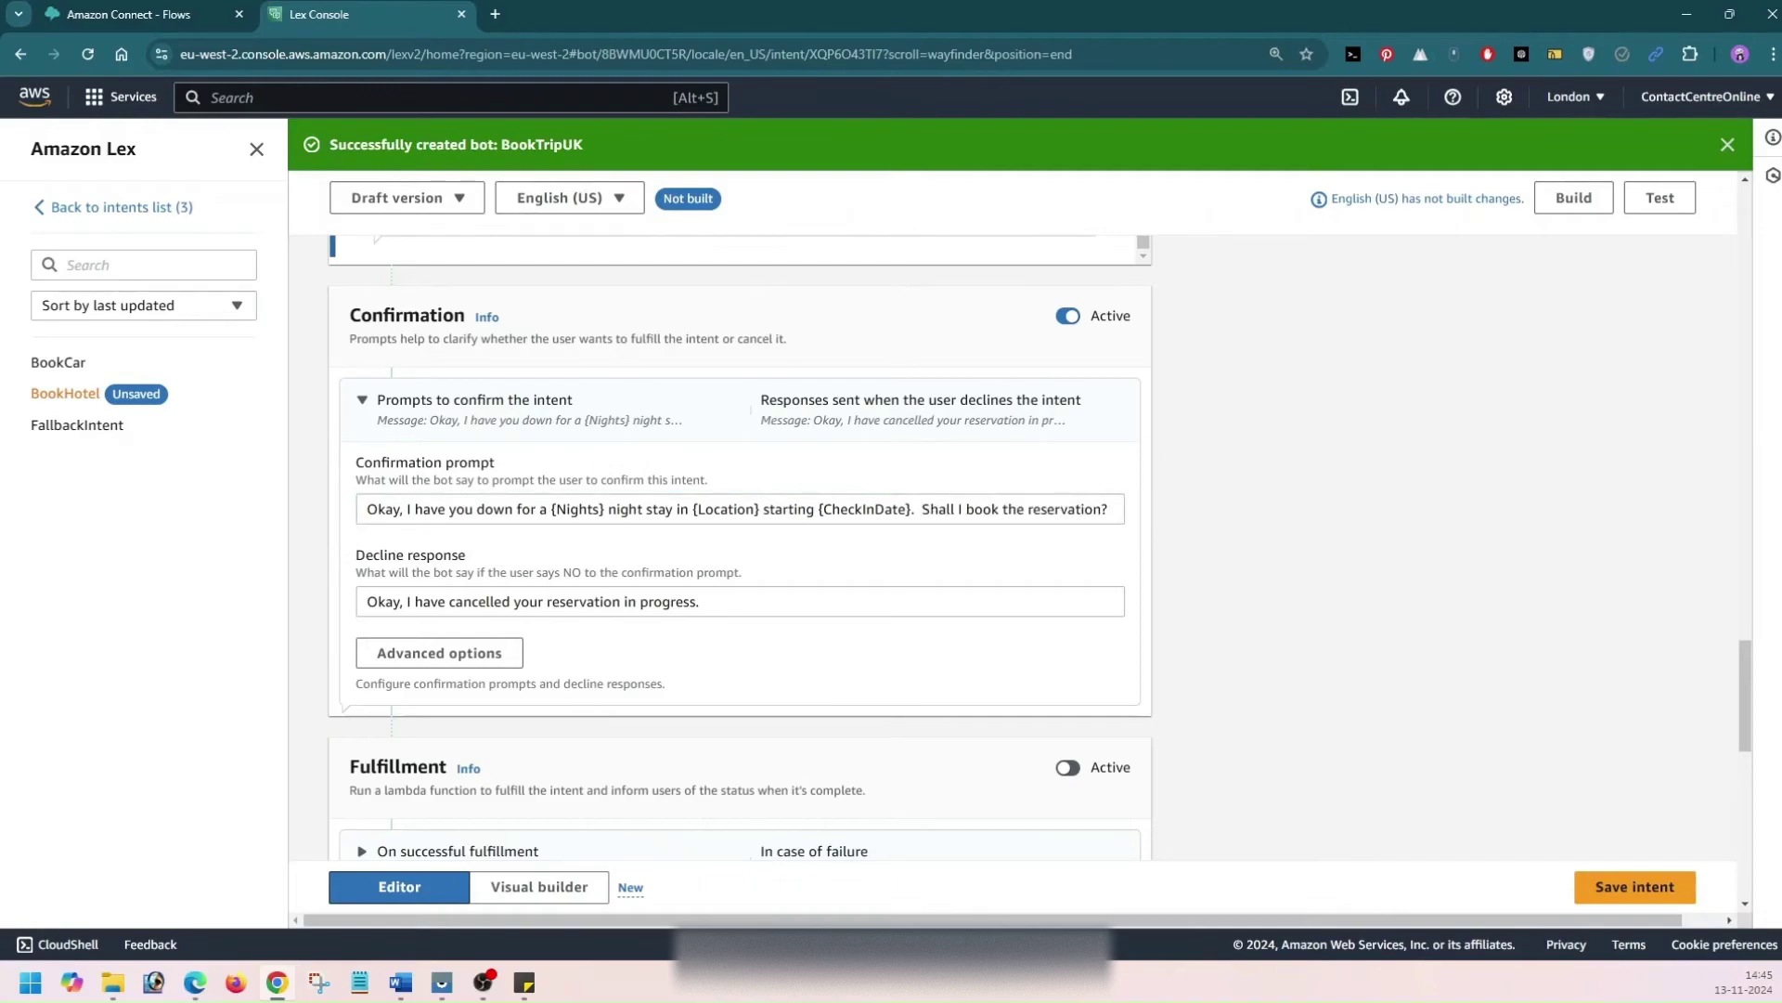
{"action": "left_click_drag", "start_coordinate": [367, 602], "coordinate": [699, 601]}
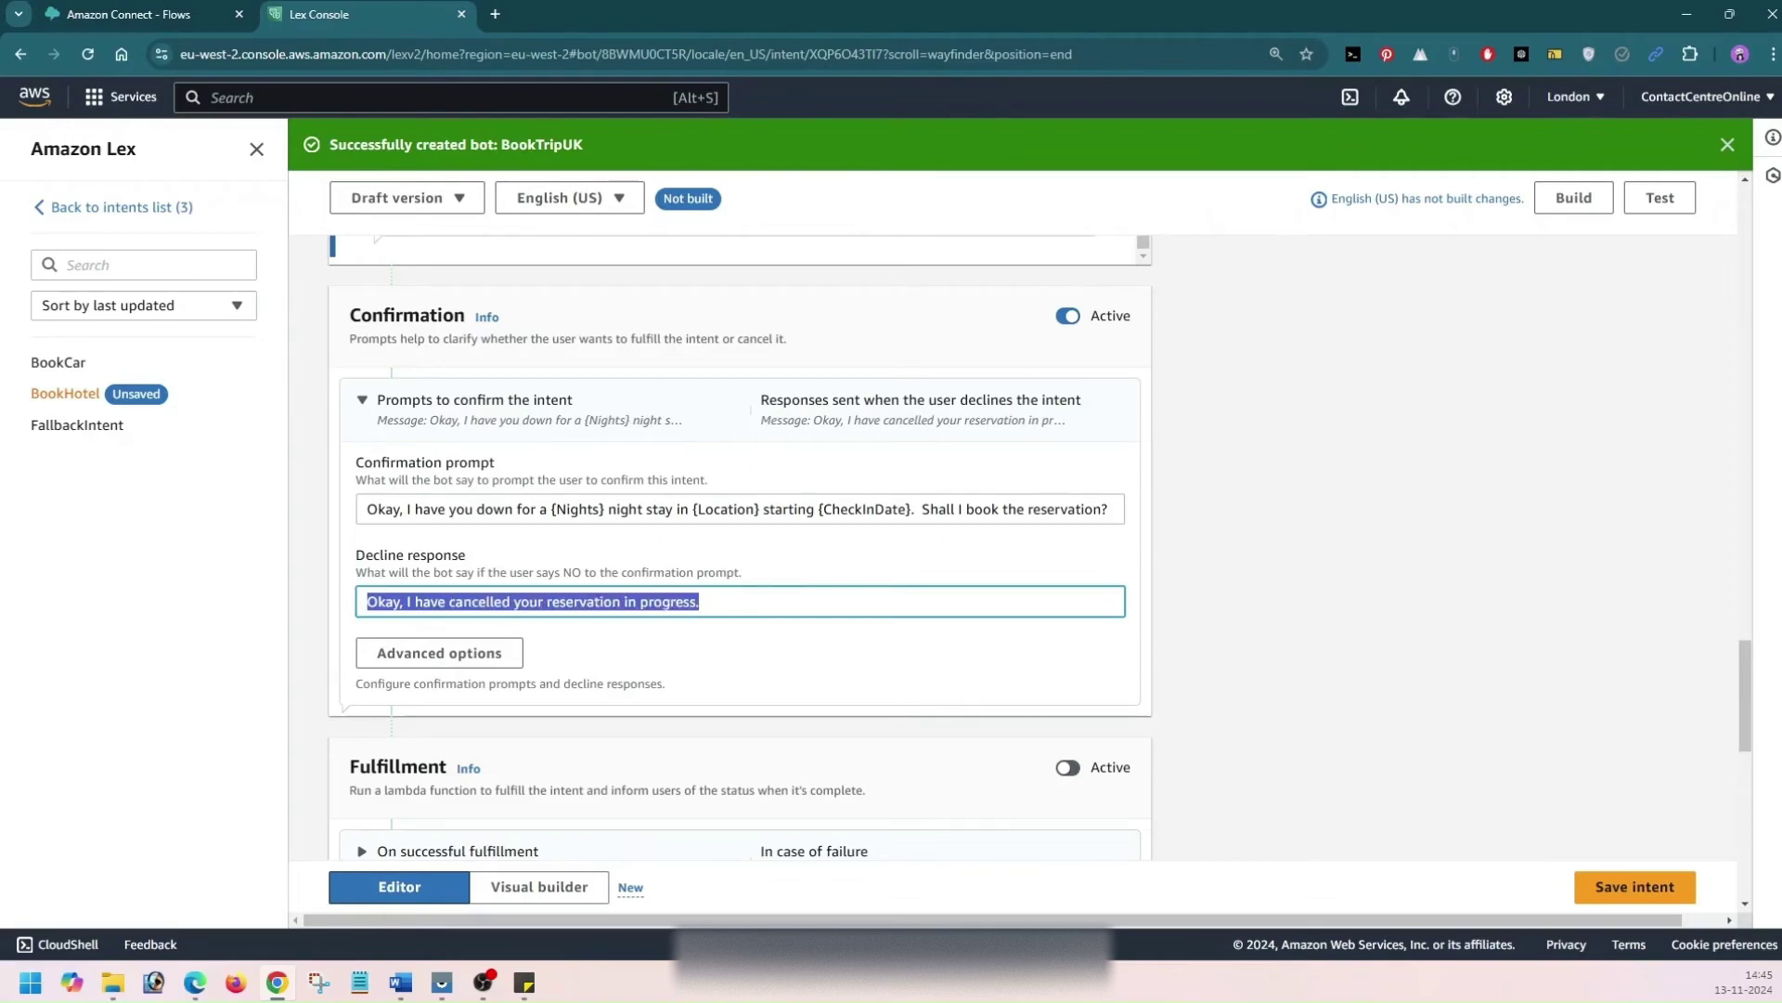
{"action": "left_click", "coordinate": [1434, 594]}
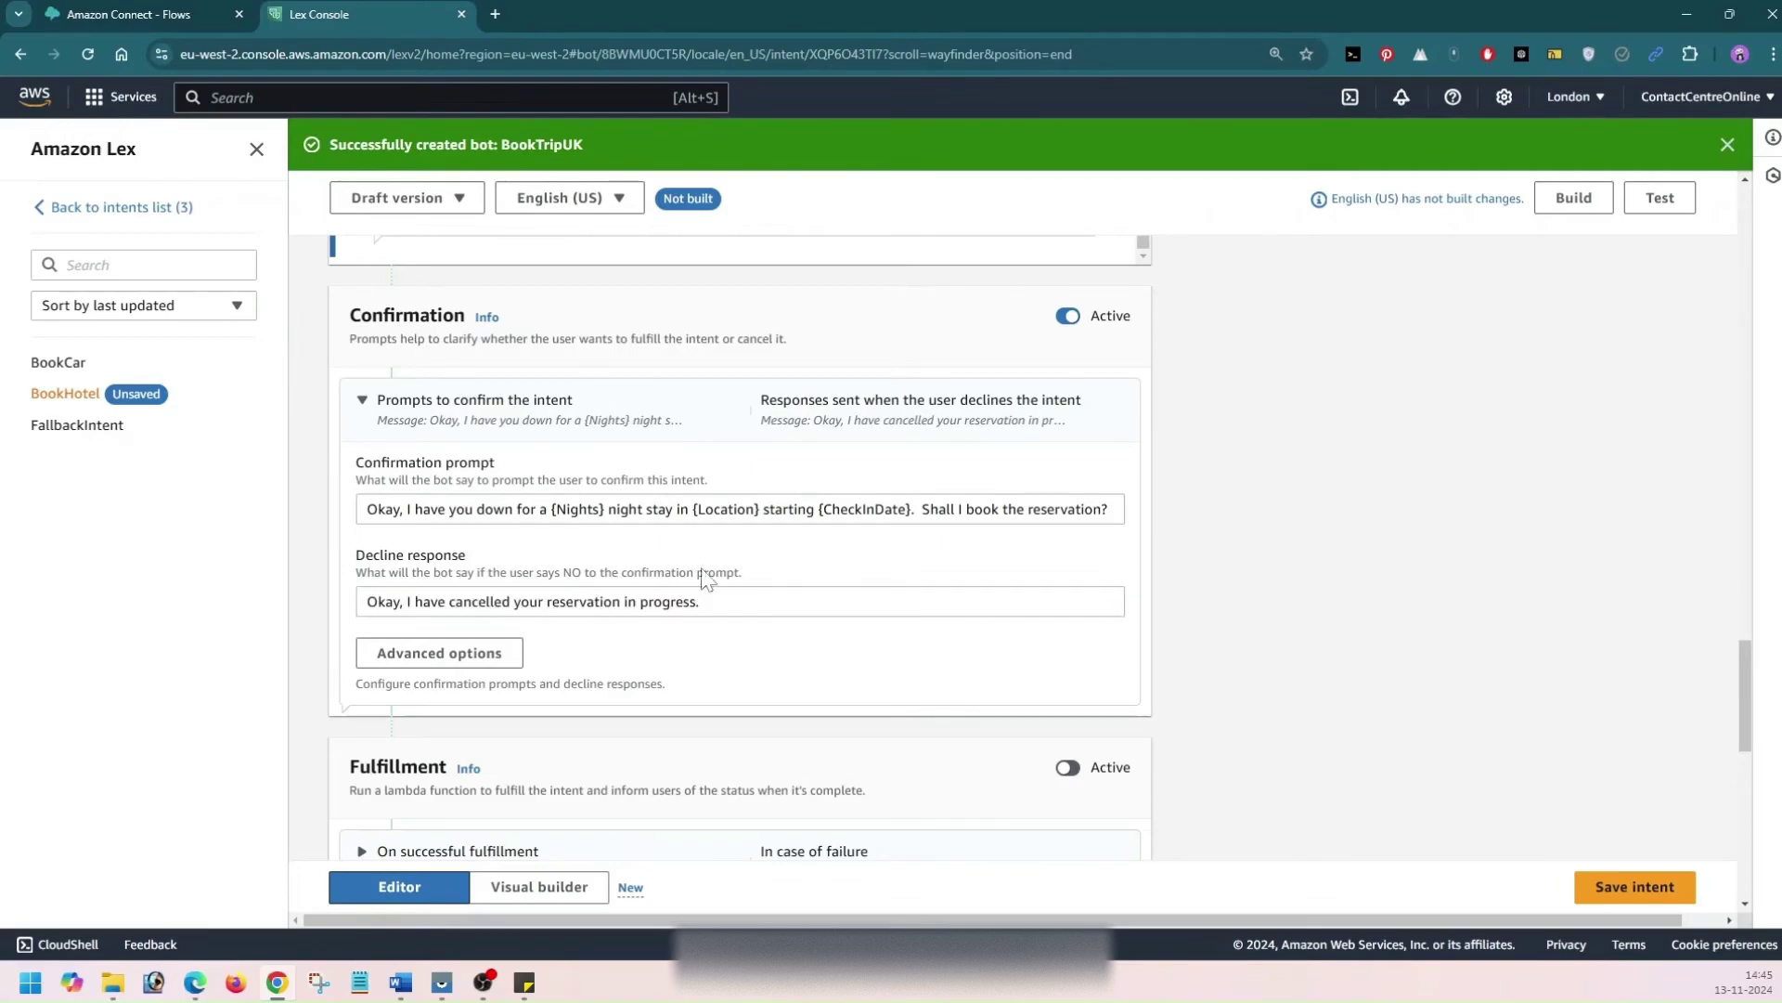
{"action": "left_click_drag", "start_coordinate": [701, 602], "coordinate": [367, 602]}
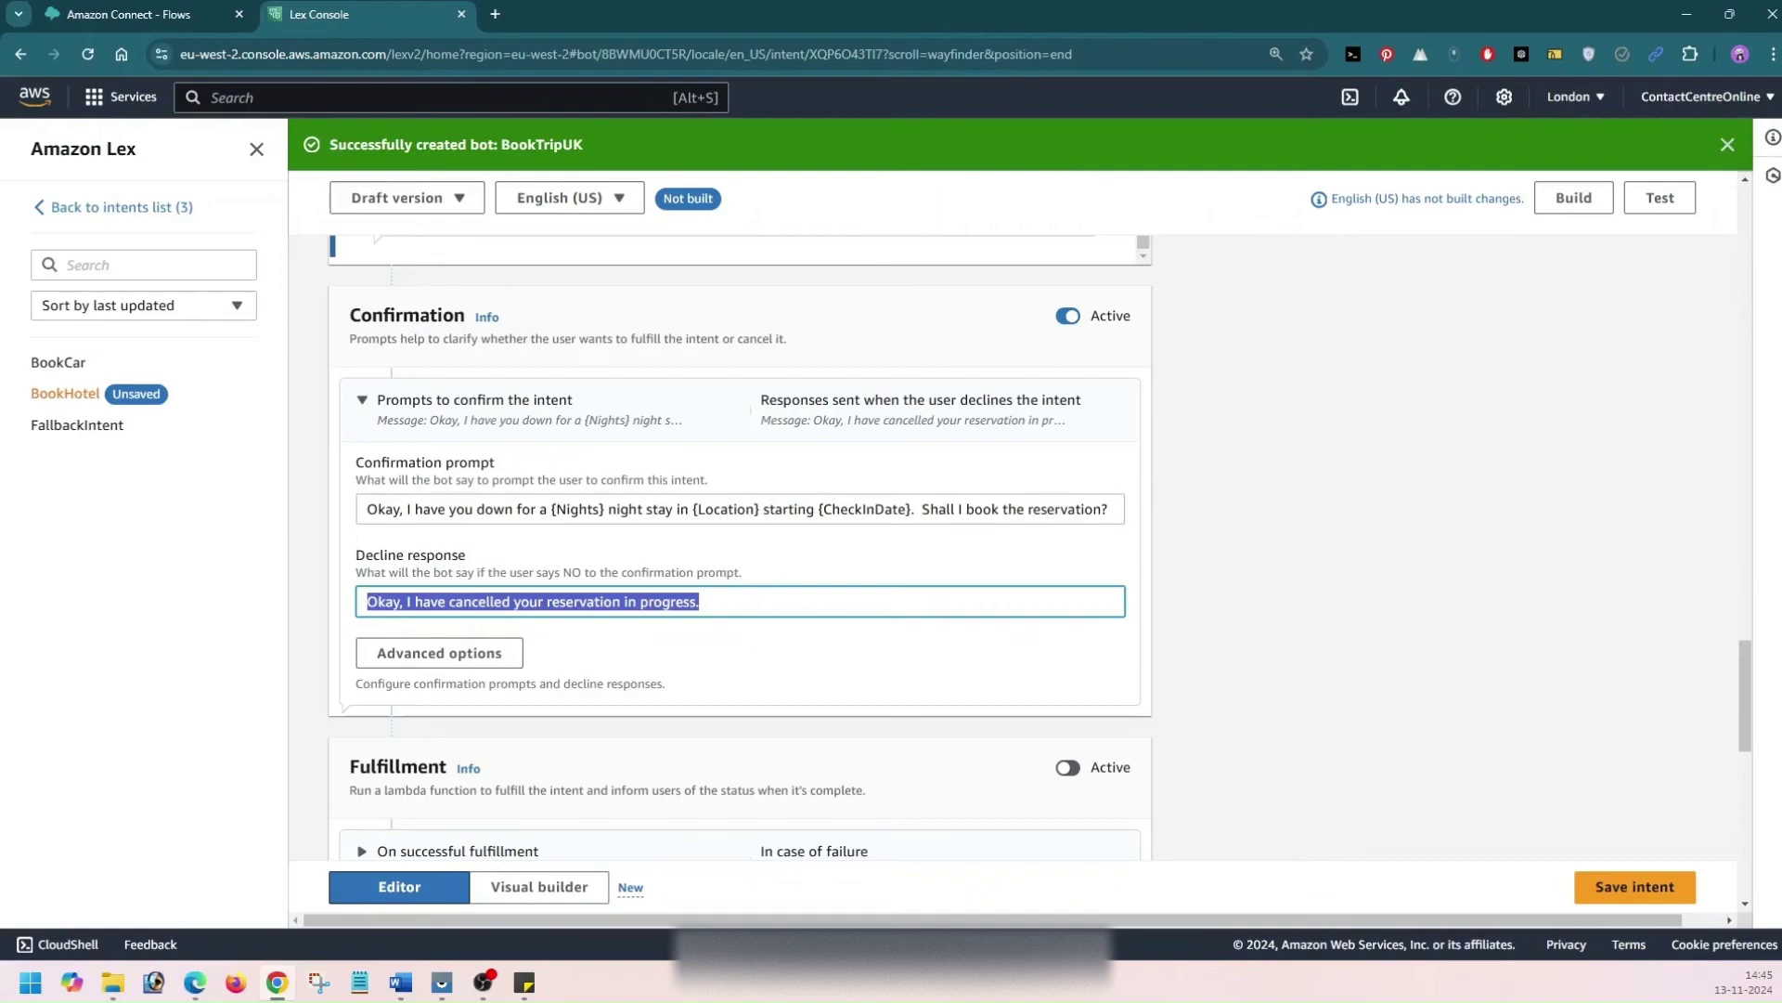
{"action": "scroll", "coordinate": [875, 595], "scroll_direction": "down", "scroll_amount": 1}
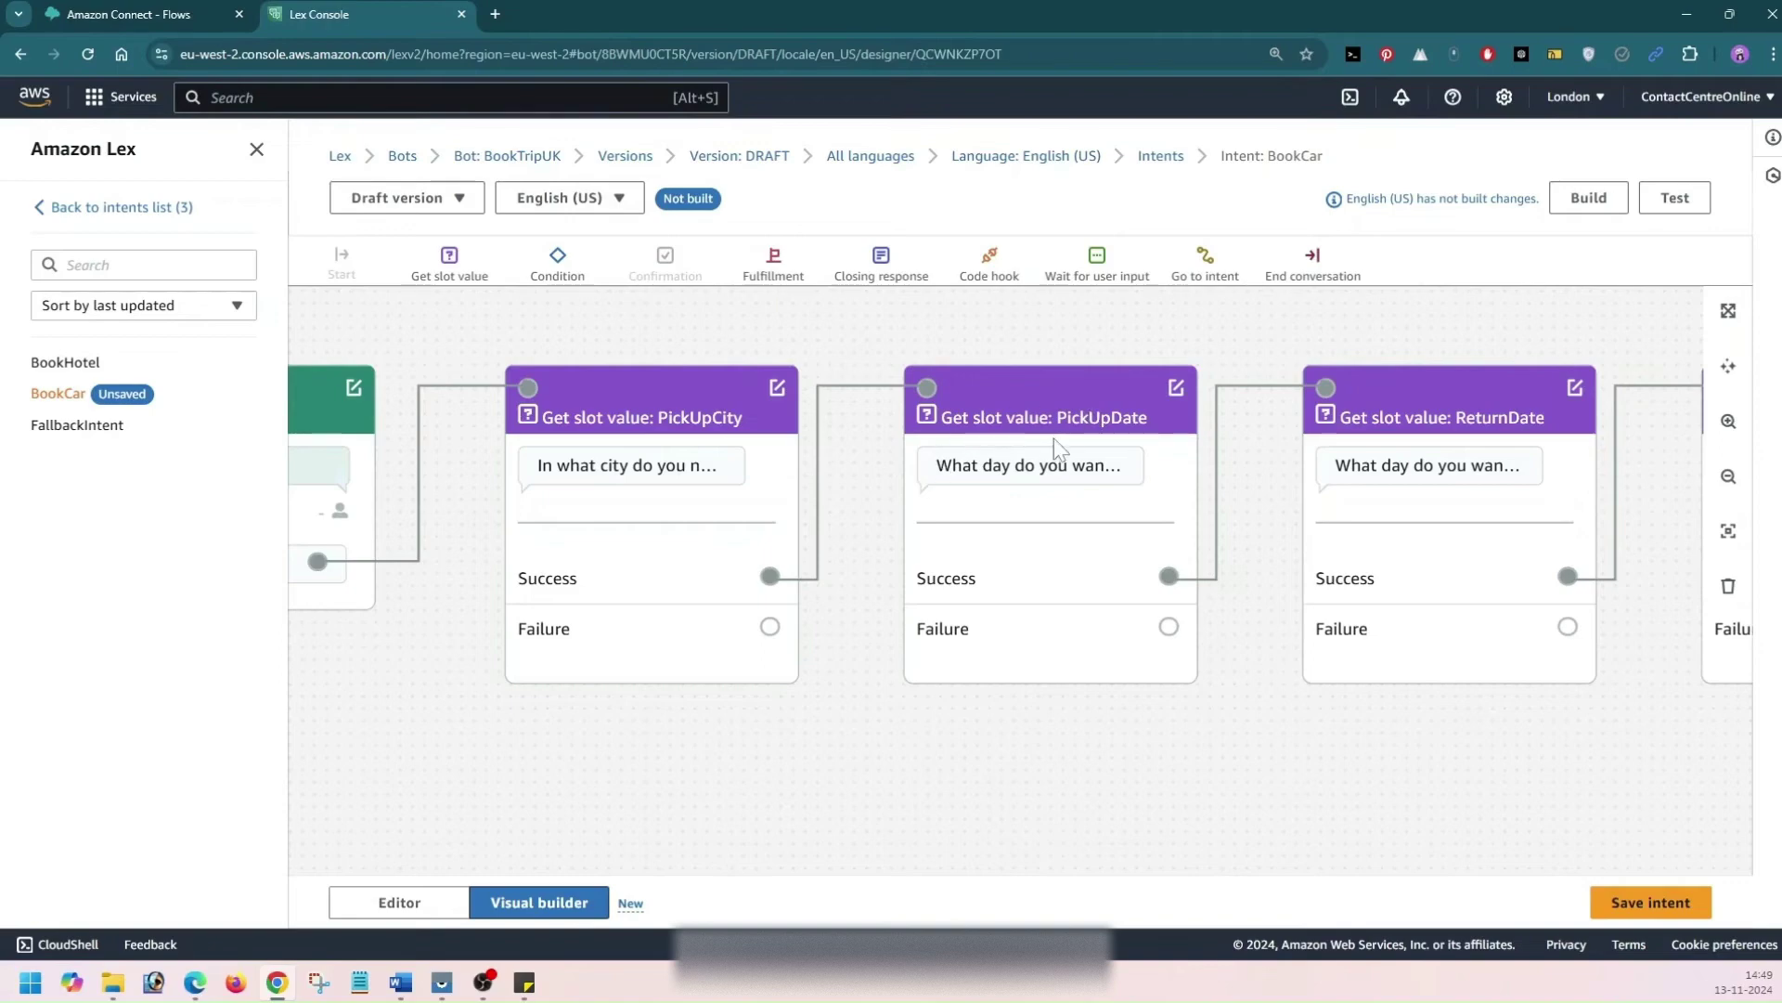
Step: Examine the BookCar flow in the visual builder from the PickUpCity slot through to the Confirmation block
{"action": "left_click_drag", "start_coordinate": [1261, 444], "coordinate": [851, 464]}
{"action": "left_click_drag", "start_coordinate": [1256, 477], "coordinate": [966, 463]}
{"action": "left_click_drag", "start_coordinate": [1263, 444], "coordinate": [921, 443]}
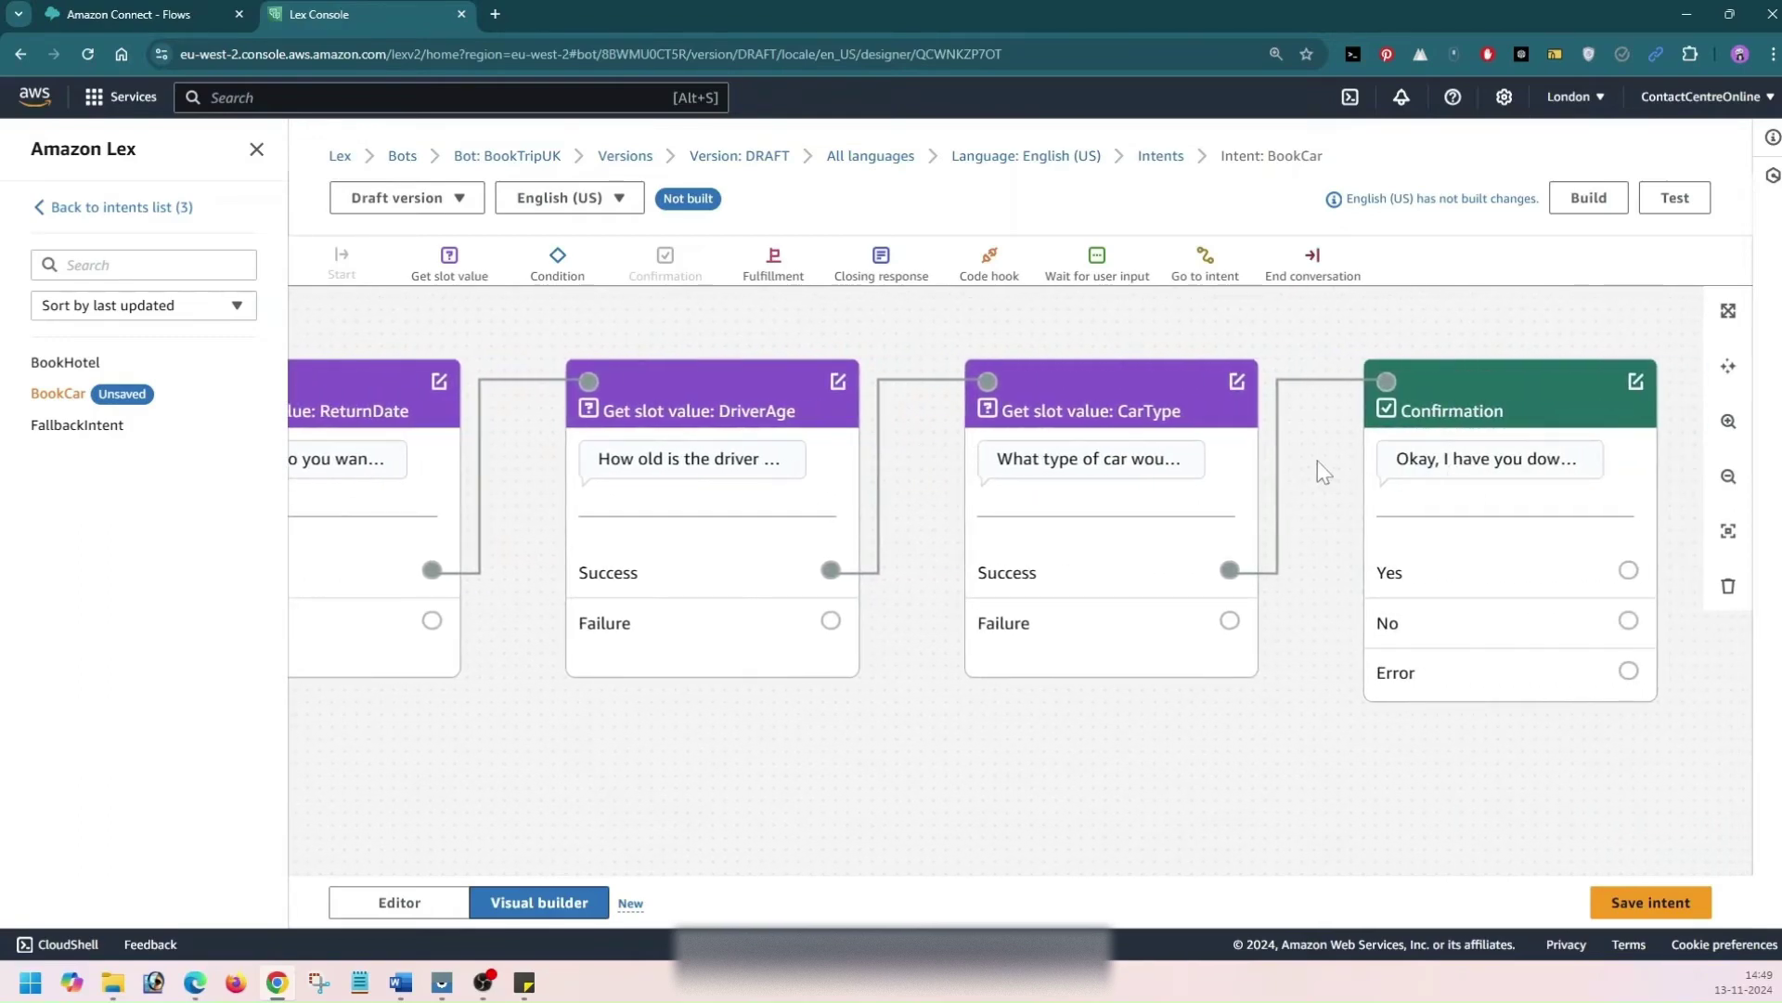
{"action": "left_click_drag", "start_coordinate": [1319, 461], "coordinate": [1218, 461]}
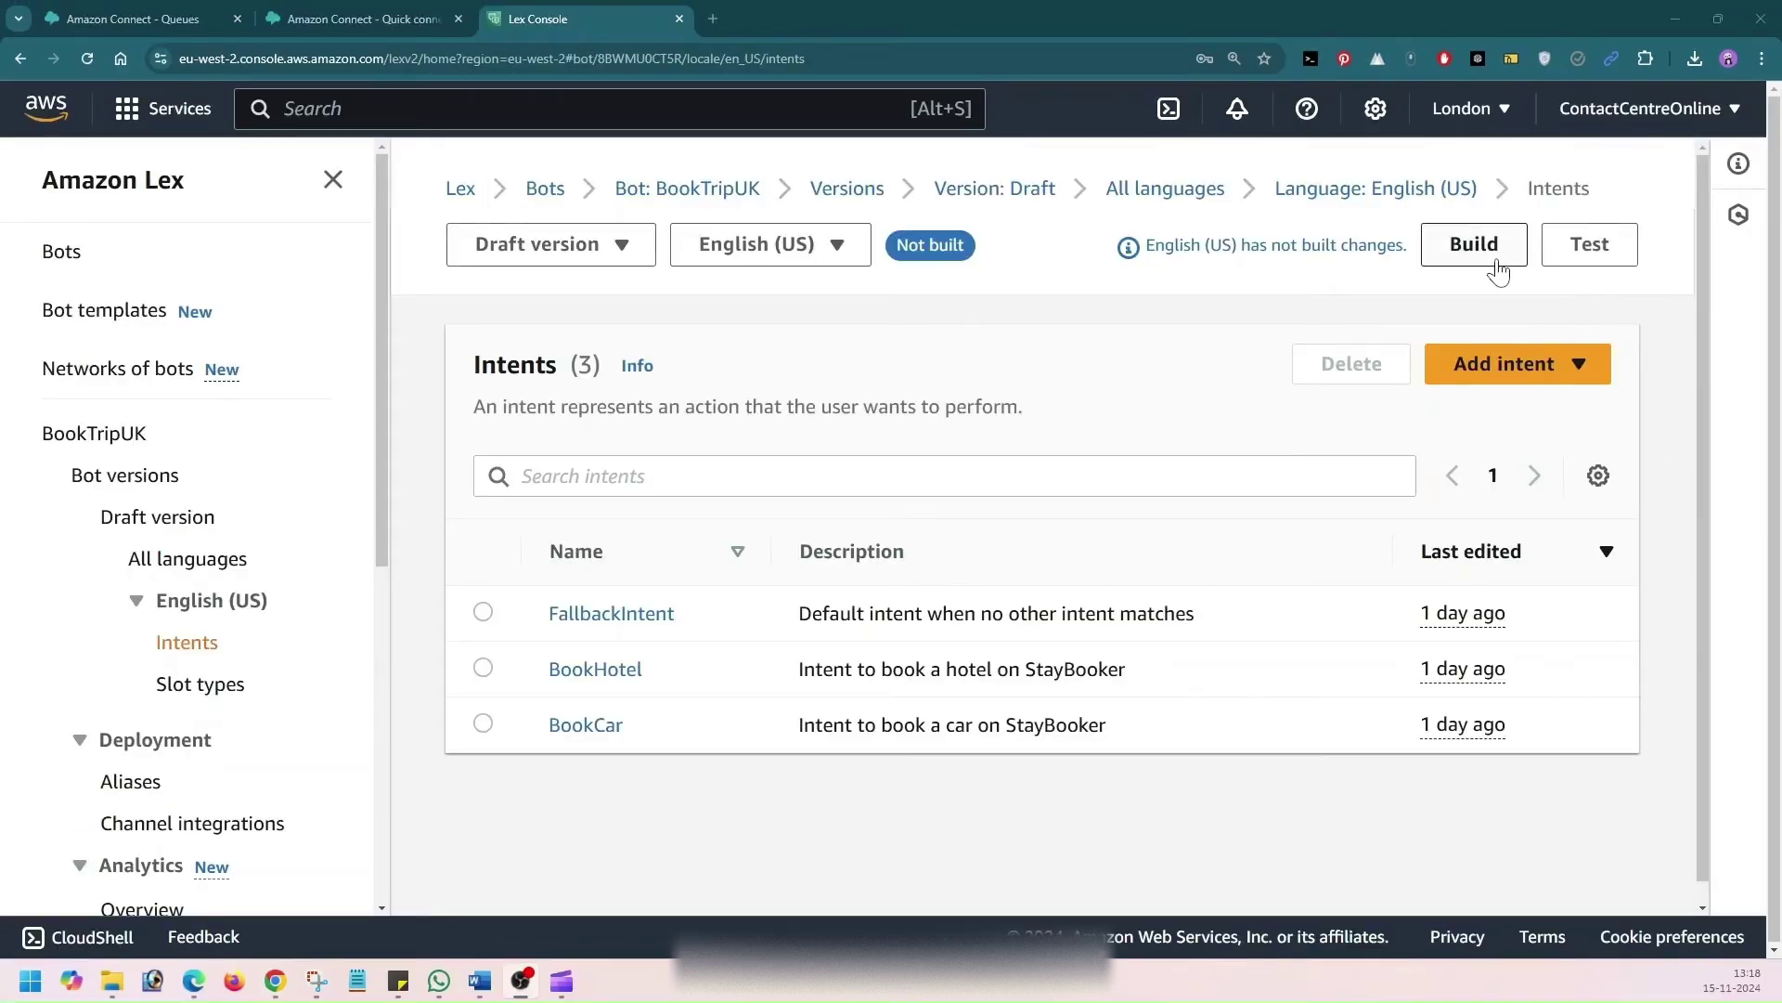
Step: Build the English (US) language of the BookTripUK bot and start a test of it
{"action": "left_click", "coordinate": [1467, 252]}
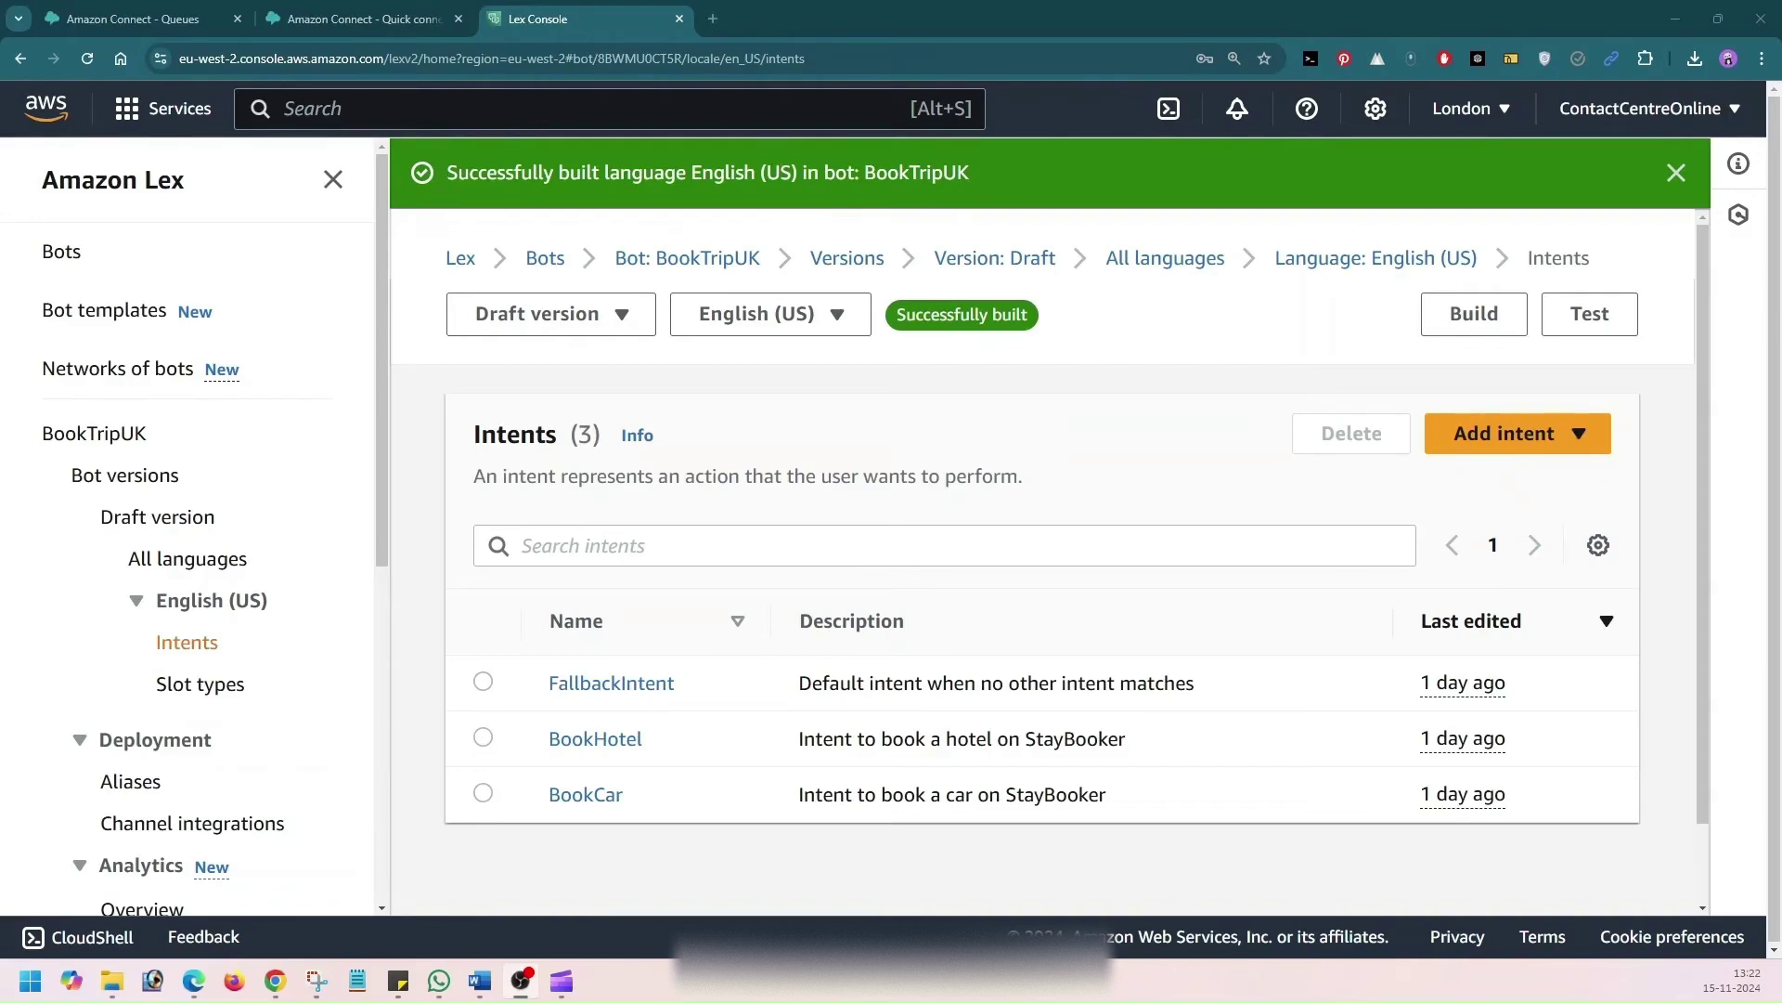
{"action": "left_click_drag", "start_coordinate": [692, 172], "coordinate": [970, 173]}
{"action": "left_click", "coordinate": [905, 227]}
{"action": "left_click", "coordinate": [1042, 182]}
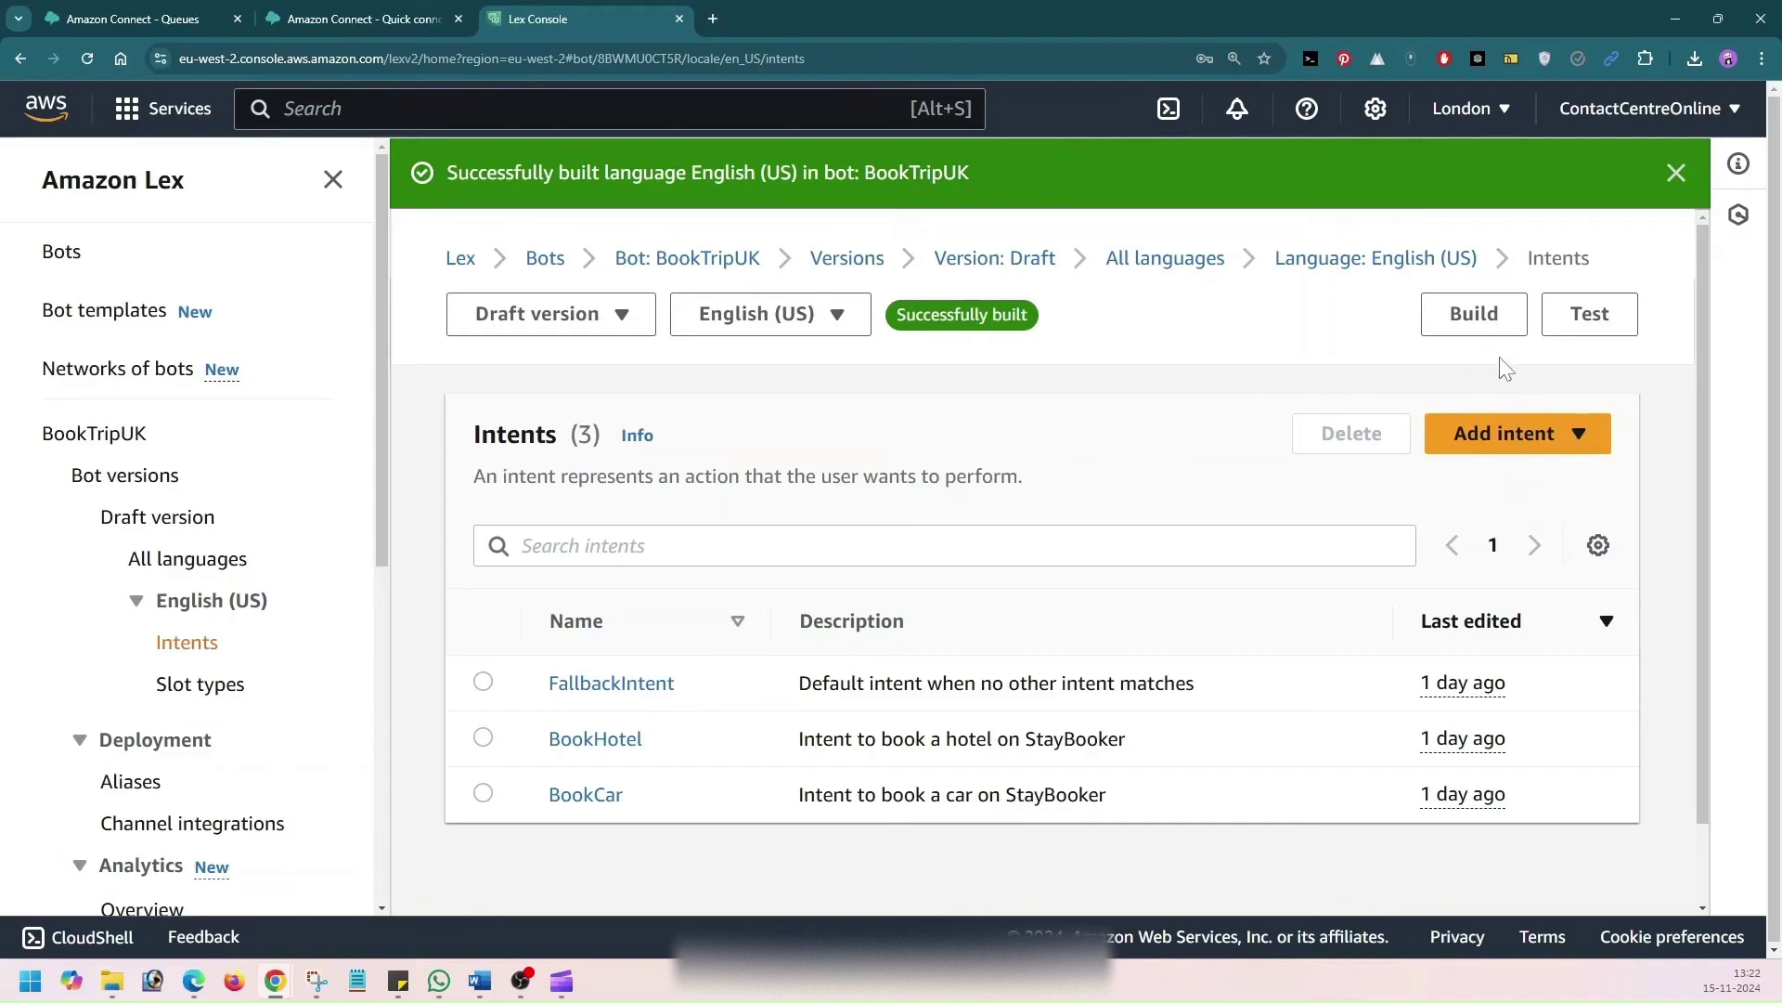
{"action": "left_click", "coordinate": [1586, 320]}
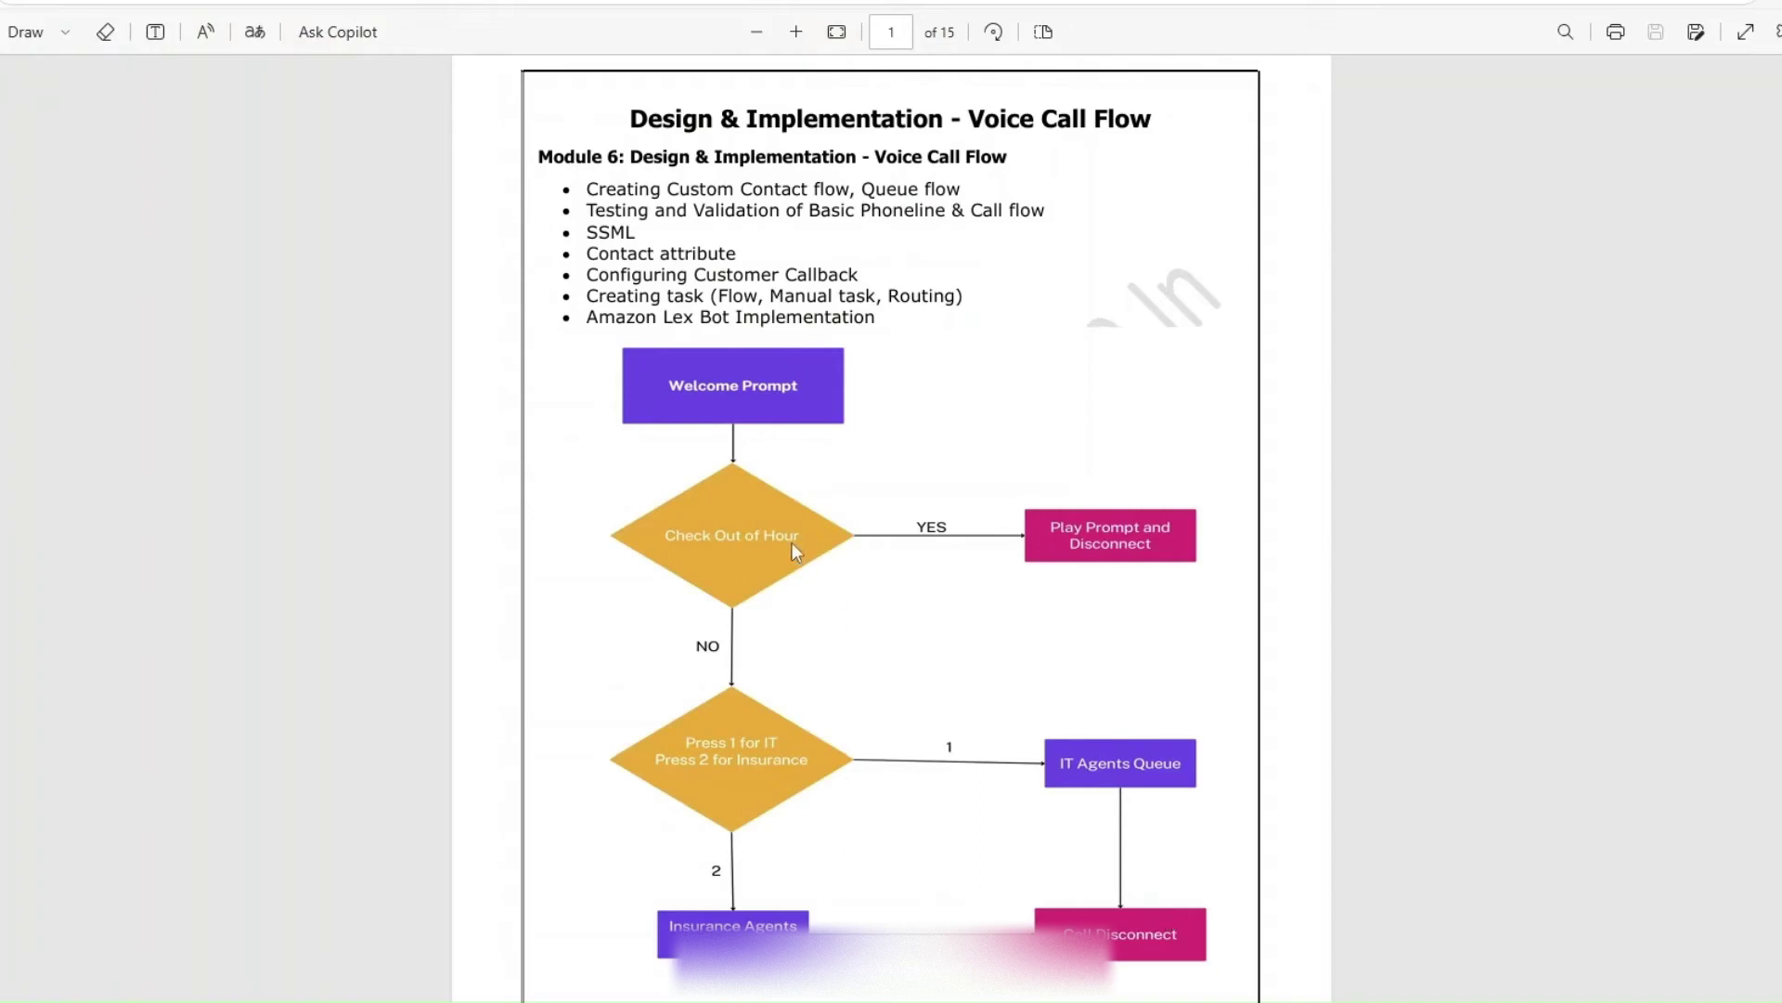
Step: Add a Play prompt block to the new inbound contact flow and connect the Entry block to it
{"action": "scroll", "coordinate": [795, 543], "scroll_direction": "up", "scroll_amount": 3}
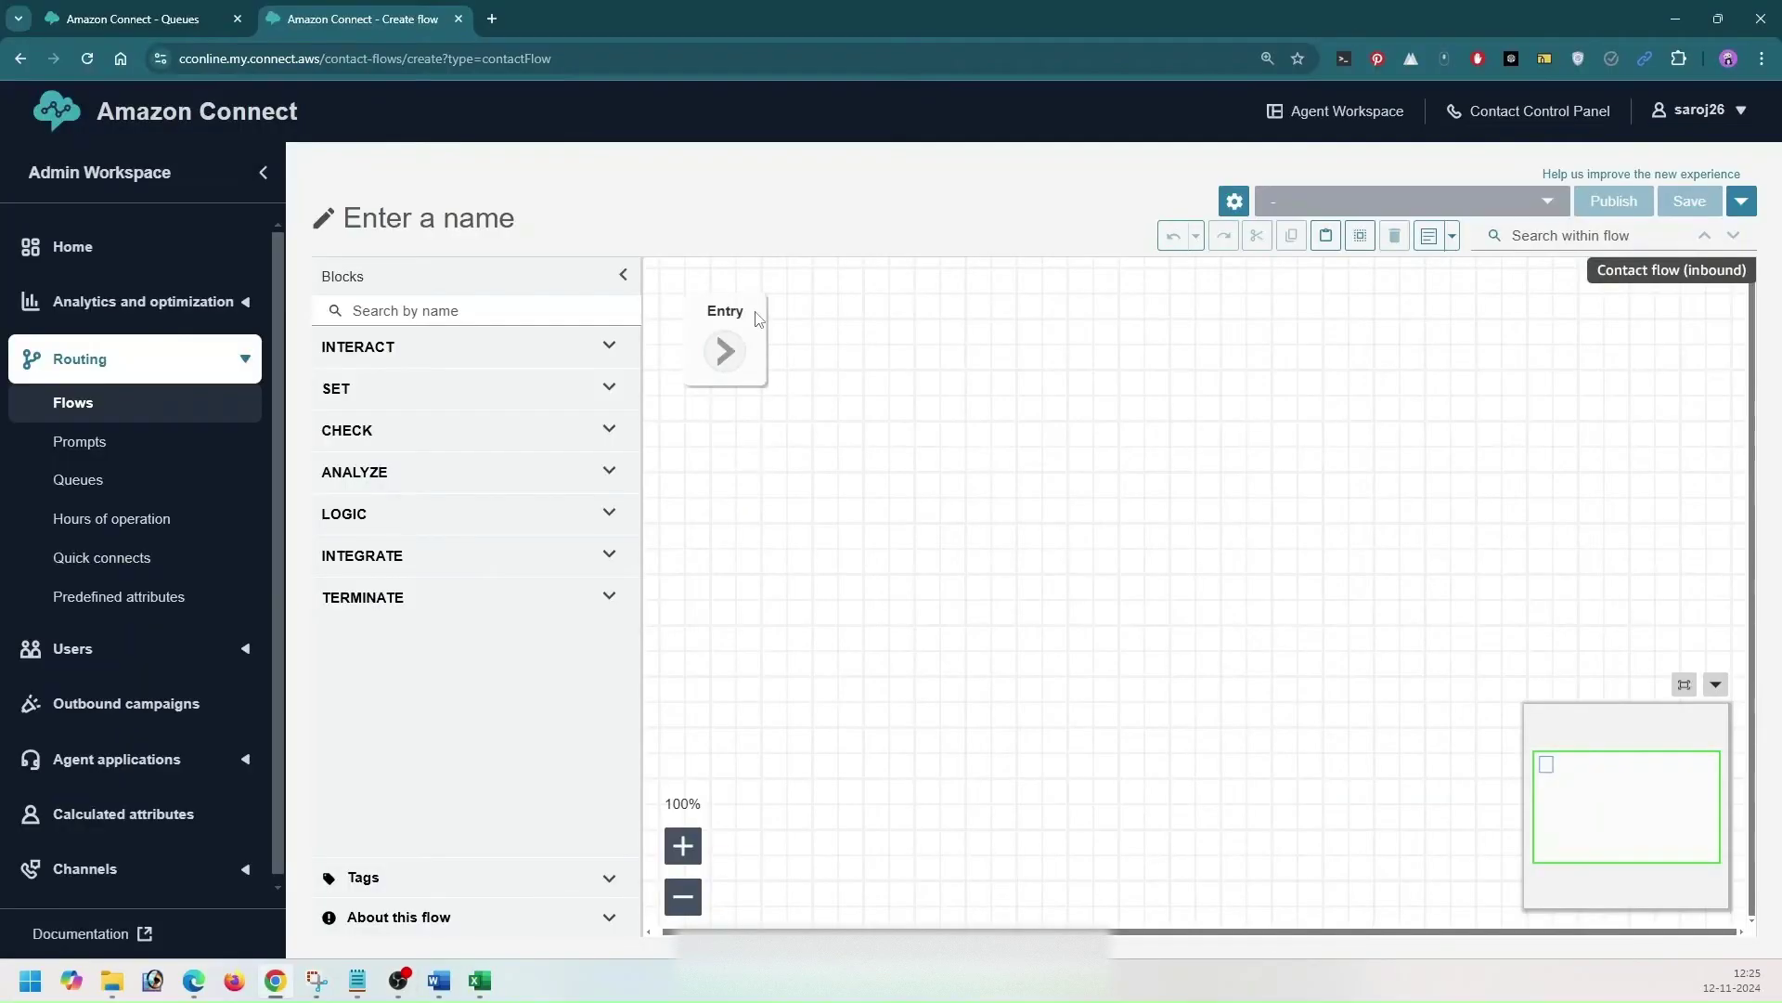
{"action": "left_click", "coordinate": [263, 172]}
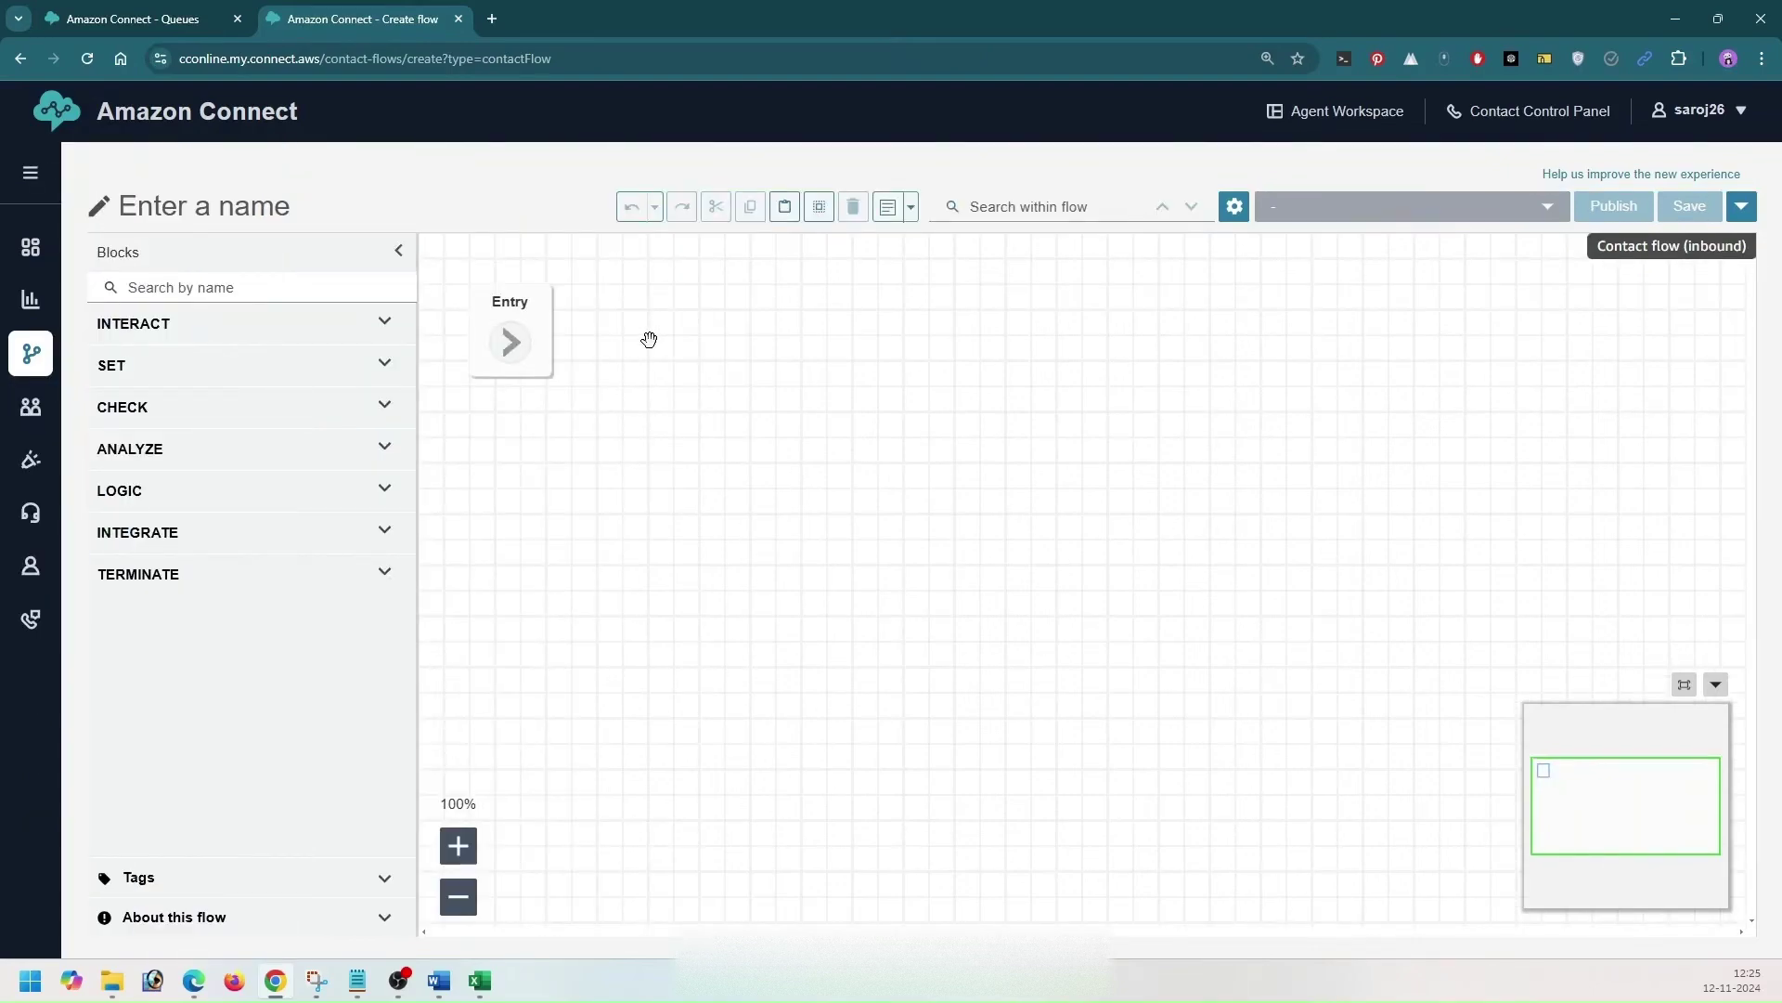
{"action": "left_click", "coordinate": [385, 325]}
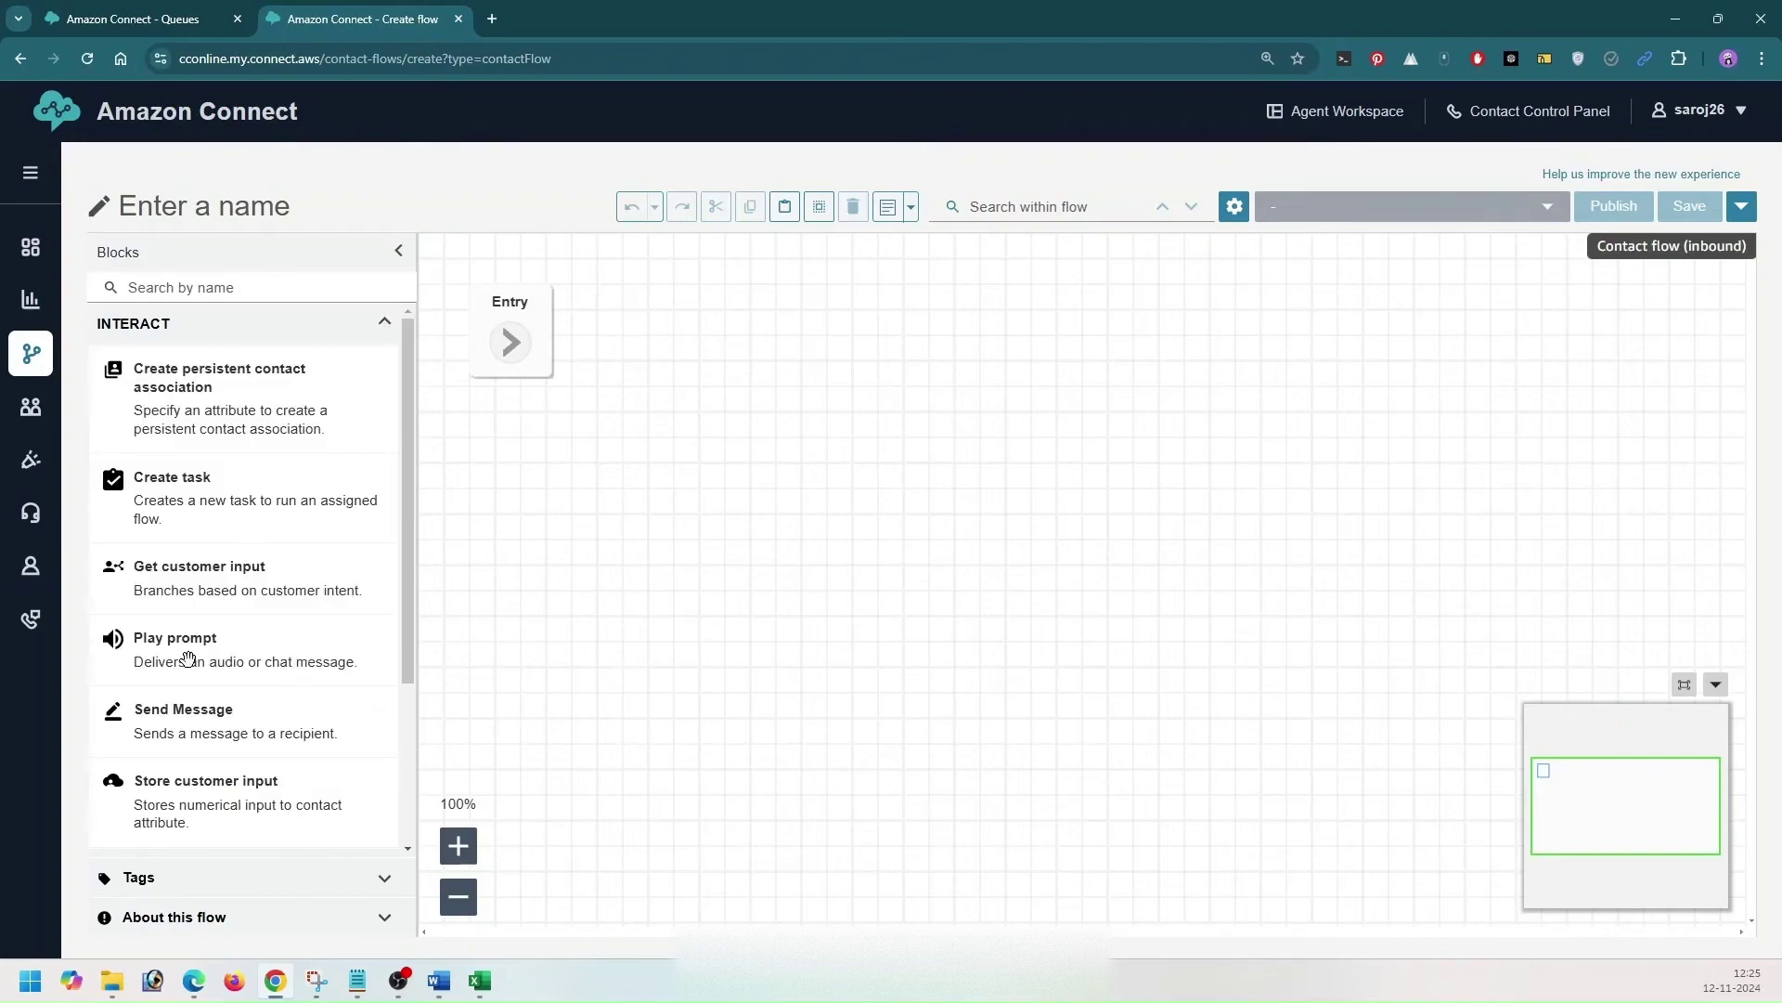
{"action": "left_click_drag", "start_coordinate": [163, 655], "coordinate": [745, 302]}
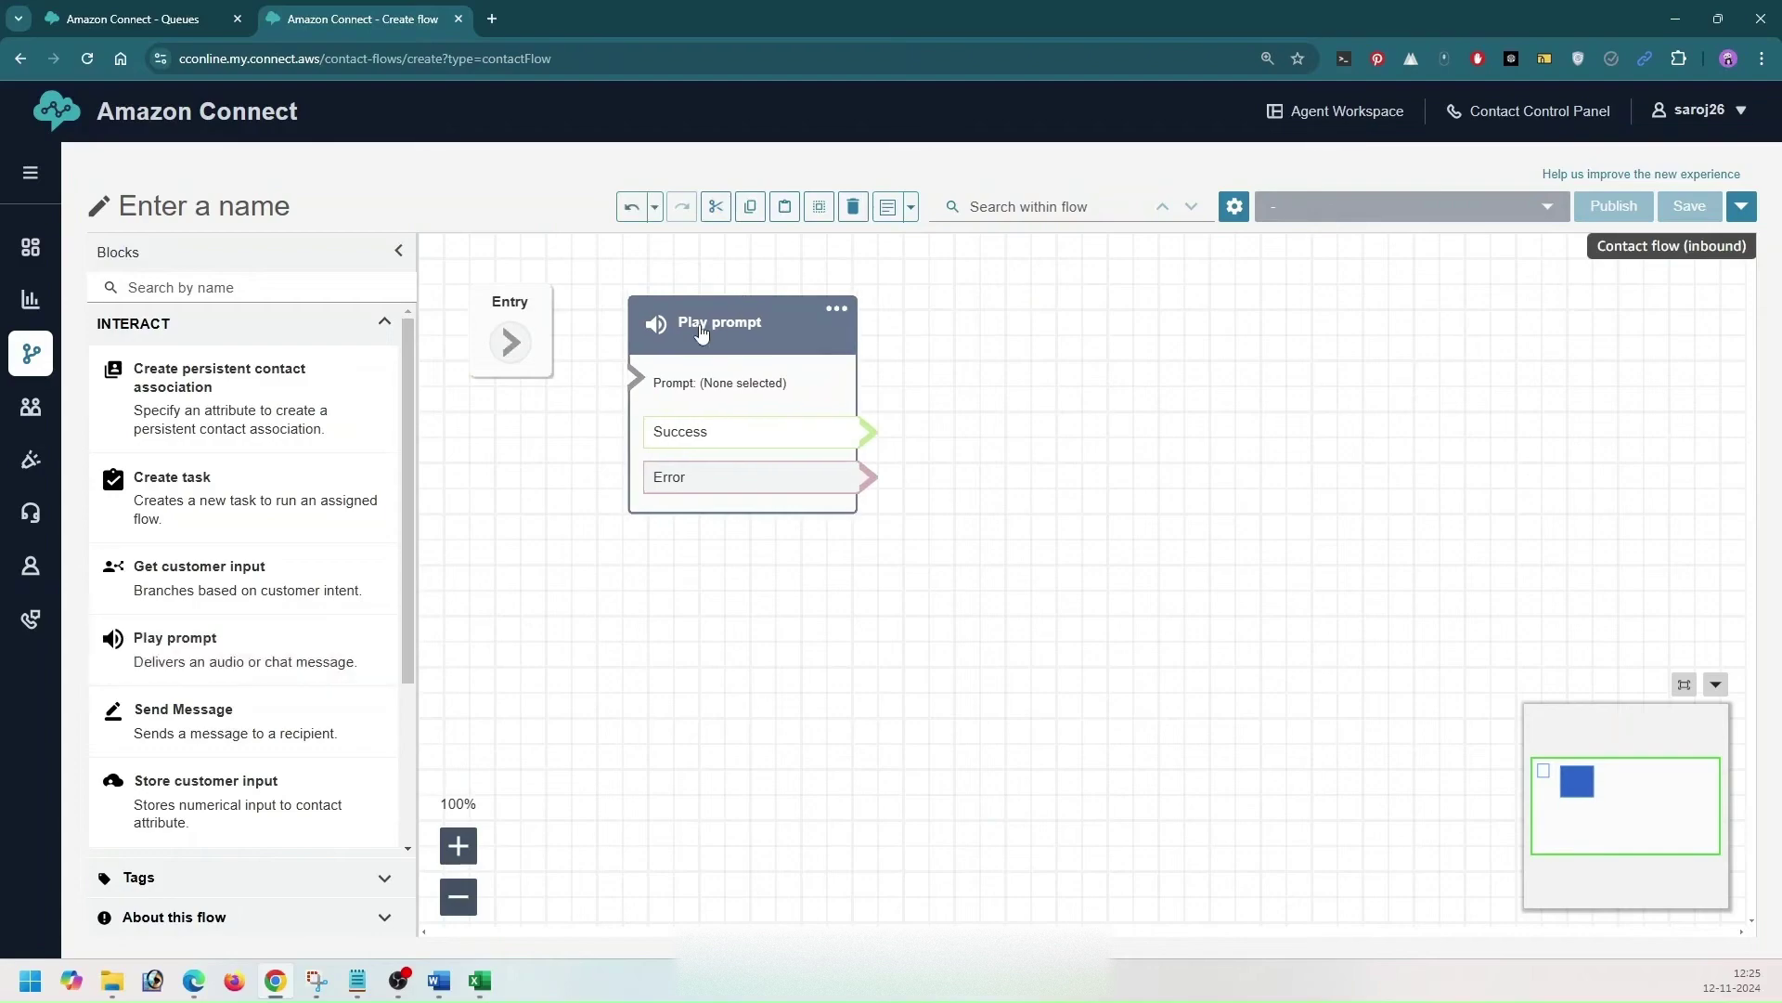
{"action": "left_click_drag", "start_coordinate": [515, 346], "coordinate": [640, 385]}
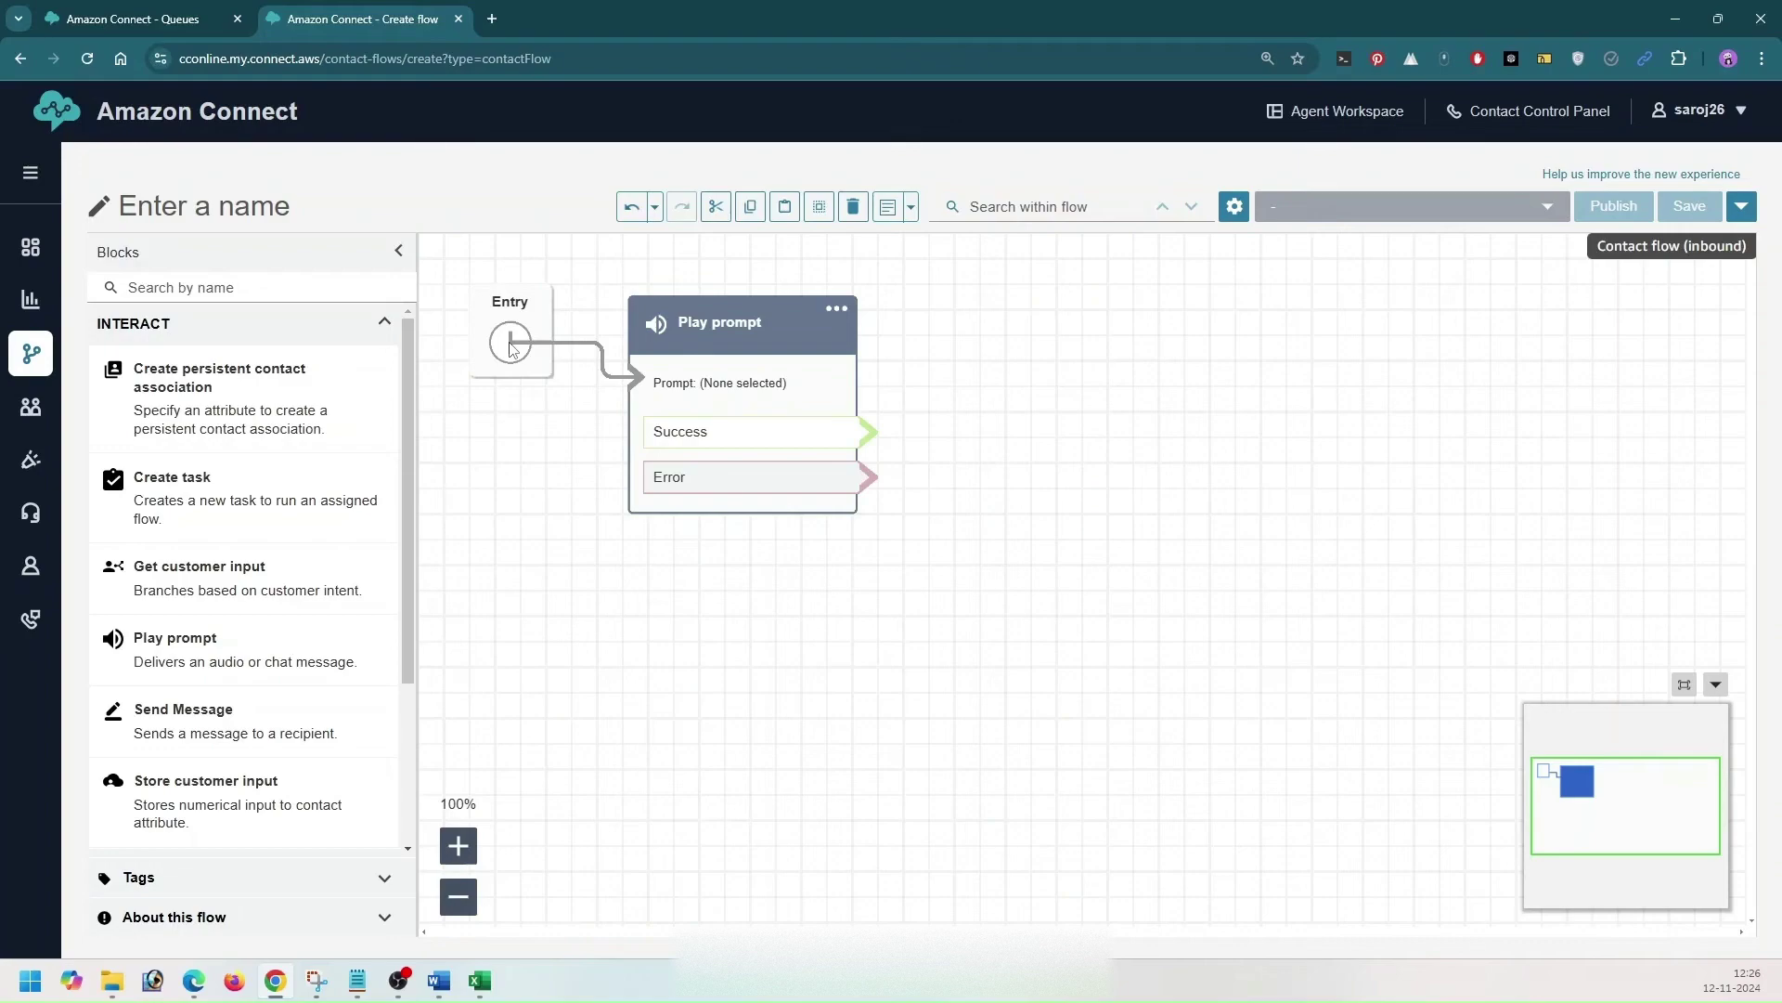
Step: Name the Play prompt block "Welcome Prompt1" in its settings
{"action": "left_click", "coordinate": [718, 335]}
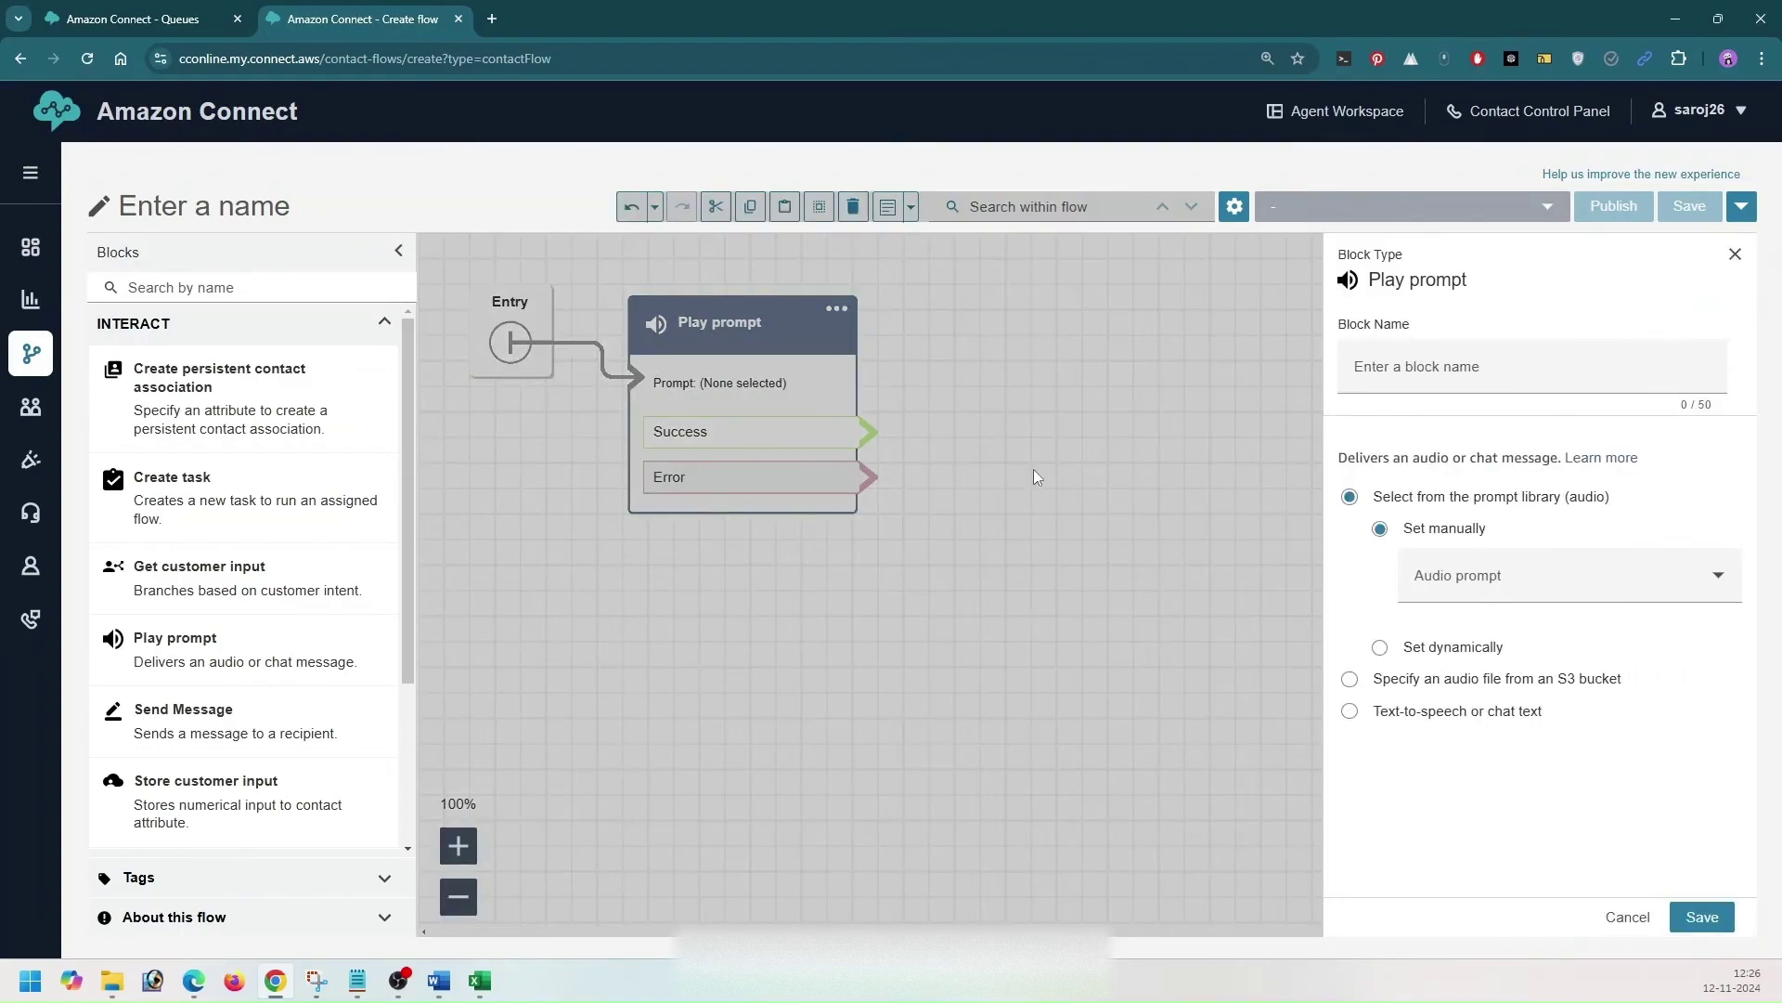
{"action": "left_click", "coordinate": [1502, 376]}
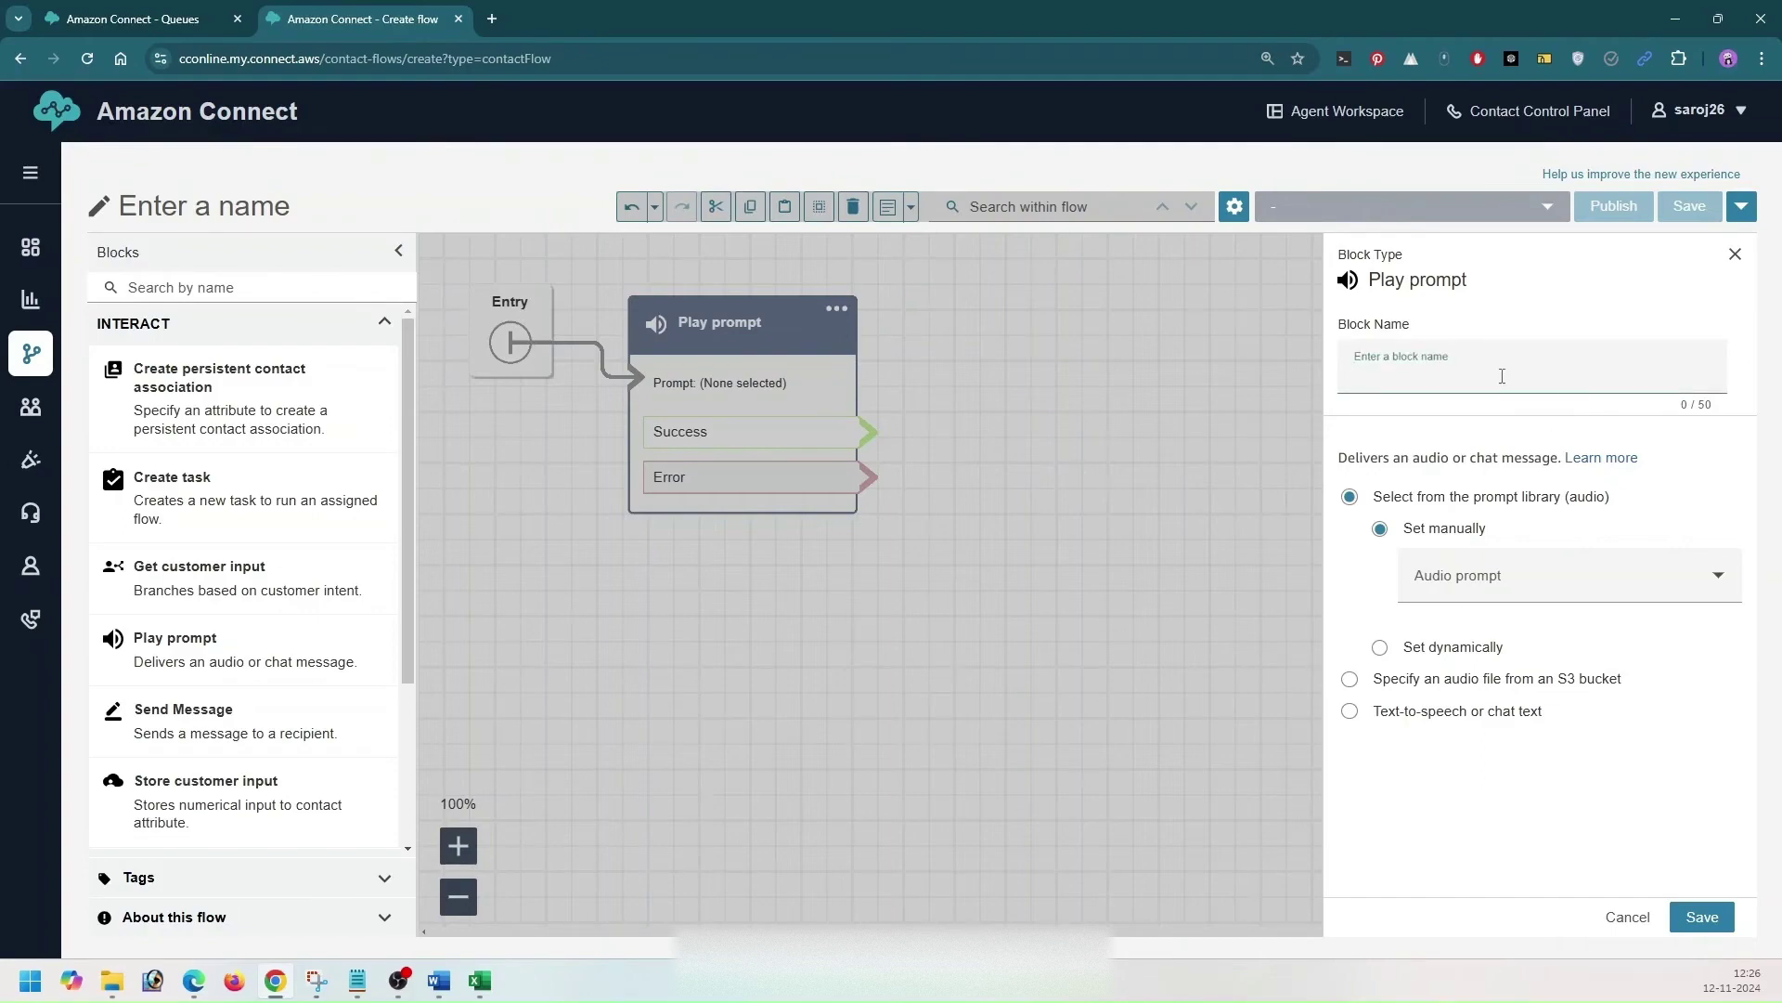
{"action": "type", "text": "Welcome Prompt"}
{"action": "left_click_drag", "start_coordinate": [1463, 377], "coordinate": [1356, 371]}
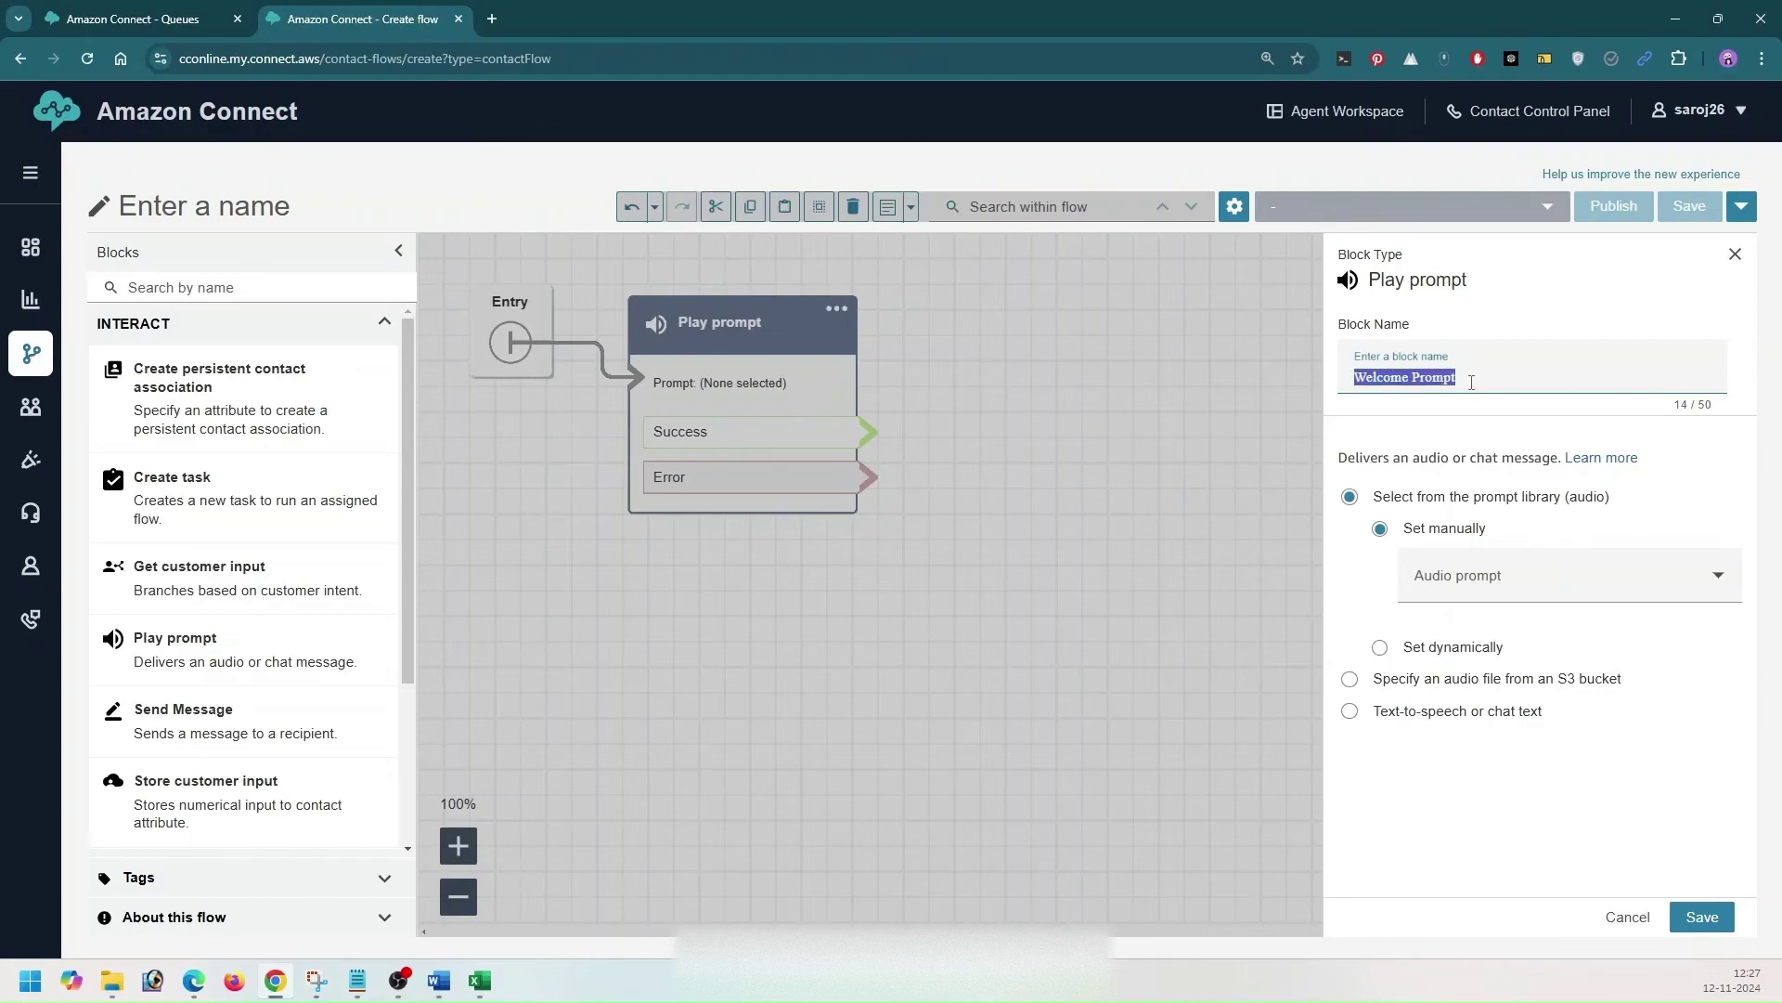
{"action": "left_click", "coordinate": [1471, 383]}
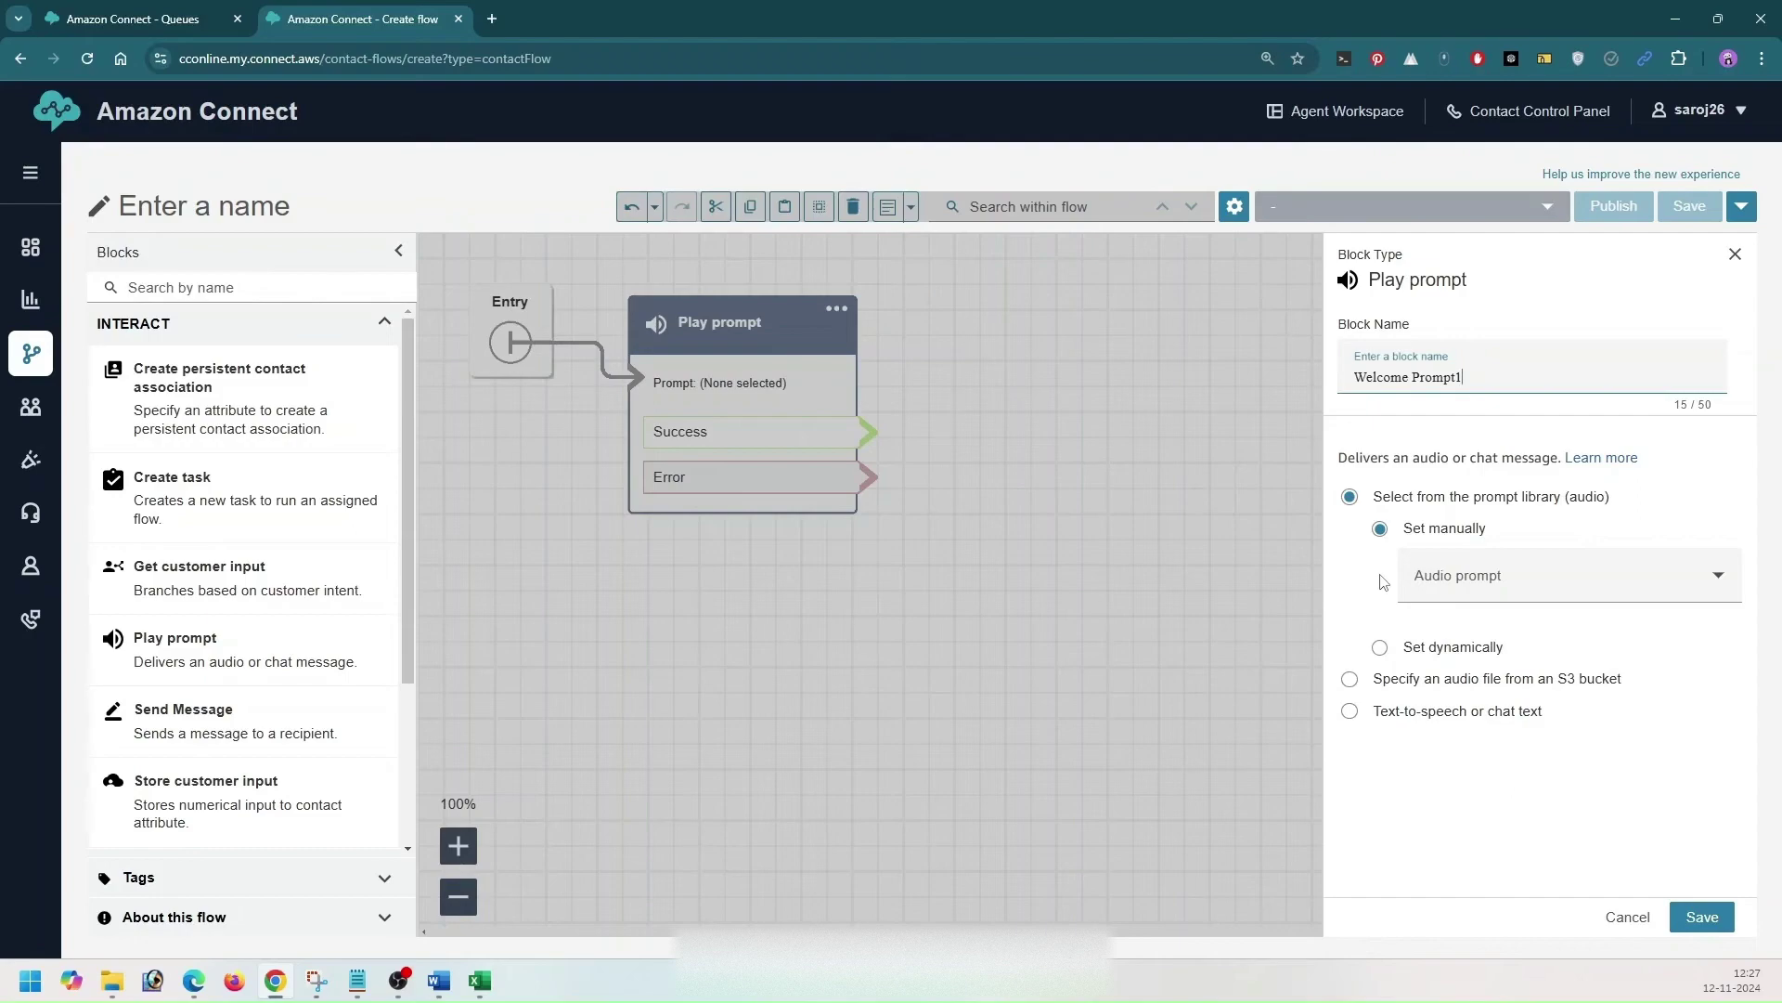
Step: Review the prompt library audio choices and the S3 audio file option for the welcome prompt
{"action": "left_click", "coordinate": [1495, 587]}
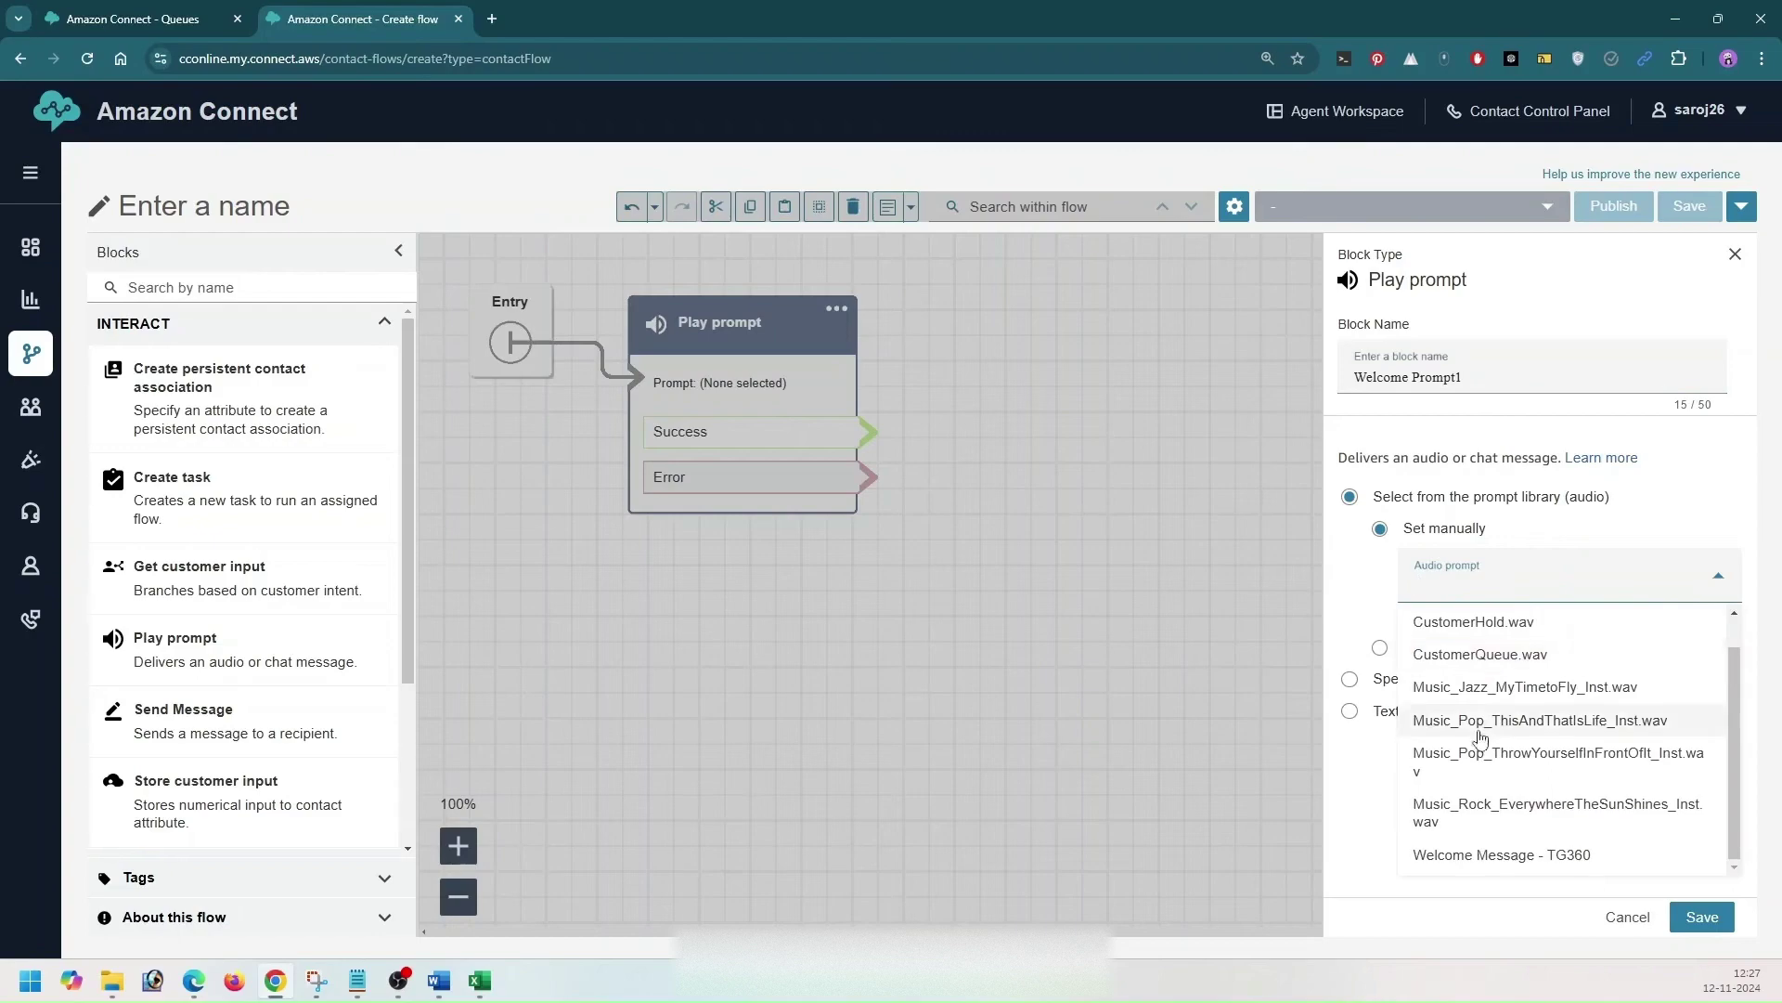
{"action": "scroll", "coordinate": [1467, 762], "scroll_direction": "up", "scroll_amount": 1}
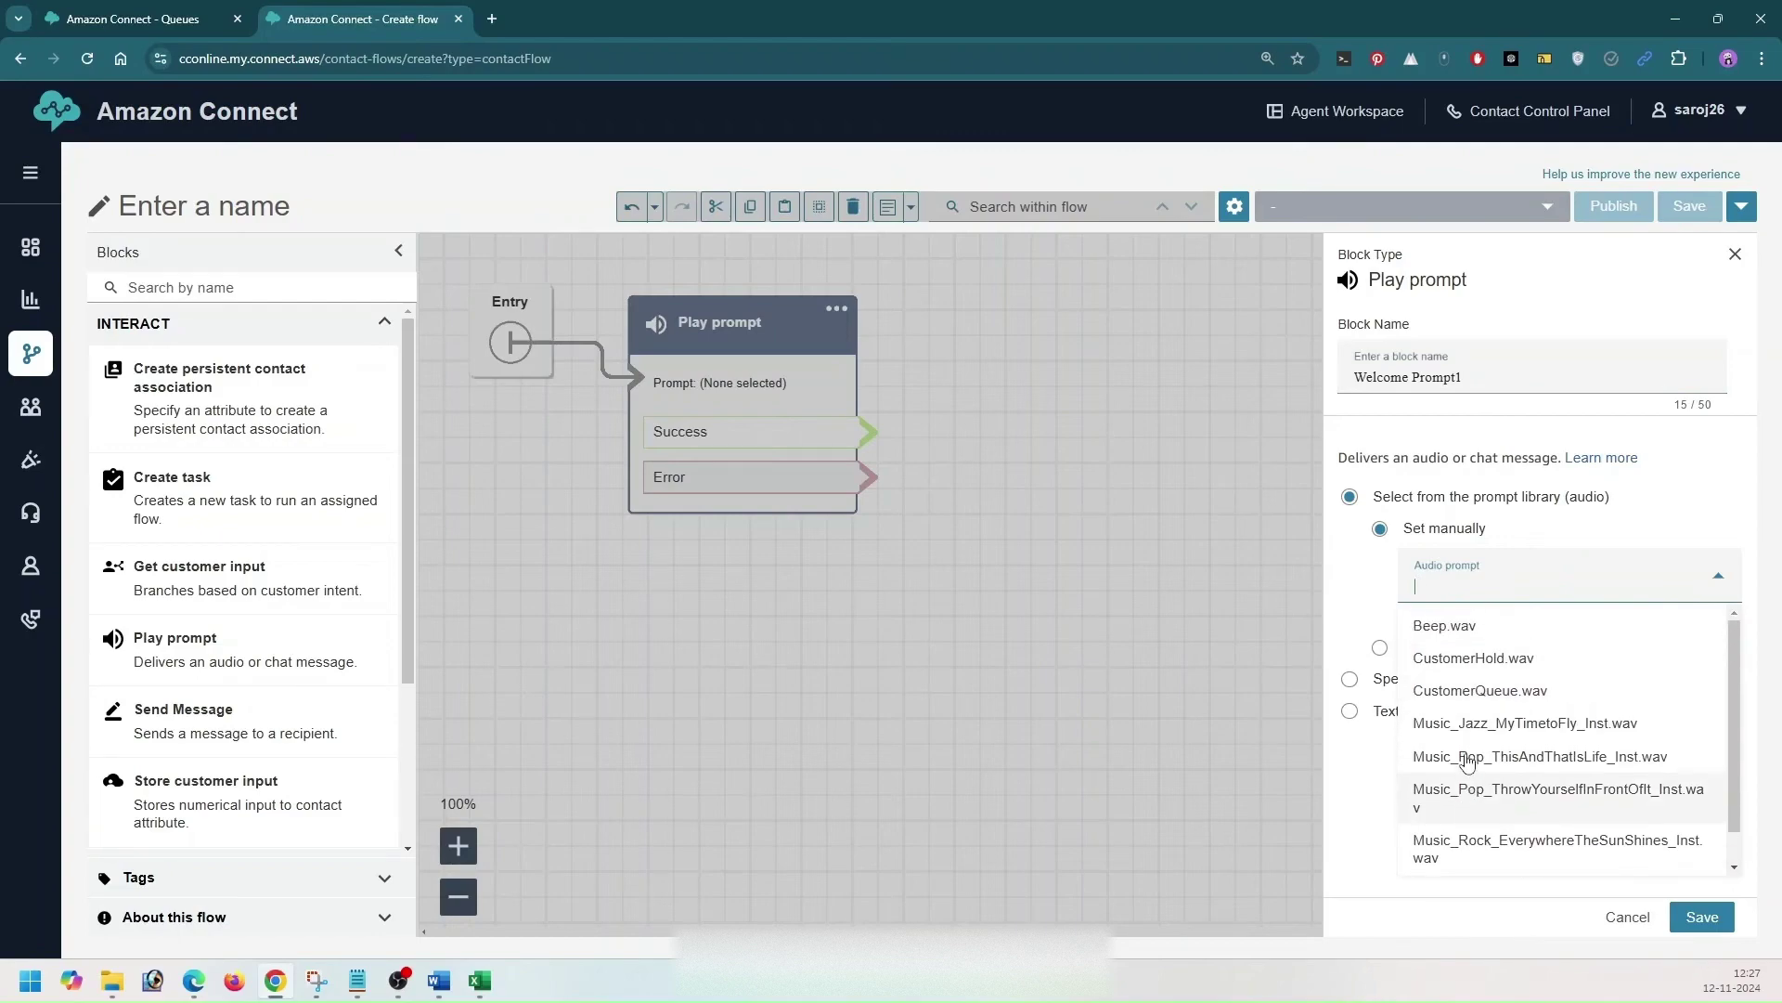
{"action": "left_click", "coordinate": [1378, 599]}
{"action": "left_click", "coordinate": [1386, 679]}
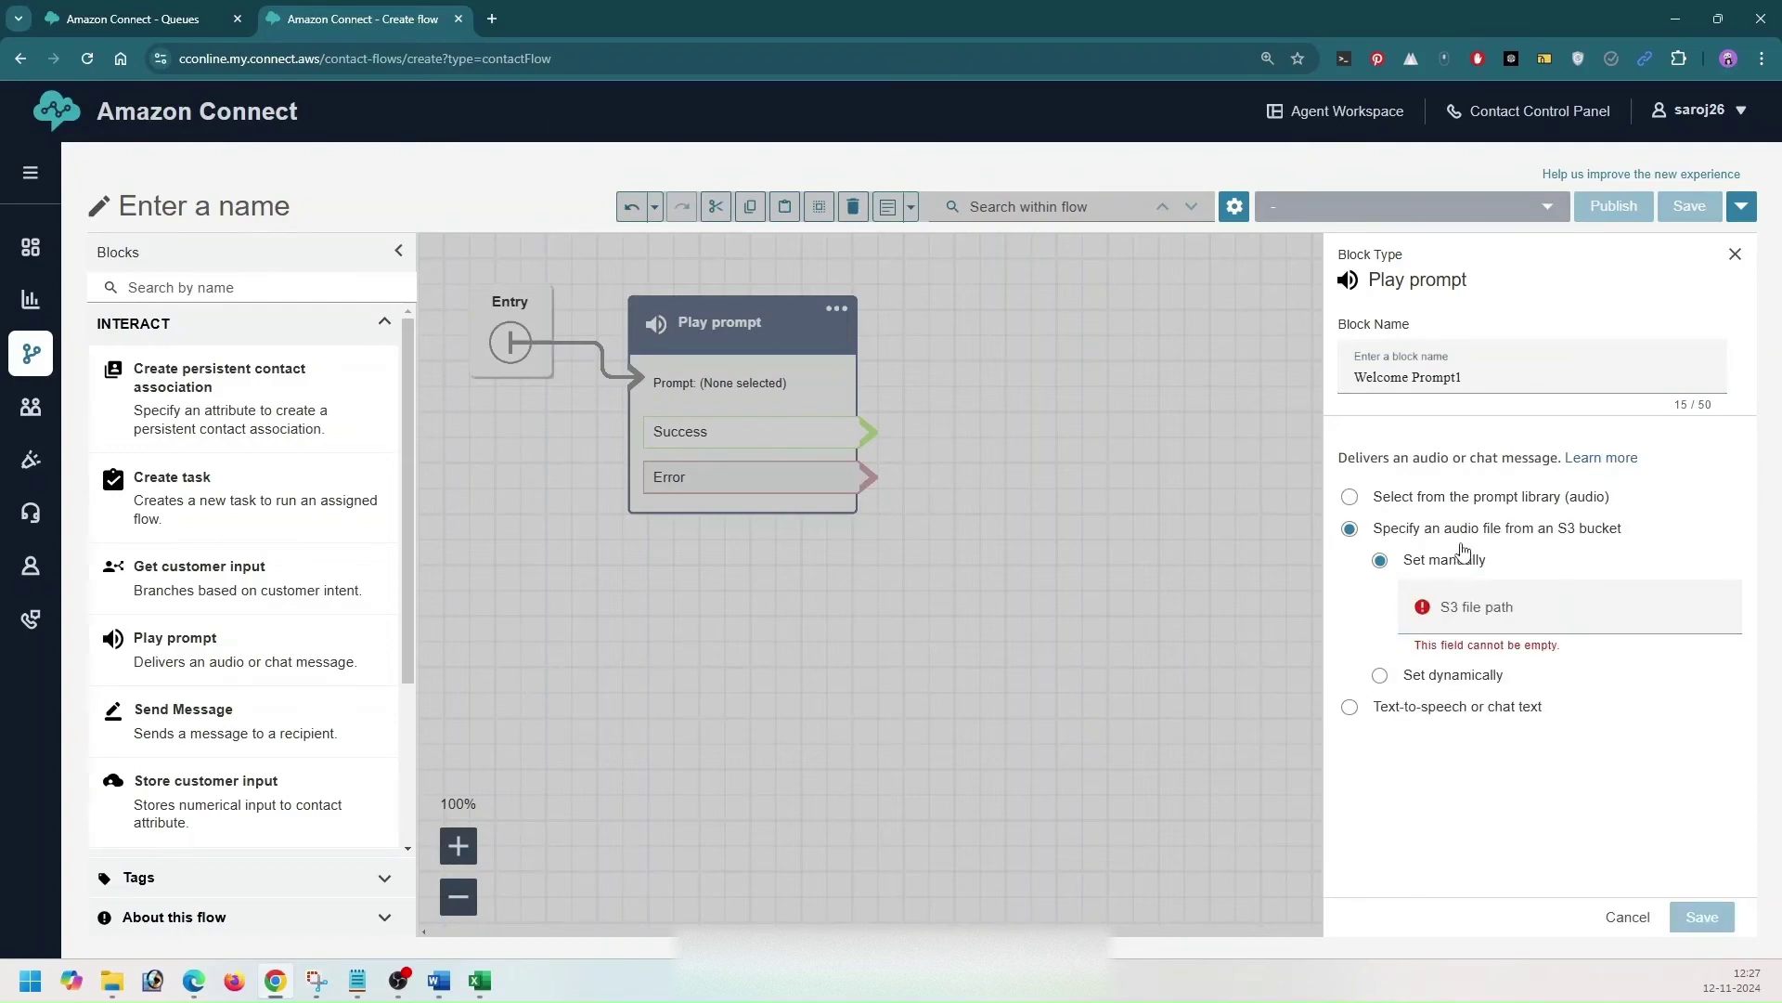
{"action": "left_click", "coordinate": [1469, 615]}
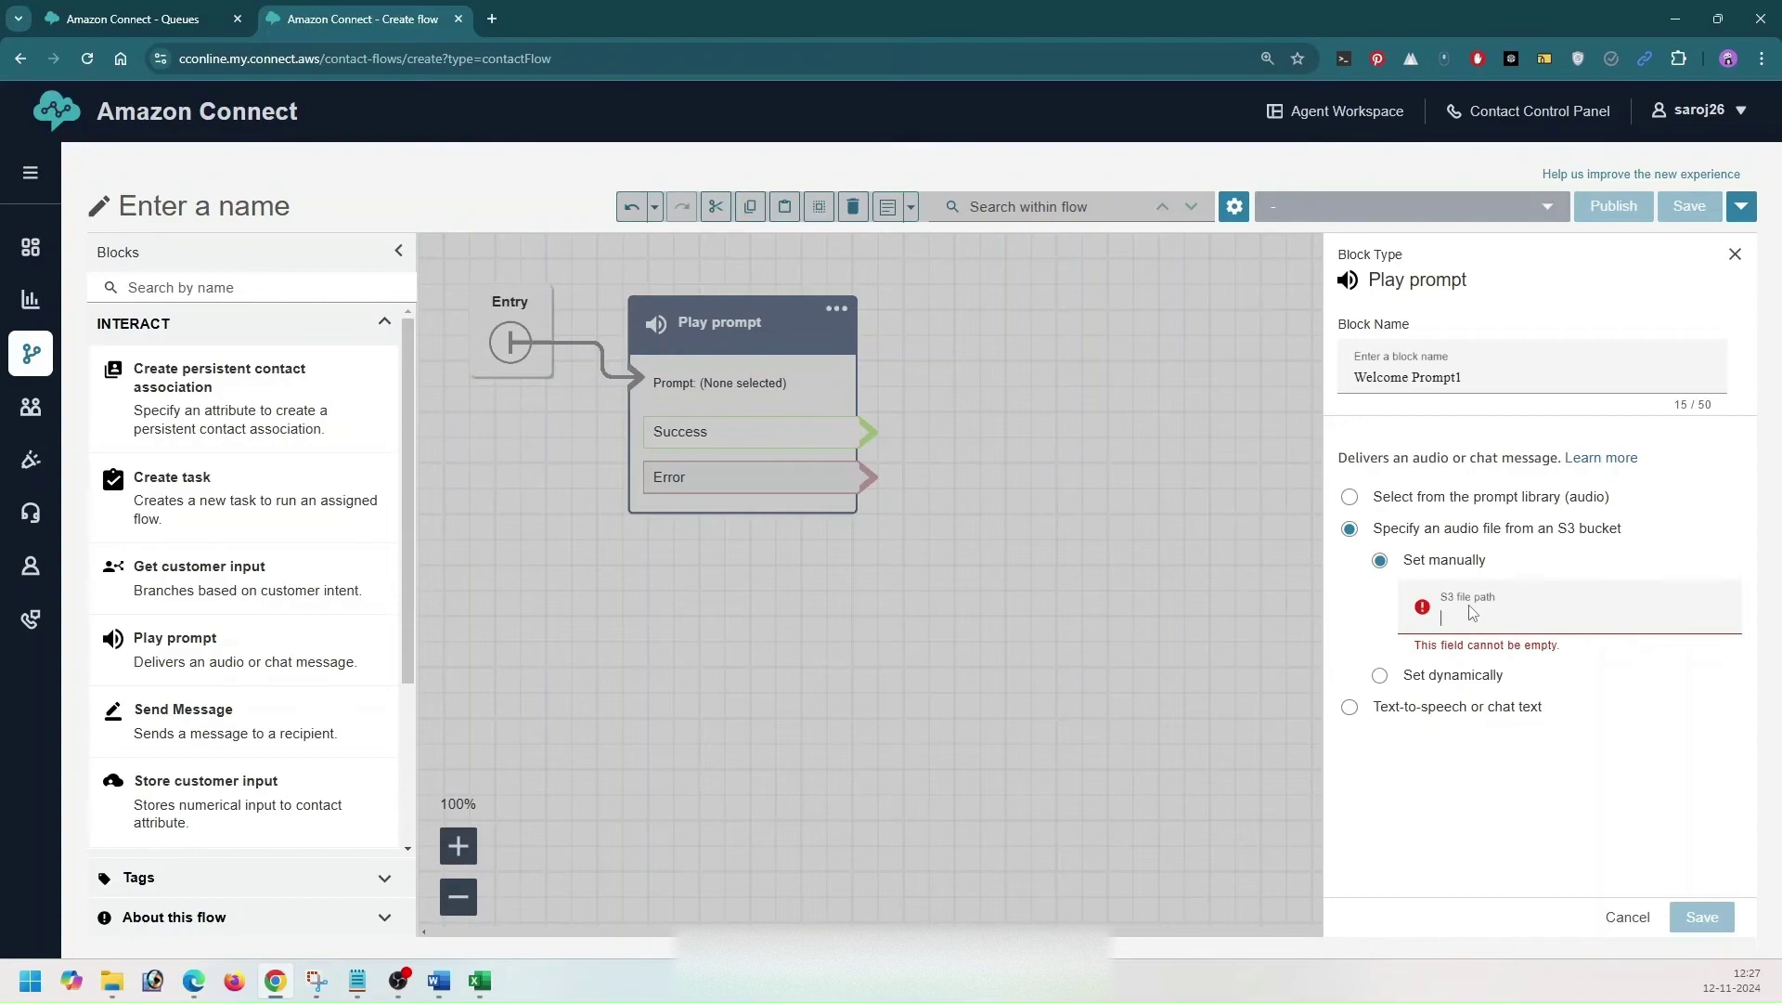
Step: Set the welcome prompt to manual text-to-speech reading "Welcome to Techgyan360 Company", interpreted as Text, and save the block
{"action": "left_click", "coordinate": [1435, 708]}
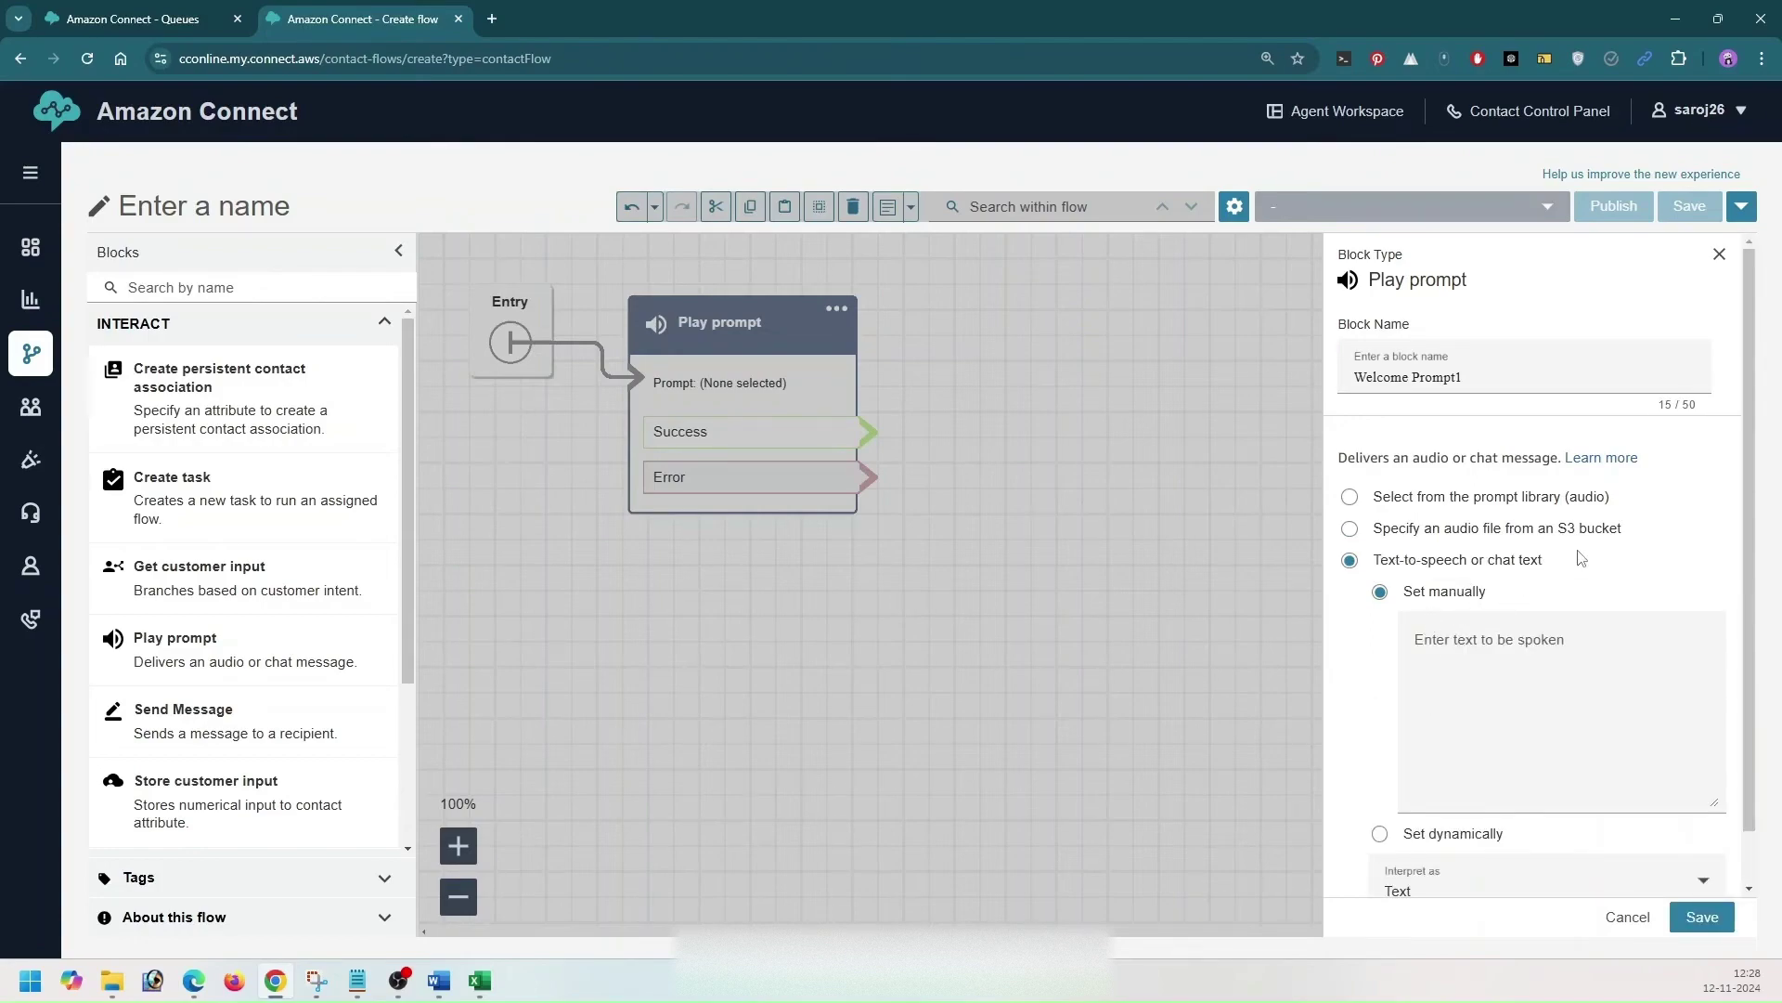
{"action": "scroll", "coordinate": [1578, 557], "scroll_direction": "down", "scroll_amount": 1}
{"action": "left_click", "coordinate": [1543, 582]}
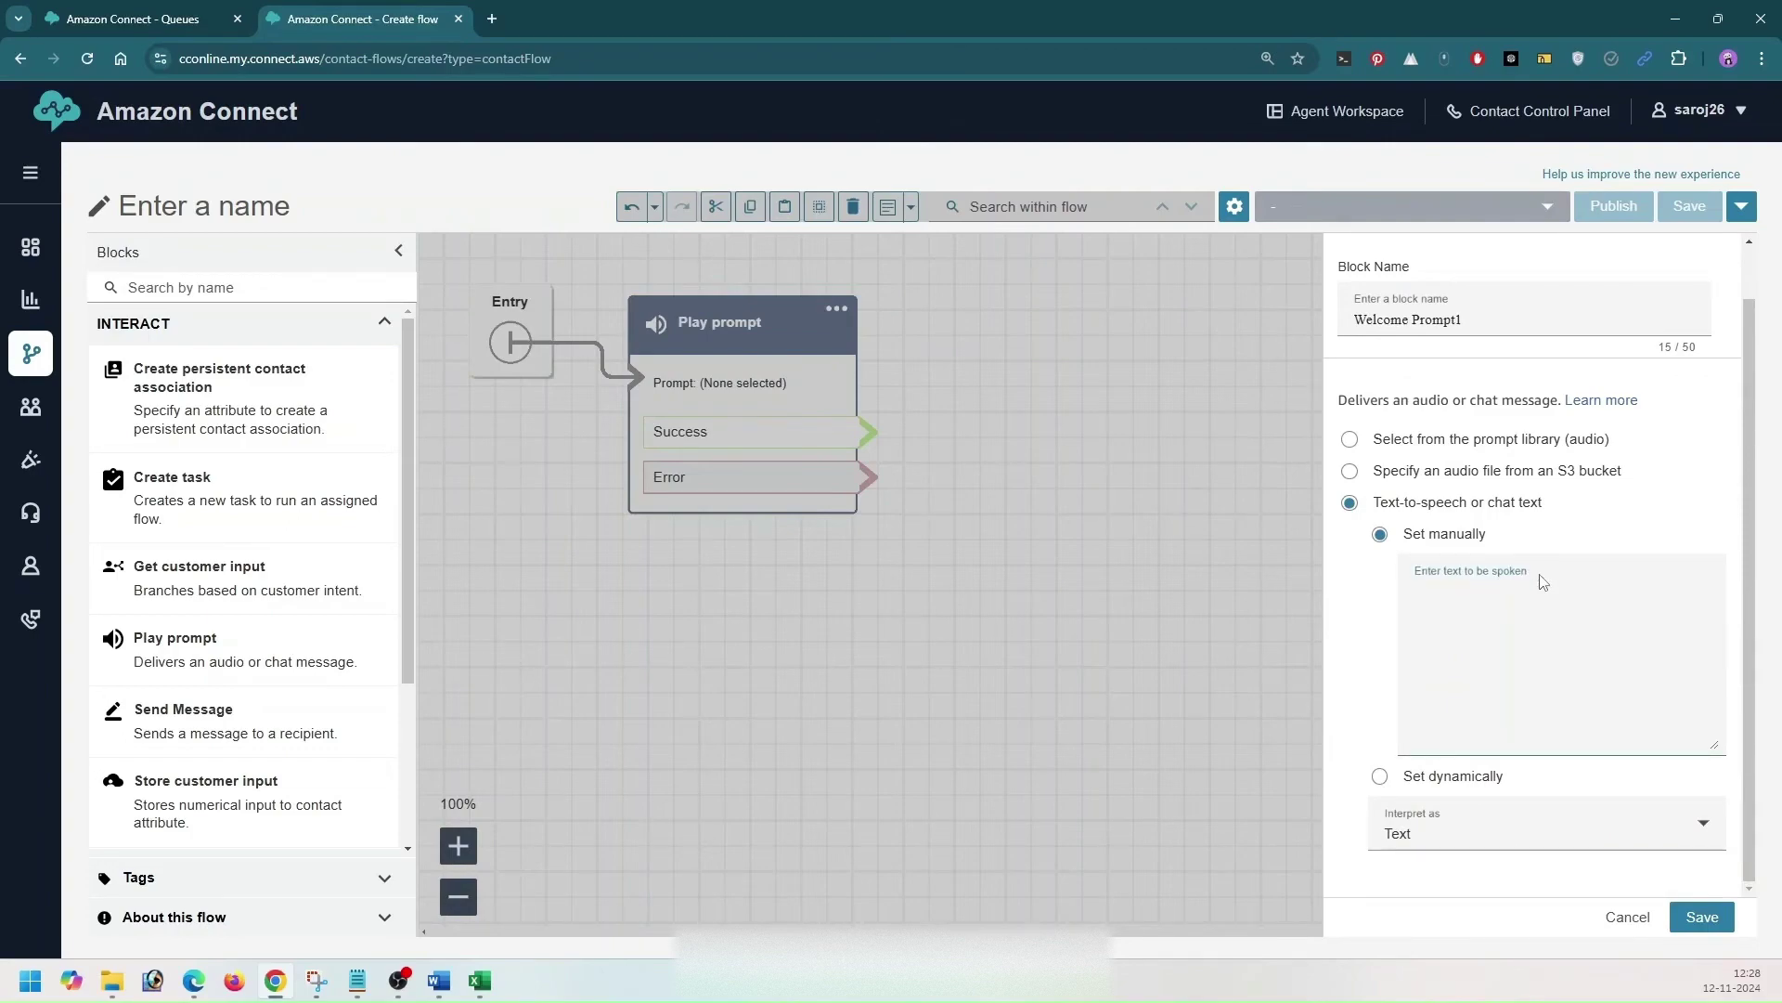
{"action": "type", "text": "Welcome"}
{"action": "type", "text": " to Techgyan"}
{"action": "type", "text": "360 Comp"}
{"action": "type", "text": "ant"}
{"action": "key", "text": "BackSpace"}
{"action": "type", "text": "y"}
{"action": "left_click", "coordinate": [1437, 842]}
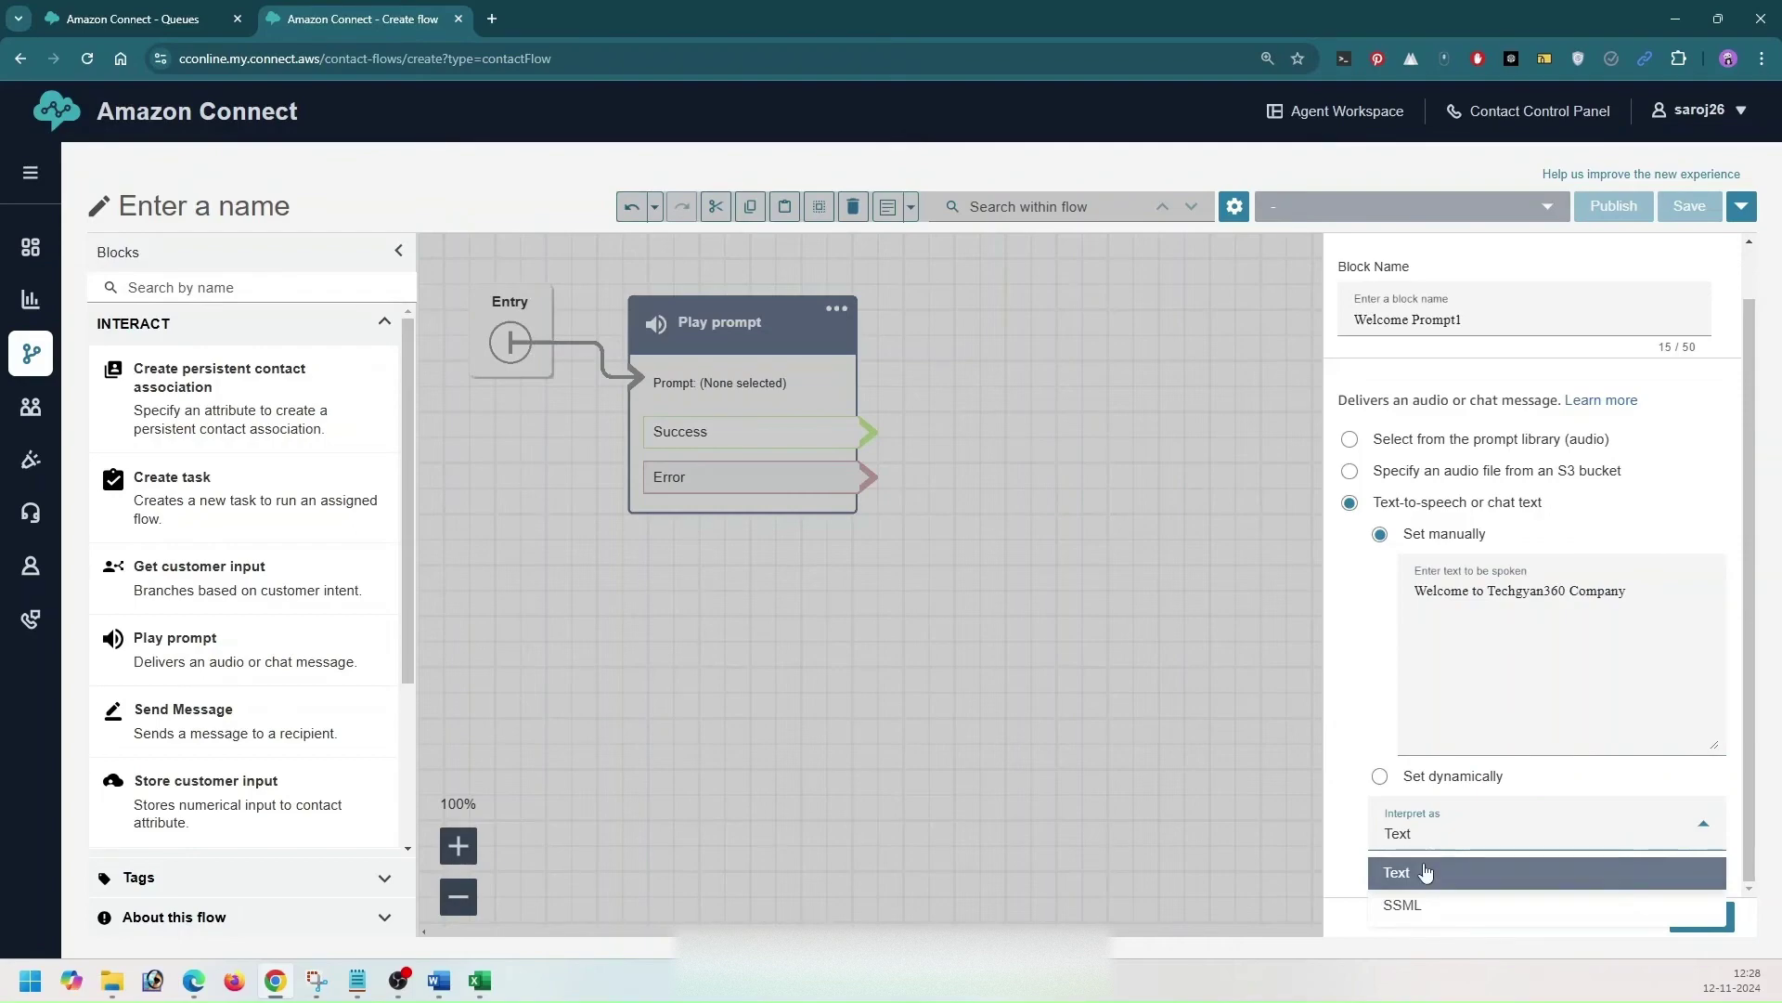
{"action": "left_click", "coordinate": [1434, 861]}
{"action": "left_click", "coordinate": [1692, 919]}
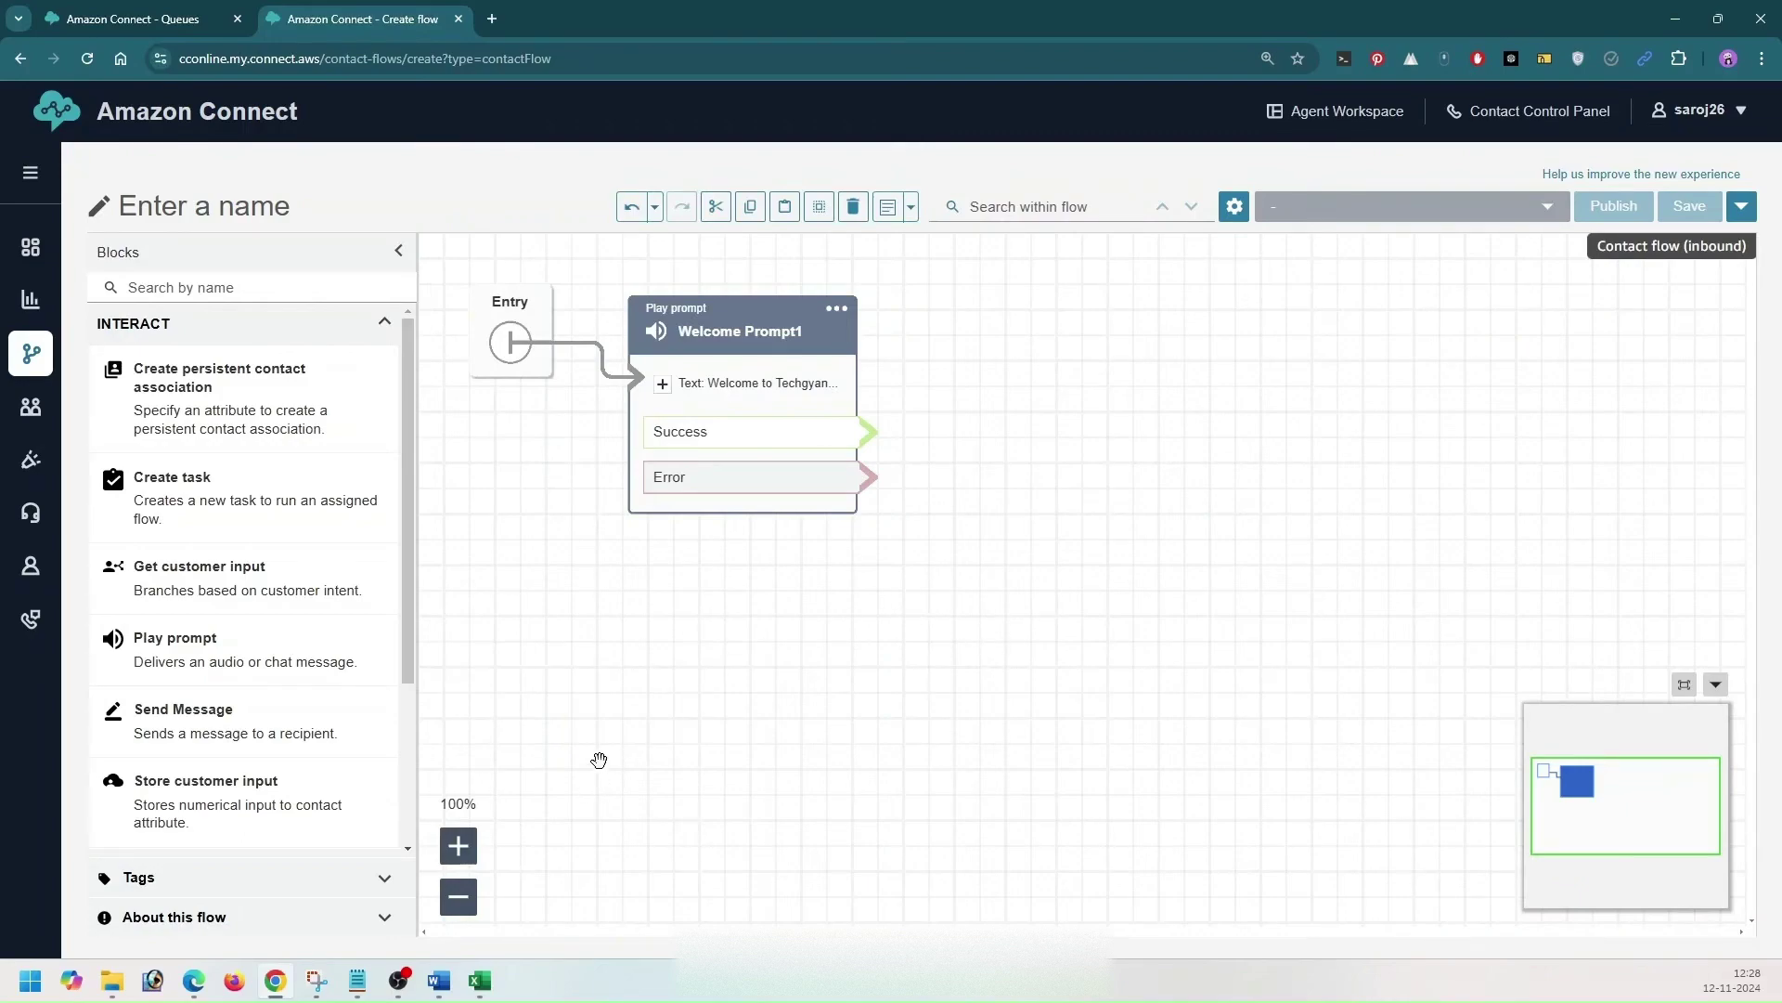
Step: Add a Check hours of operation block after Welcome Prompt1 and connect the prompt's Success and Error branches to it
{"action": "left_click", "coordinate": [202, 981]}
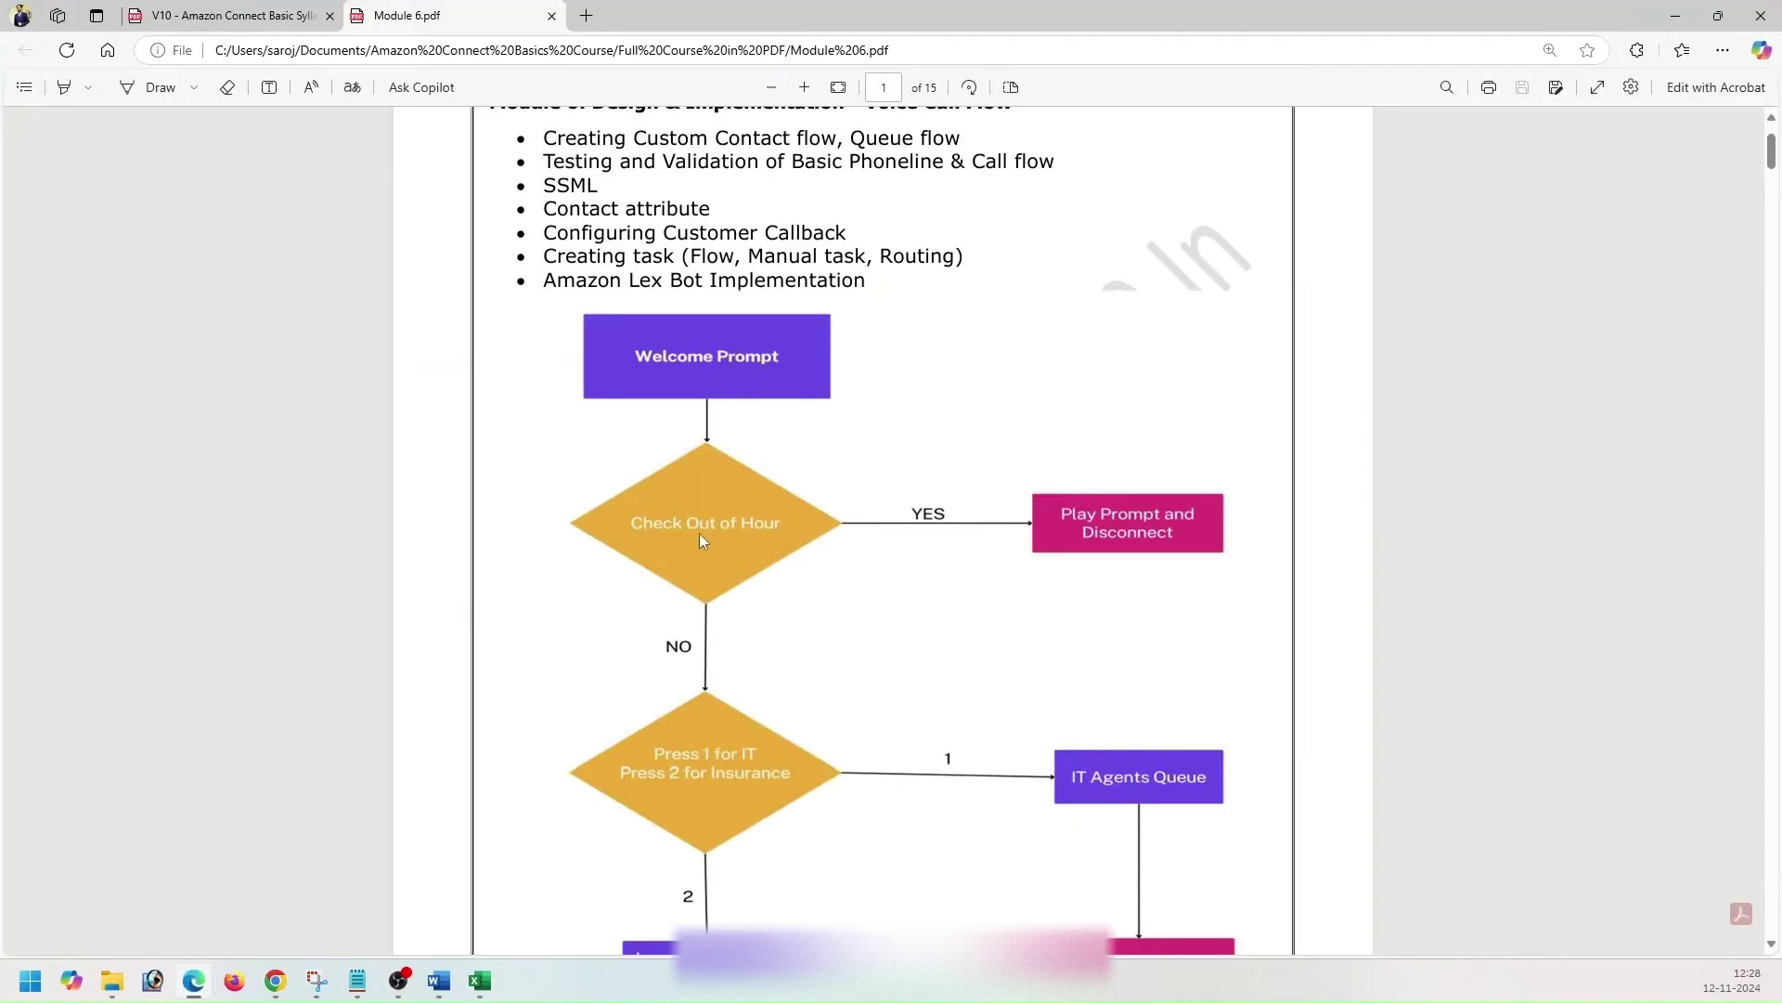
{"action": "left_click", "coordinate": [1675, 16]}
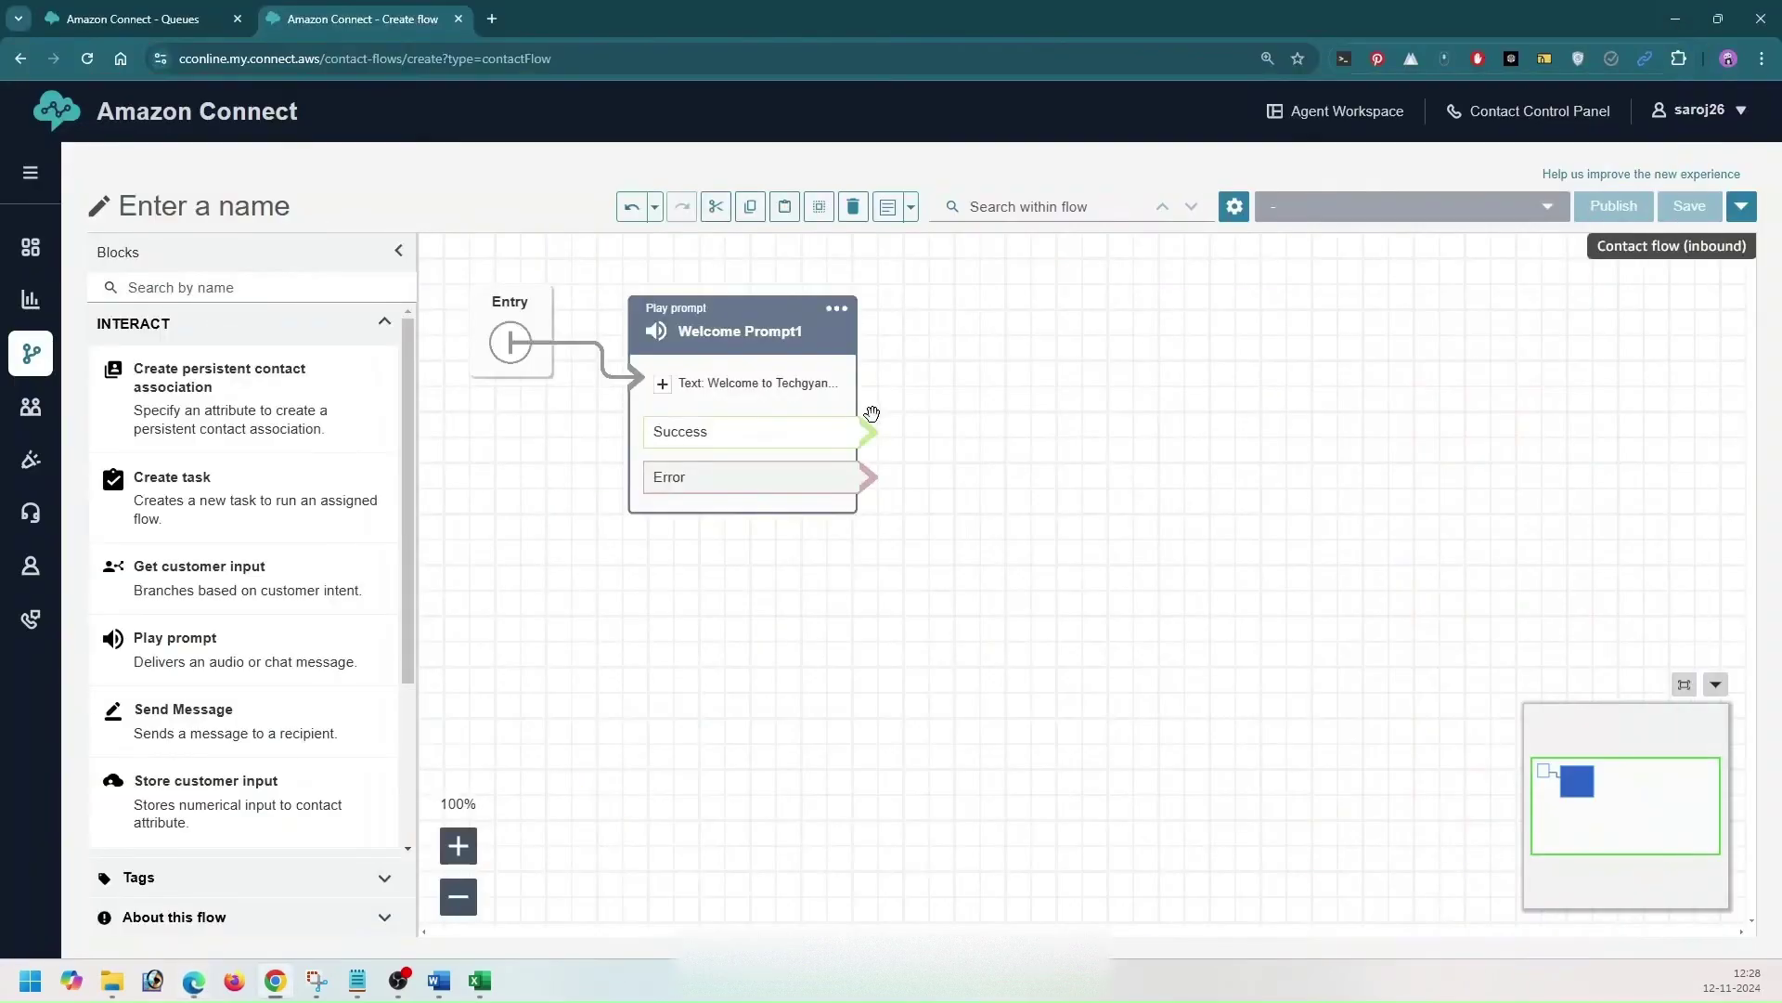
{"action": "scroll", "coordinate": [317, 401], "scroll_direction": "down", "scroll_amount": 3}
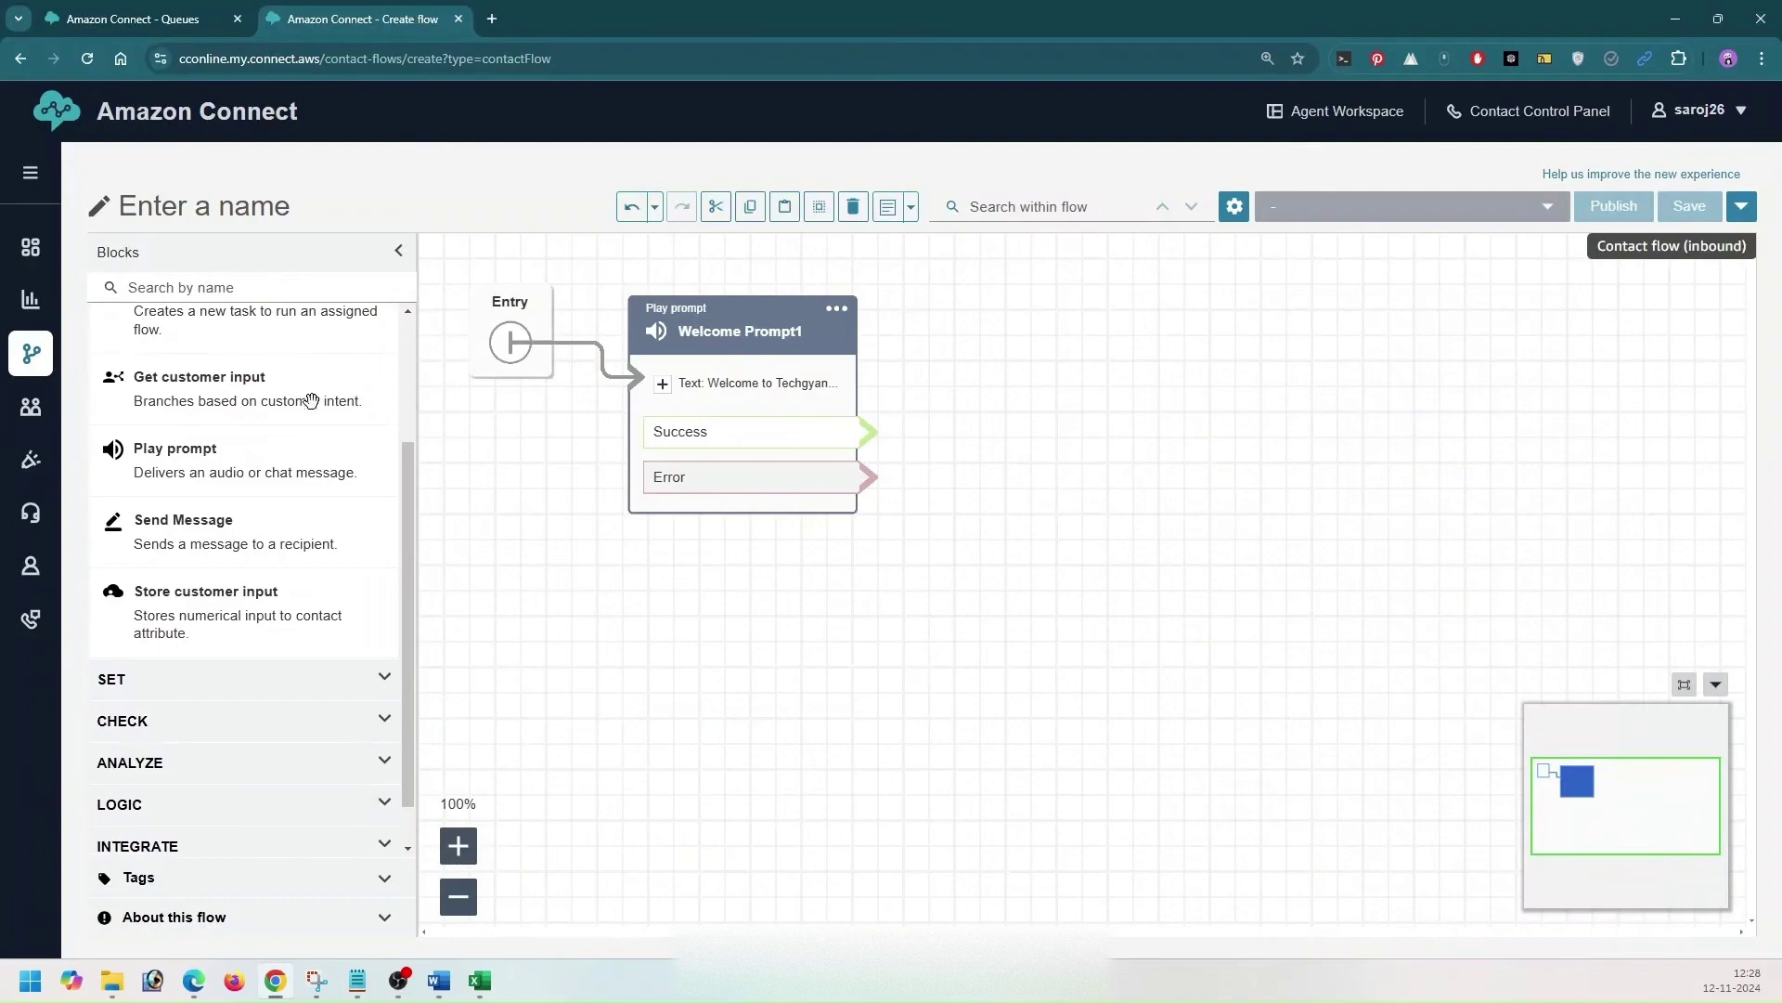
{"action": "left_click", "coordinate": [383, 669]}
{"action": "scroll", "coordinate": [258, 561], "scroll_direction": "down", "scroll_amount": 3}
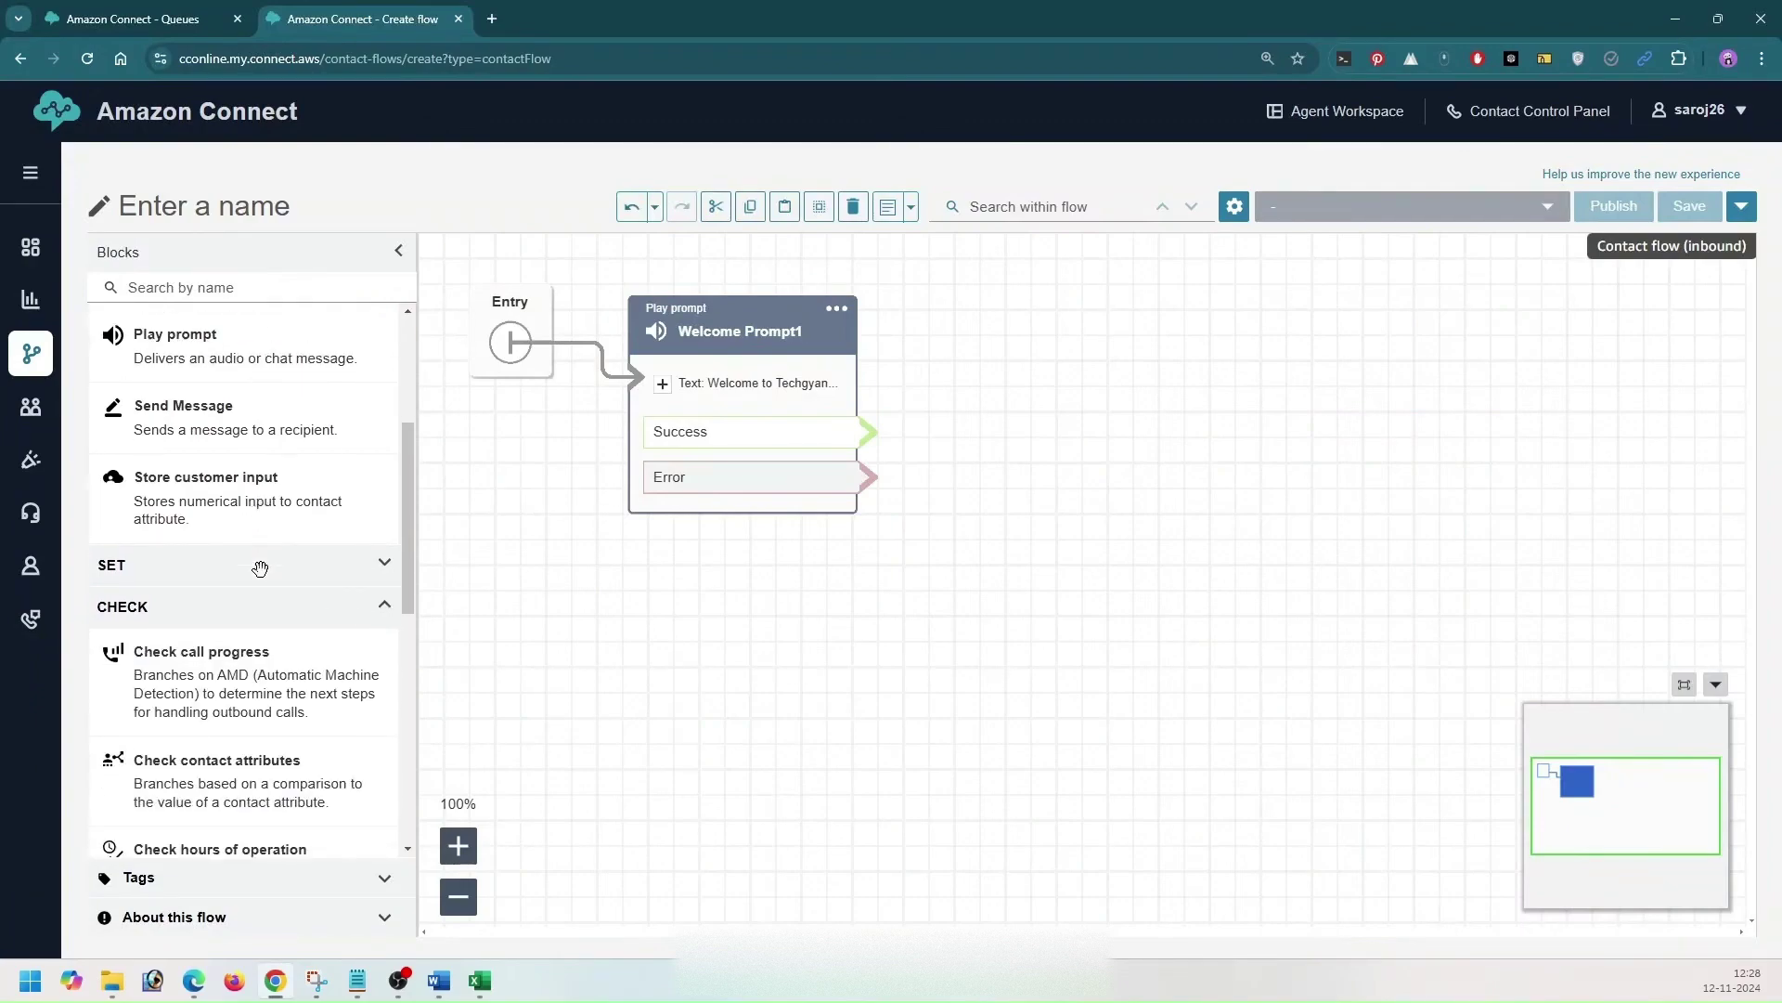
{"action": "scroll", "coordinate": [259, 568], "scroll_direction": "down", "scroll_amount": 1}
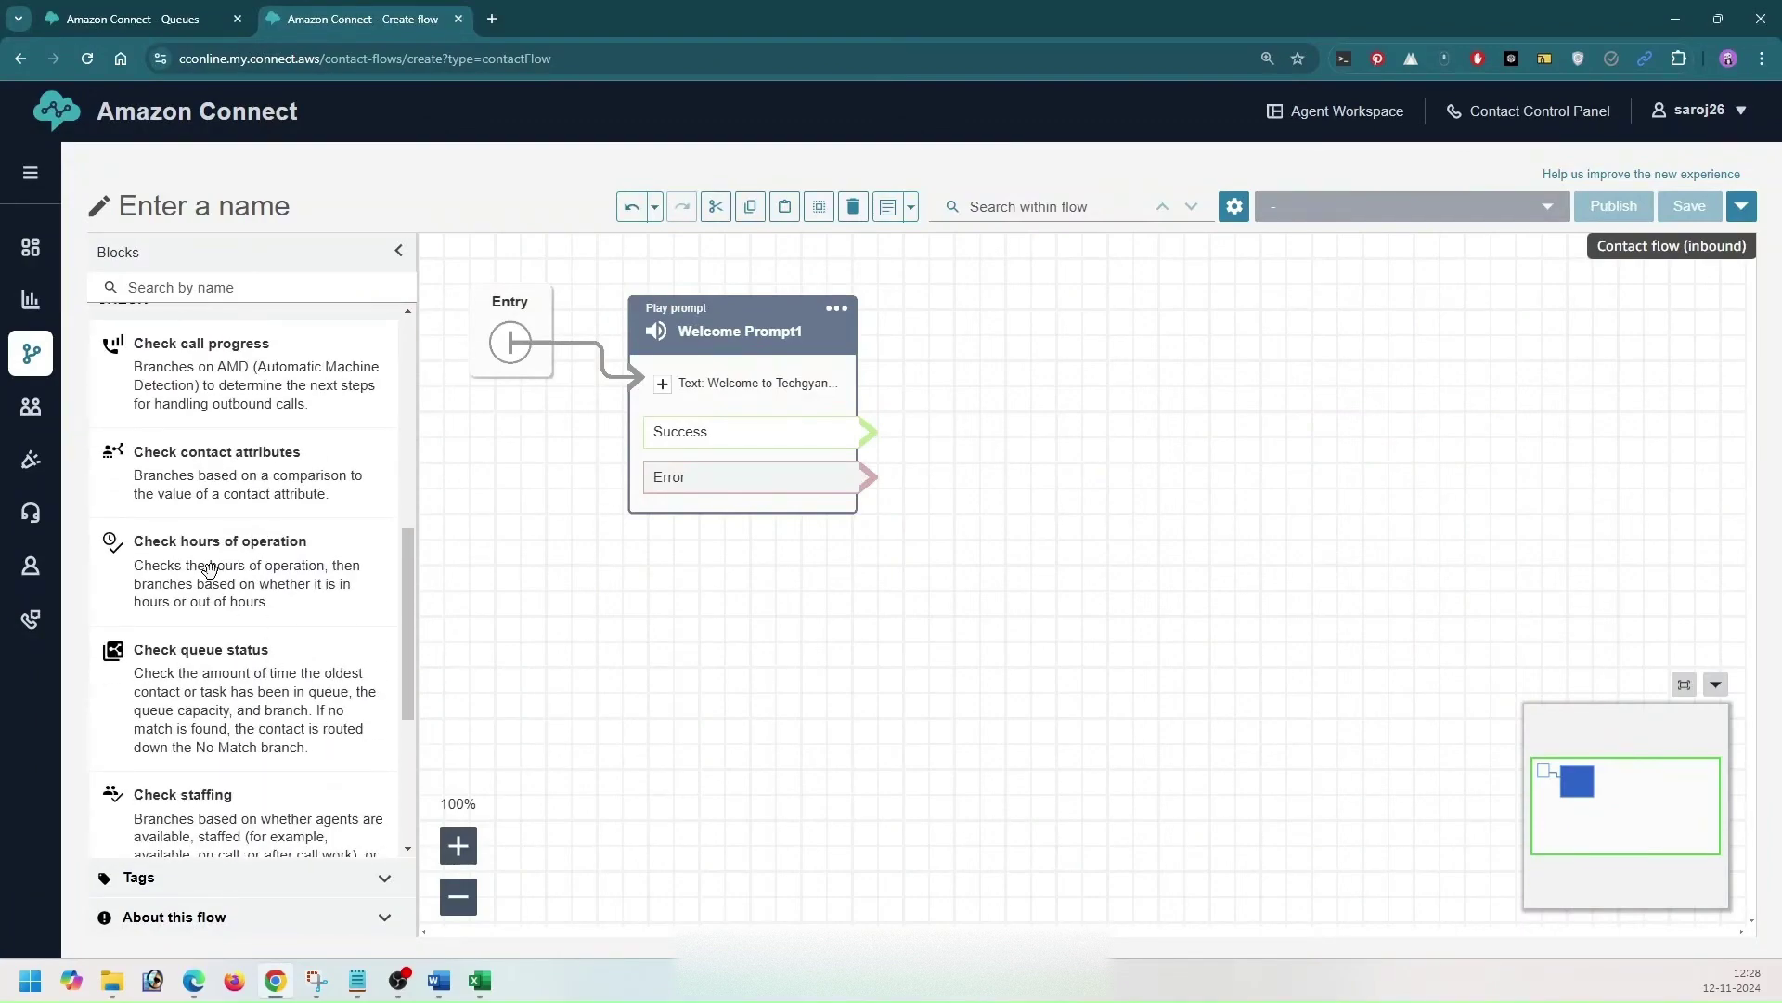
{"action": "left_click_drag", "start_coordinate": [189, 569], "coordinate": [1066, 301]}
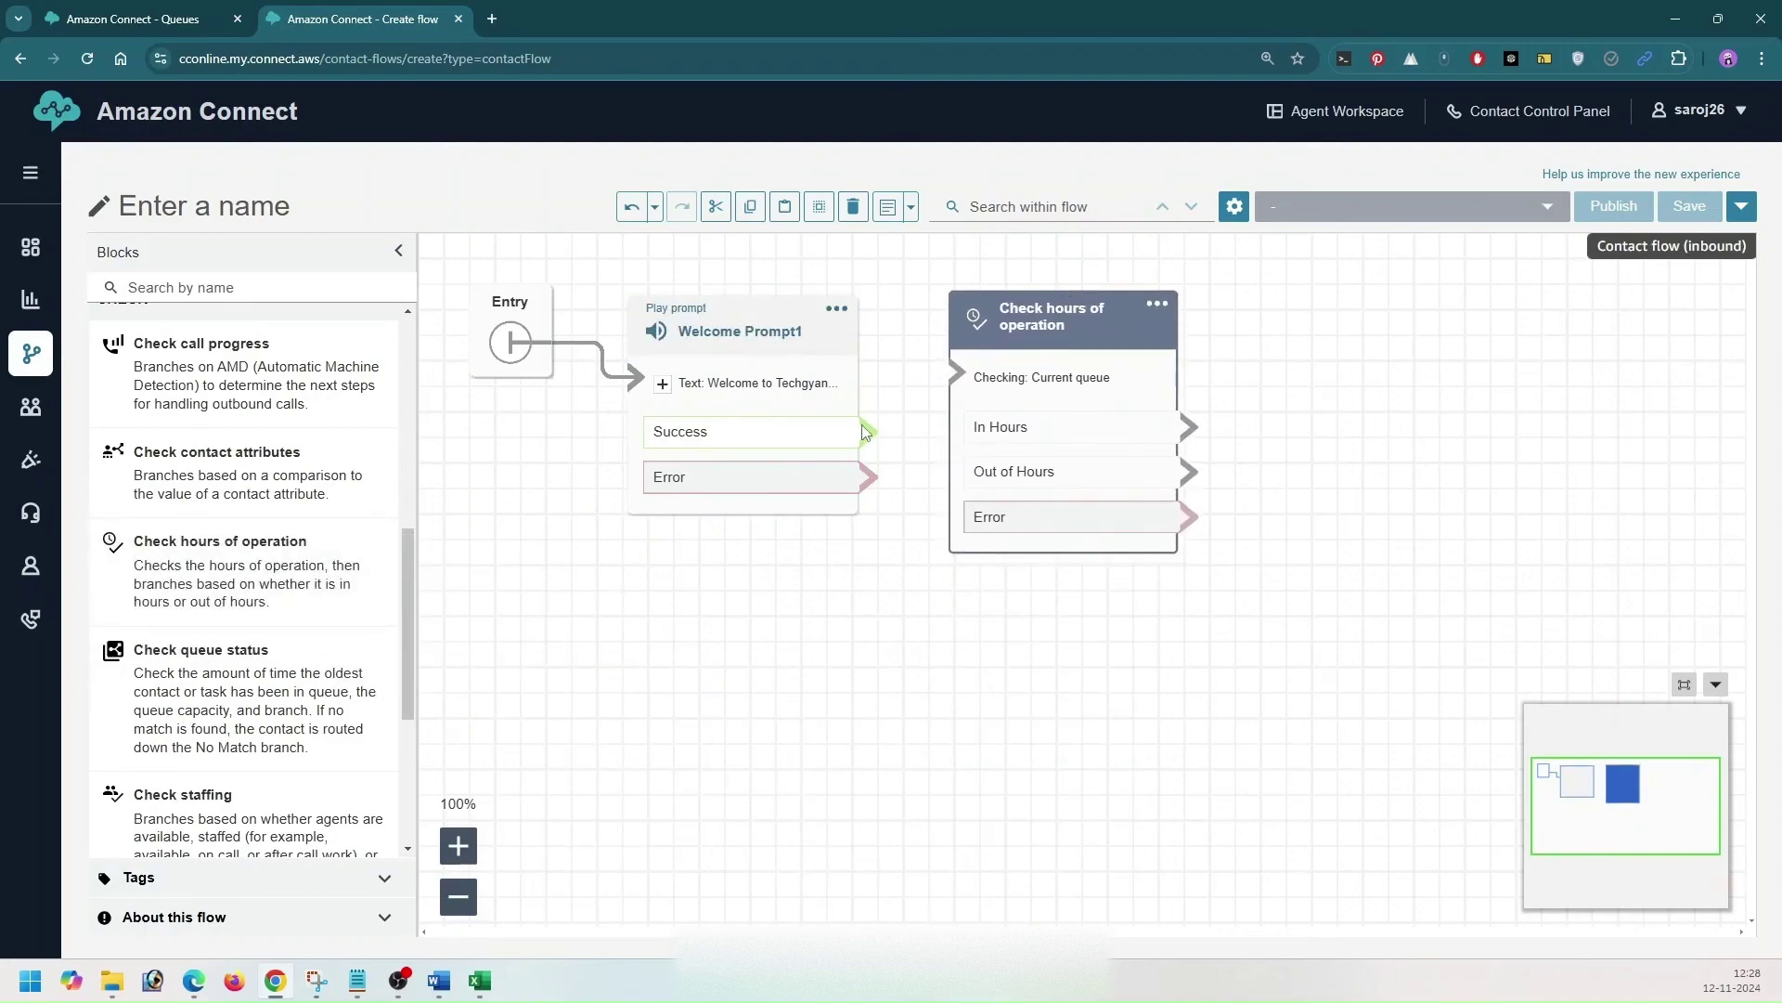
{"action": "mouse_move", "coordinate": [870, 434]}
{"action": "left_mouse_down"}
{"action": "mouse_move", "coordinate": [896, 437]}
{"action": "mouse_move", "coordinate": [959, 378]}
{"action": "left_mouse_up"}
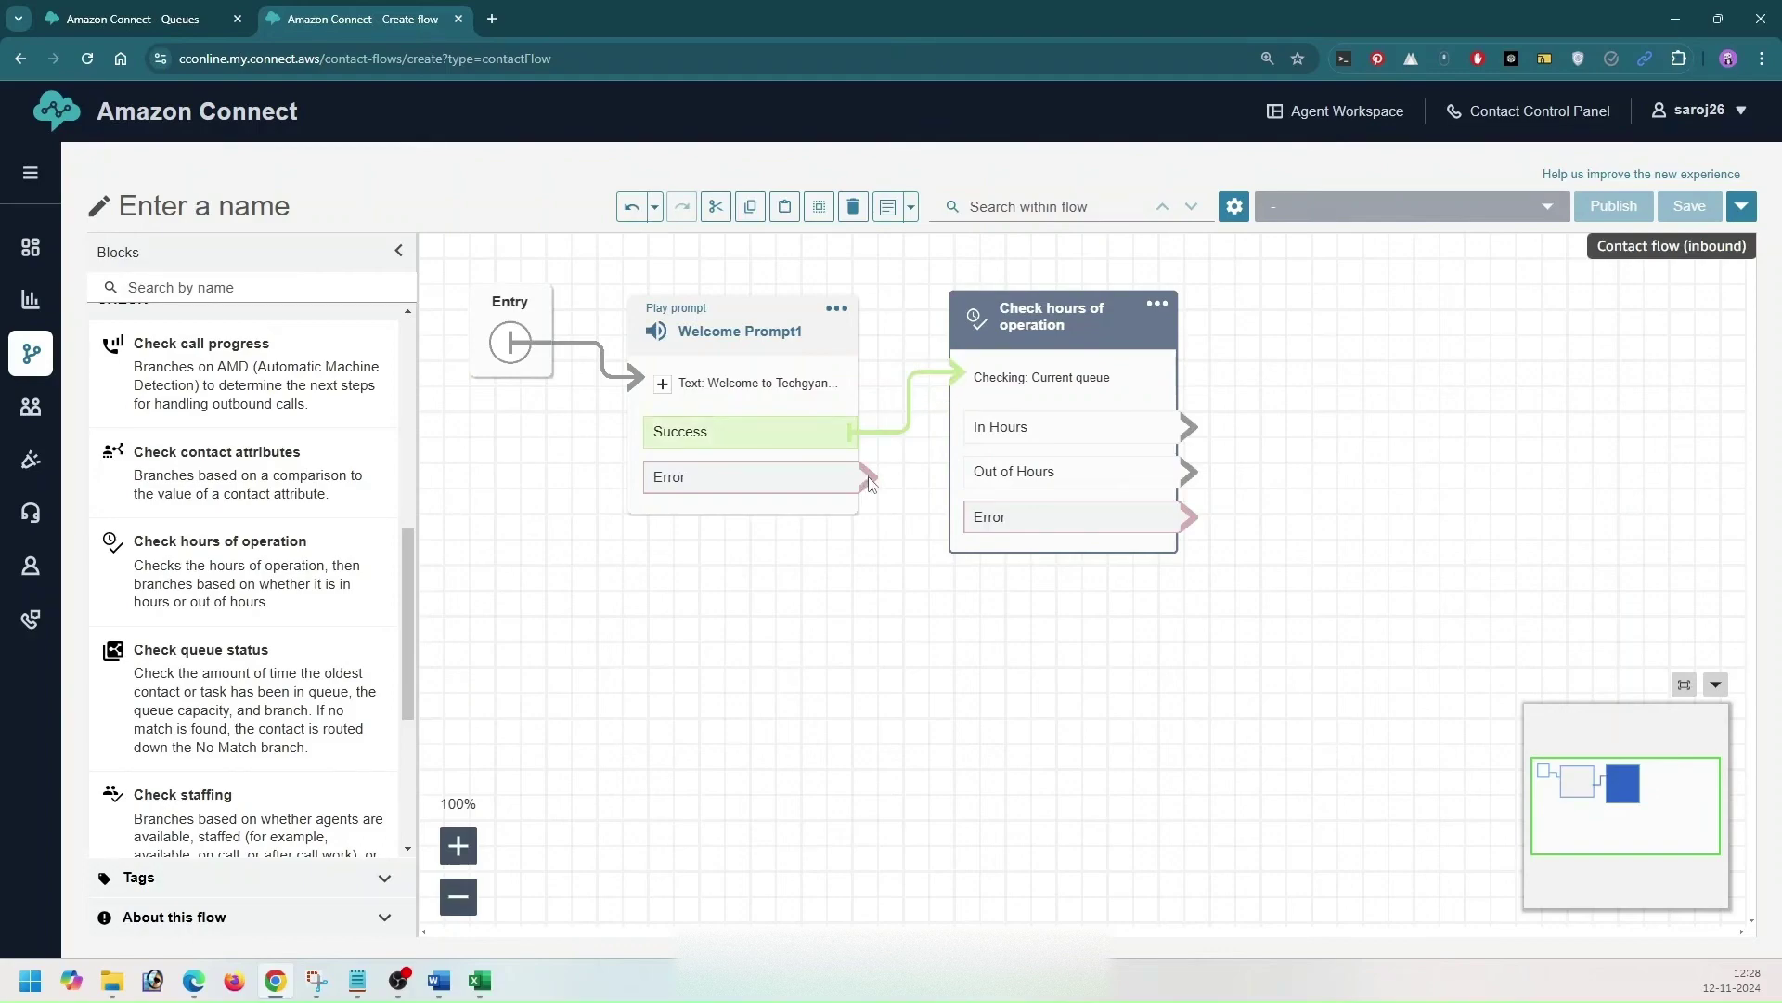
{"action": "left_click_drag", "start_coordinate": [870, 481], "coordinate": [961, 381]}
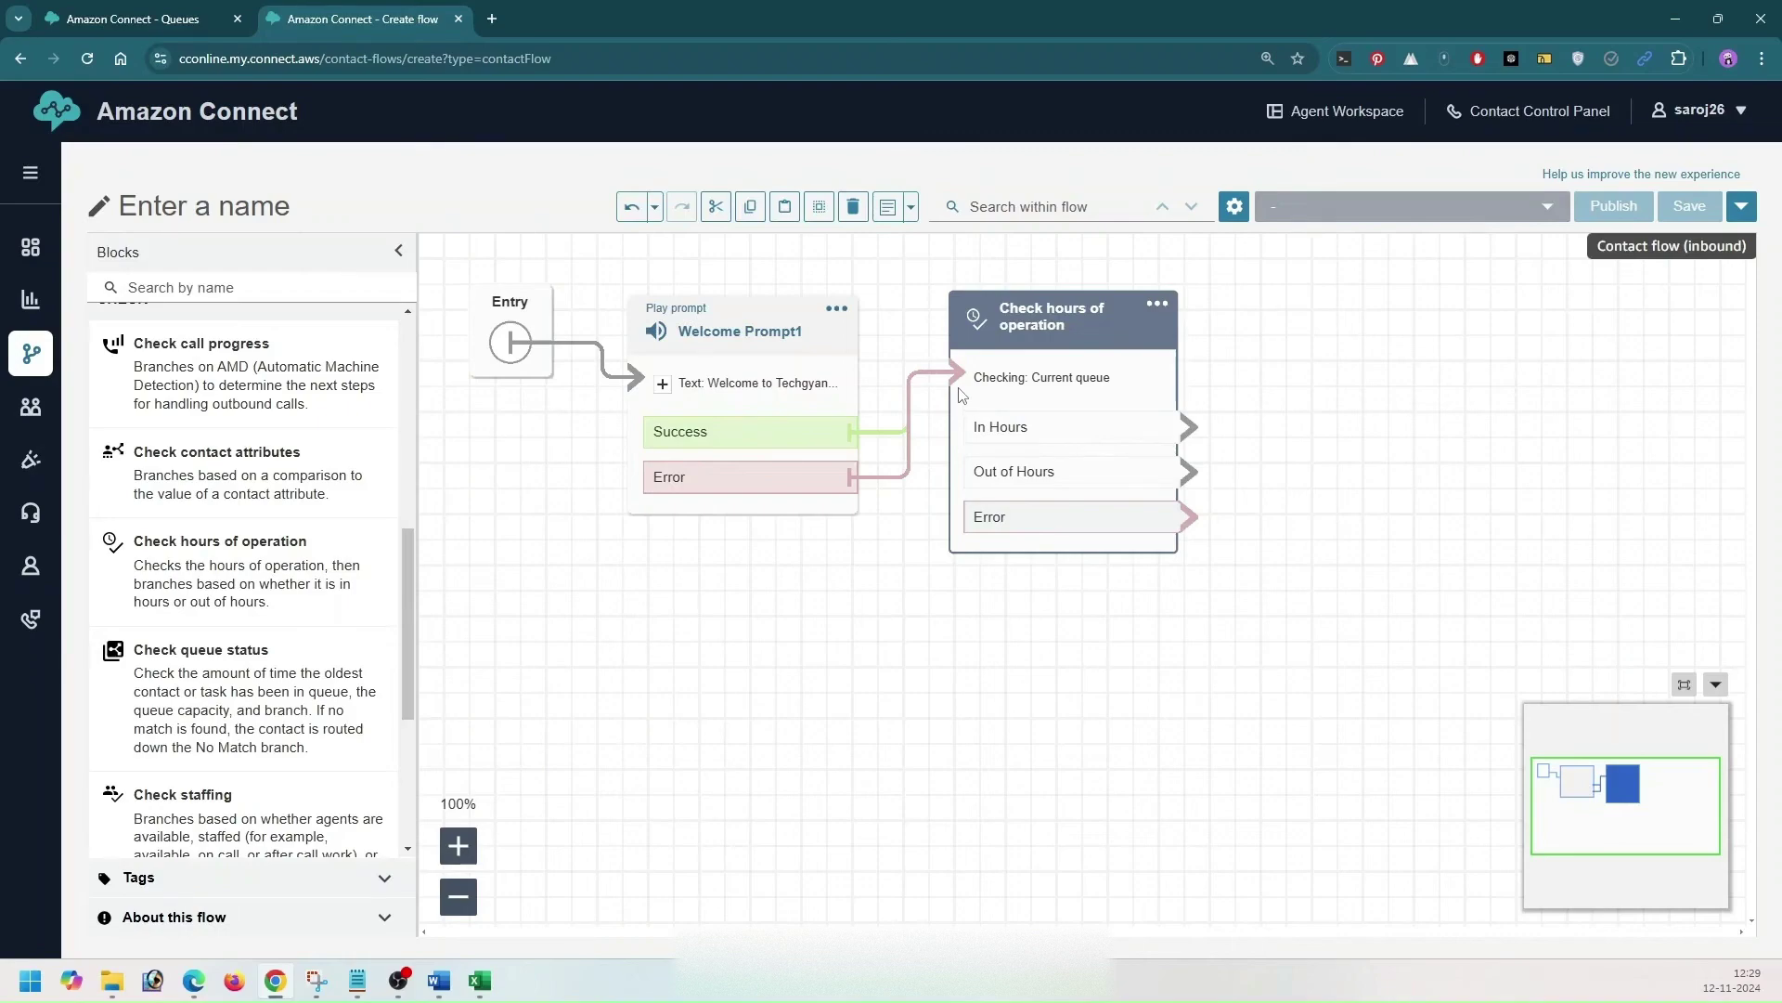
Step: Name the hours check block "OOH", make it check the specific hours TG360_HOP, and save its settings
{"action": "left_click", "coordinate": [1041, 317]}
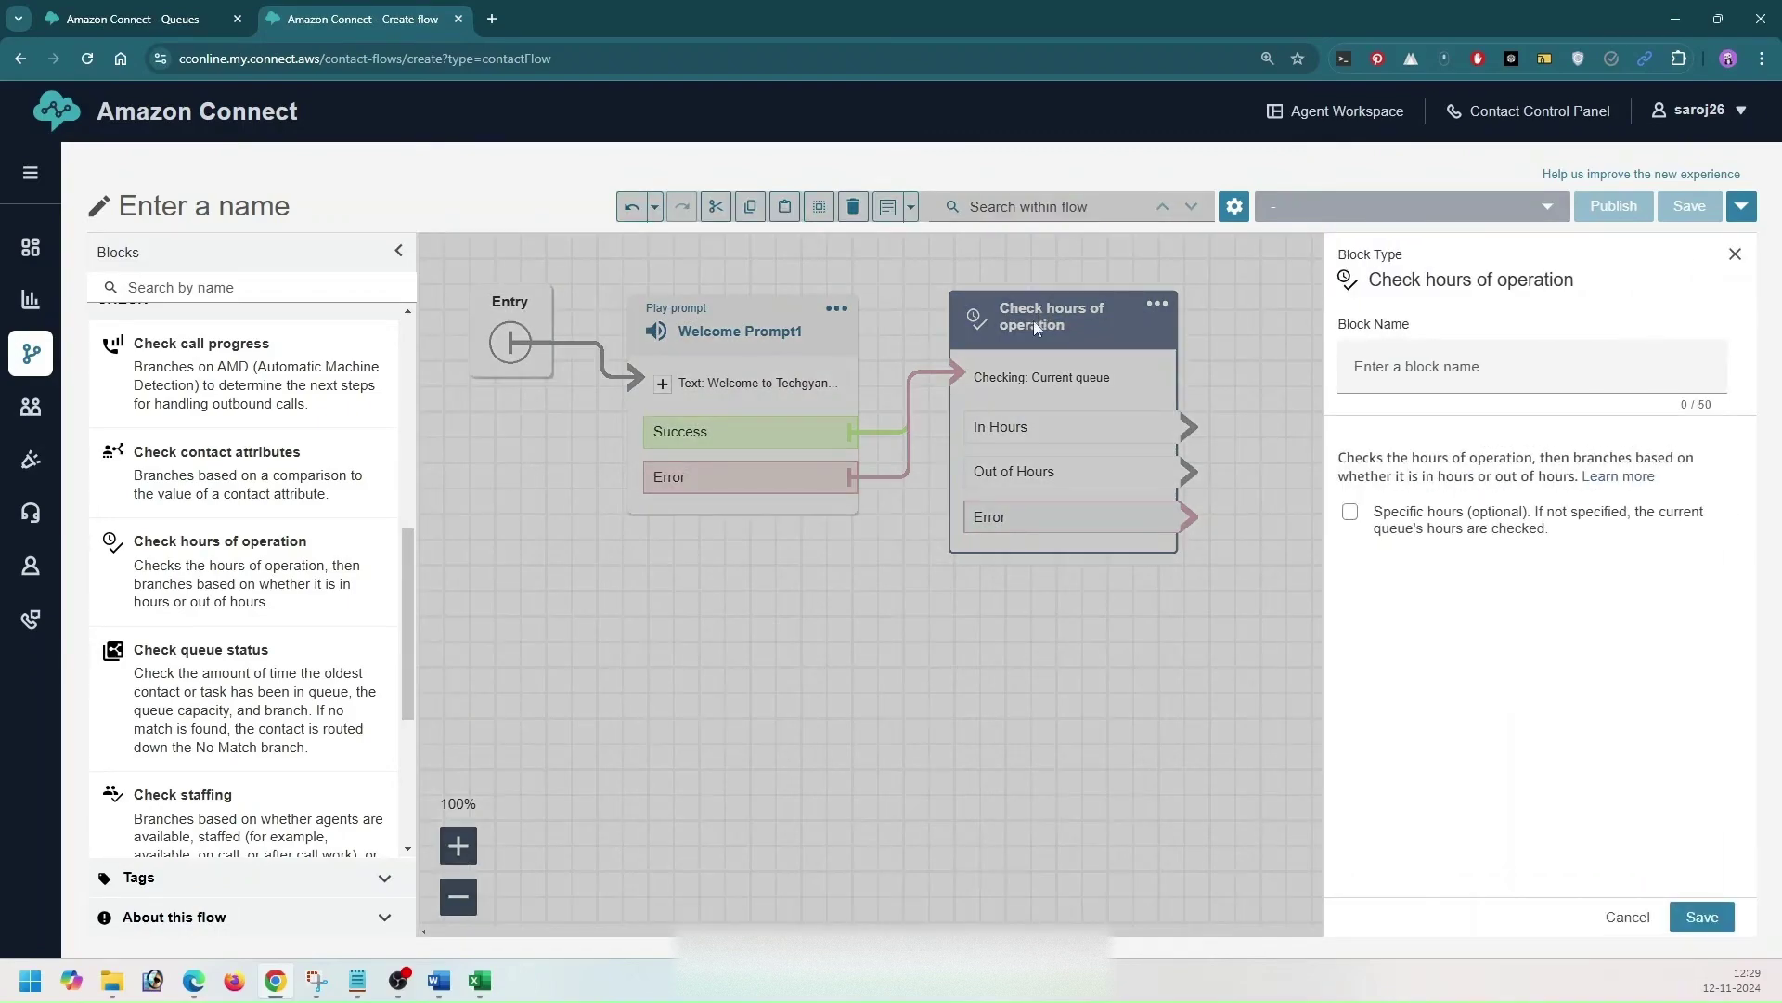
{"action": "left_click", "coordinate": [1409, 373]}
{"action": "type", "text": "oo"}
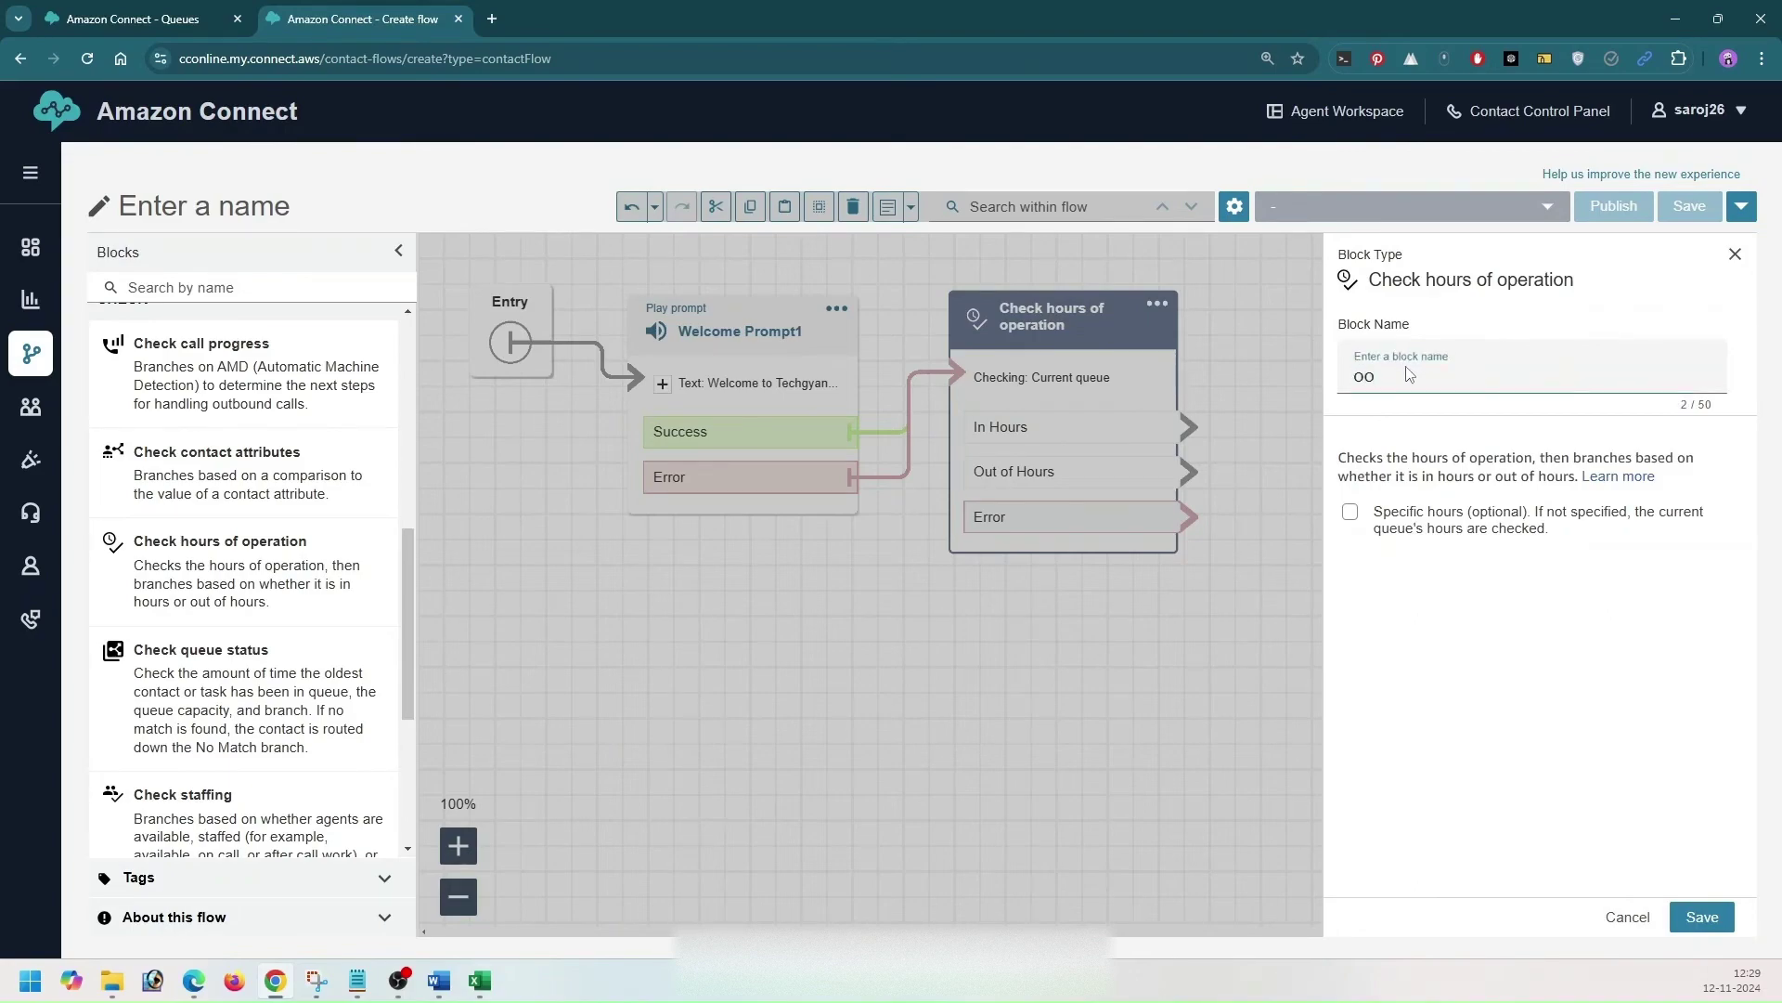
{"action": "type", "text": "H"}
{"action": "left_click", "coordinate": [1351, 516]}
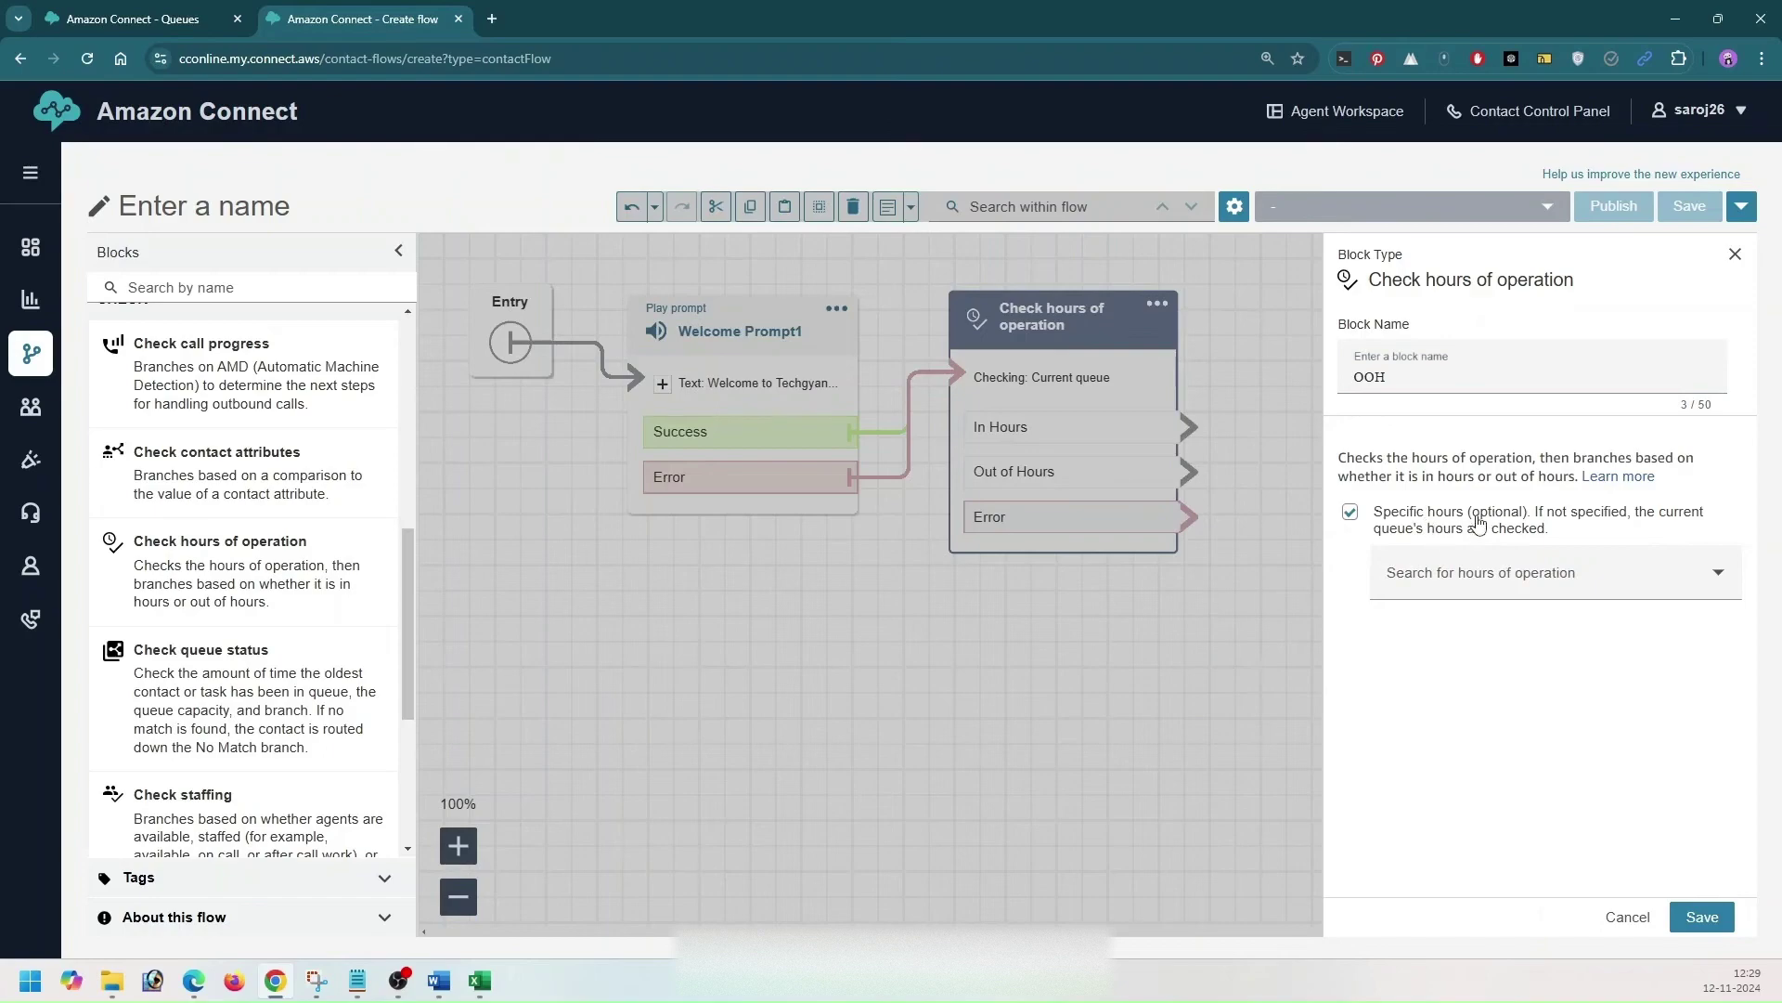
{"action": "left_click", "coordinate": [1450, 579]}
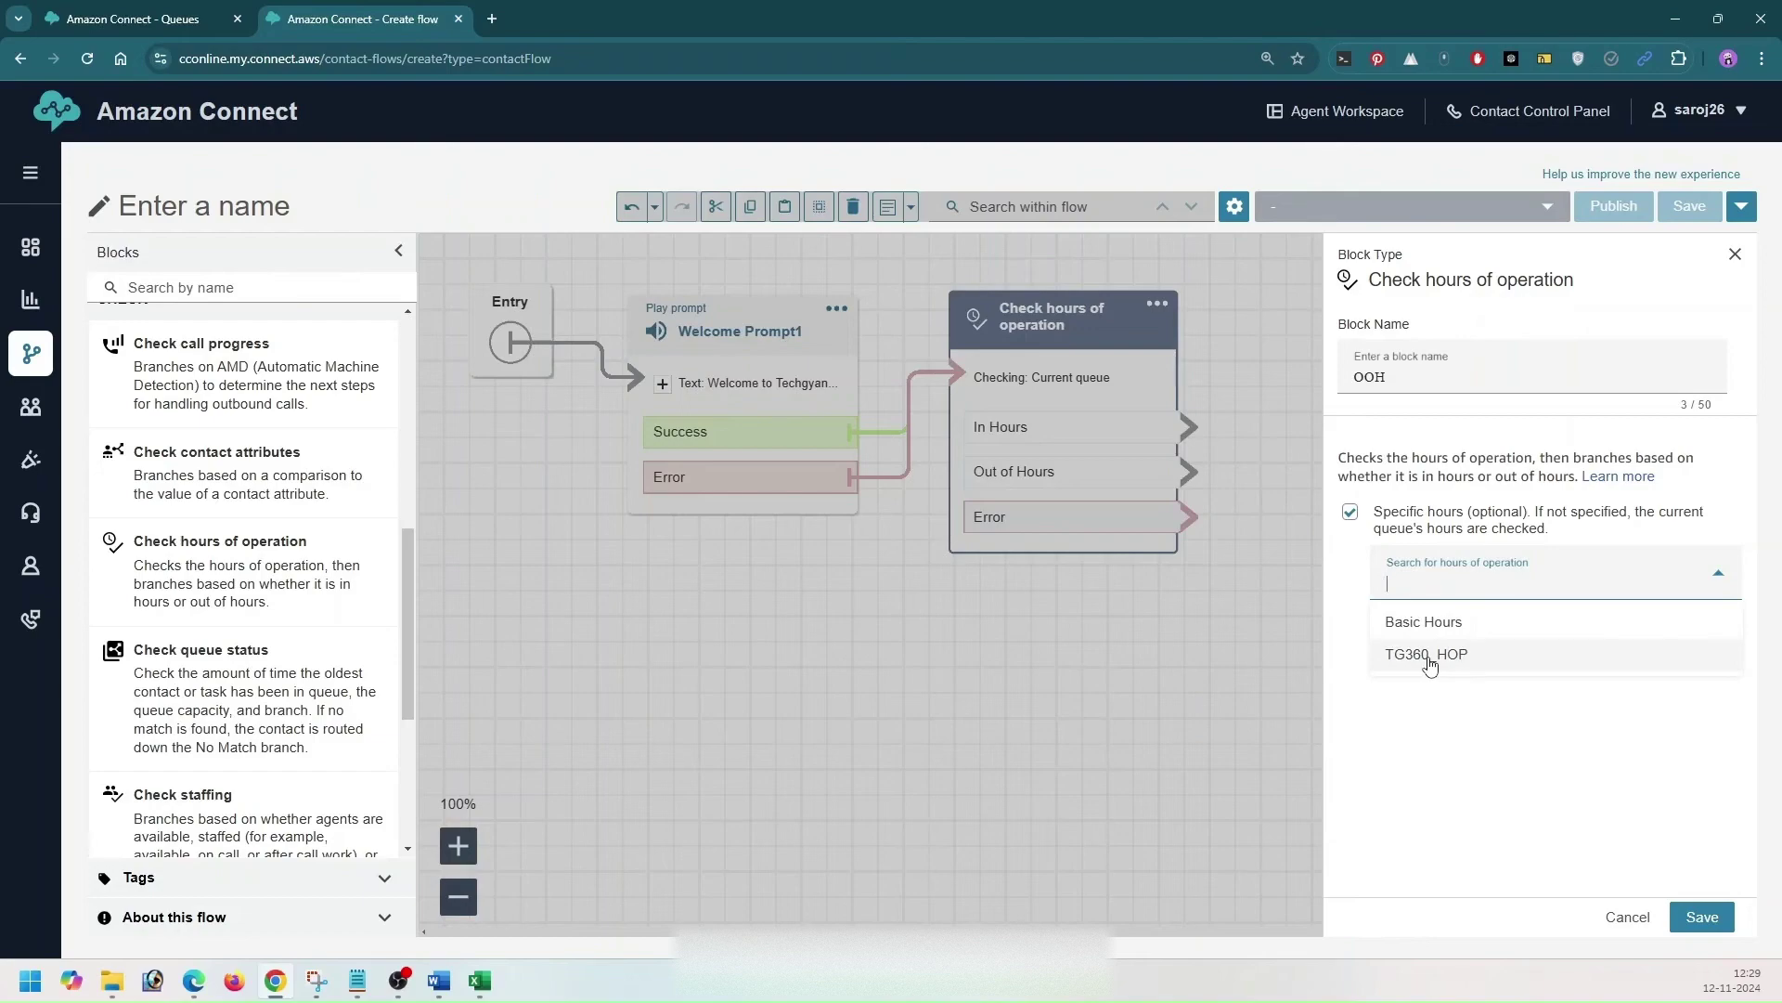
{"action": "left_click", "coordinate": [1466, 659]}
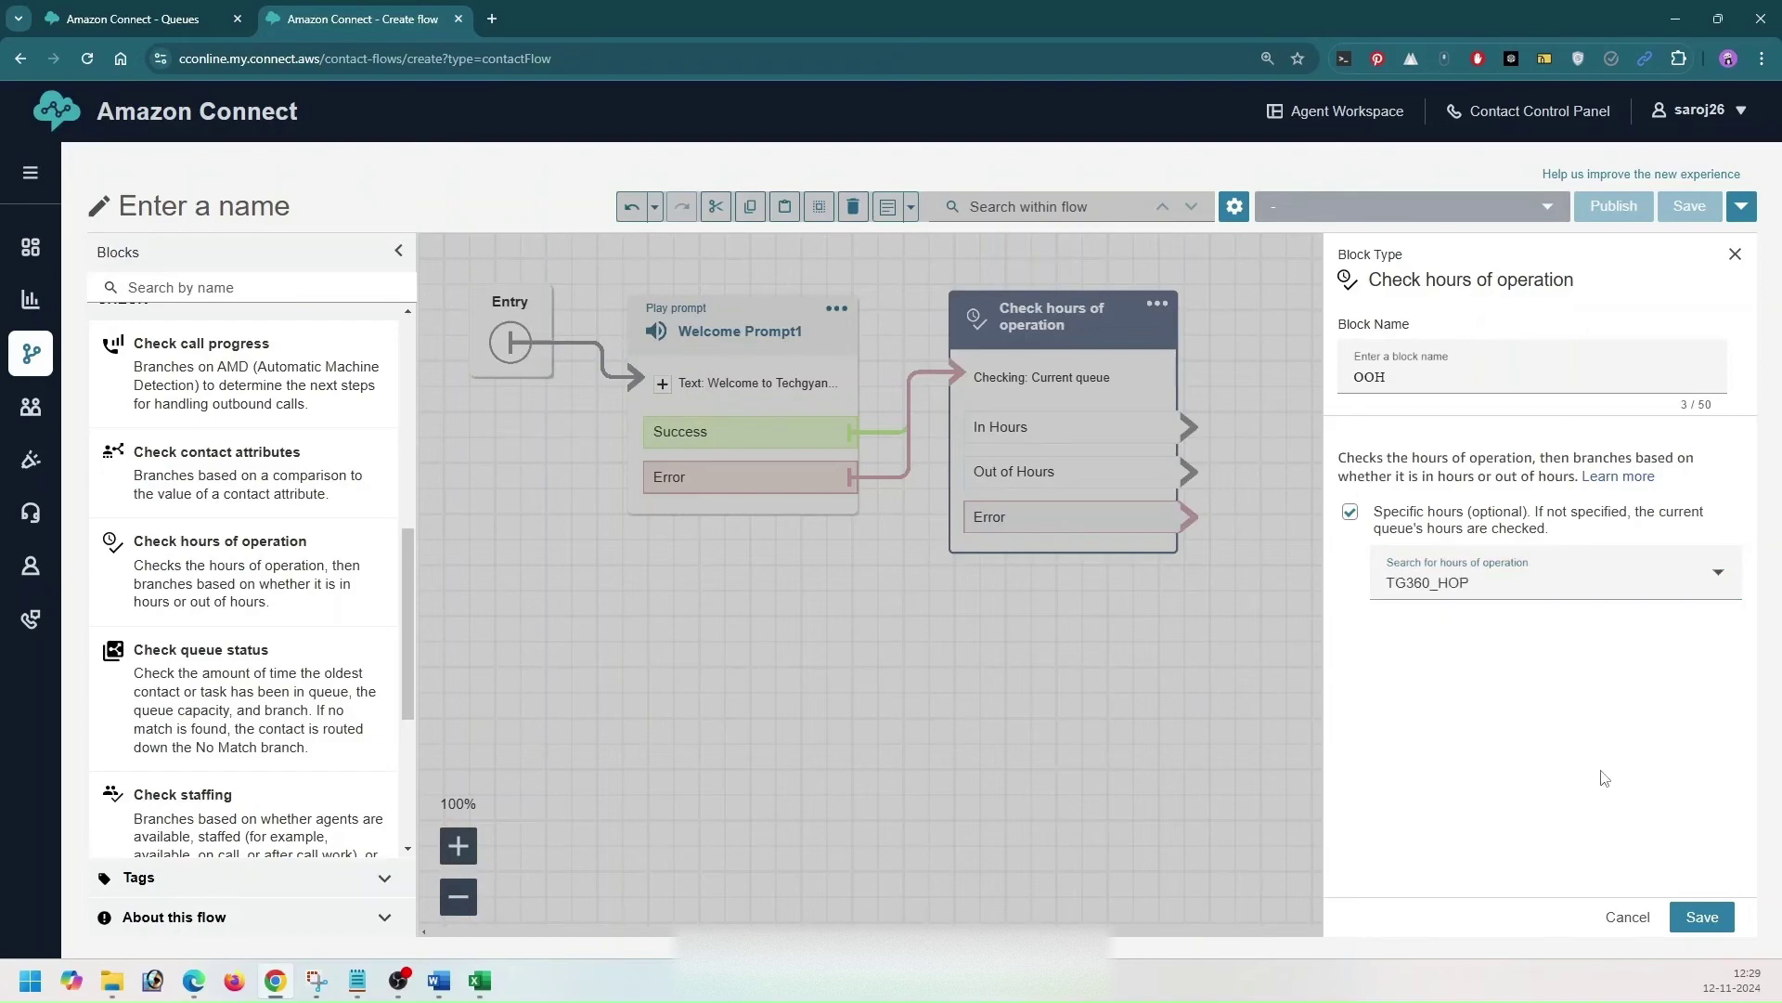
{"action": "left_click", "coordinate": [1701, 917]}
Step: Add a second Play prompt block beyond OOH and connect the Out of Hours branch to it
{"action": "left_click_drag", "start_coordinate": [1137, 636], "coordinate": [991, 742]}
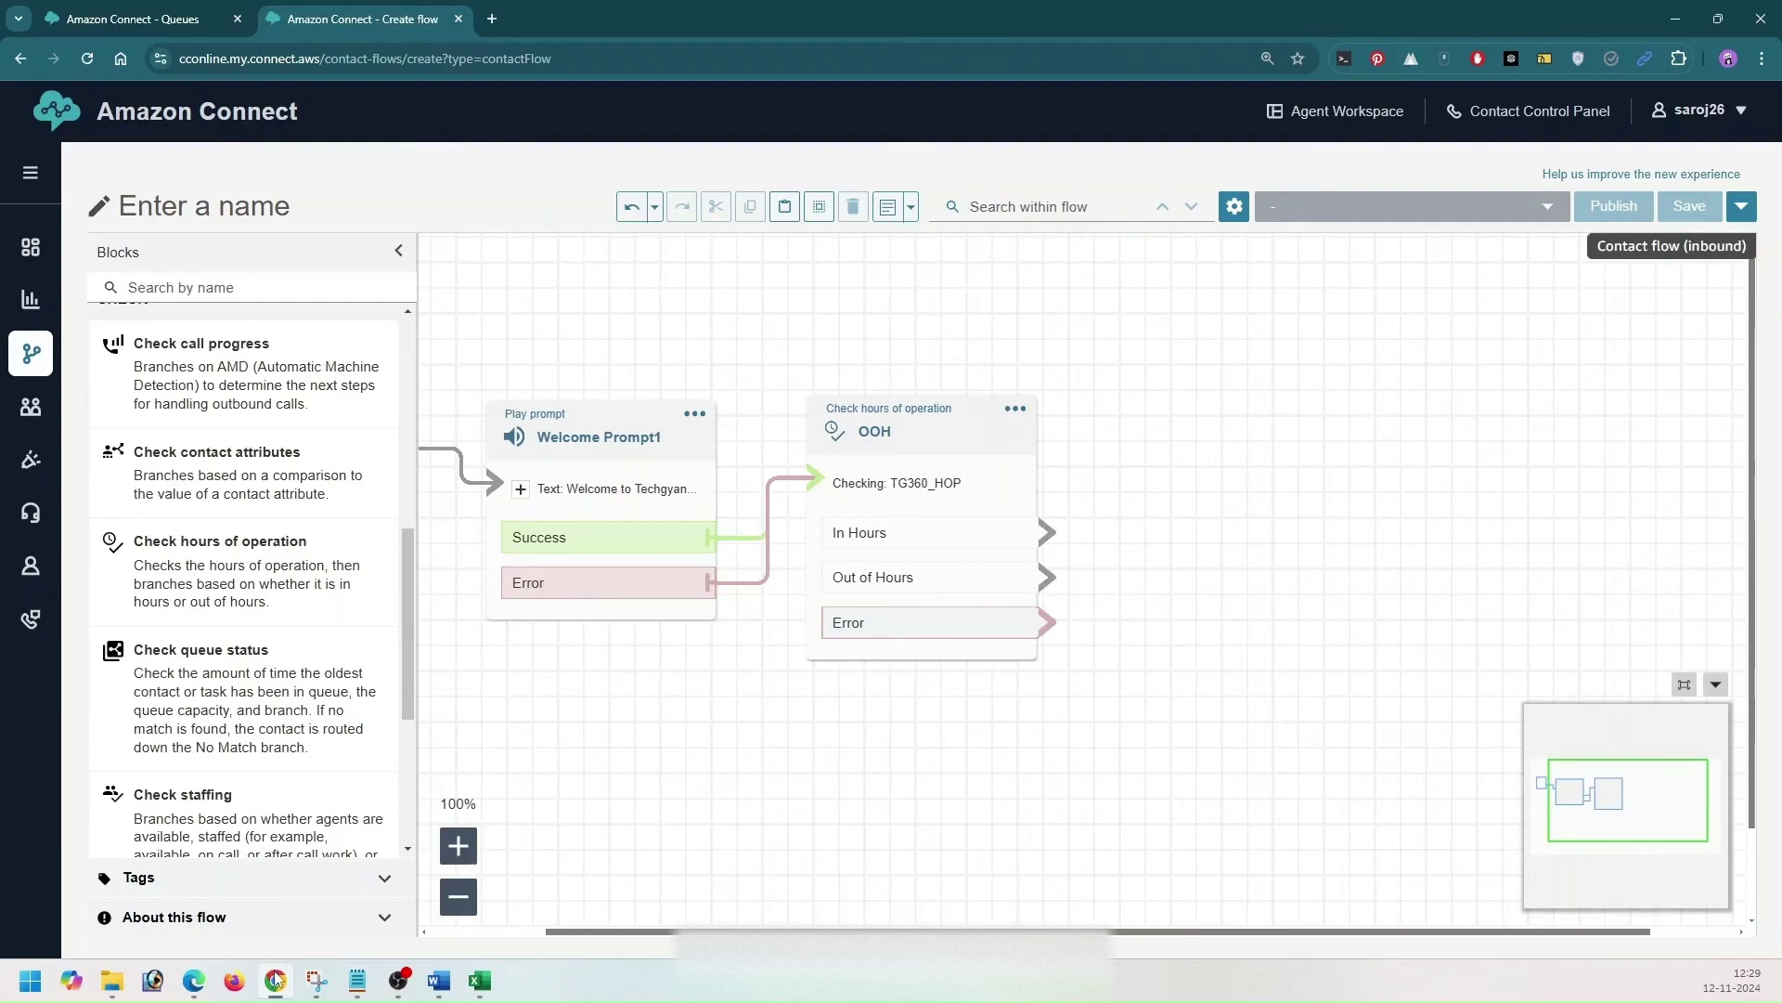
{"action": "mouse_move", "coordinate": [277, 982]}
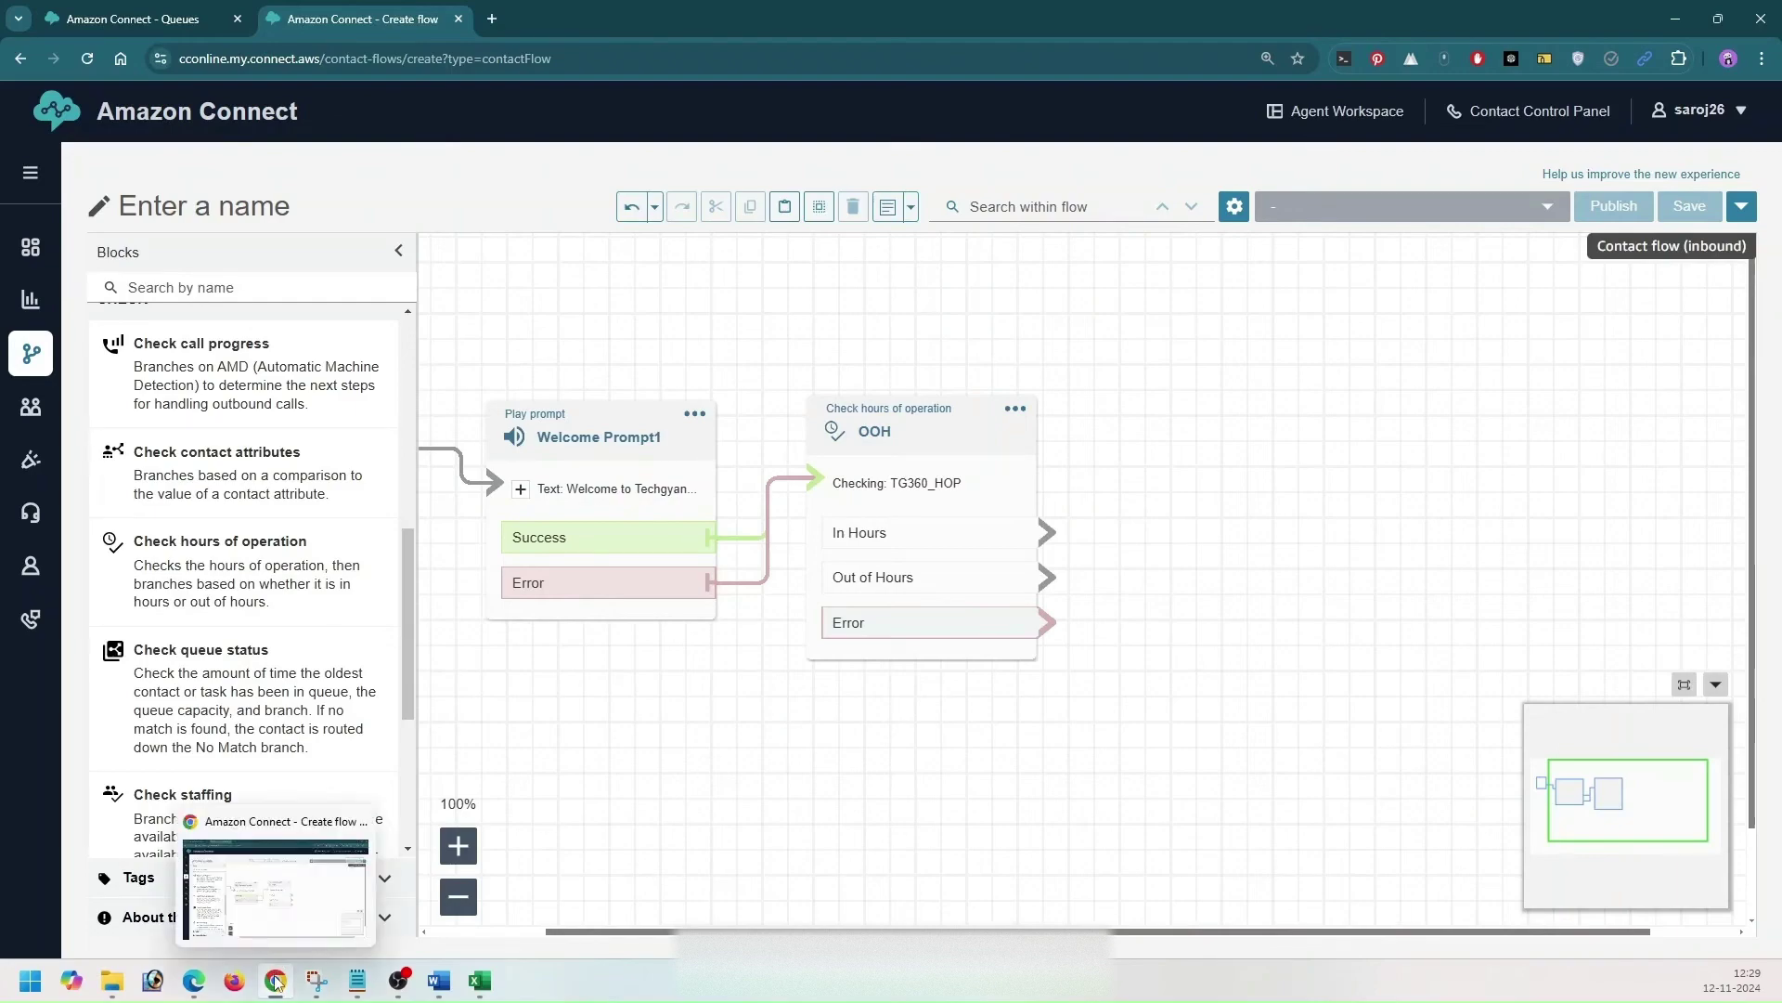
{"action": "left_click", "coordinate": [193, 980]}
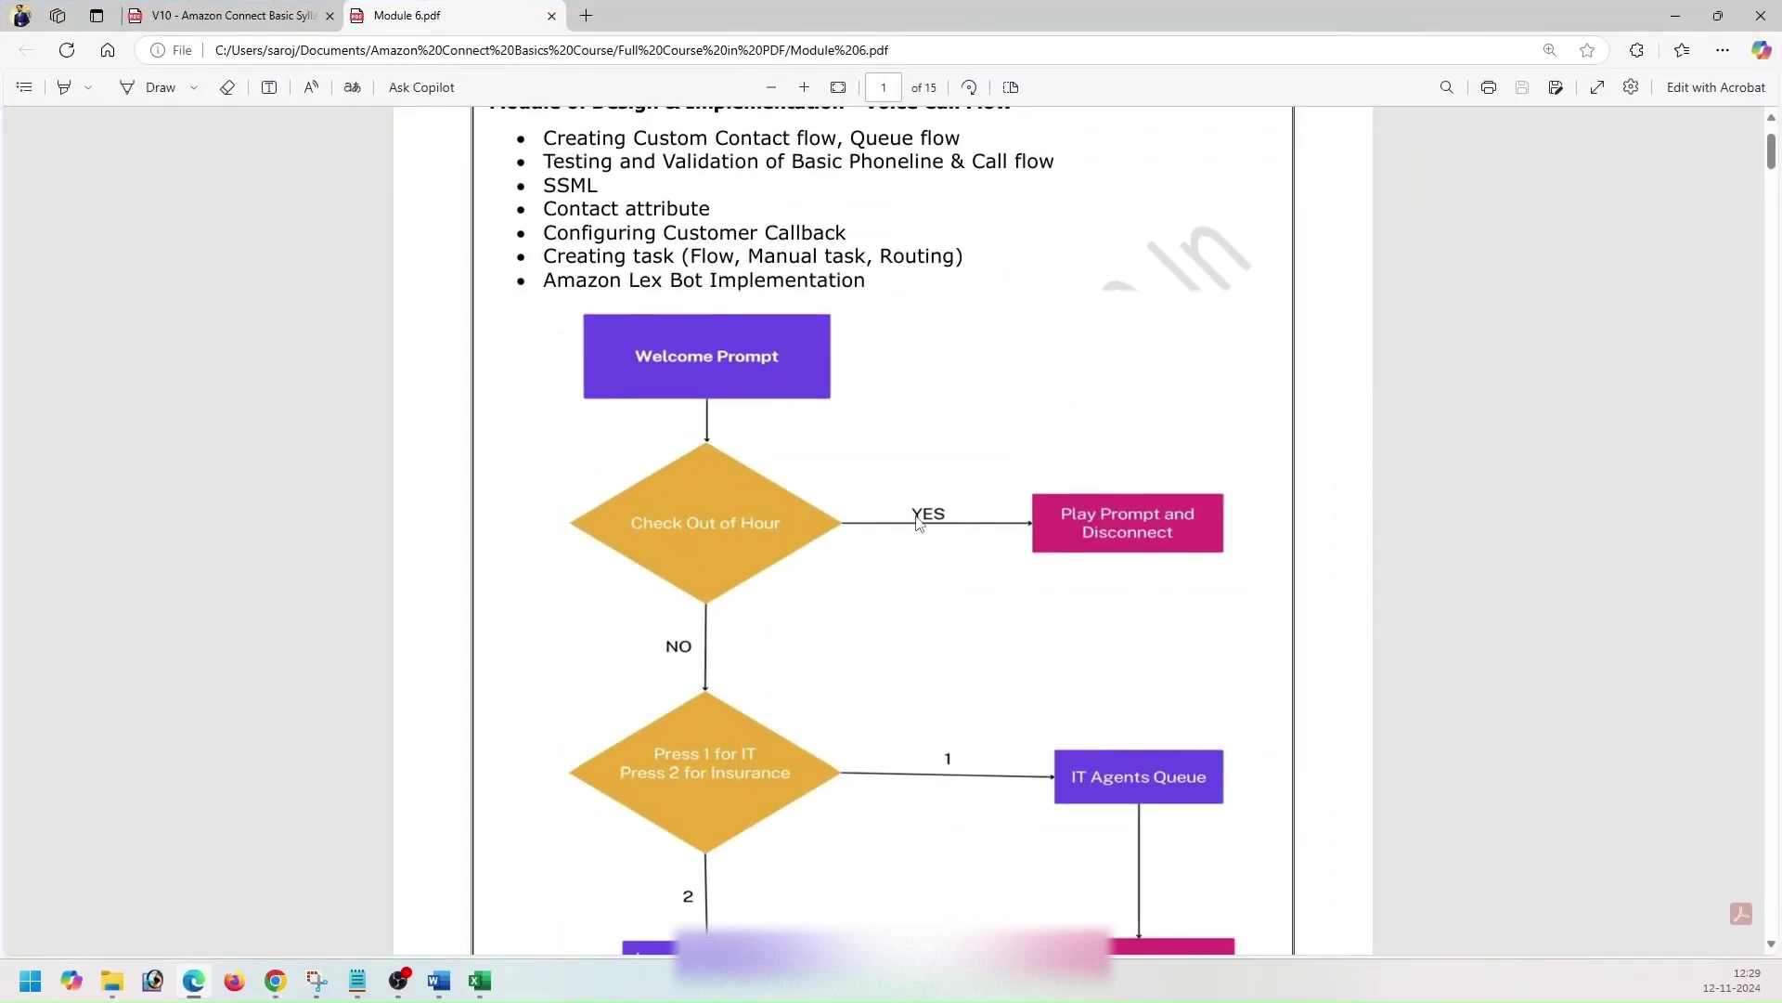
{"action": "left_click", "coordinate": [1676, 16]}
{"action": "scroll", "coordinate": [275, 520], "scroll_direction": "up", "scroll_amount": 7}
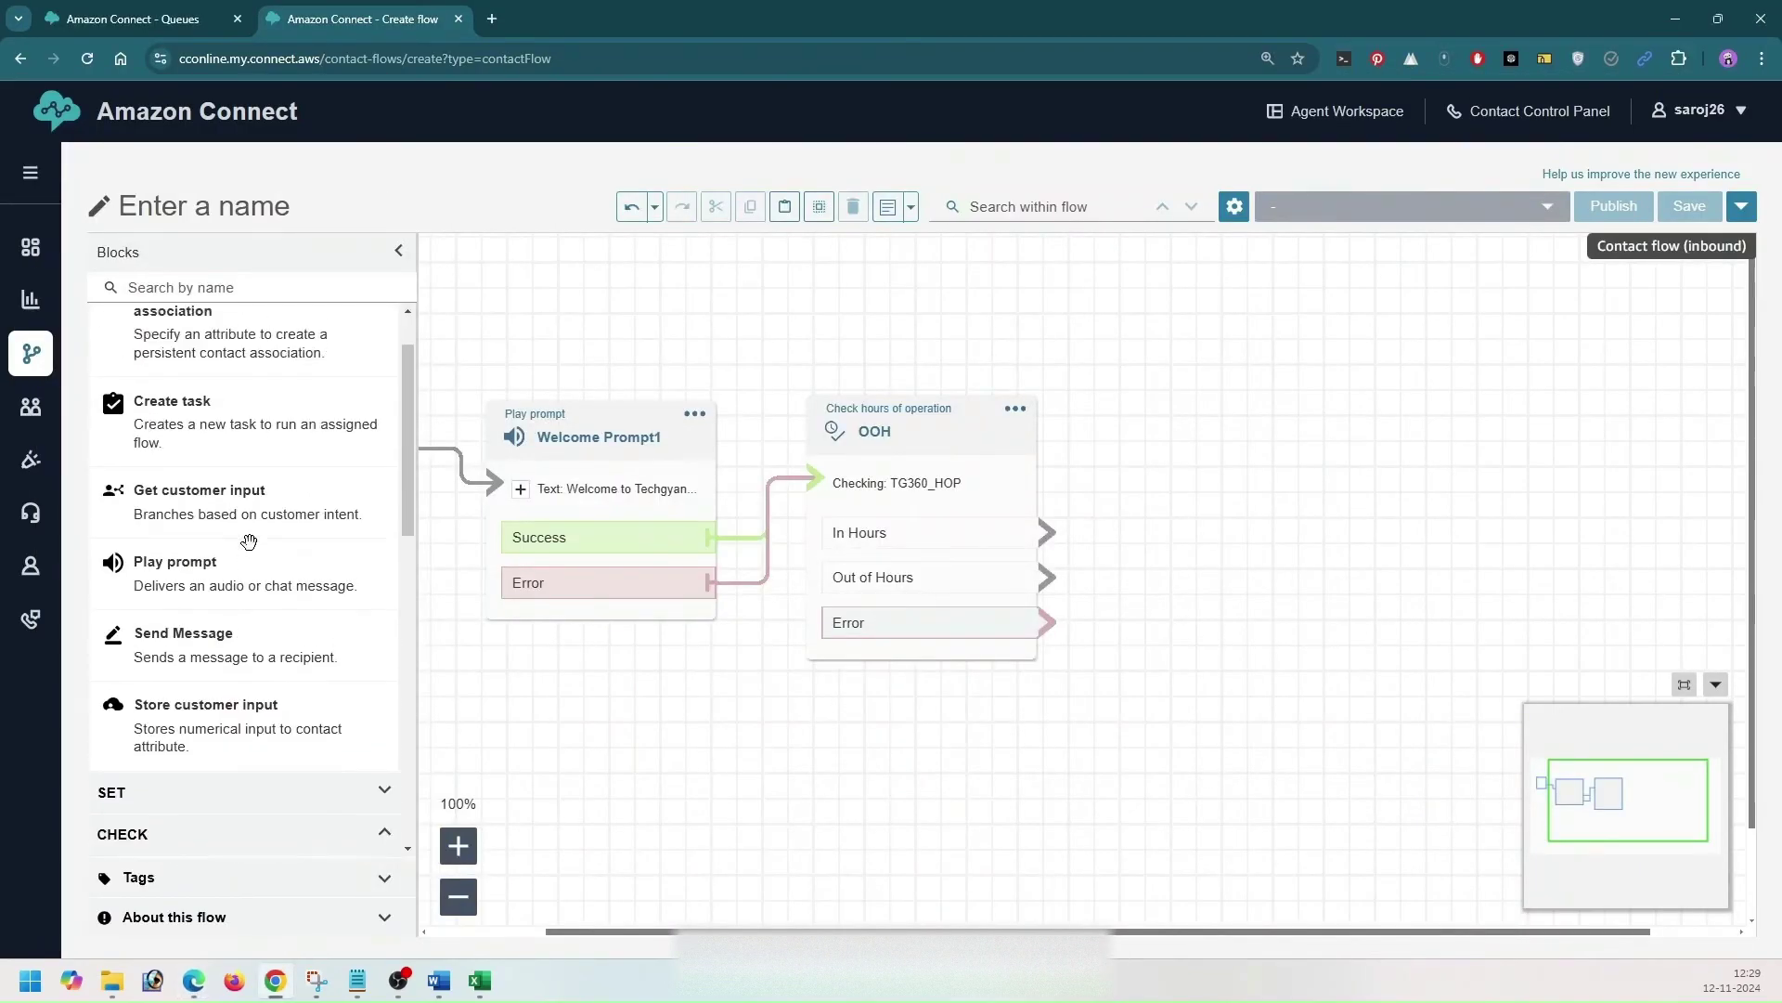
{"action": "left_click_drag", "start_coordinate": [197, 650], "coordinate": [1281, 563]}
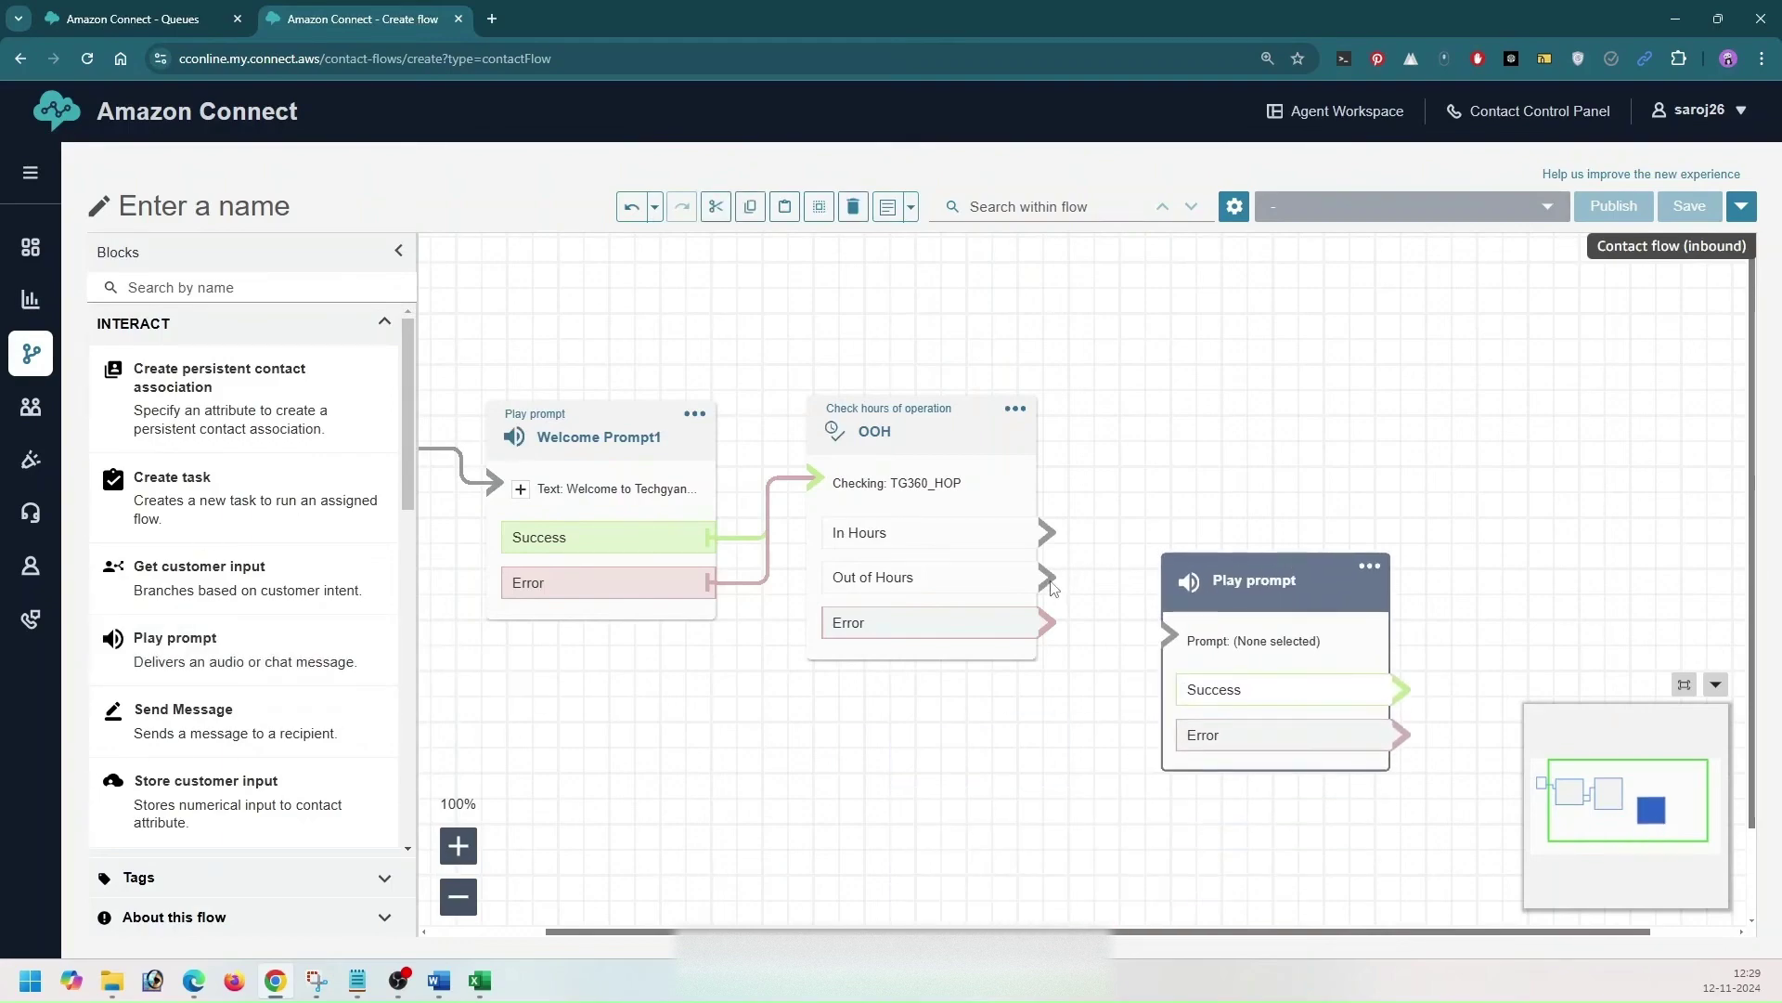
{"action": "mouse_move", "coordinate": [1047, 576]}
{"action": "left_mouse_down"}
{"action": "mouse_move", "coordinate": [1096, 583]}
{"action": "mouse_move", "coordinate": [1172, 638]}
{"action": "left_mouse_up"}
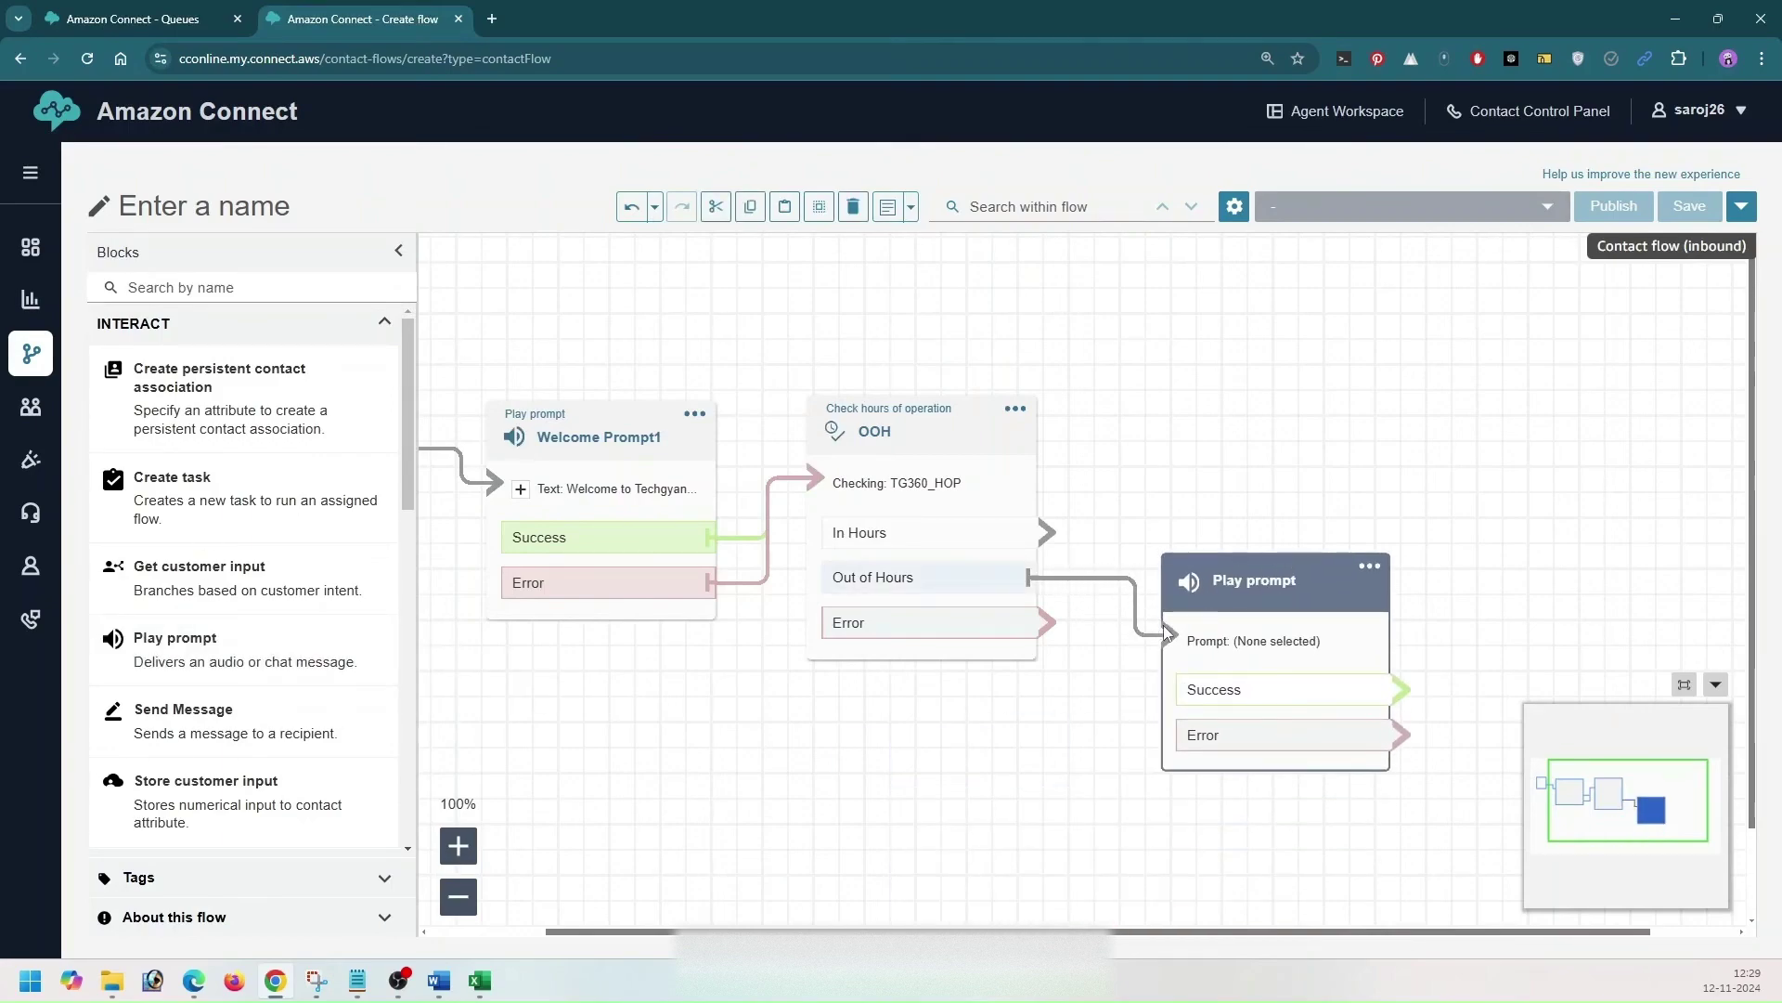
Step: Name the new prompt "Out of hour", set its text-to-speech message to "Sorry we are not available right now", and save it
{"action": "left_click", "coordinate": [1251, 596]}
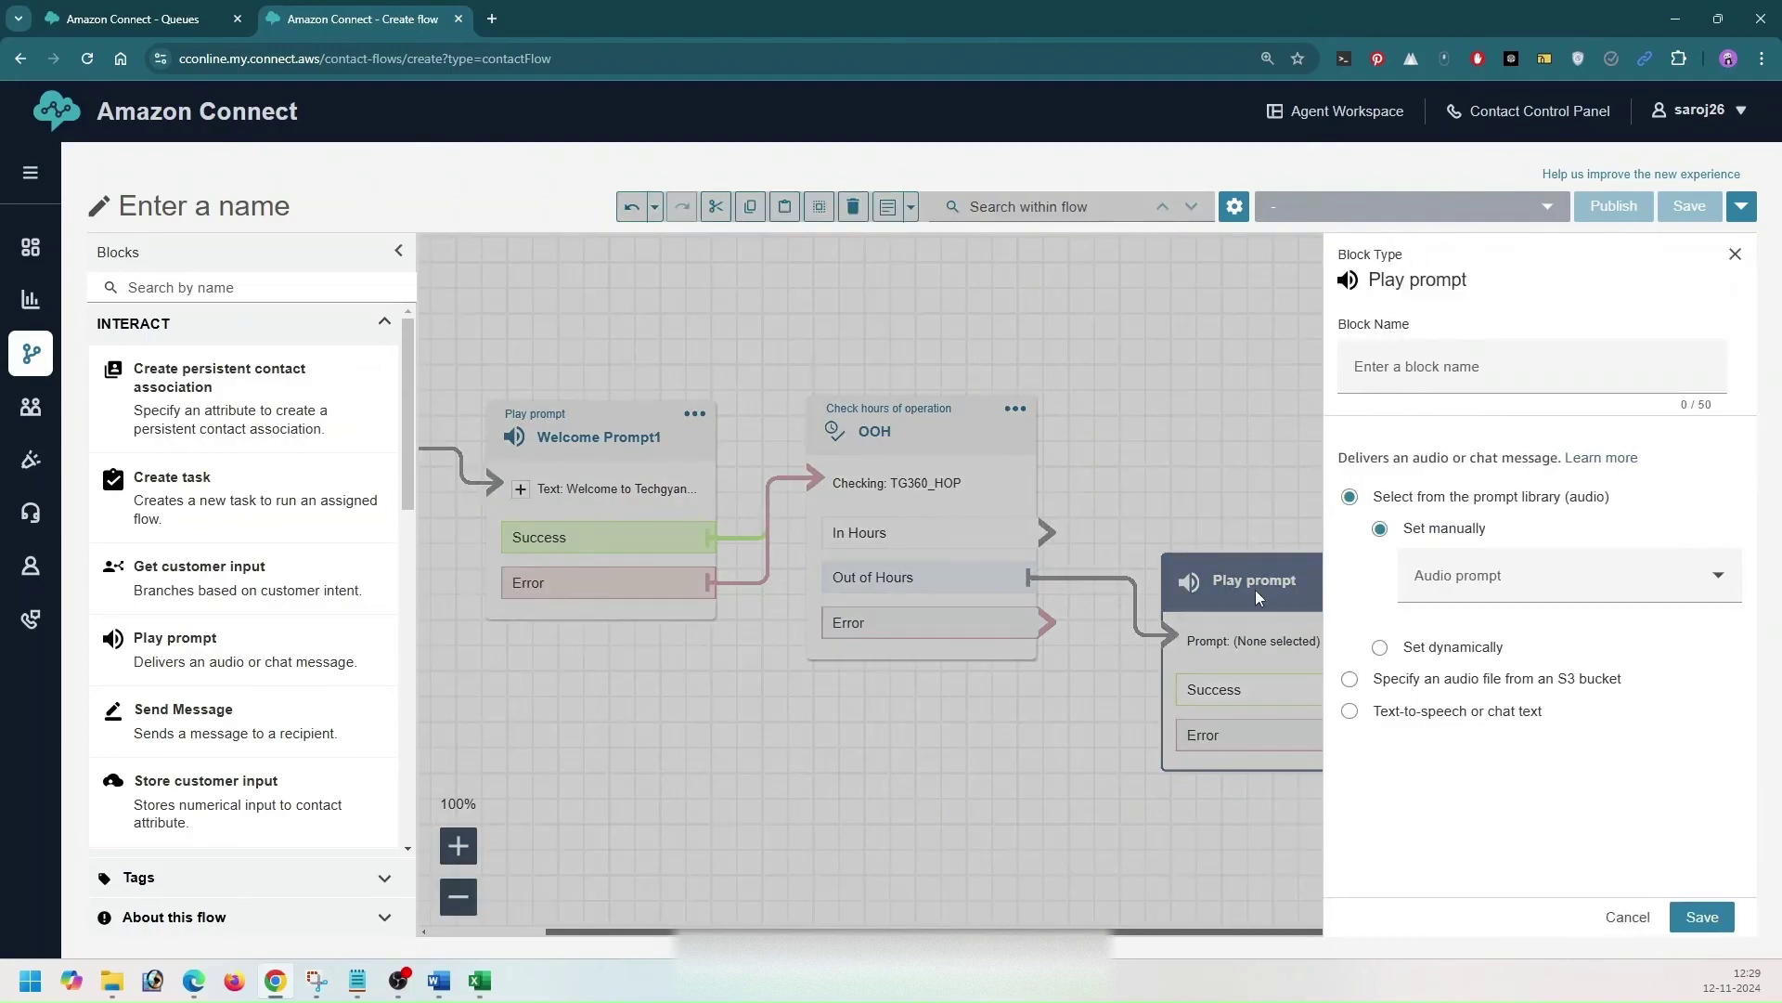
{"action": "left_click", "coordinate": [1433, 374]}
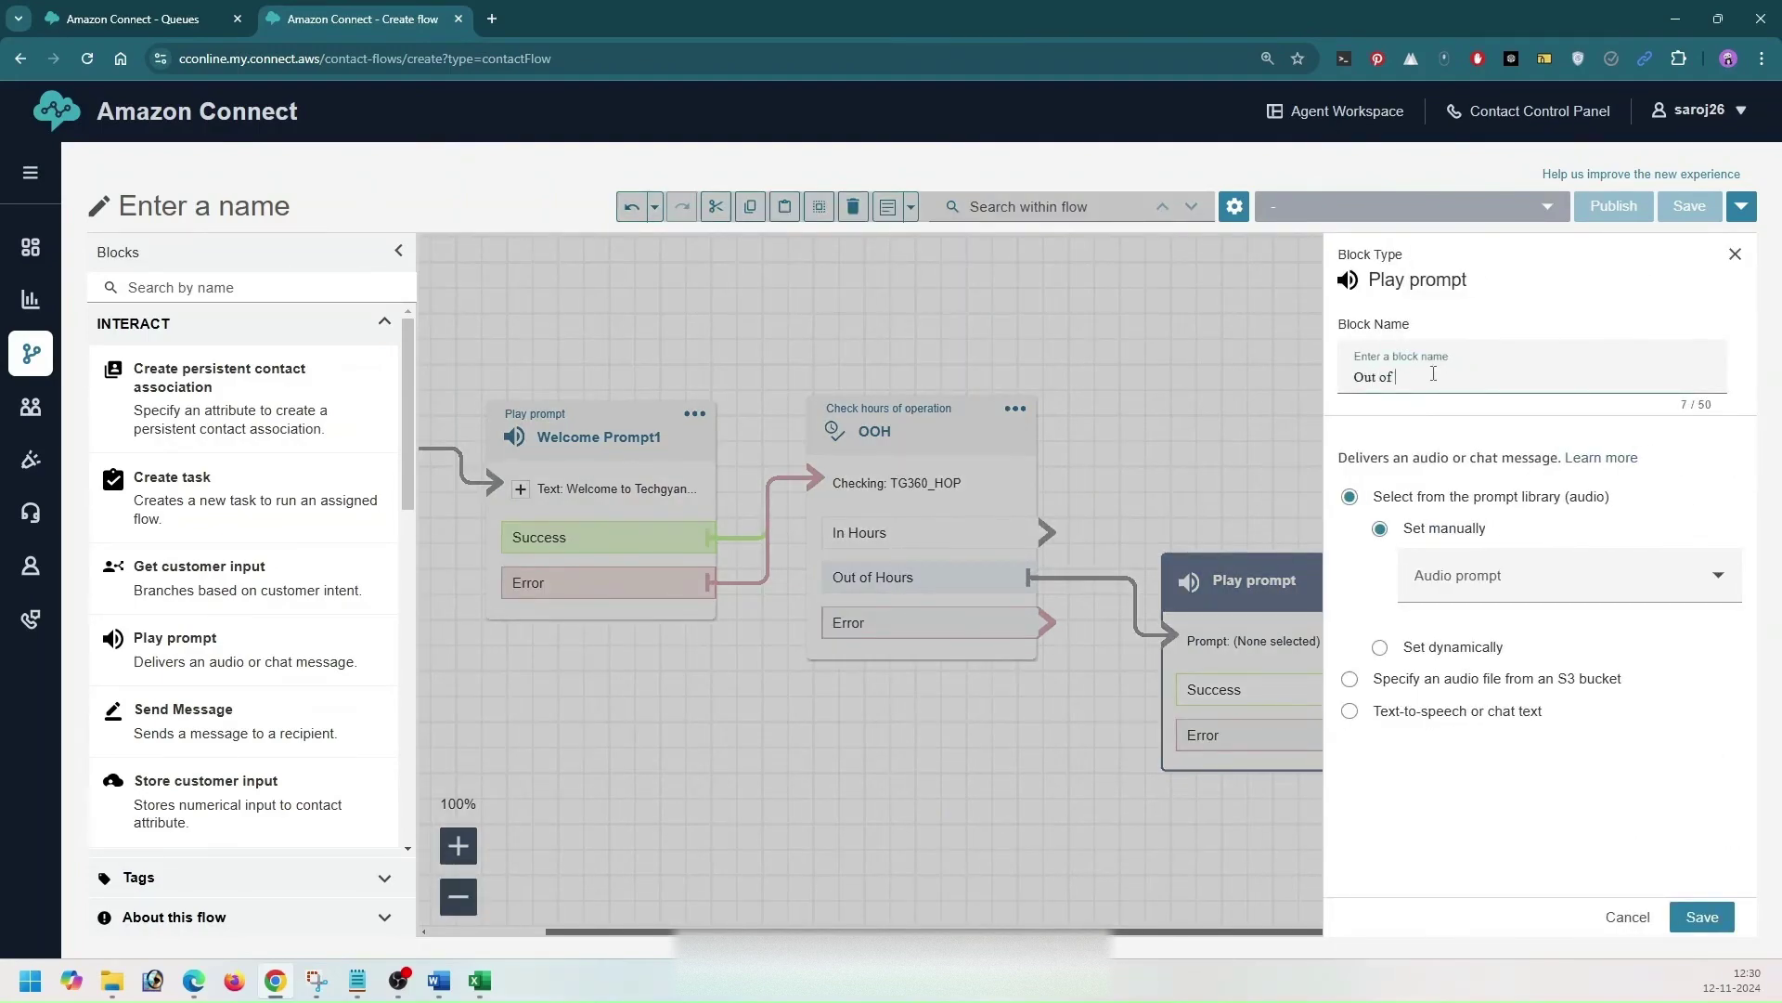
{"action": "left_click", "coordinate": [1402, 713]}
{"action": "left_click", "coordinate": [1473, 645]}
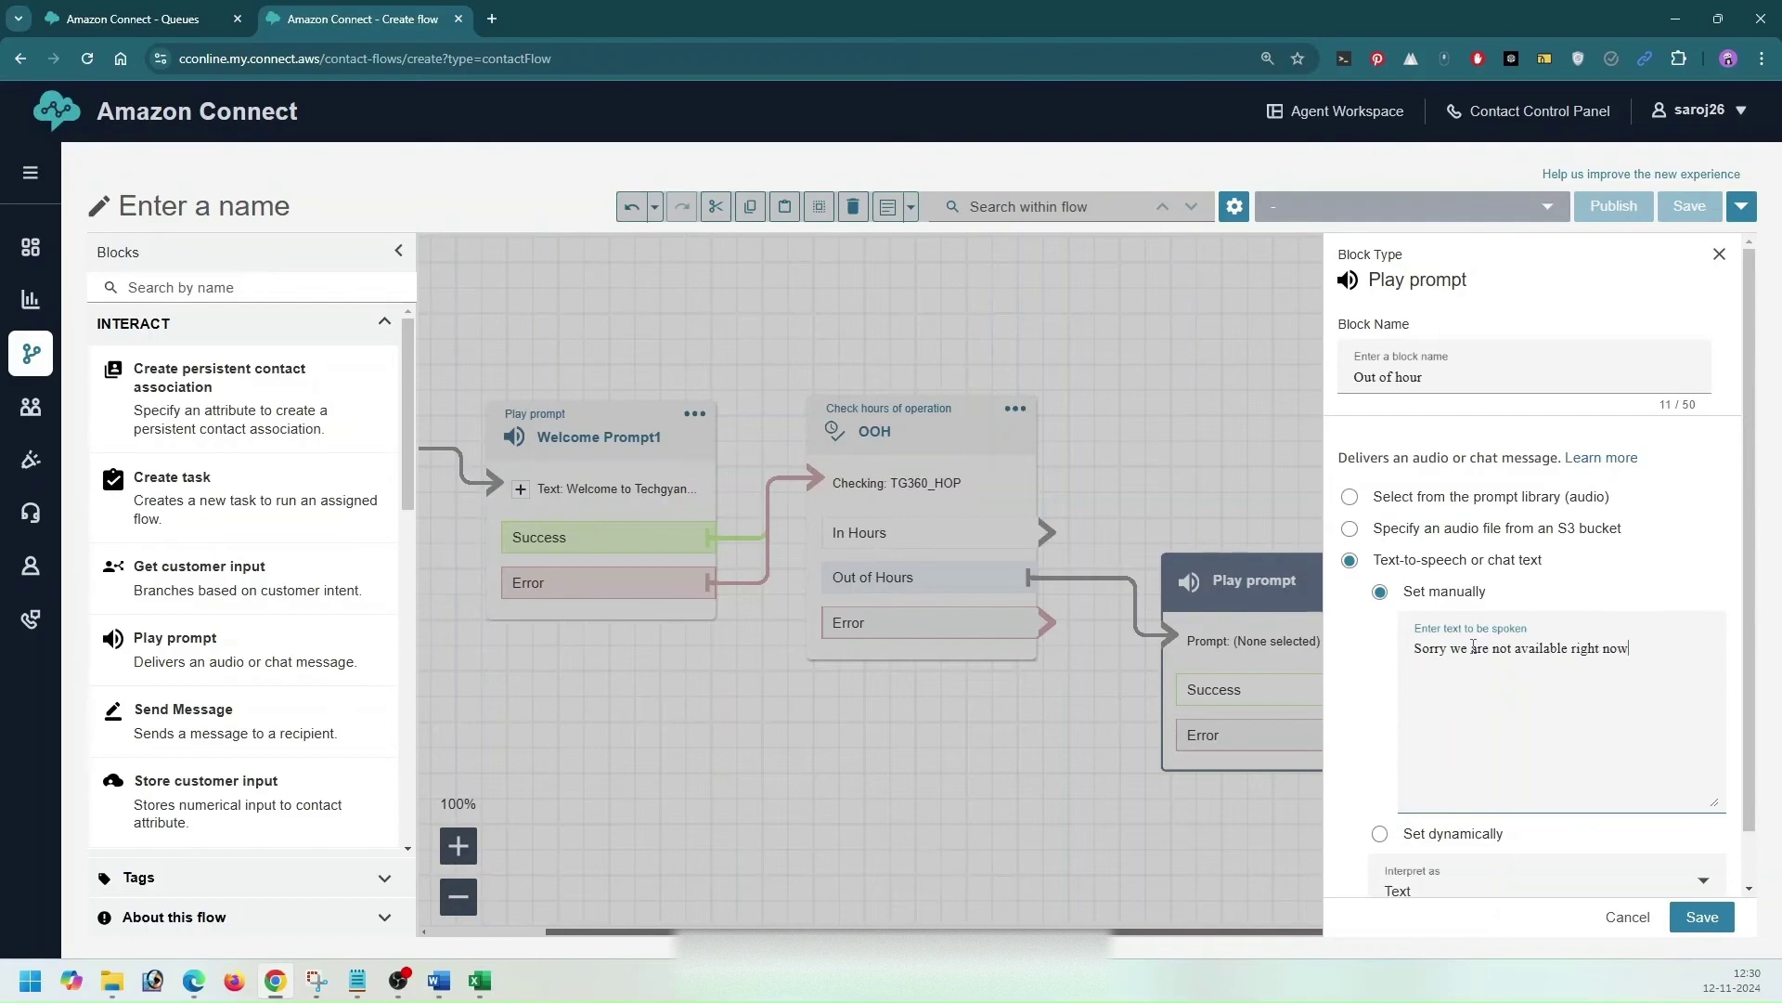
{"action": "scroll", "coordinate": [1544, 695], "scroll_direction": "down", "scroll_amount": 1}
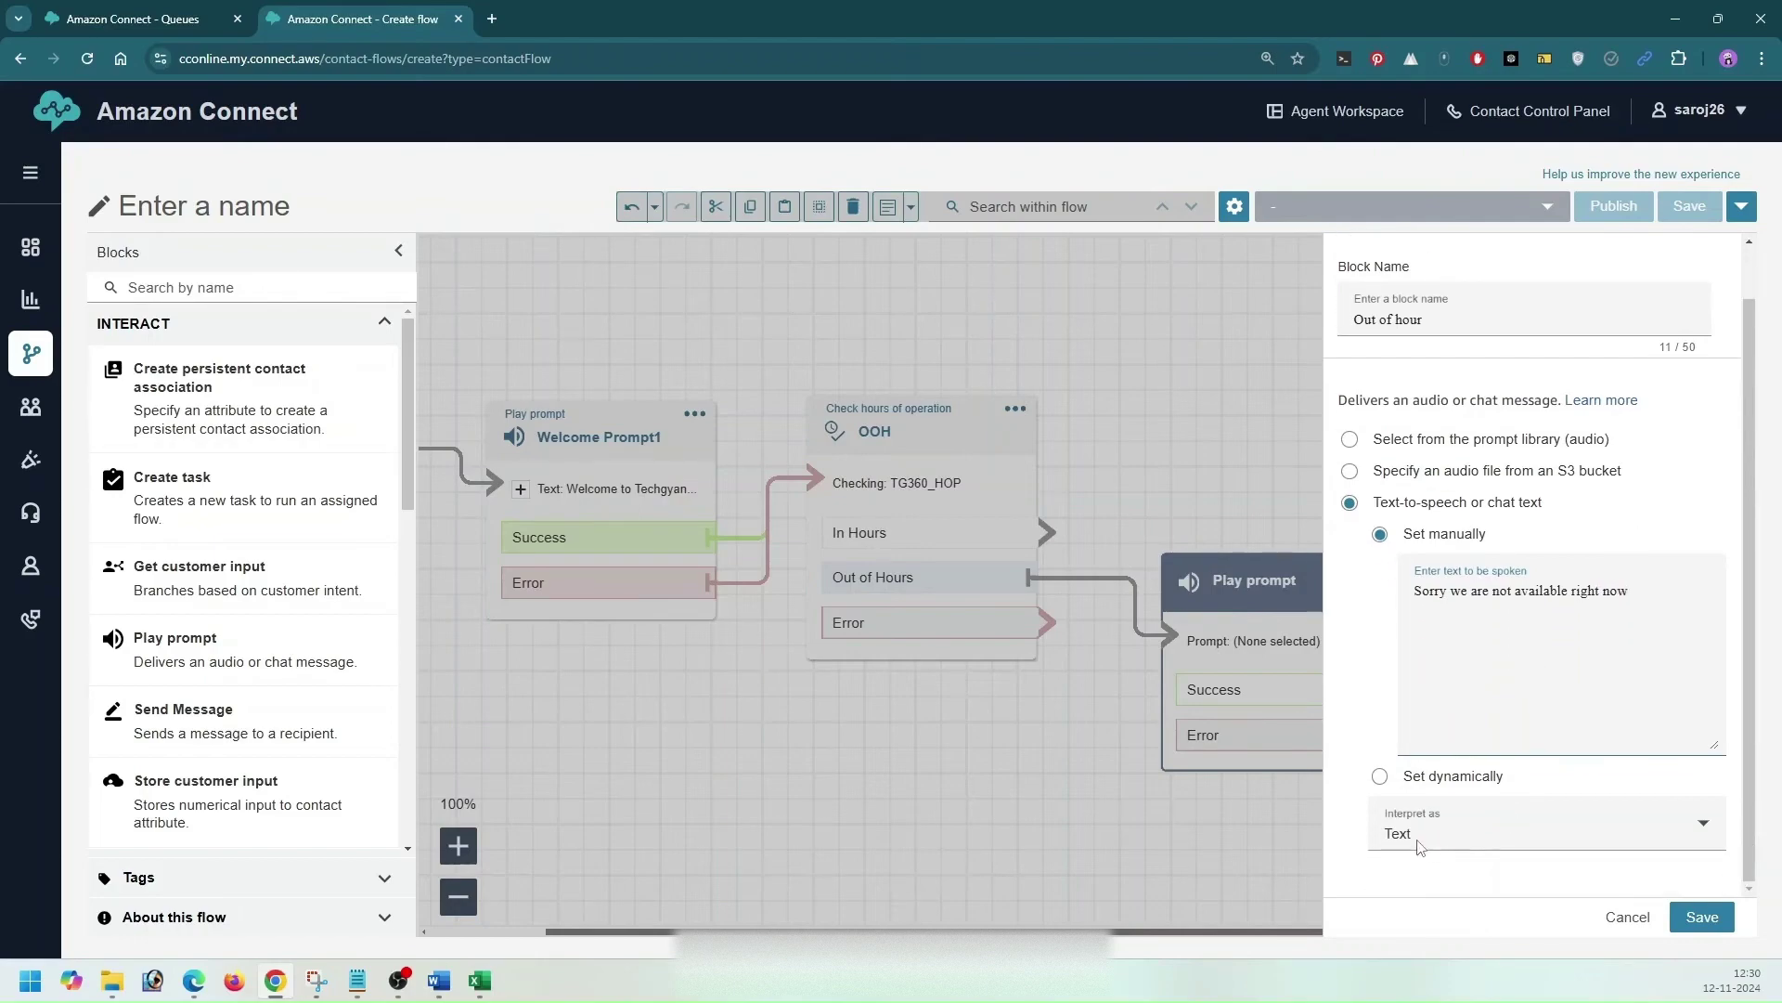
{"action": "left_click", "coordinate": [1695, 914]}
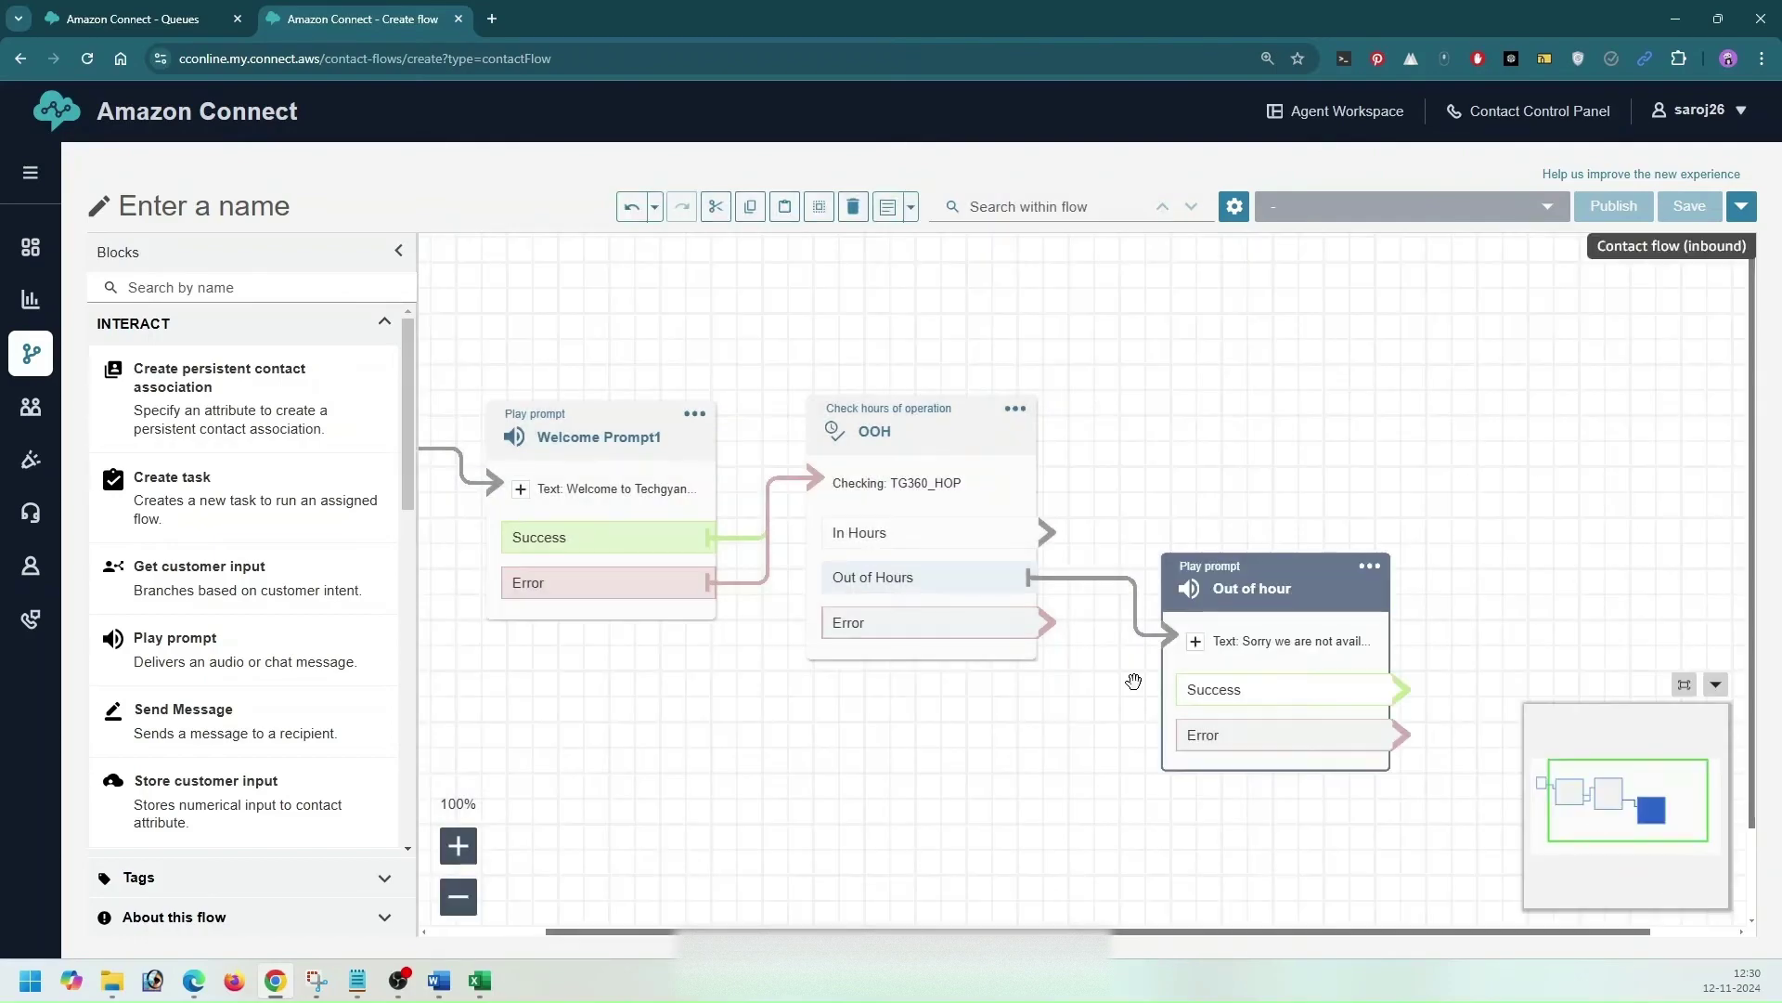
Step: Consult the Module 6 PDF diagram, then add a Get customer input block beyond OOH and connect OOH's In Hours and Error branches to it
{"action": "left_click_drag", "start_coordinate": [1085, 752], "coordinate": [971, 705]}
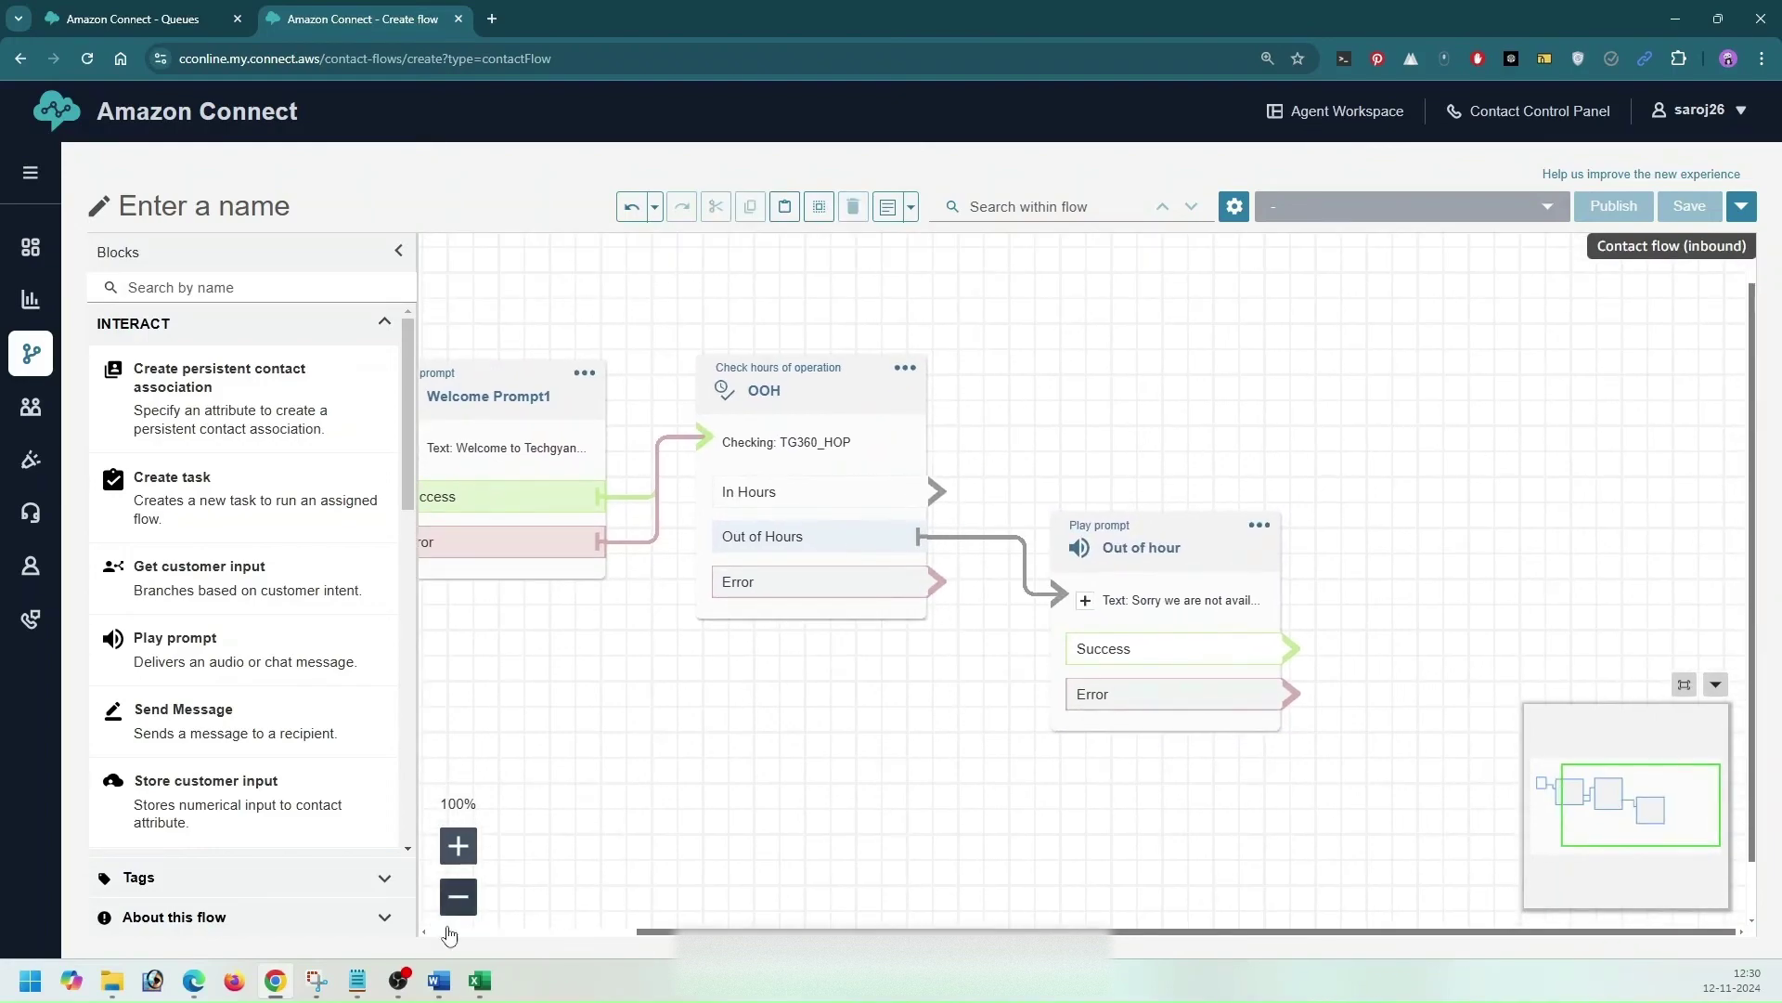
{"action": "left_click", "coordinate": [201, 981]}
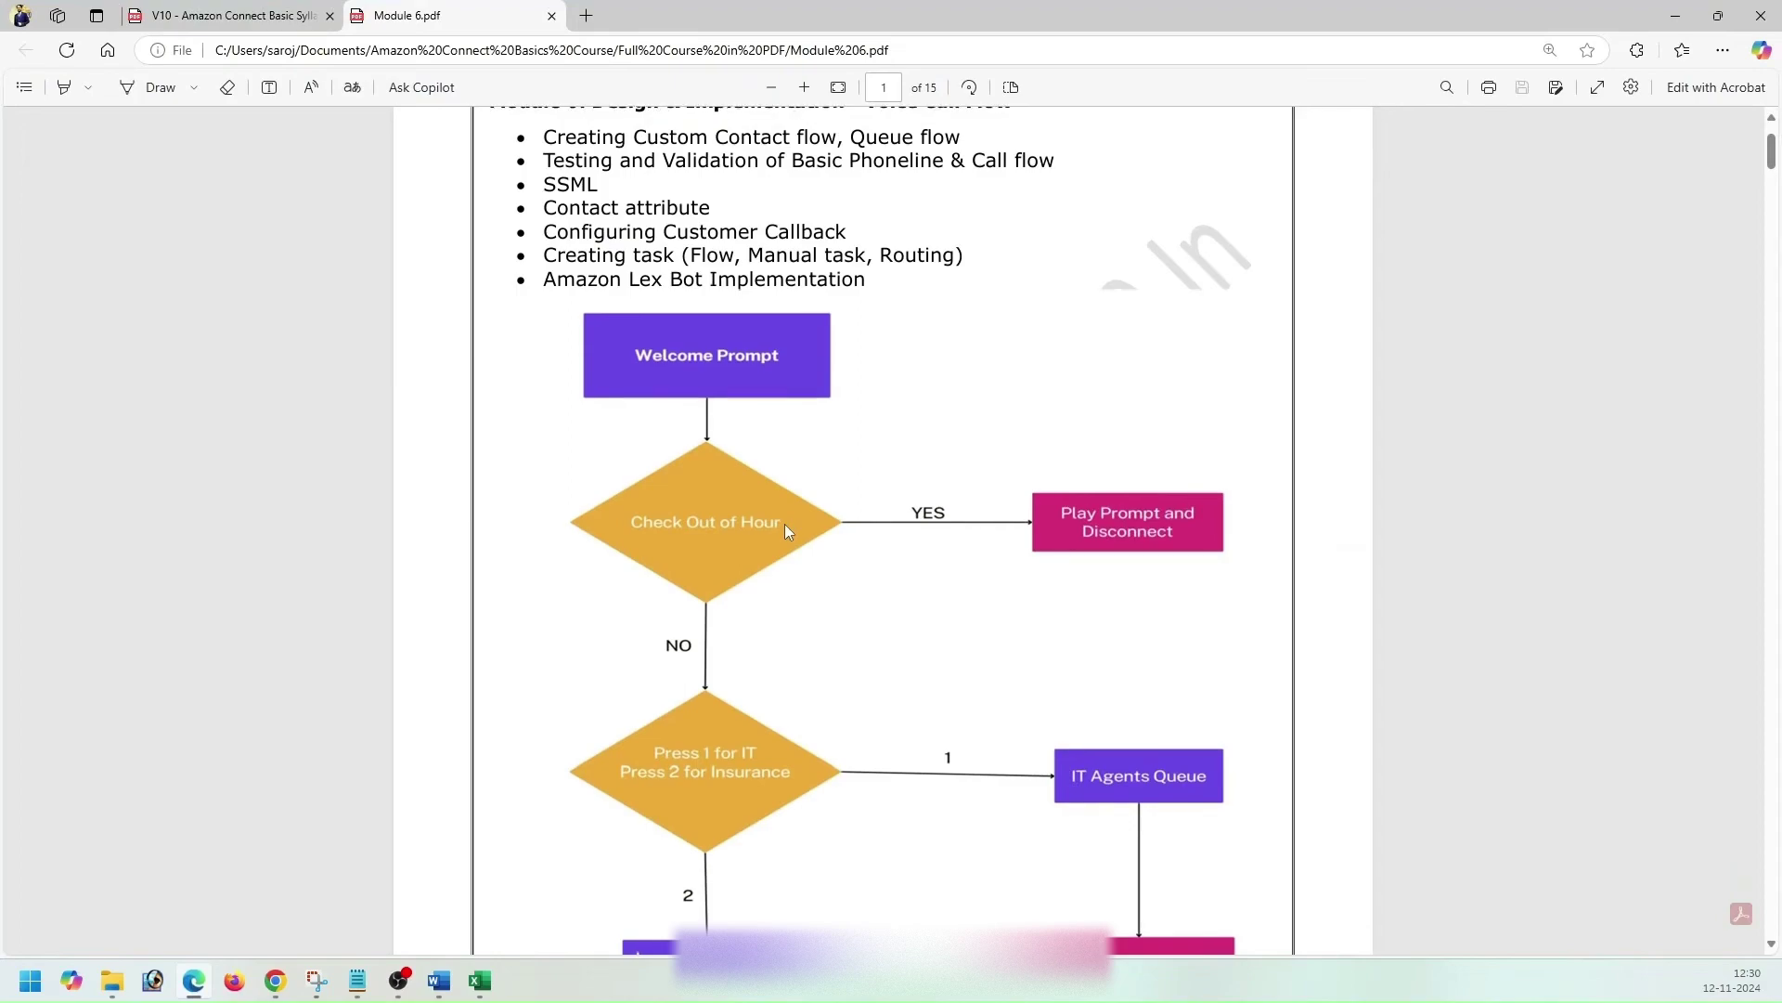
{"action": "scroll", "coordinate": [817, 501], "scroll_direction": "down", "scroll_amount": 2}
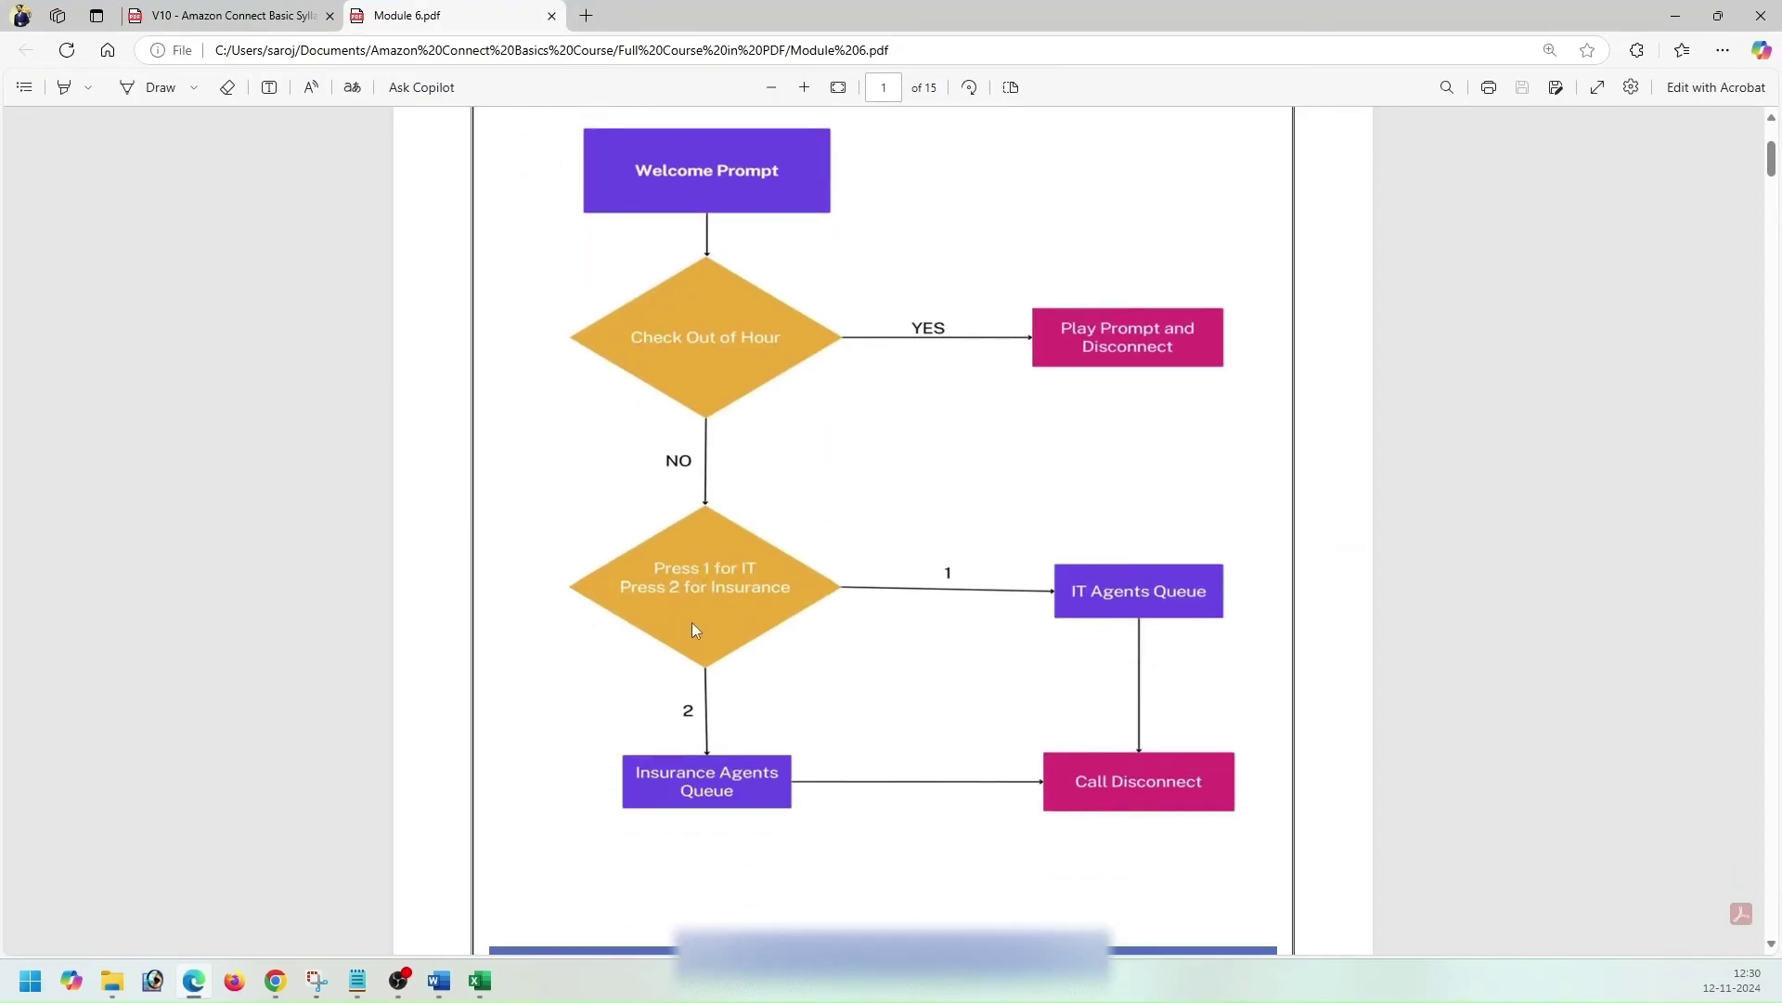
{"action": "left_click", "coordinate": [275, 981]}
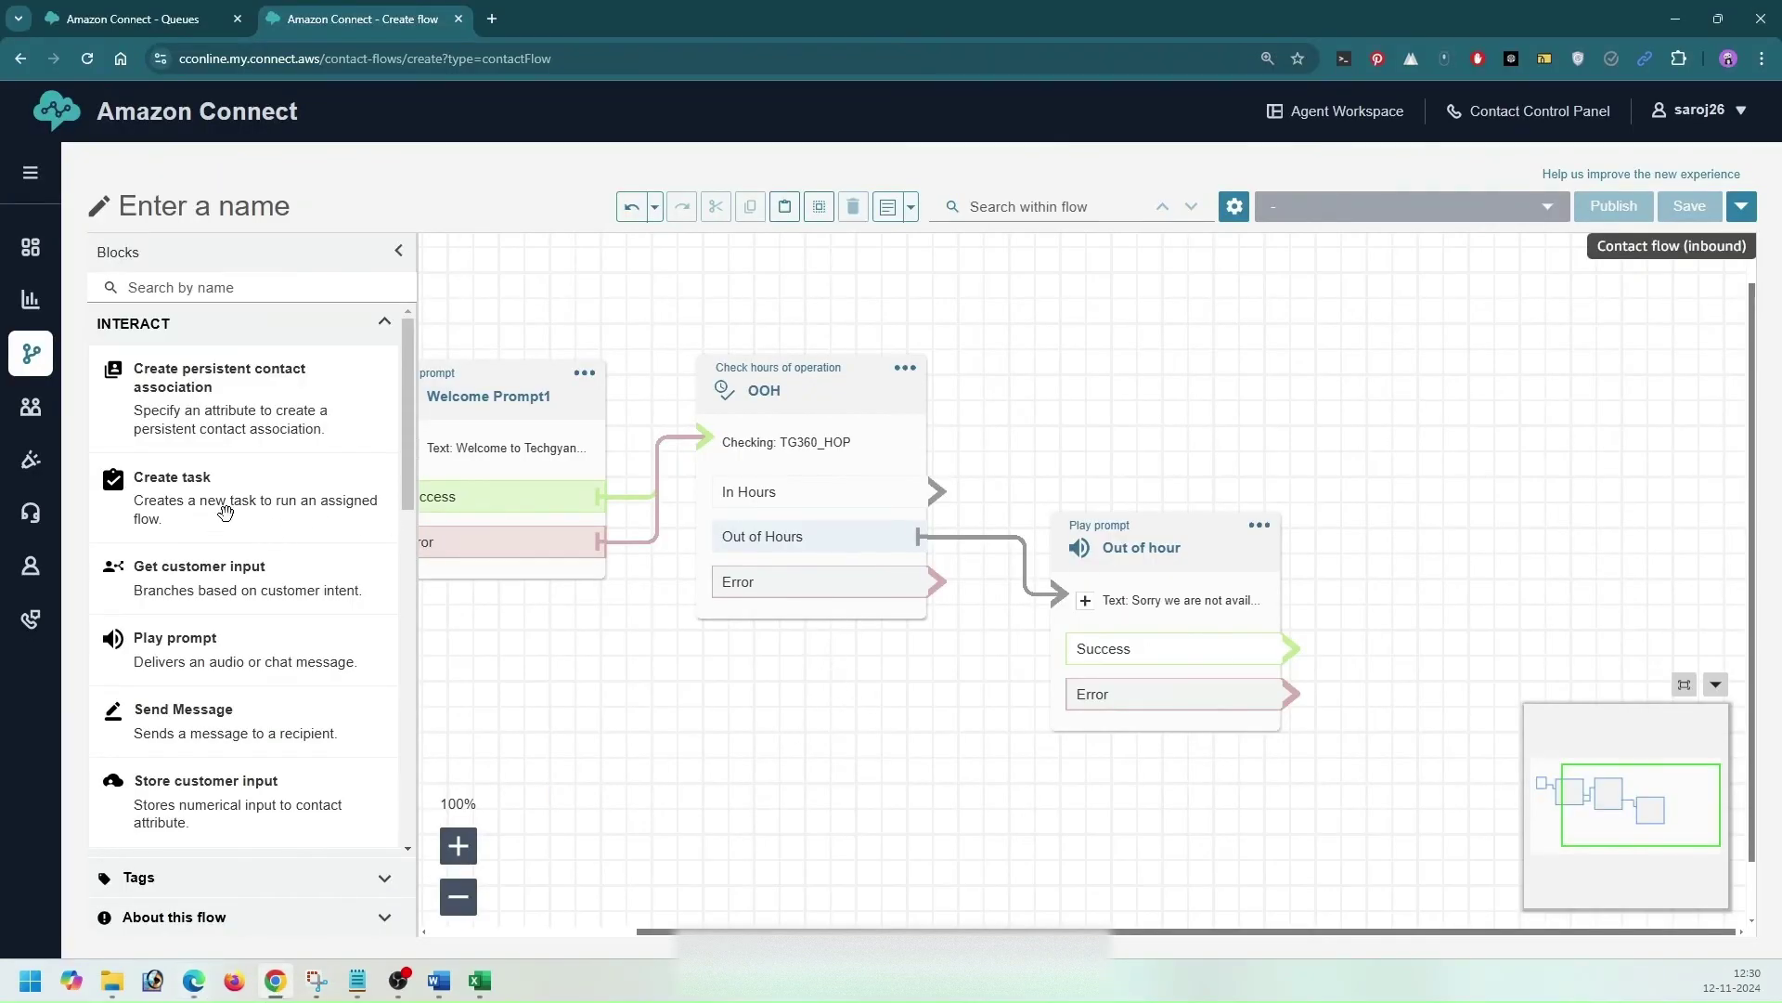
{"action": "scroll", "coordinate": [224, 510], "scroll_direction": "down", "scroll_amount": 3}
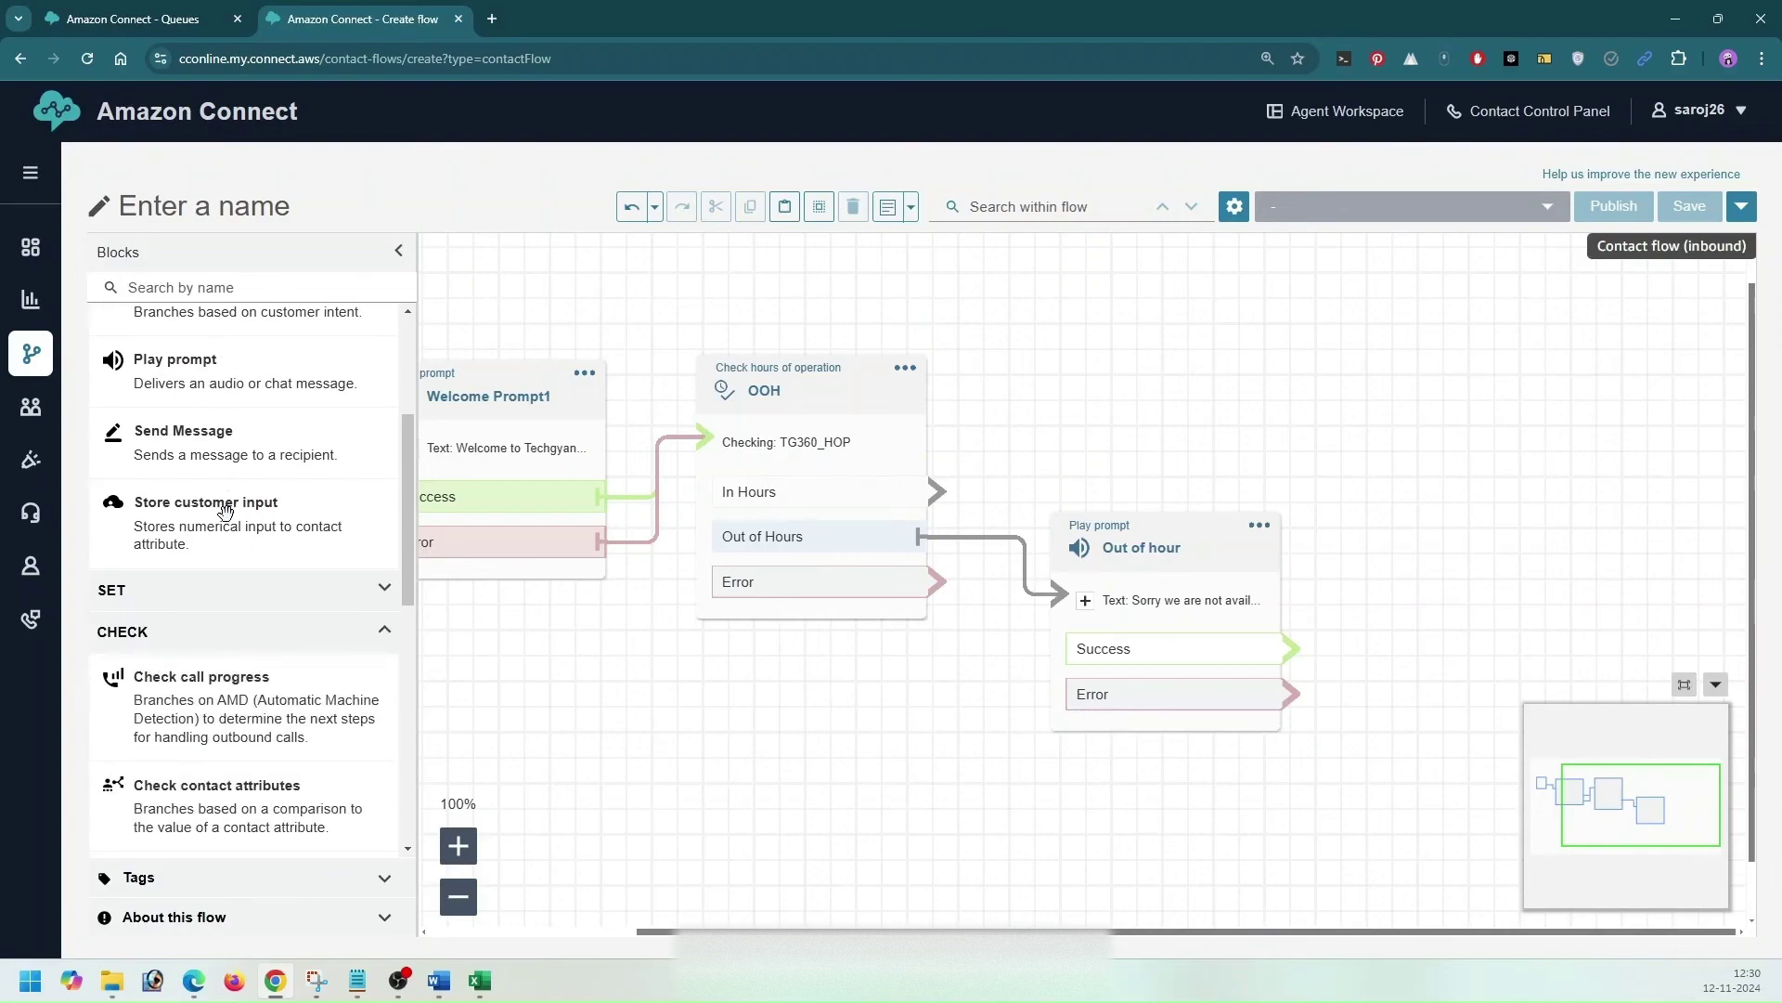
{"action": "scroll", "coordinate": [225, 510], "scroll_direction": "down", "scroll_amount": 3}
{"action": "left_click", "coordinate": [238, 287]}
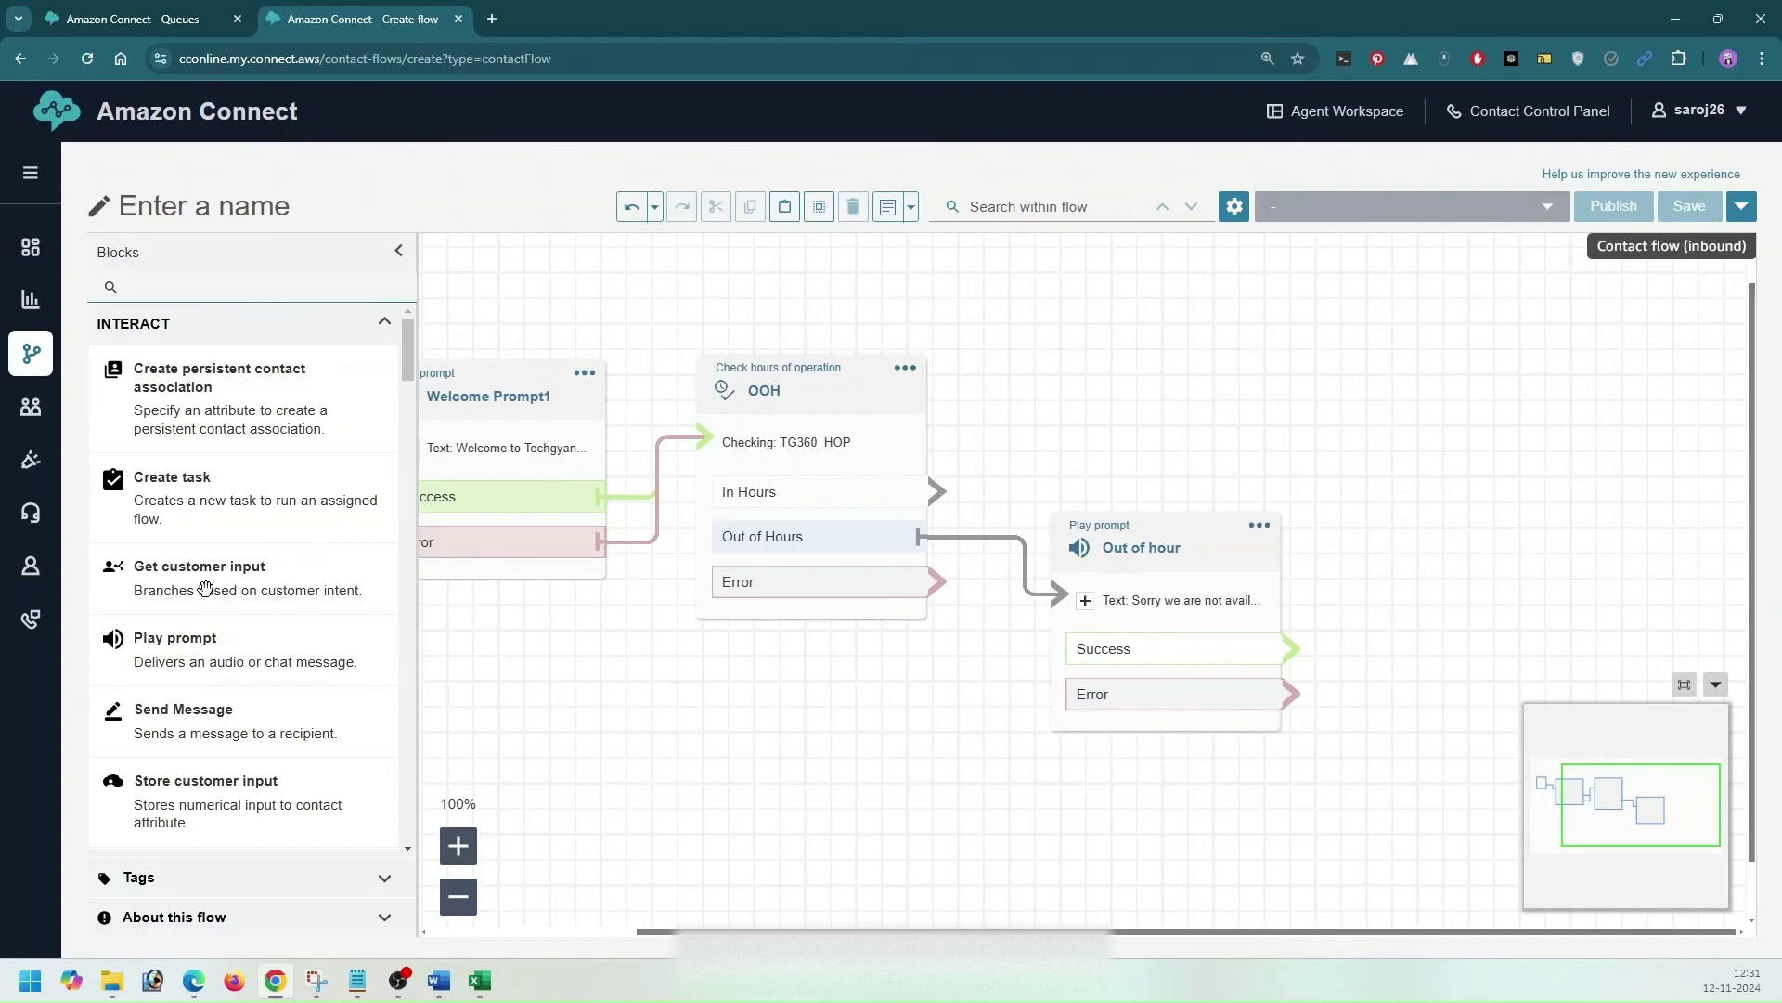
{"action": "left_click_drag", "start_coordinate": [172, 589], "coordinate": [1191, 231]}
{"action": "left_click_drag", "start_coordinate": [1135, 557], "coordinate": [1154, 614]}
{"action": "left_click_drag", "start_coordinate": [938, 491], "coordinate": [1084, 331]}
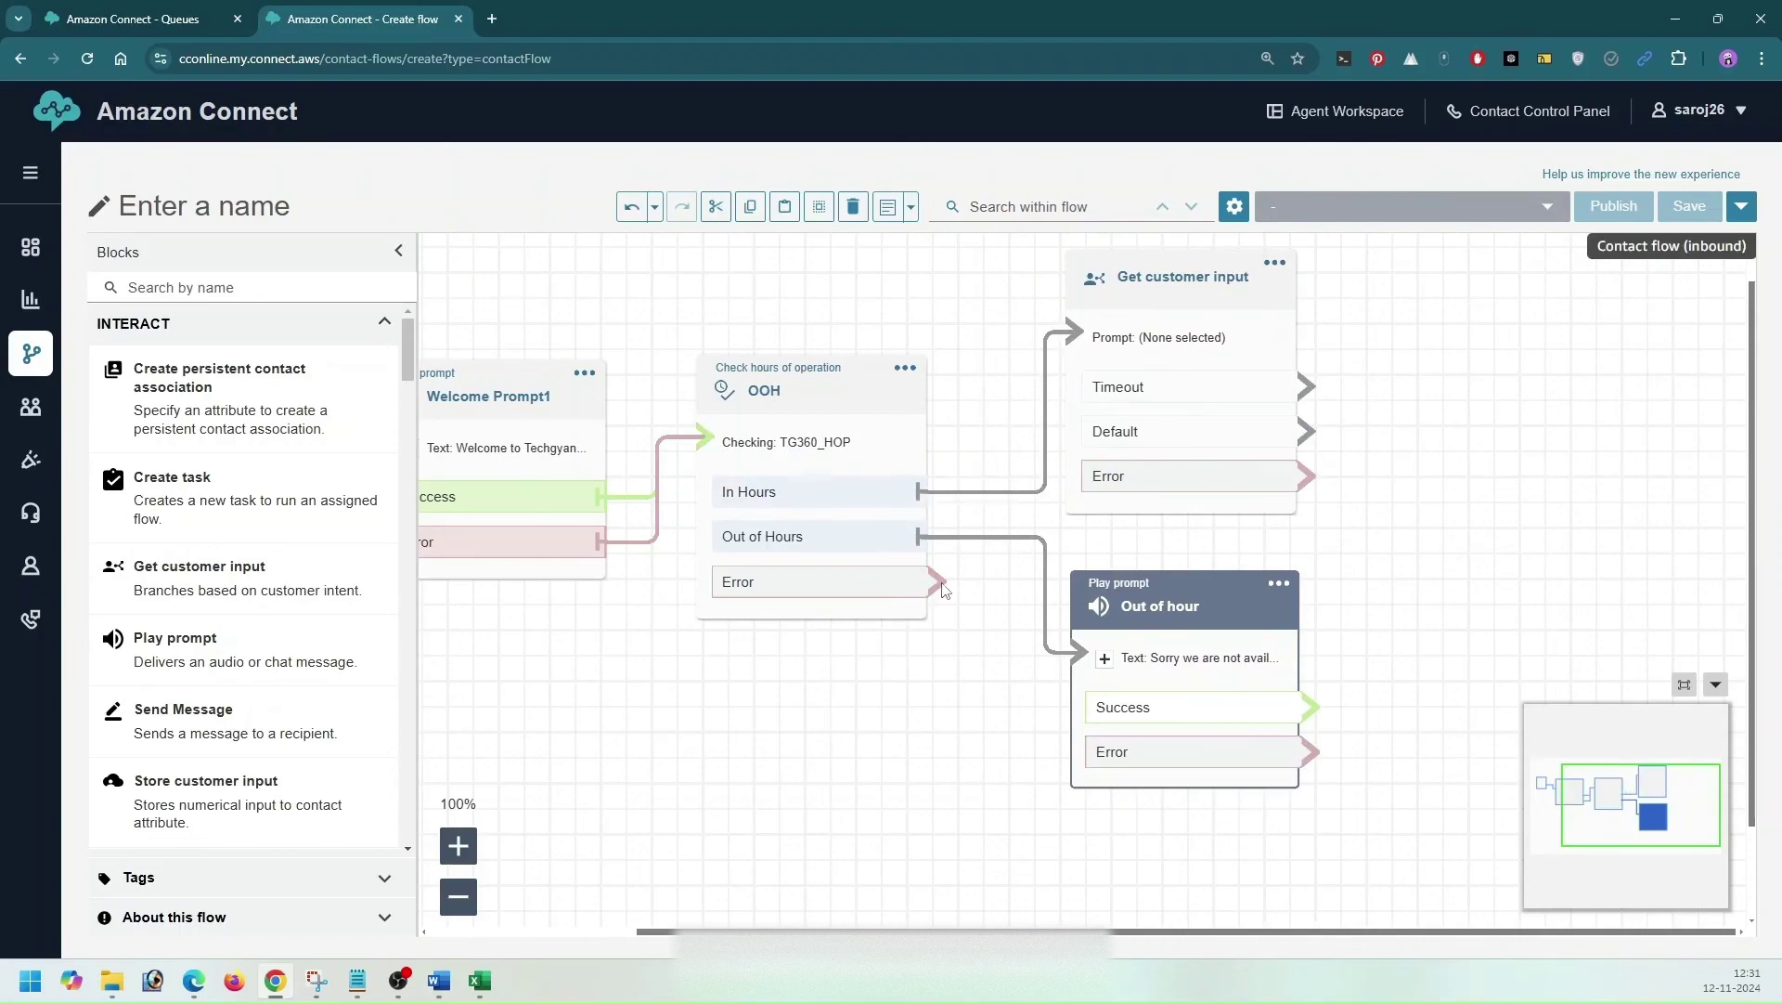
{"action": "left_click_drag", "start_coordinate": [937, 583], "coordinate": [1093, 334]}
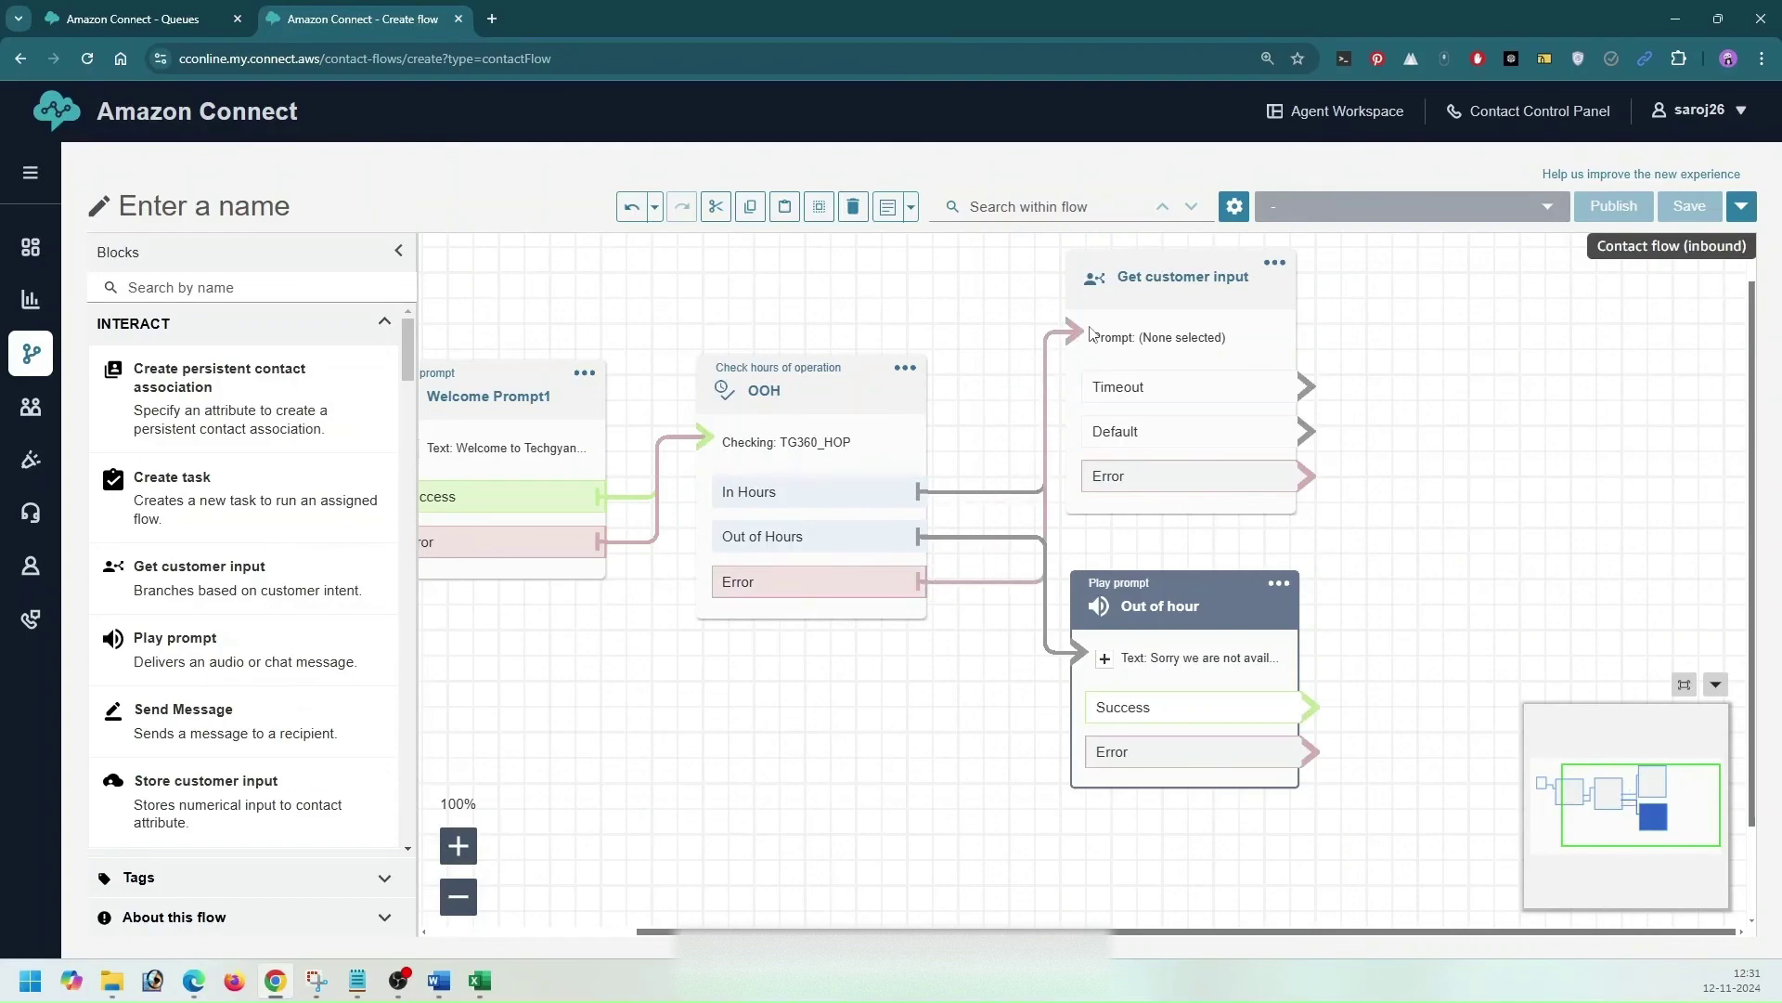
Step: Name the Get customer input block "Menu Option" and set its text-to-speech prompt to "Press 1 for IT" and "Press 2 for Insurance" on separate lines
{"action": "left_click", "coordinate": [1444, 402]}
{"action": "left_click_drag", "start_coordinate": [1444, 402], "coordinate": [1440, 490]}
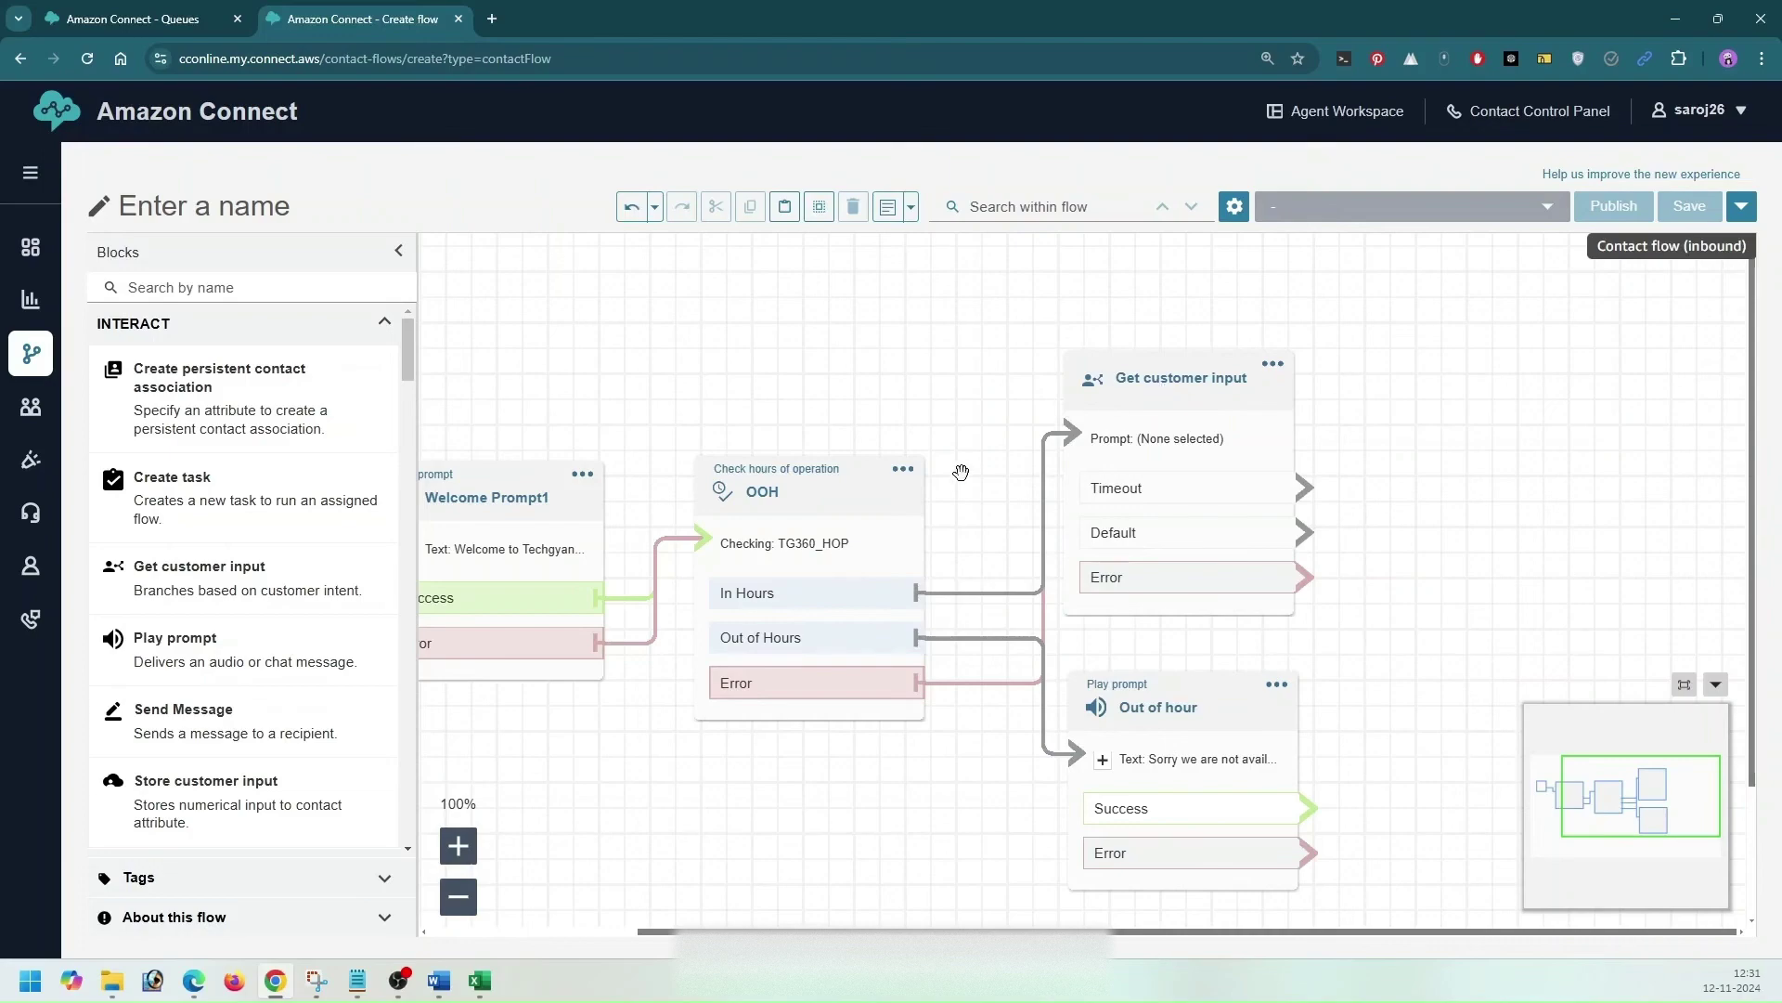
{"action": "left_click_drag", "start_coordinate": [1384, 410], "coordinate": [1192, 416]}
{"action": "left_click", "coordinate": [998, 390]}
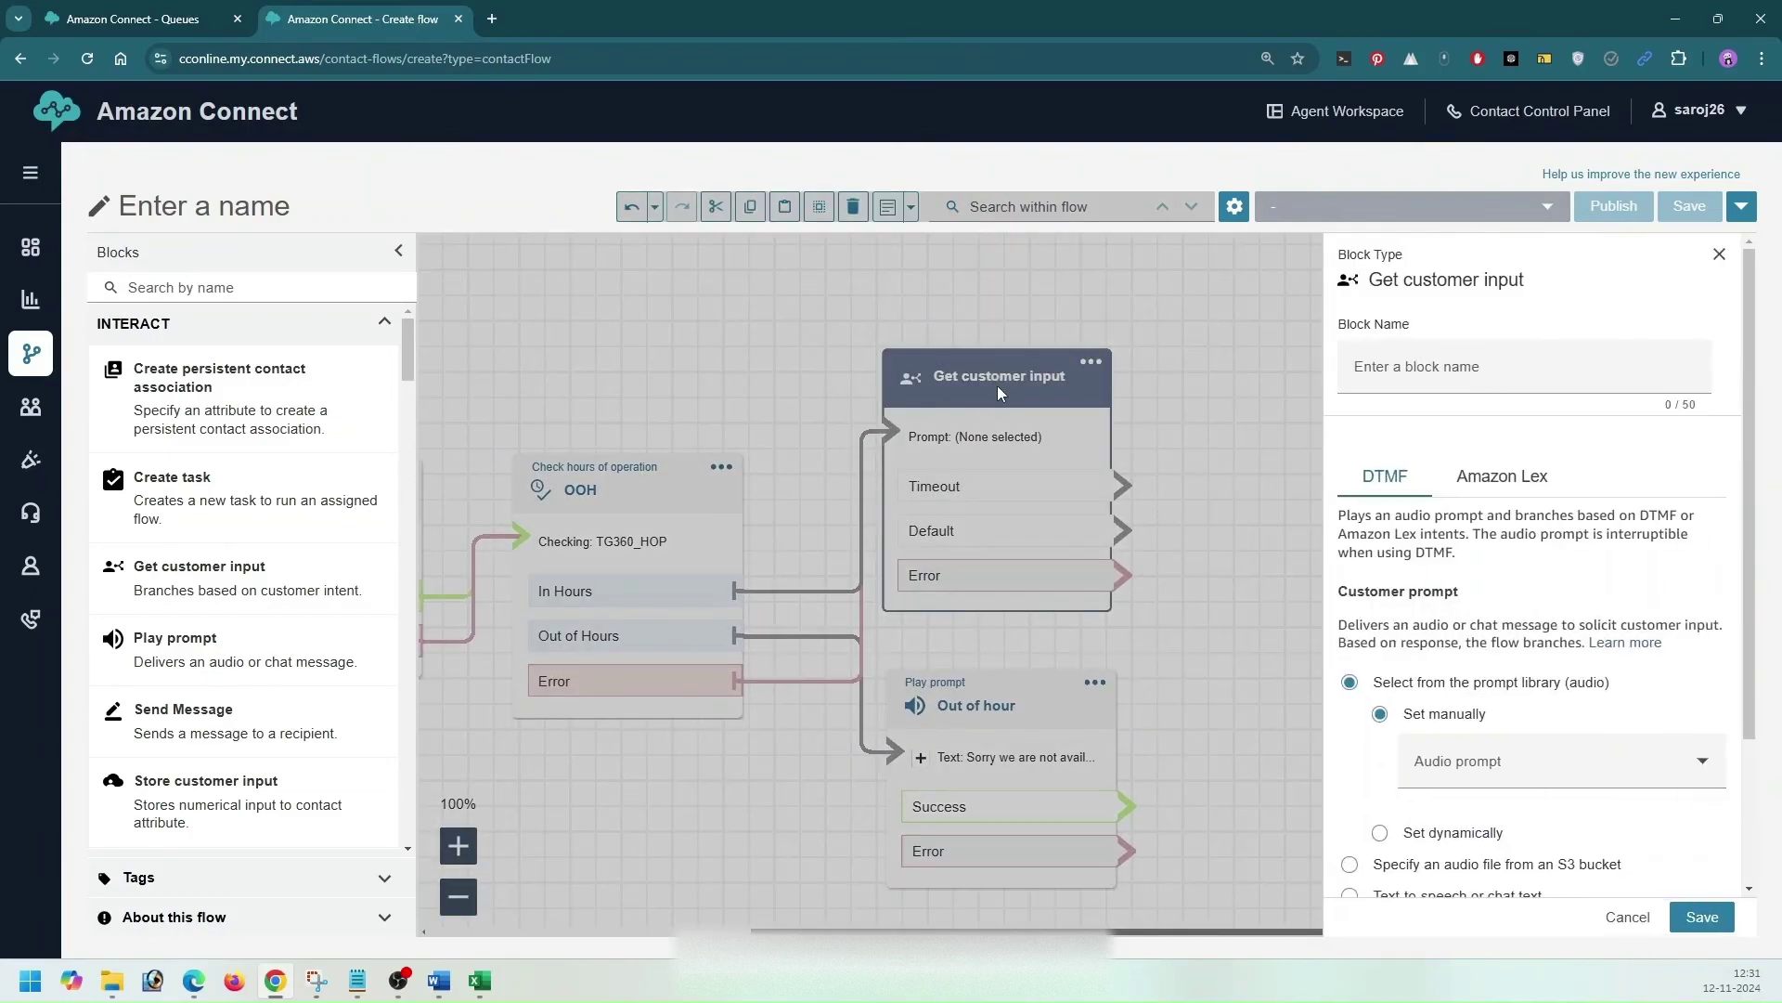
{"action": "left_click", "coordinate": [1404, 371]}
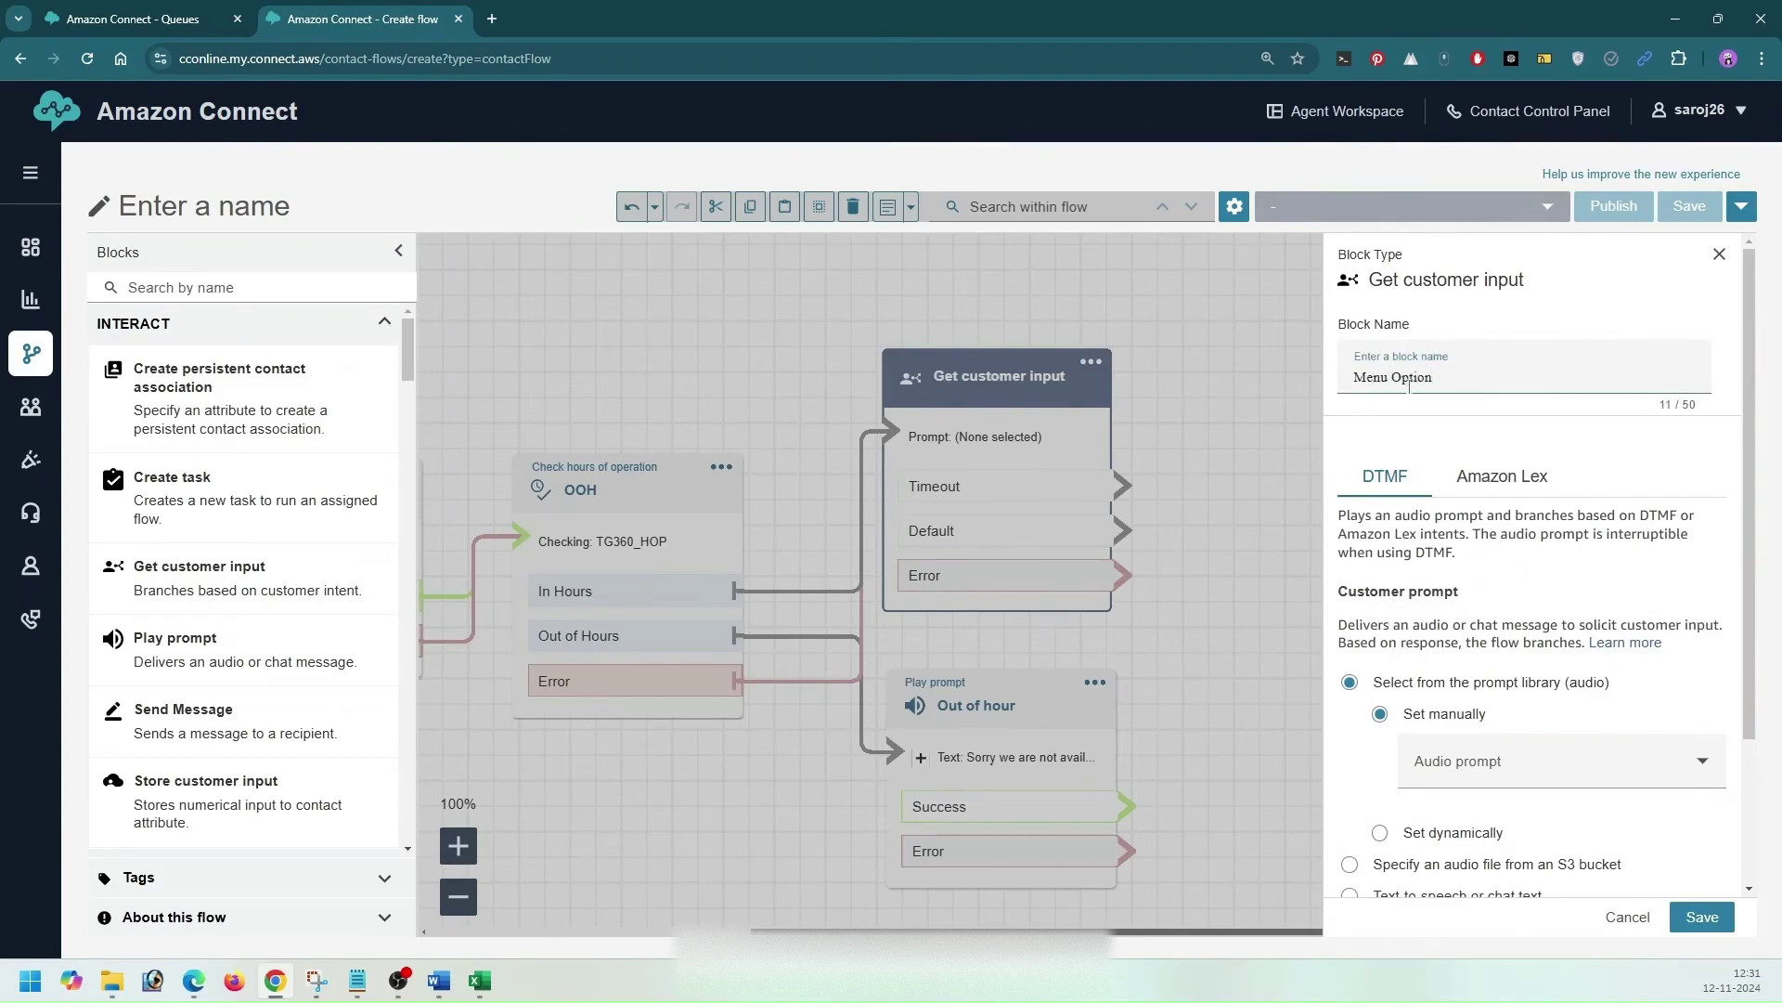
{"action": "scroll", "coordinate": [1407, 380], "scroll_direction": "down", "scroll_amount": 1}
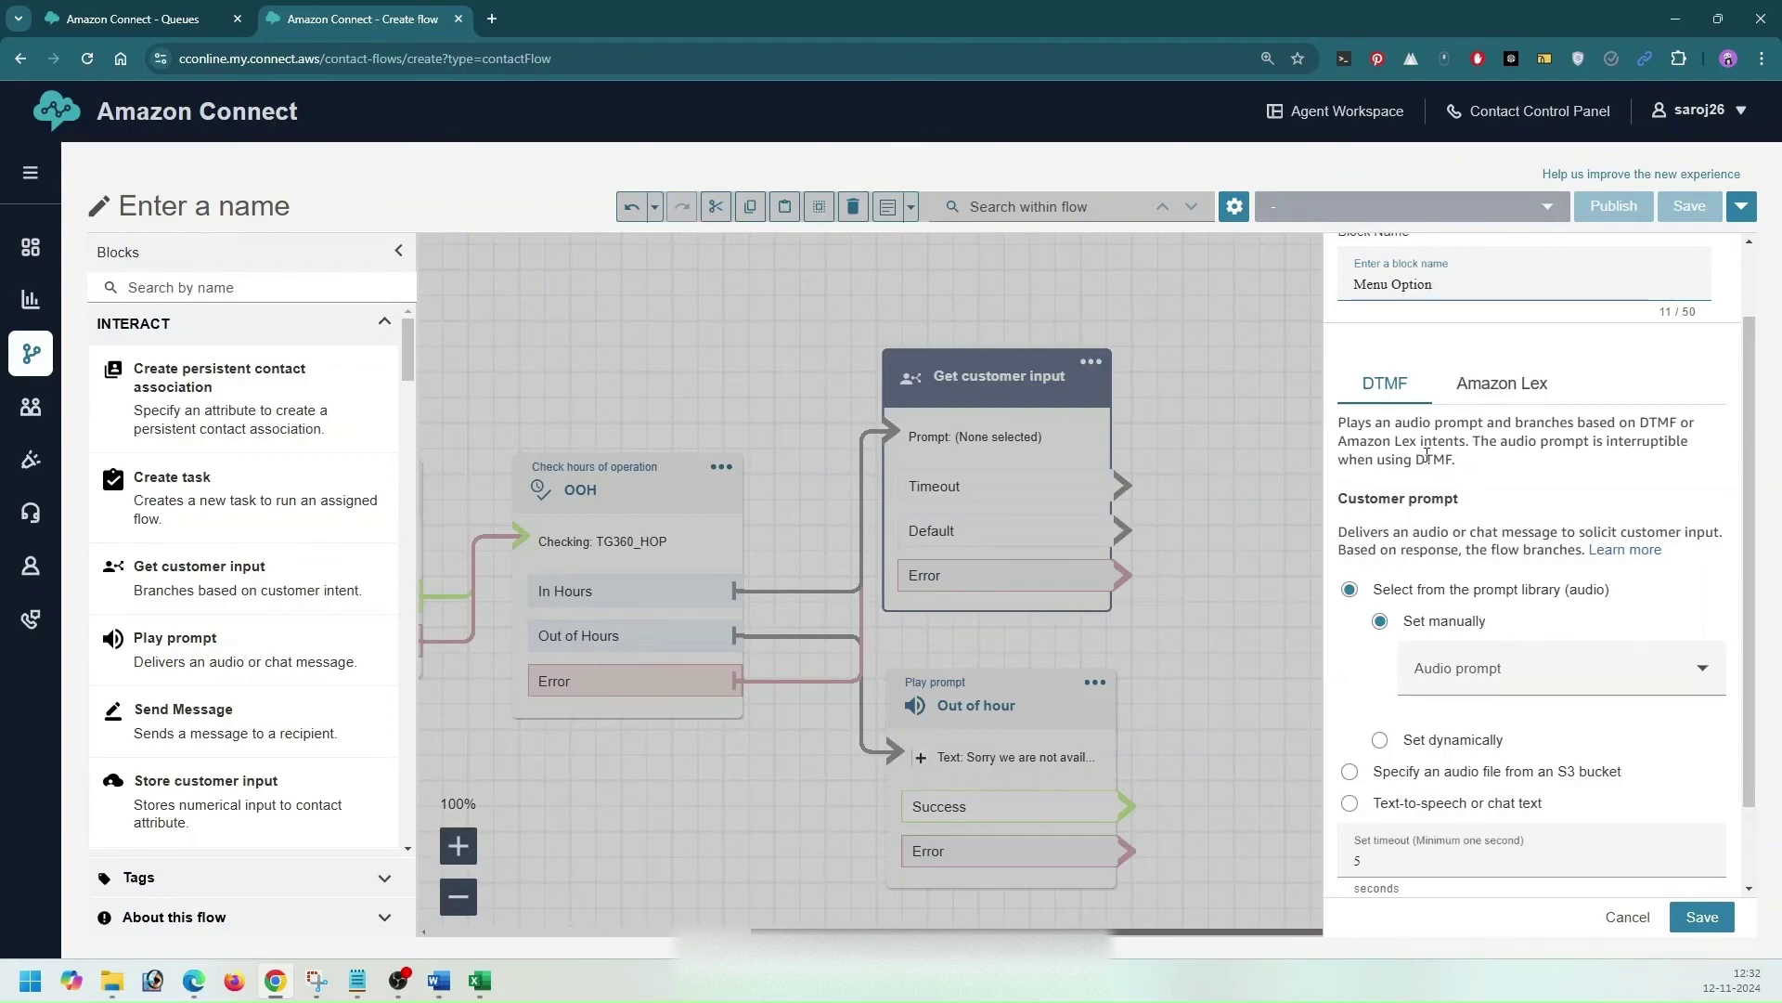
{"action": "scroll", "coordinate": [1427, 455], "scroll_direction": "down", "scroll_amount": 1}
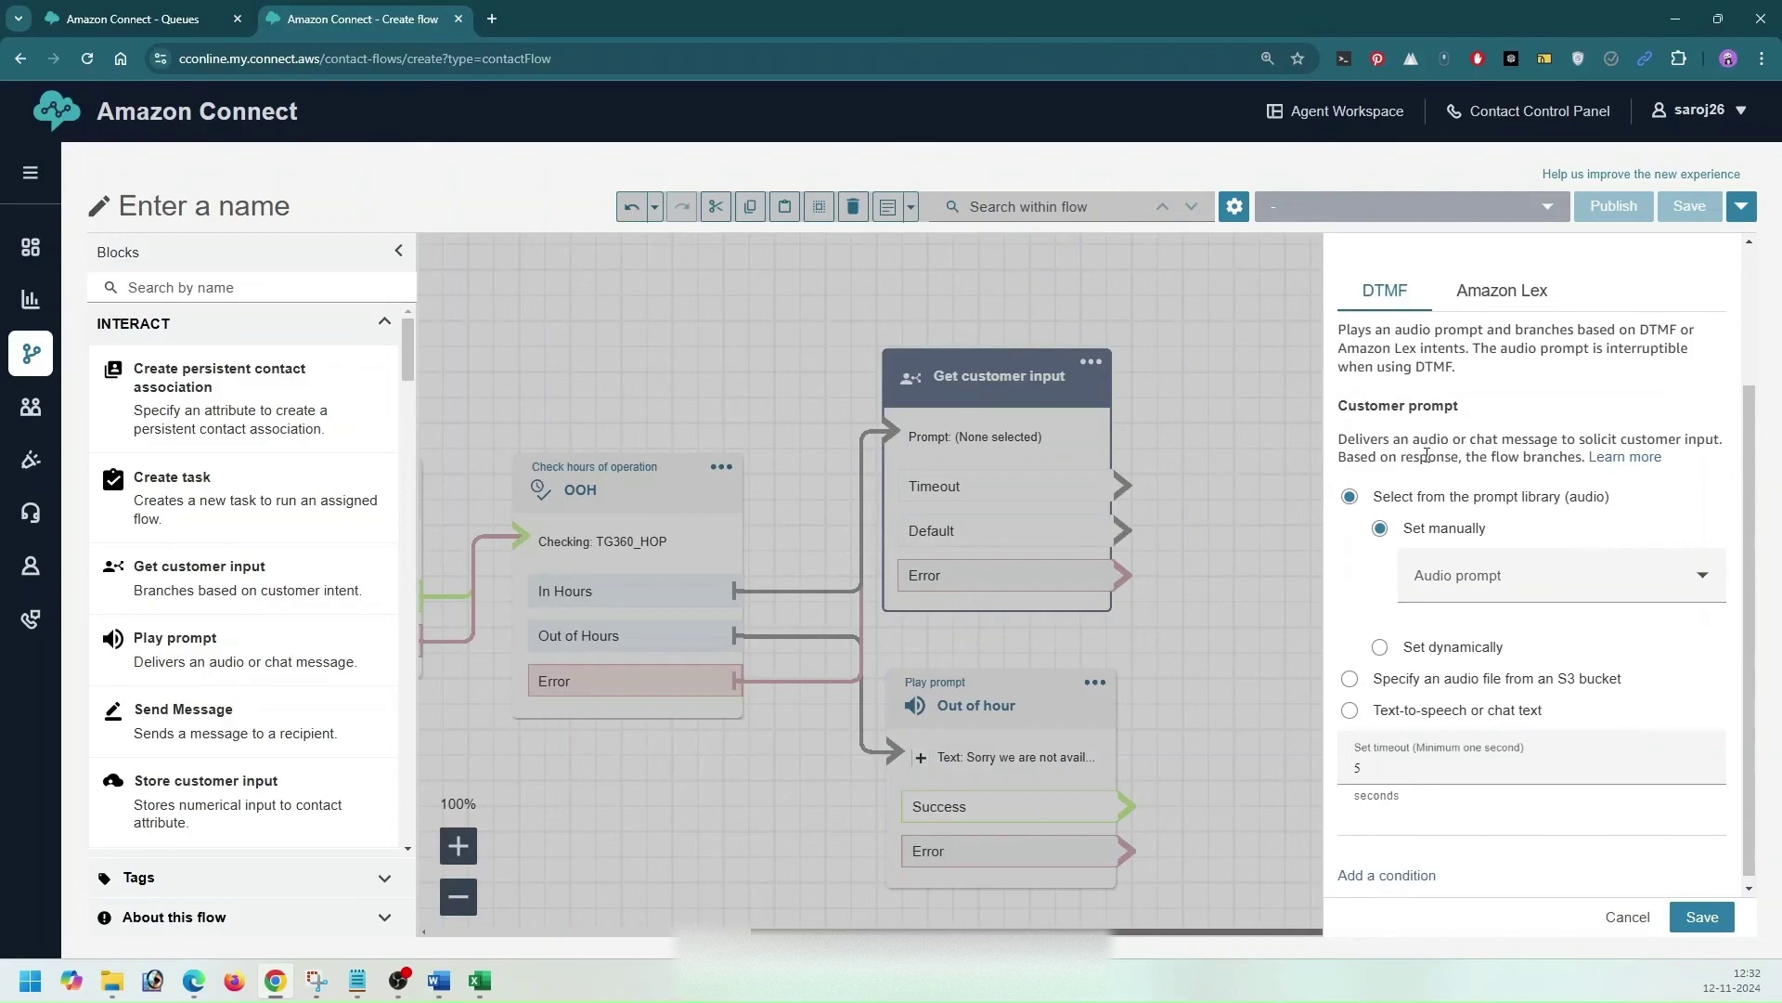
{"action": "left_click", "coordinate": [1430, 706]}
{"action": "scroll", "coordinate": [1462, 529], "scroll_direction": "down", "scroll_amount": 2}
{"action": "left_click", "coordinate": [1492, 474]}
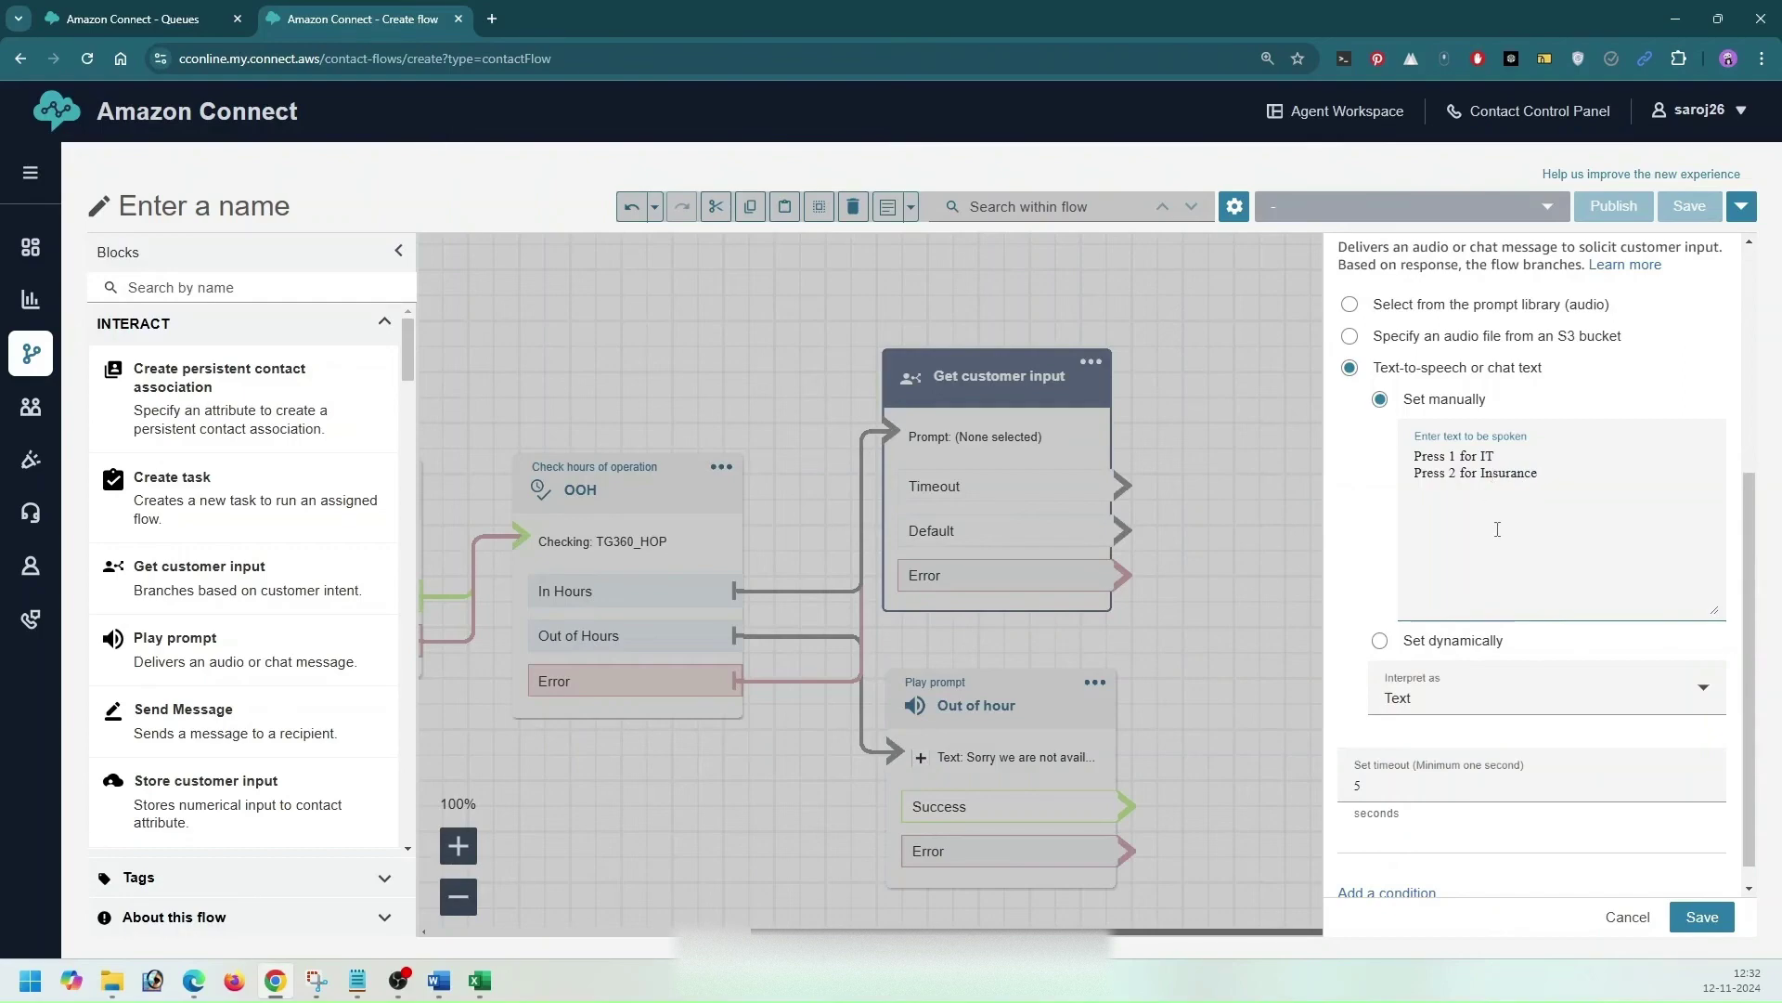
Step: Add conditions for options 1 and 2 to the menu block, save it, and move it clear of the Out of hour block
{"action": "scroll", "coordinate": [1497, 529], "scroll_direction": "down", "scroll_amount": 1}
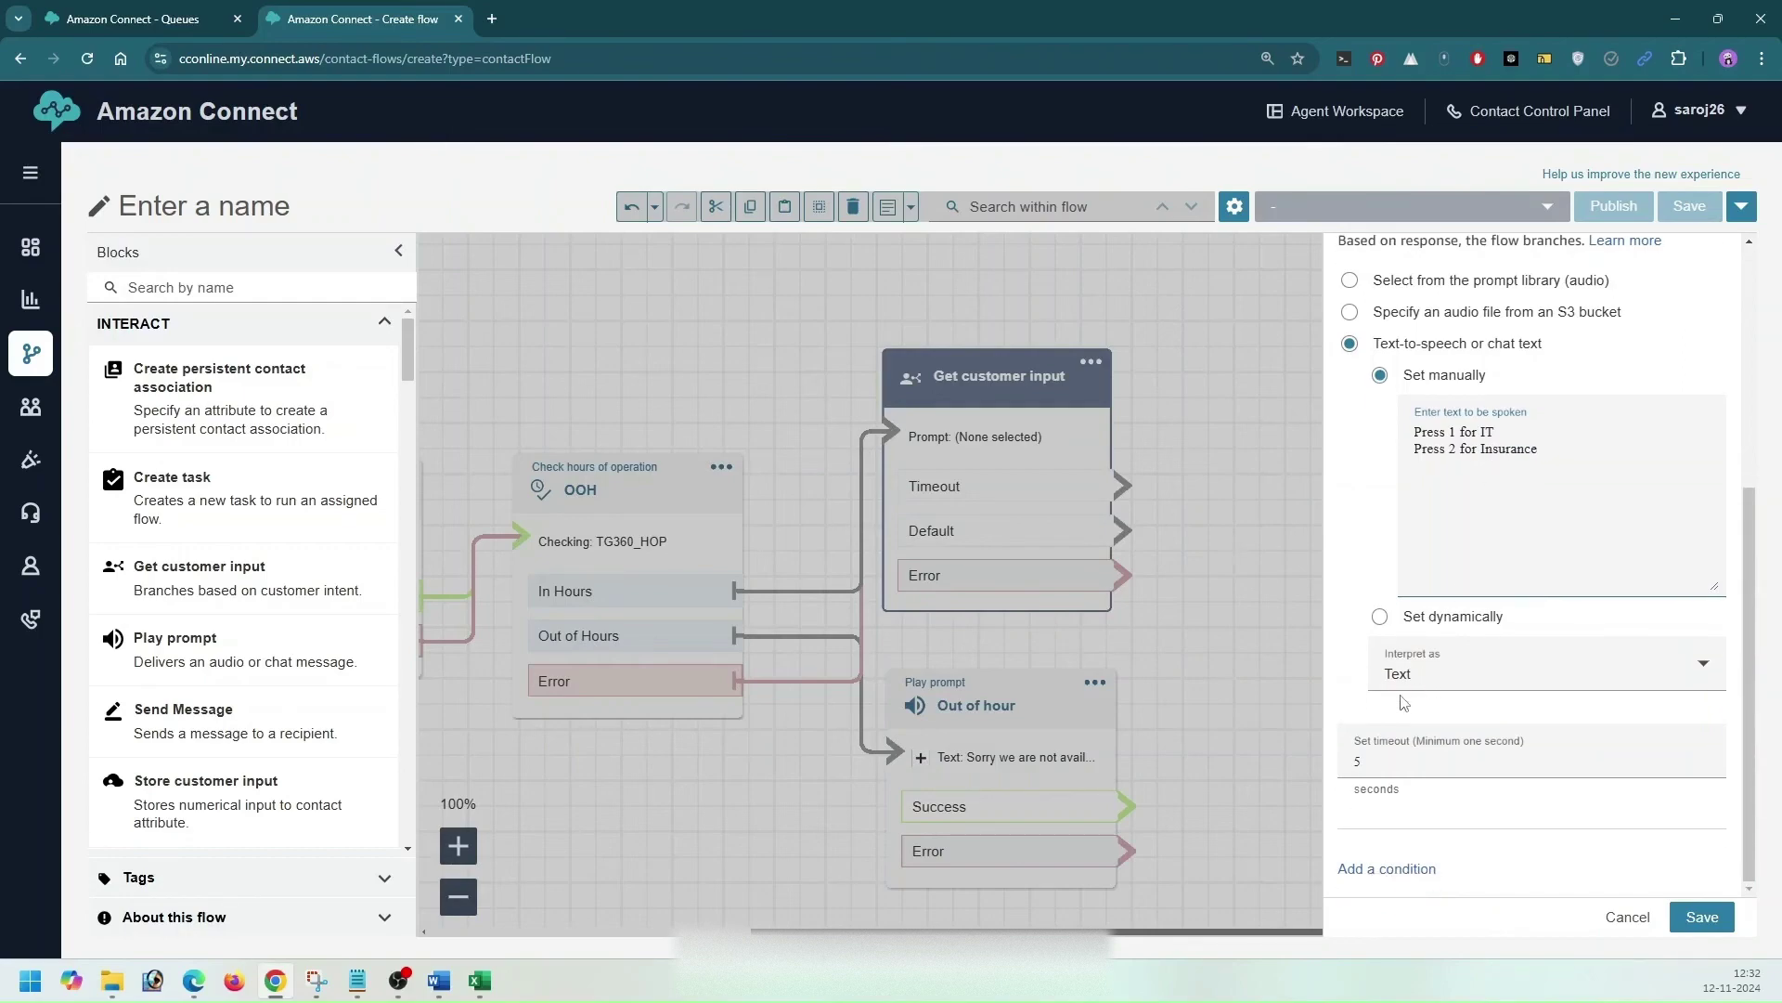
{"action": "double_click", "coordinate": [1361, 760]}
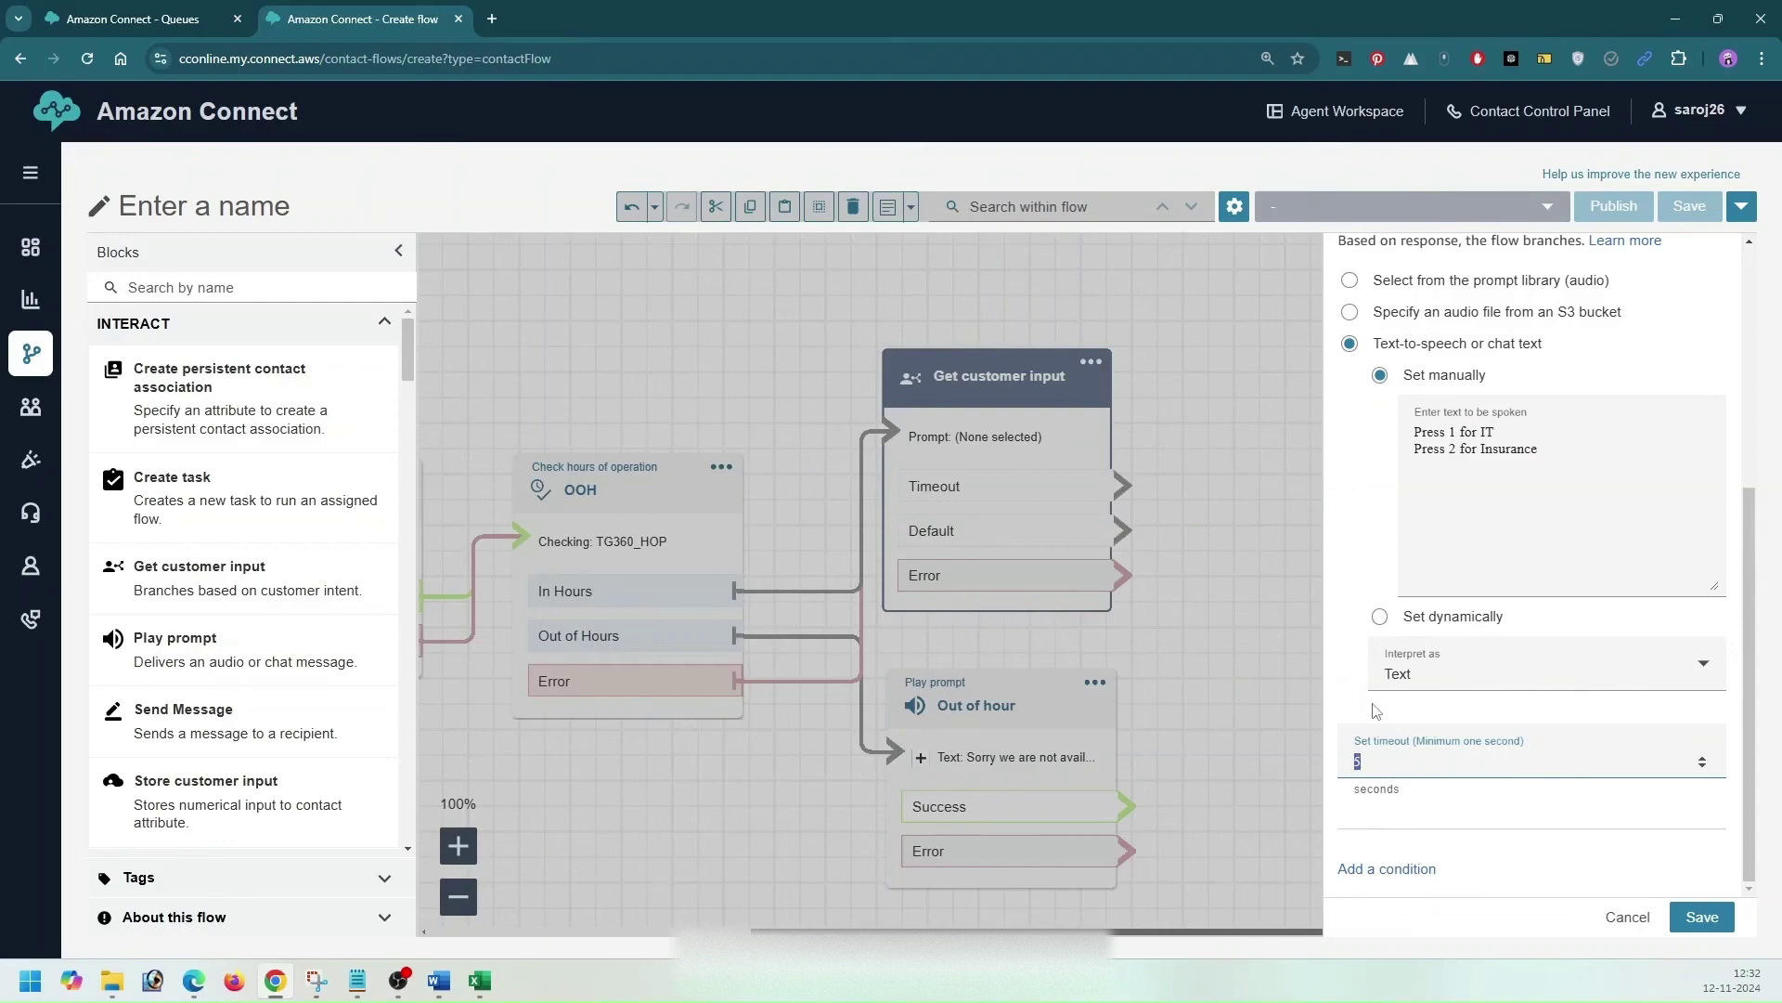
{"action": "left_click", "coordinate": [1399, 867]}
{"action": "left_click", "coordinate": [1427, 785]}
{"action": "type", "text": "1"}
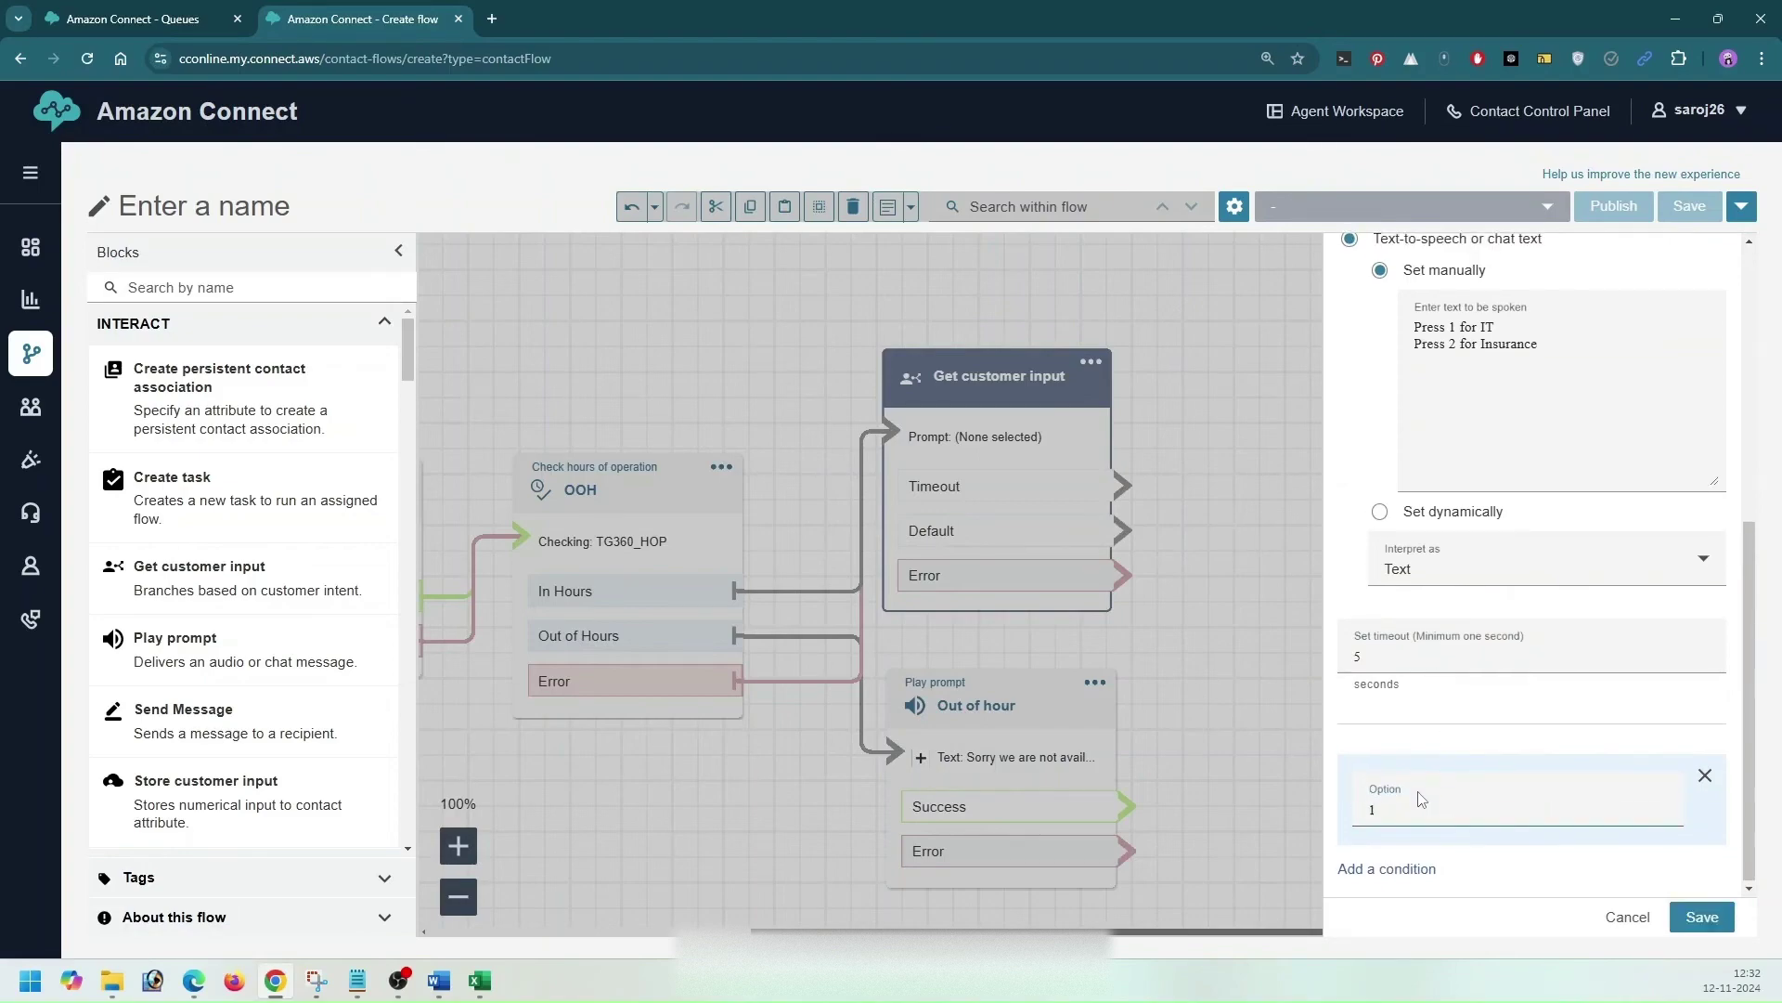
{"action": "left_click", "coordinate": [1396, 869]}
{"action": "left_click", "coordinate": [1420, 787]}
{"action": "type", "text": "2"}
{"action": "scroll", "coordinate": [1420, 787], "scroll_direction": "up", "scroll_amount": 3}
{"action": "left_click_drag", "start_coordinate": [1538, 424], "coordinate": [1415, 408]}
{"action": "scroll", "coordinate": [1433, 591], "scroll_direction": "down", "scroll_amount": 2}
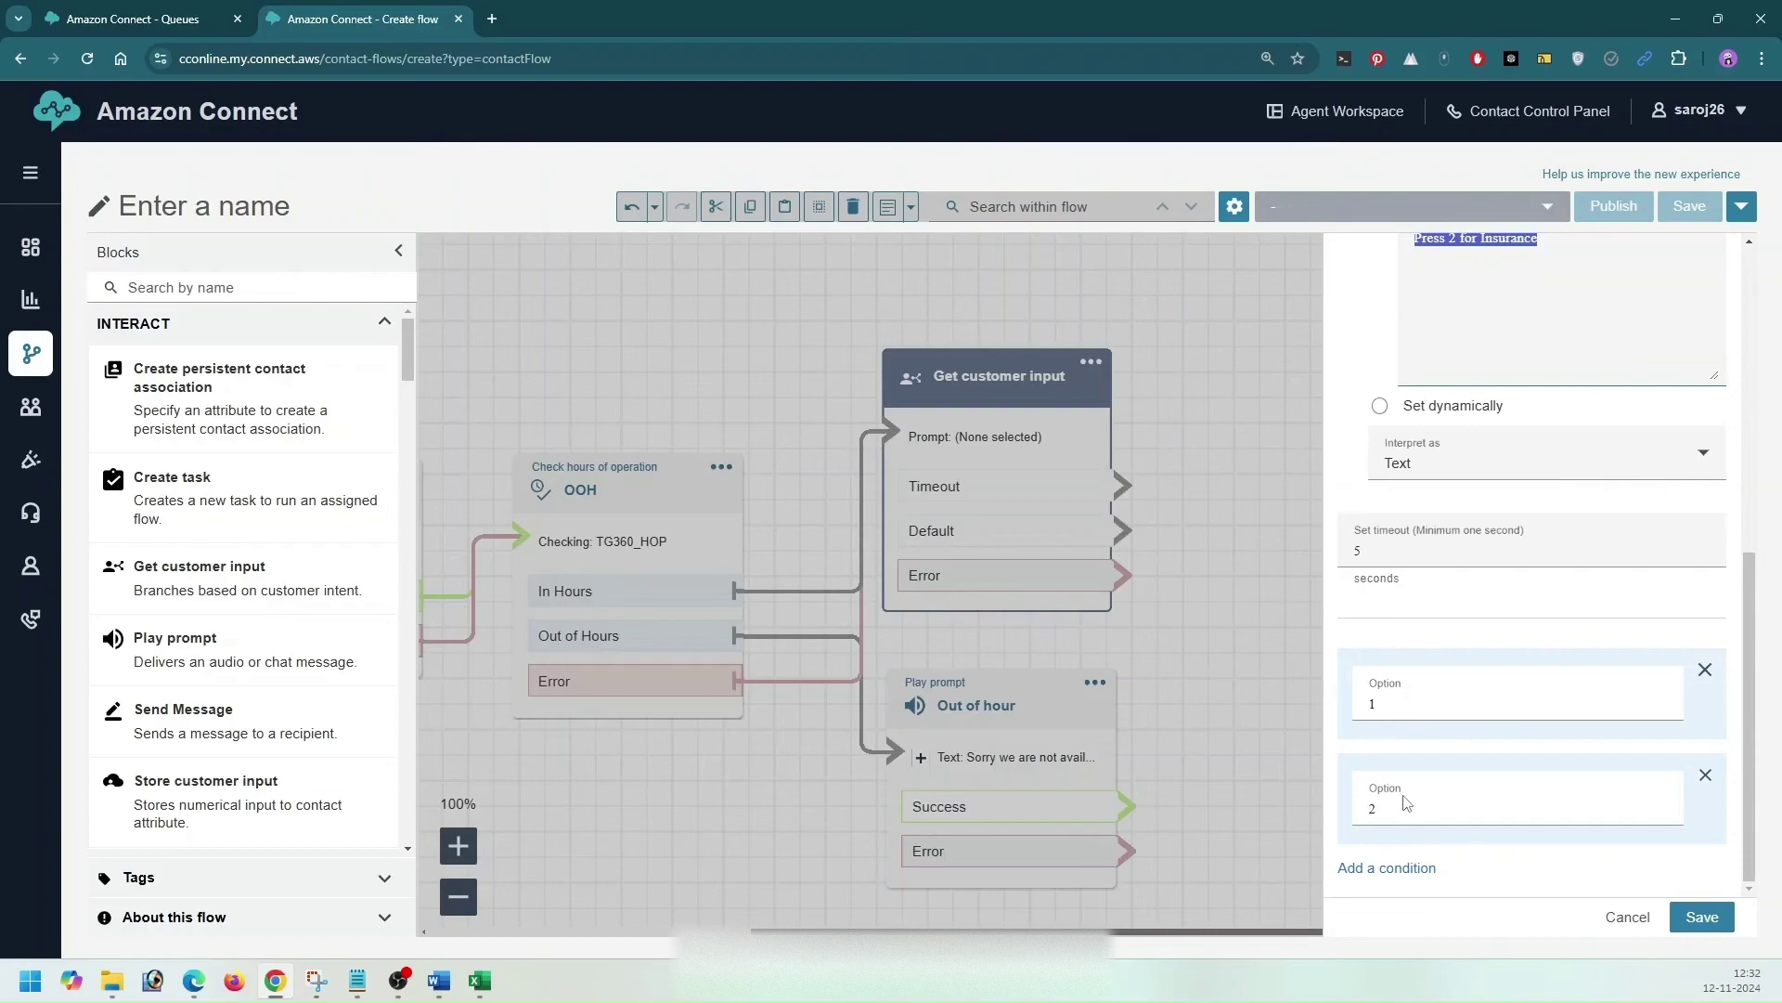
{"action": "left_click", "coordinate": [1702, 916]}
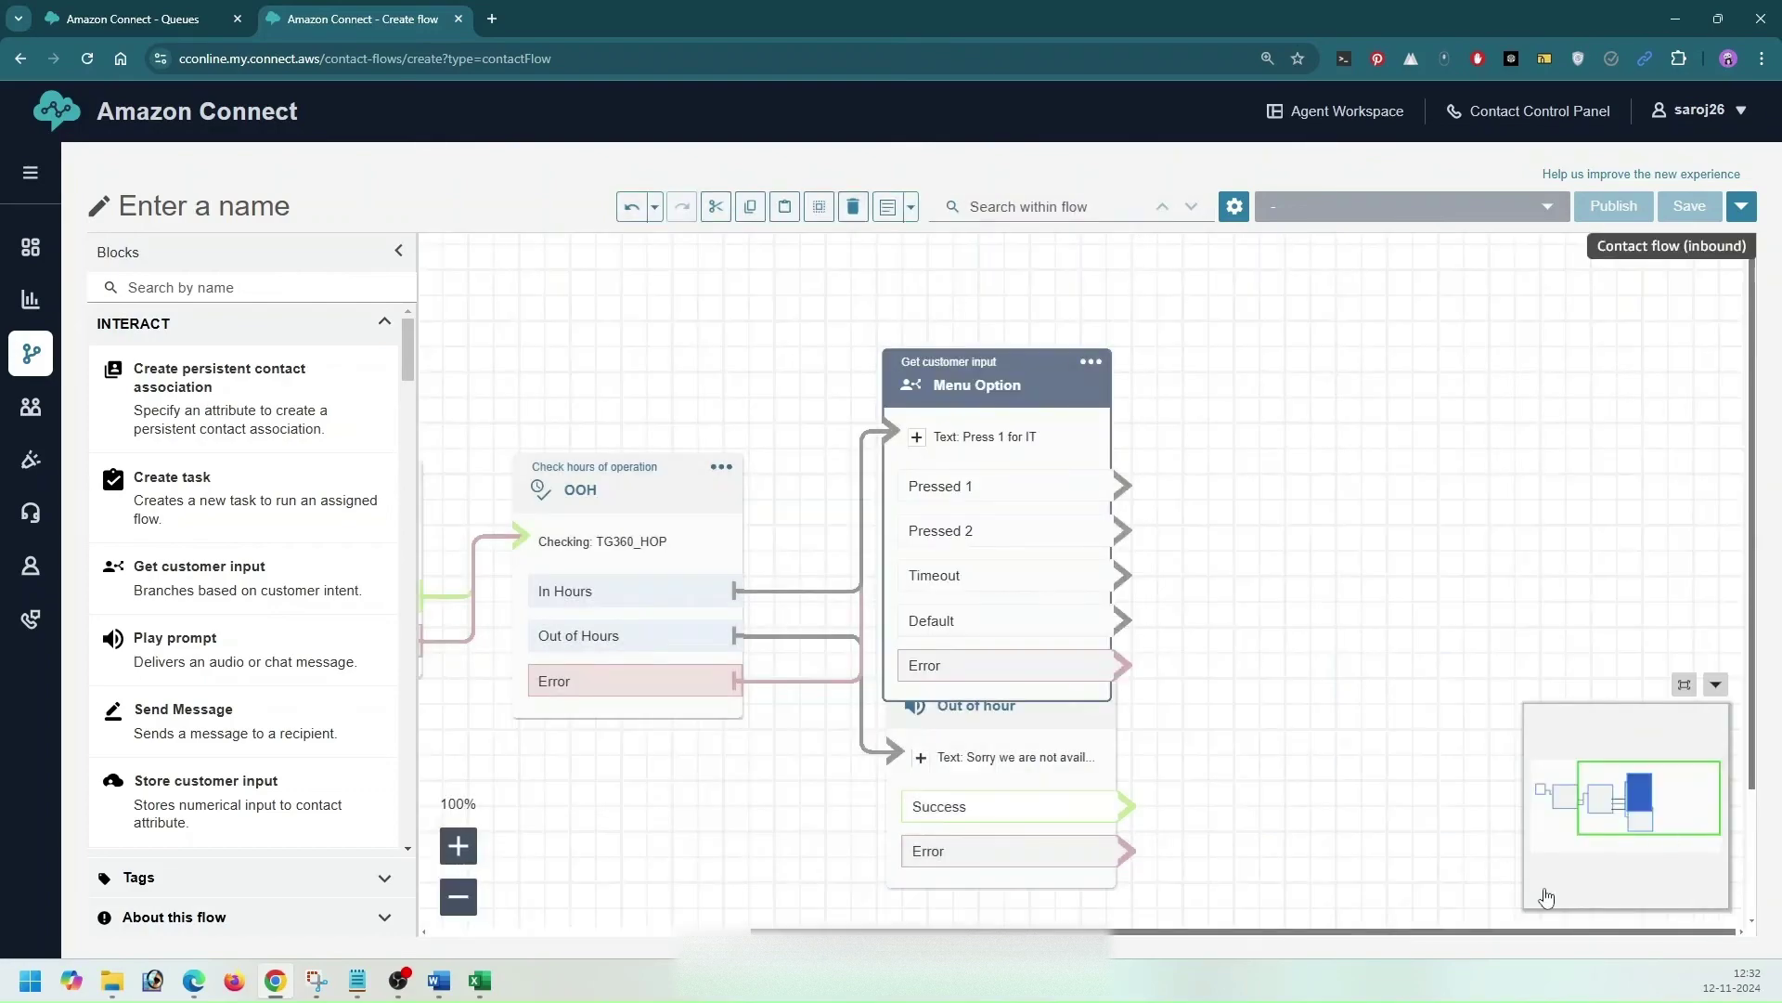
{"action": "left_click_drag", "start_coordinate": [990, 384], "coordinate": [984, 304]}
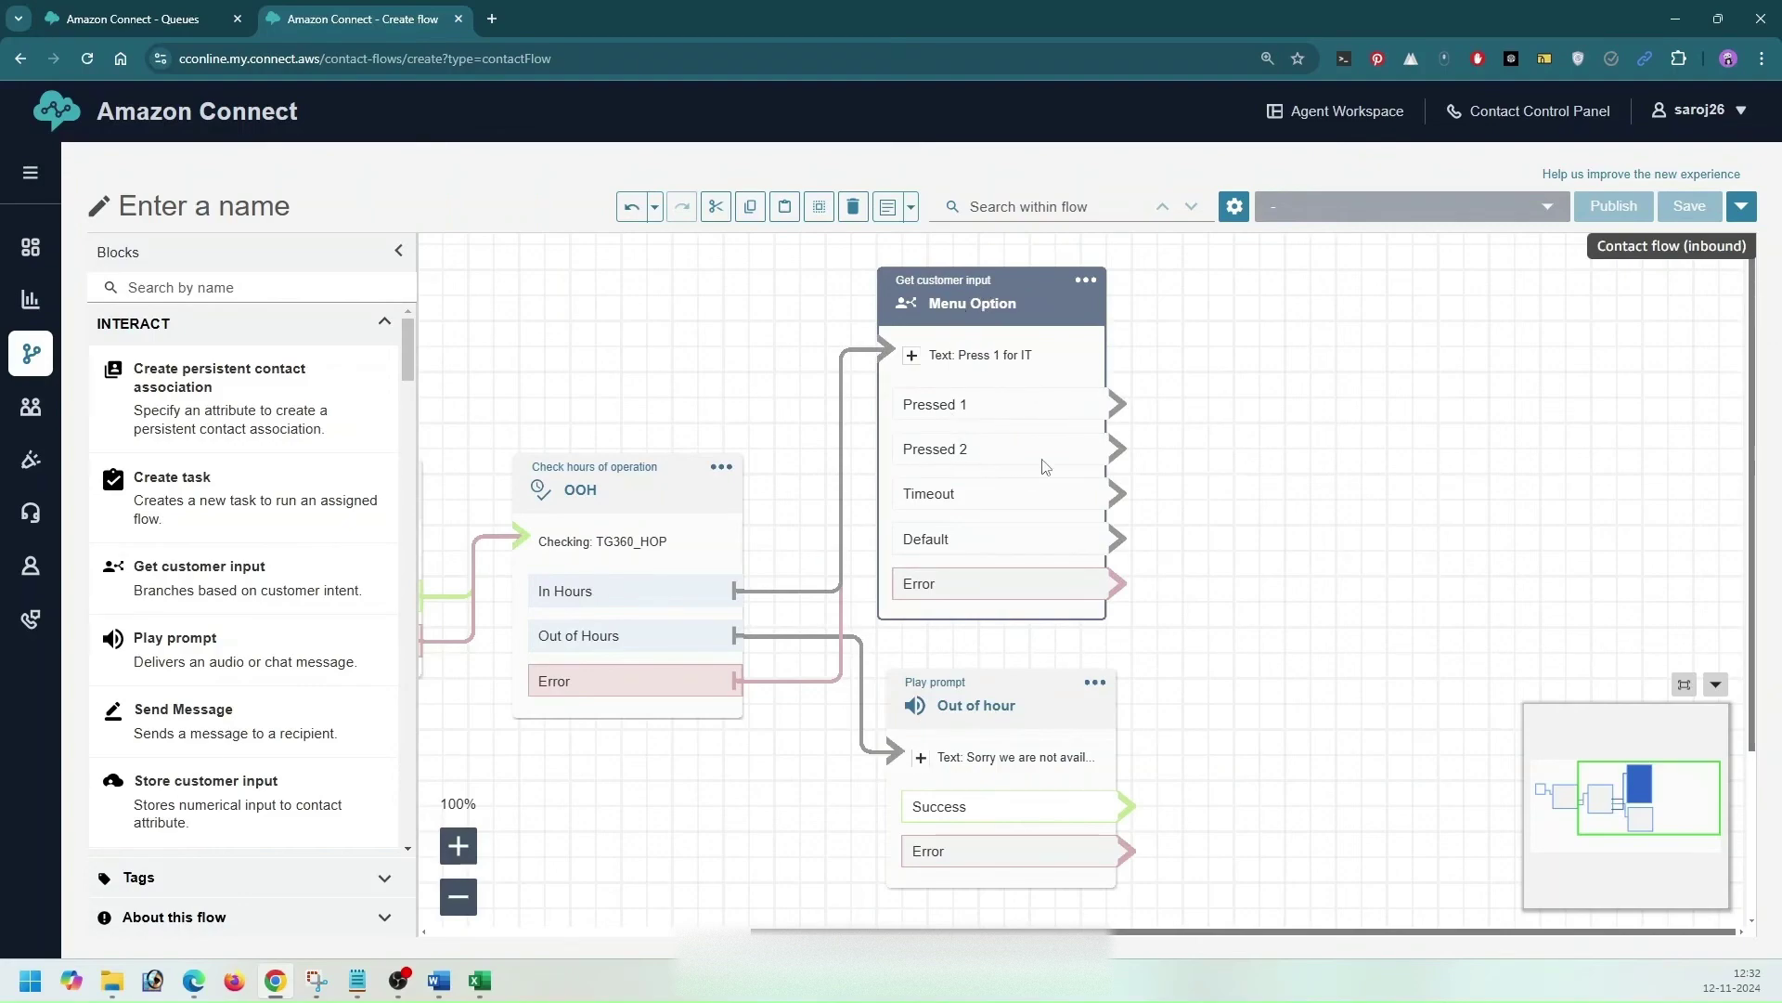
Step: Add a Set working queue block beyond Menu Option and connect the Pressed 1 branch to it
{"action": "left_click_drag", "start_coordinate": [1257, 461], "coordinate": [1098, 493]}
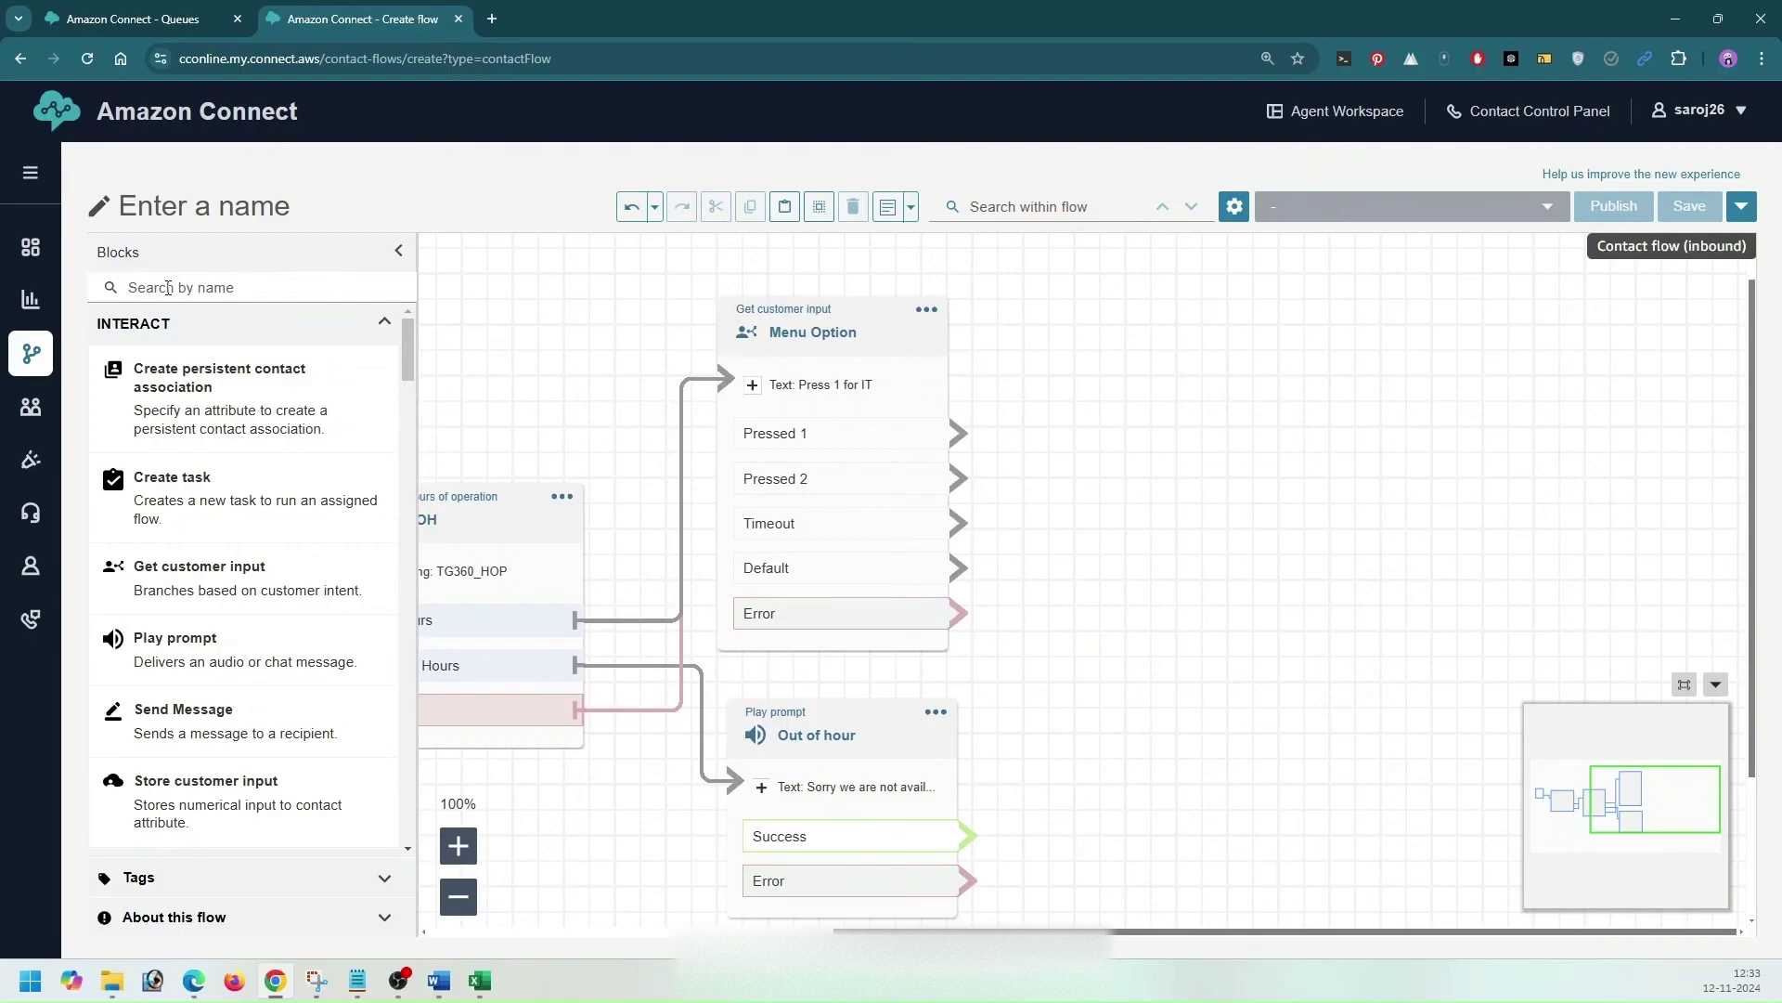
{"action": "scroll", "coordinate": [316, 369], "scroll_direction": "down", "scroll_amount": 2}
{"action": "scroll", "coordinate": [316, 369], "scroll_direction": "down", "scroll_amount": 10}
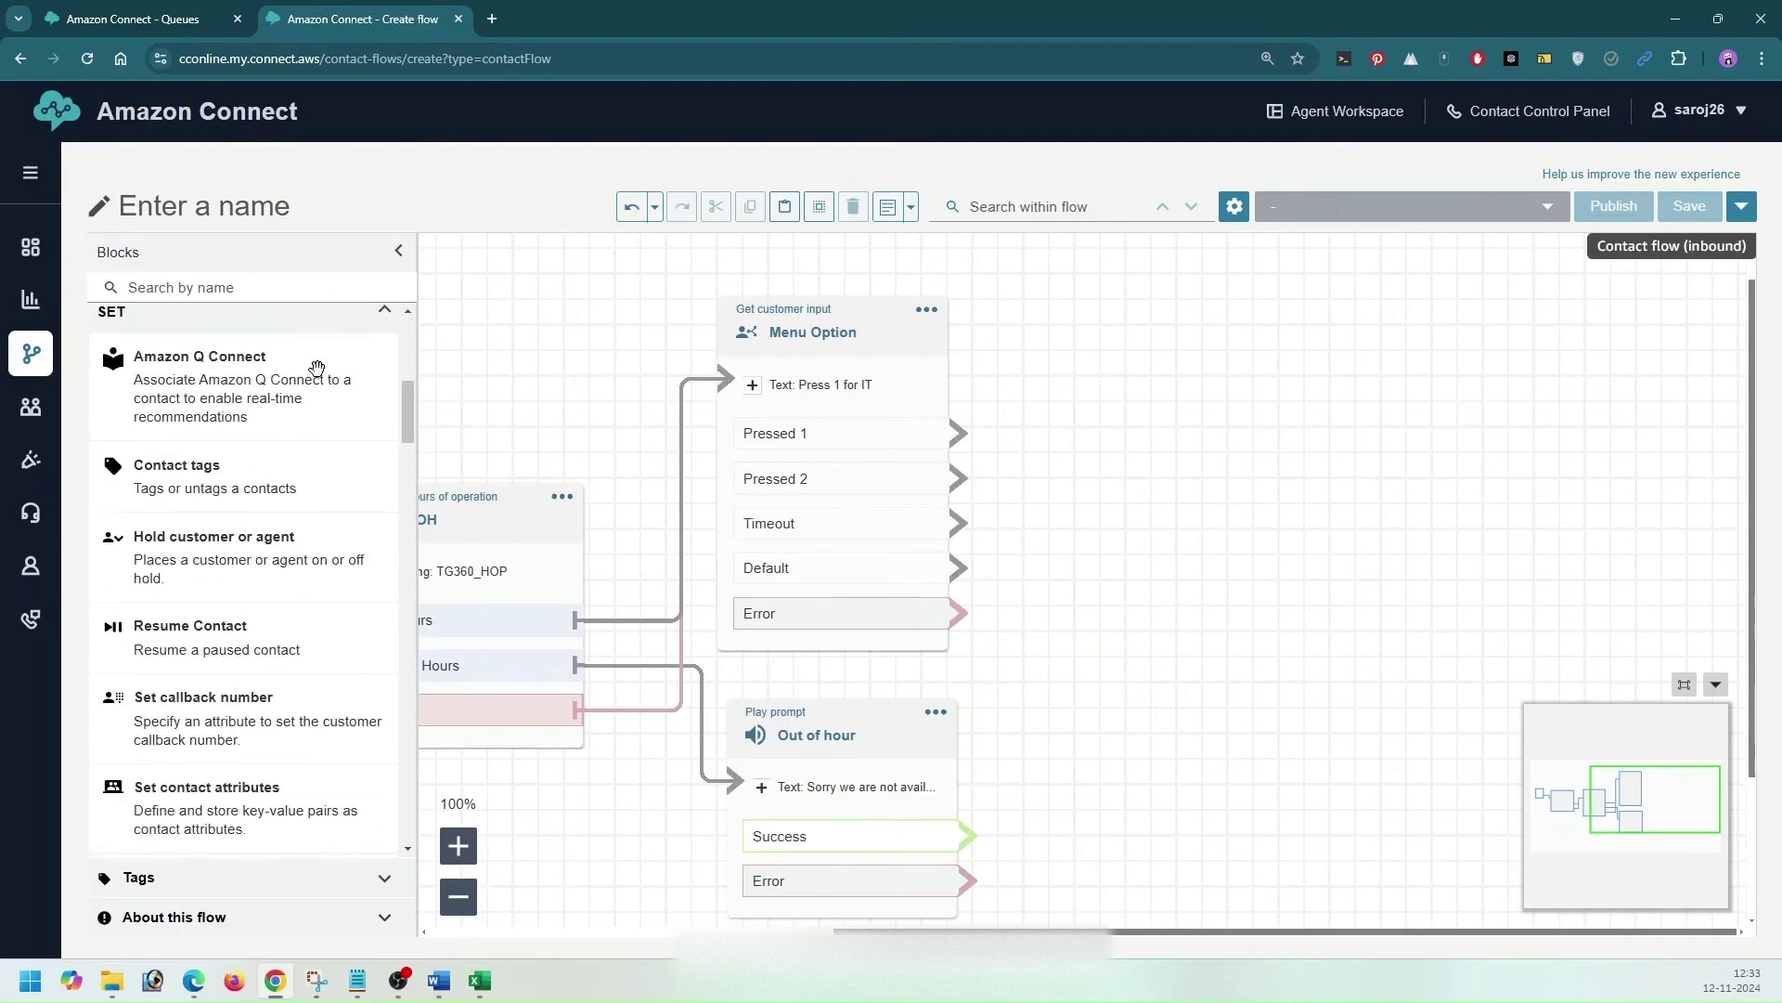
{"action": "scroll", "coordinate": [317, 369], "scroll_direction": "down", "scroll_amount": 4}
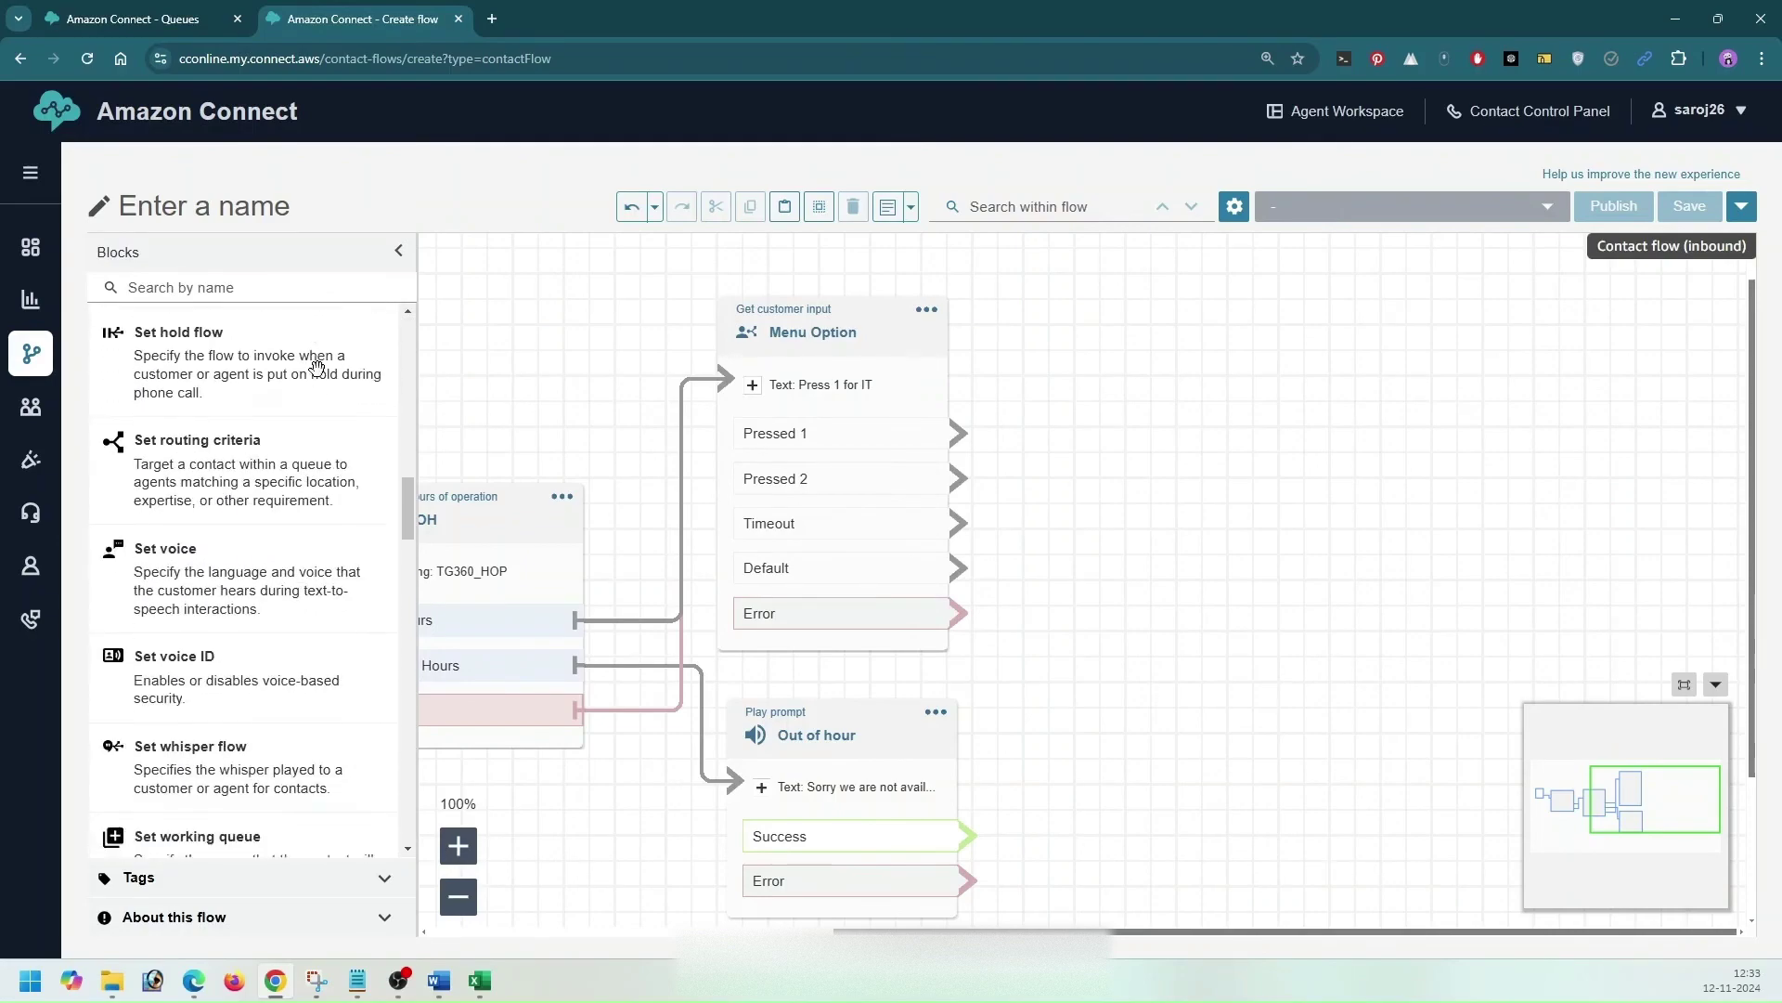
{"action": "scroll", "coordinate": [316, 368], "scroll_direction": "up", "scroll_amount": 3}
{"action": "scroll", "coordinate": [316, 369], "scroll_direction": "up", "scroll_amount": 3}
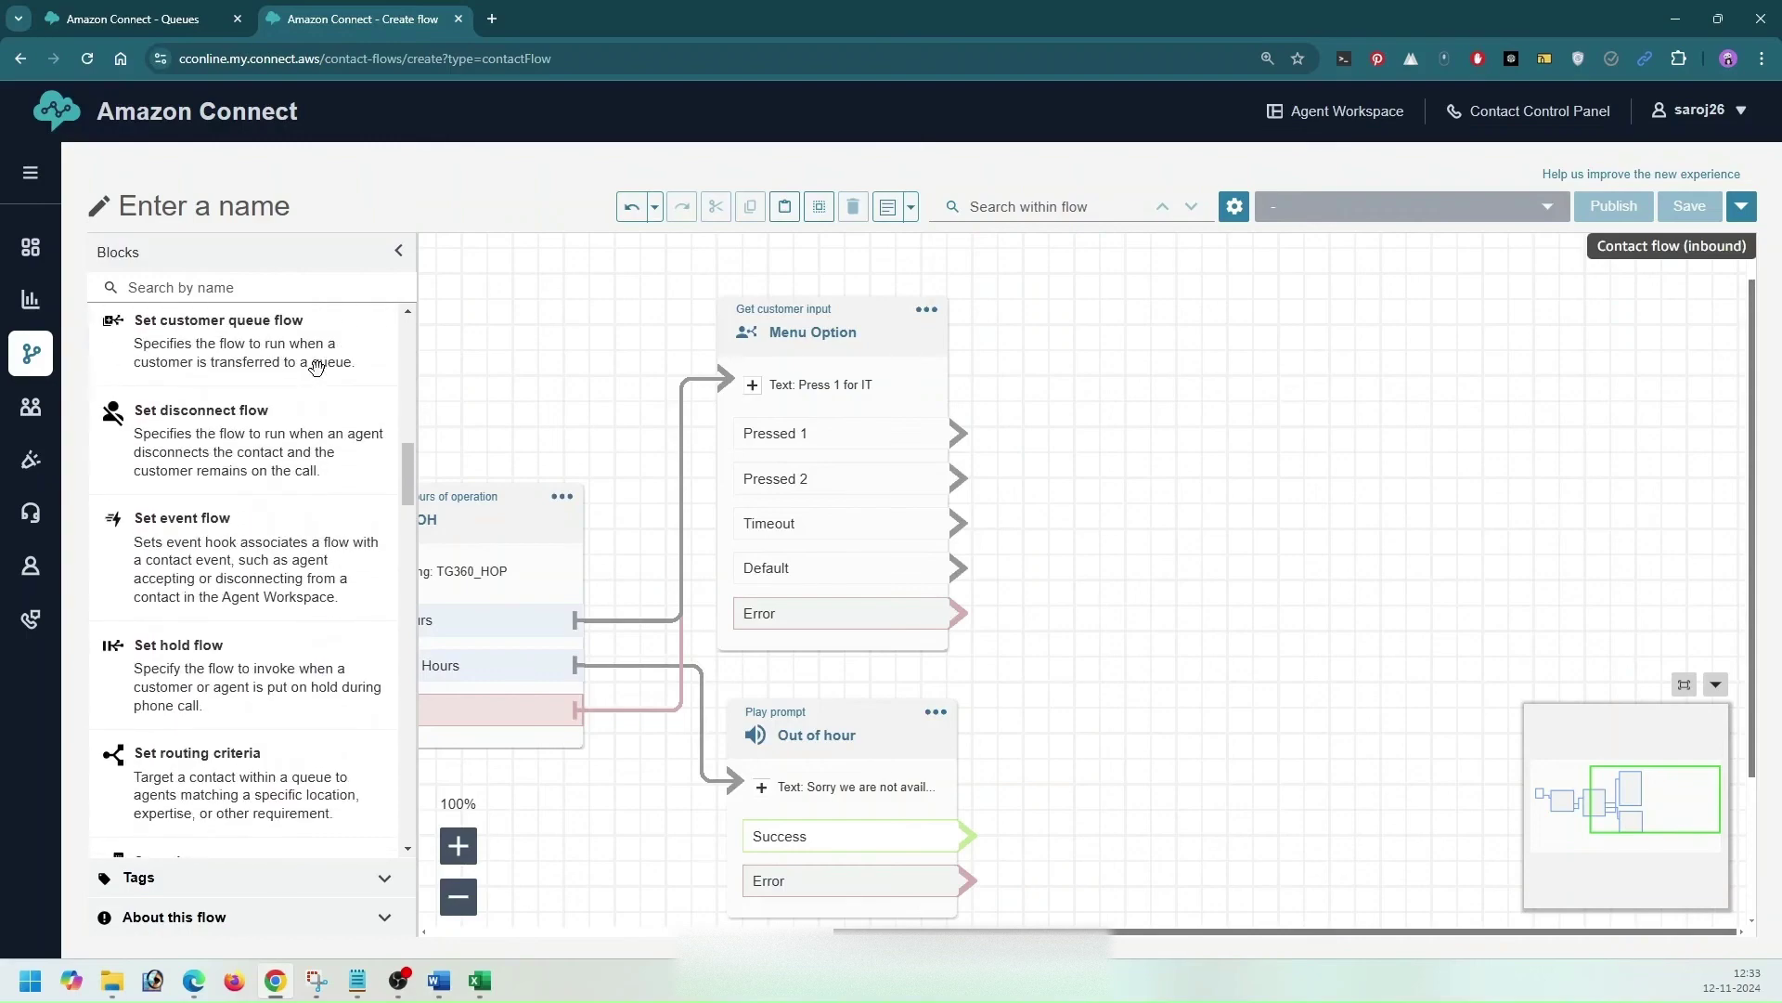
{"action": "scroll", "coordinate": [317, 369], "scroll_direction": "down", "scroll_amount": 1}
{"action": "scroll", "coordinate": [316, 369], "scroll_direction": "down", "scroll_amount": 7}
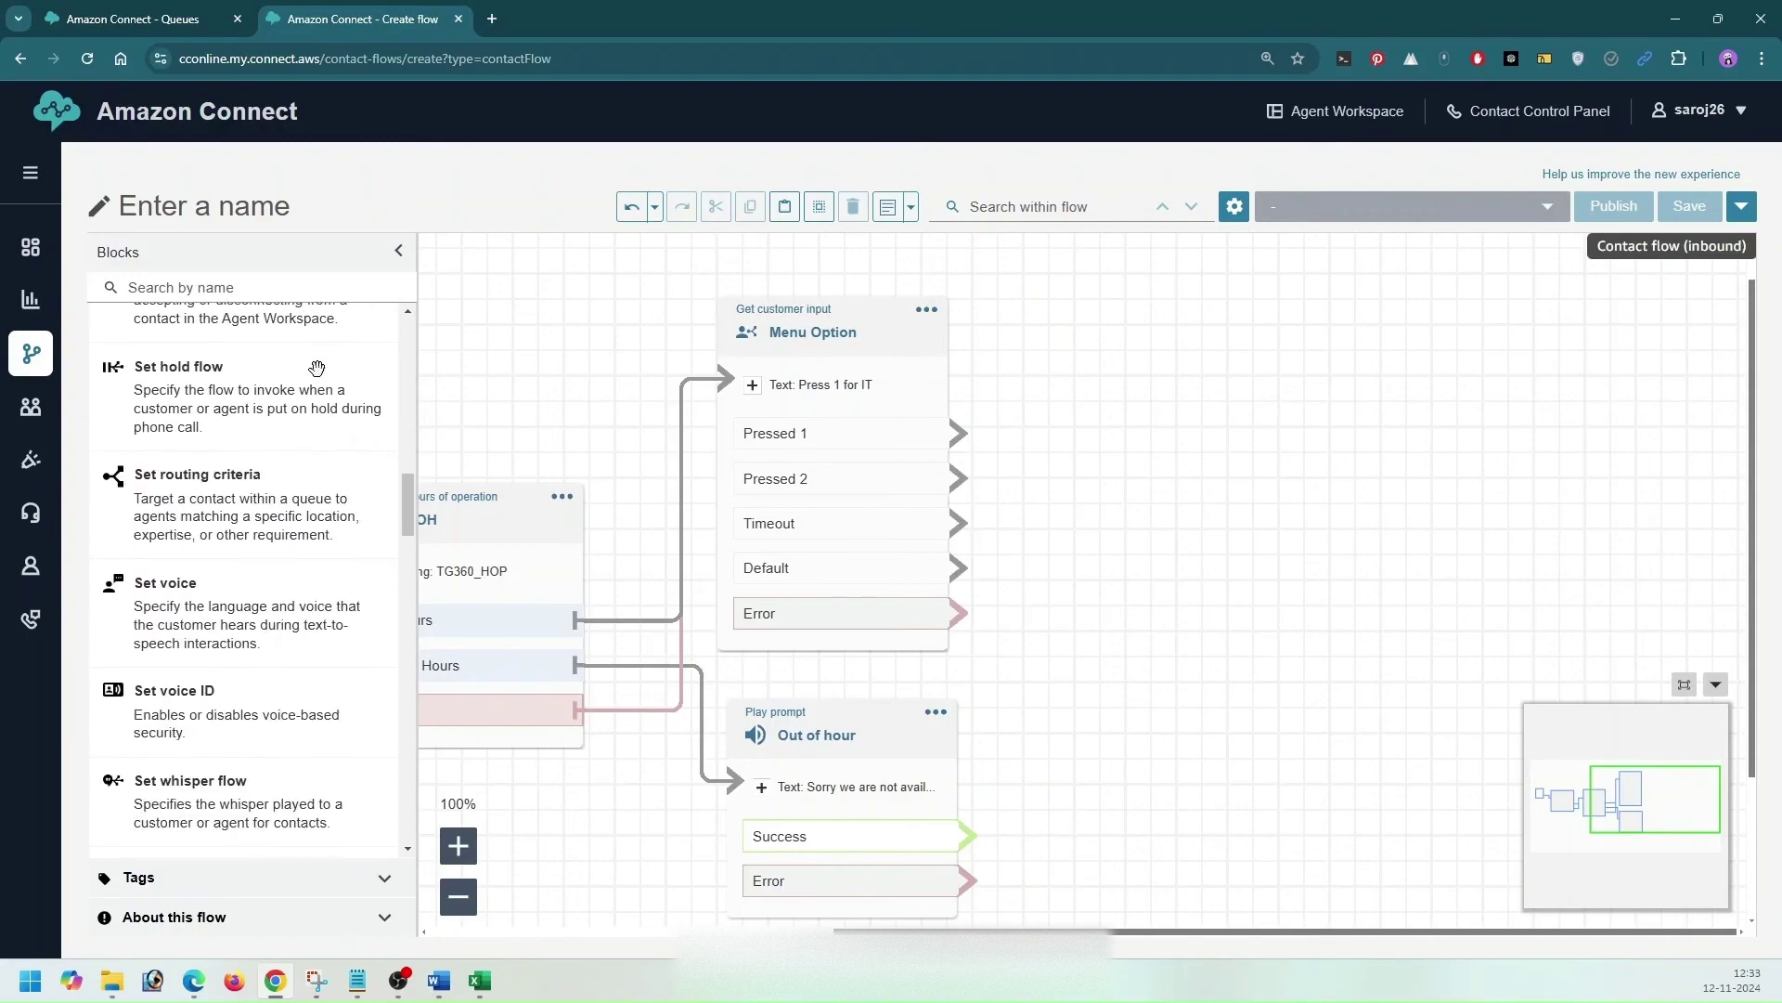
{"action": "scroll", "coordinate": [279, 582], "scroll_direction": "up", "scroll_amount": 1}
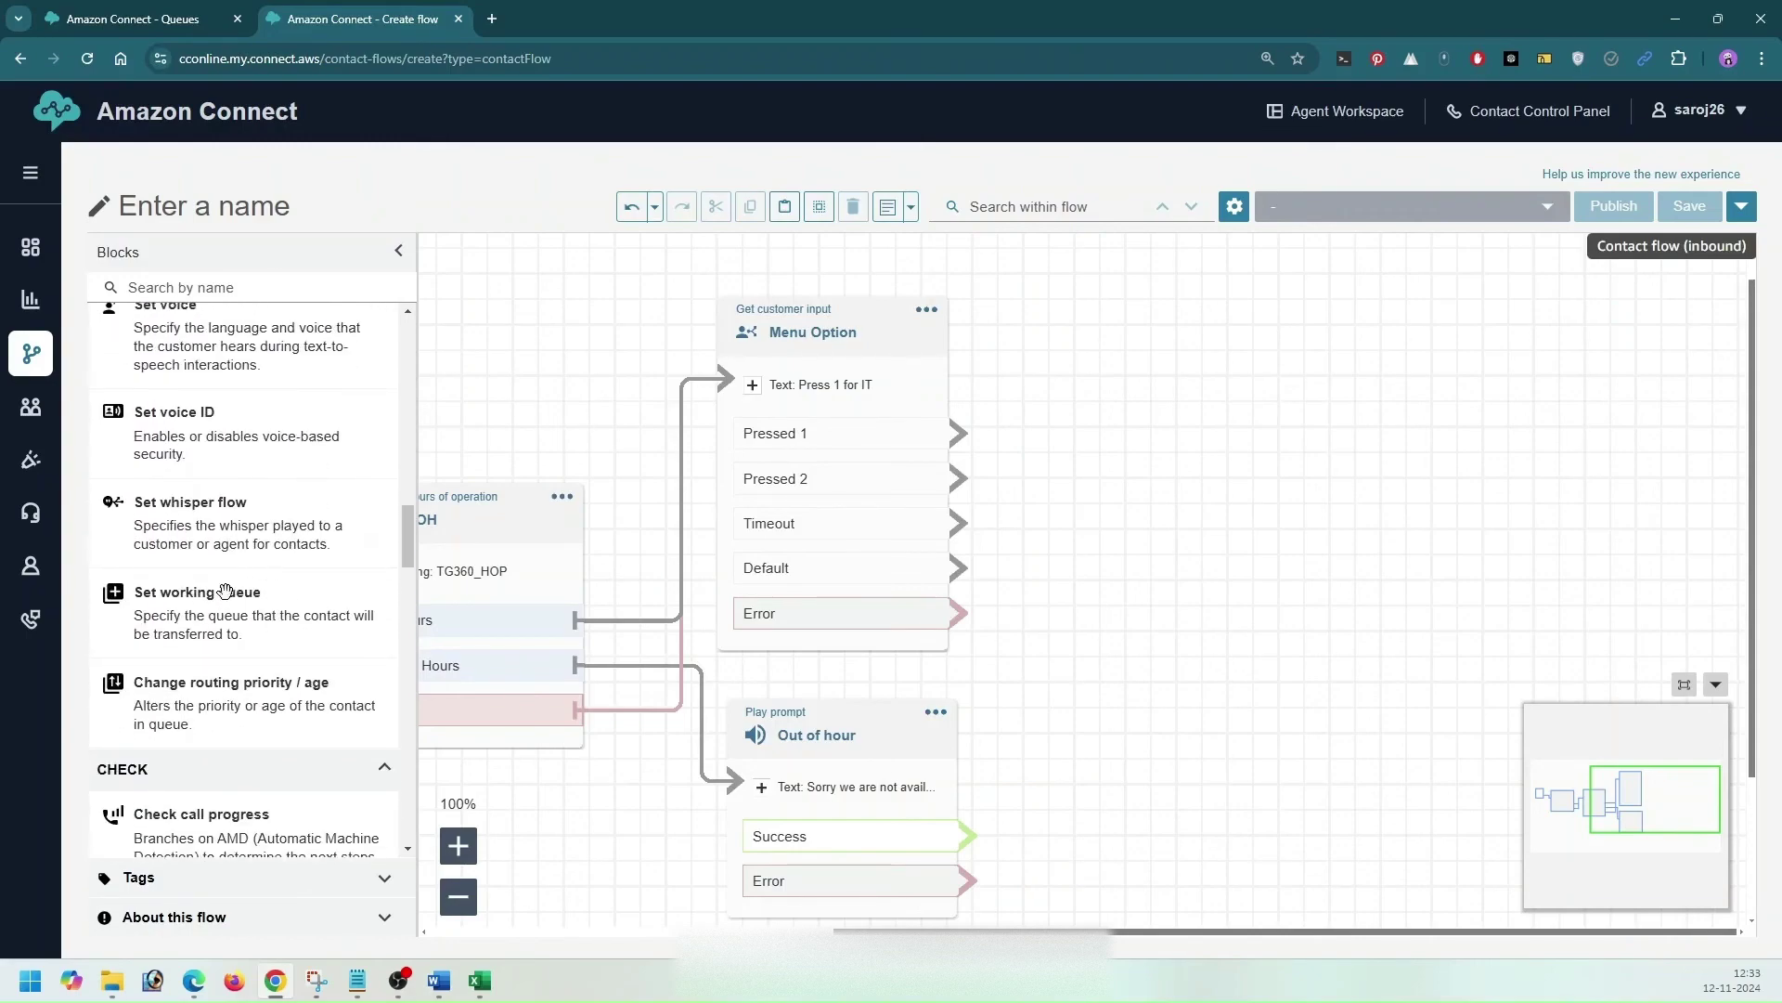
{"action": "left_click_drag", "start_coordinate": [202, 615], "coordinate": [1173, 298]}
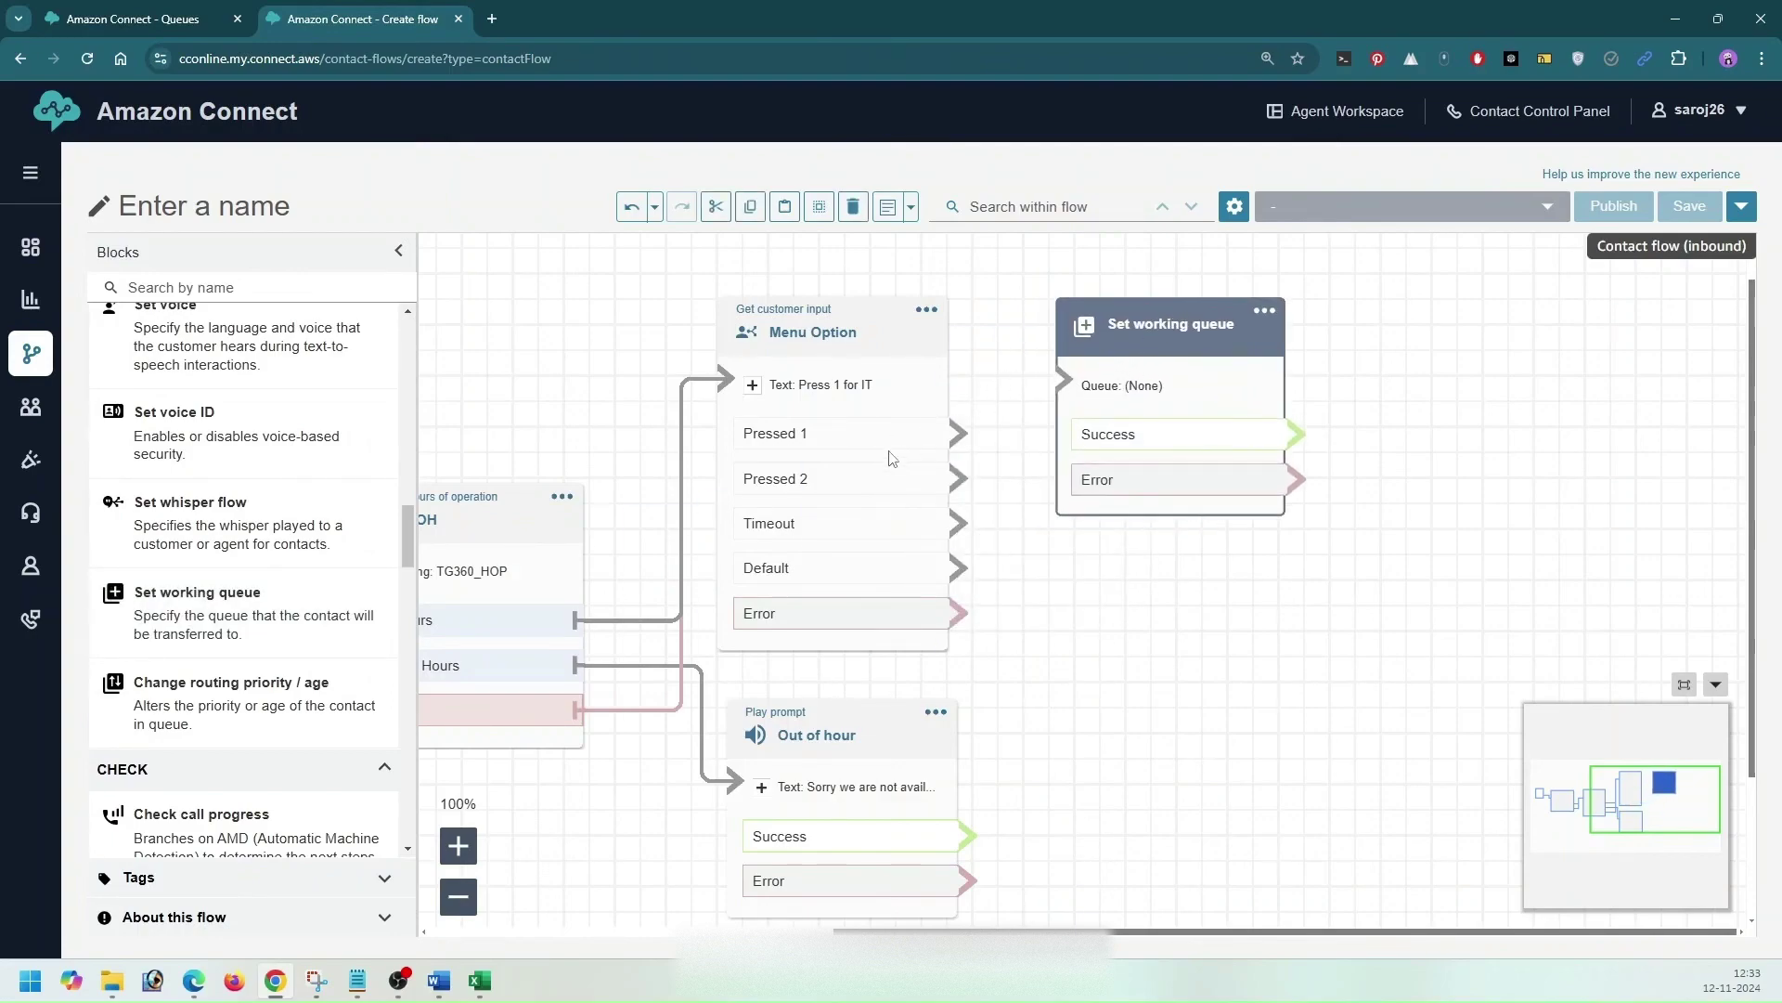
{"action": "left_click_drag", "start_coordinate": [959, 434], "coordinate": [1065, 391]}
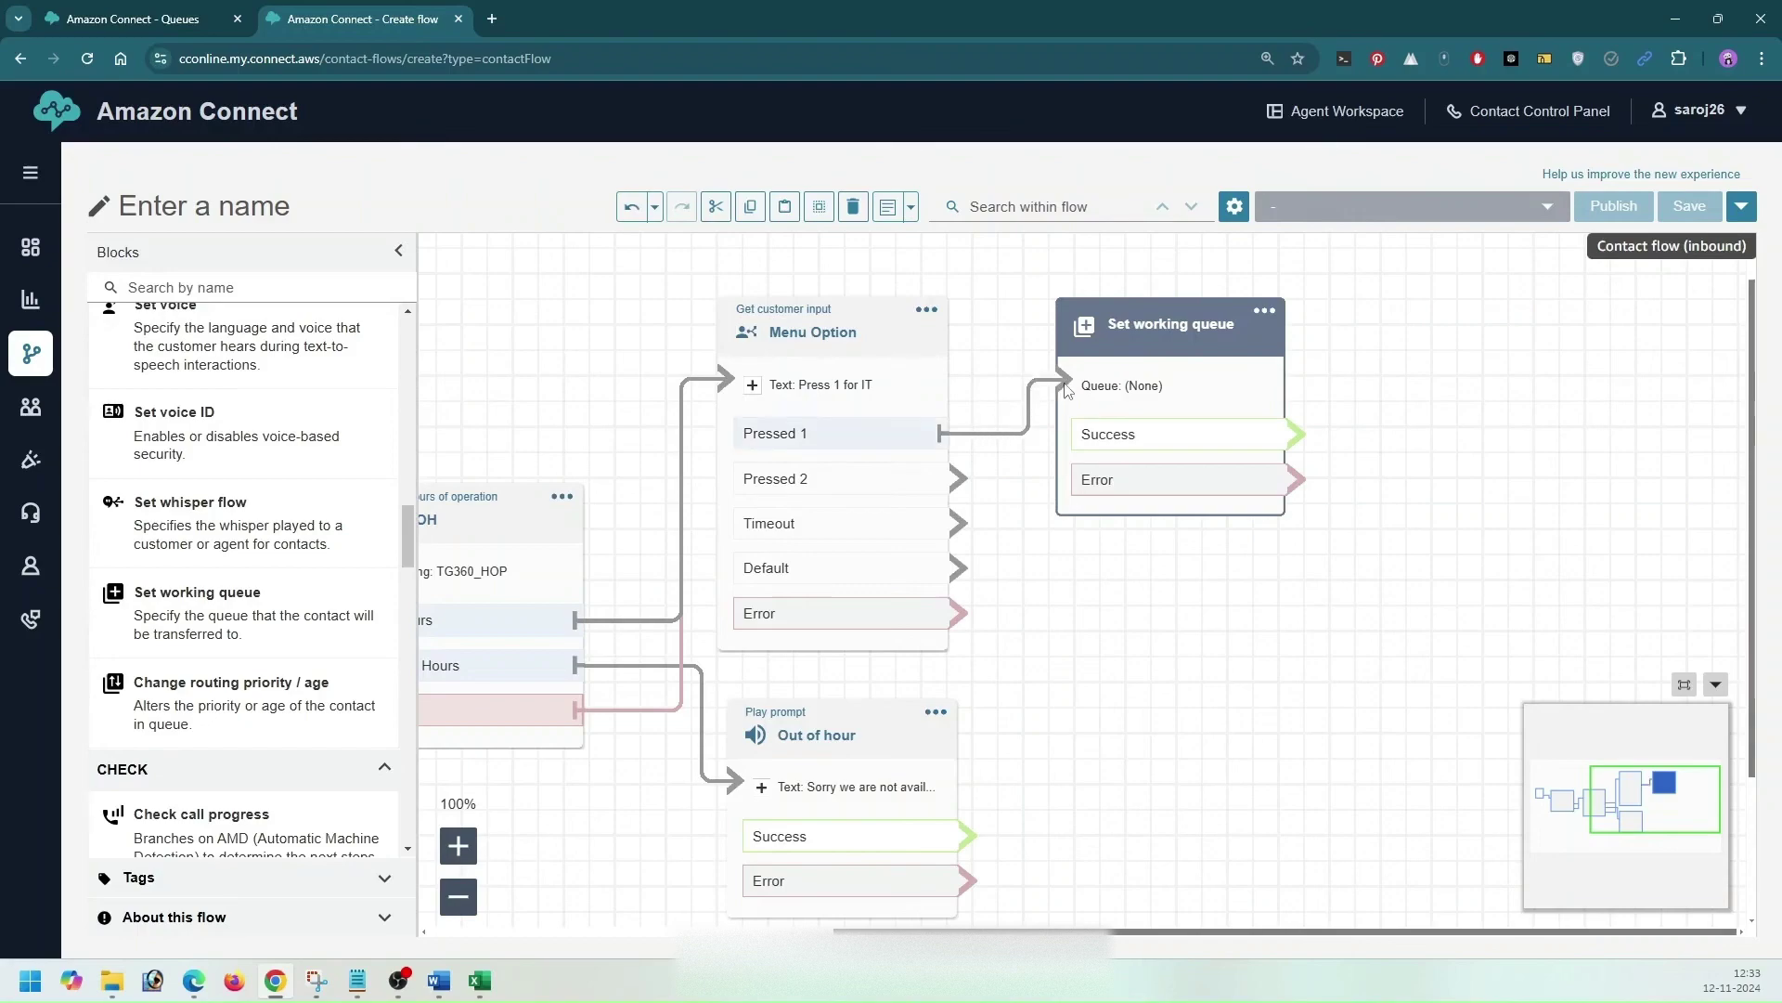
Step: Add a second Set working queue block below the first, connect Pressed 2 to it, and align the two queue blocks
{"action": "left_click_drag", "start_coordinate": [209, 617], "coordinate": [1177, 568]}
{"action": "left_click_drag", "start_coordinate": [959, 478], "coordinate": [1070, 650]}
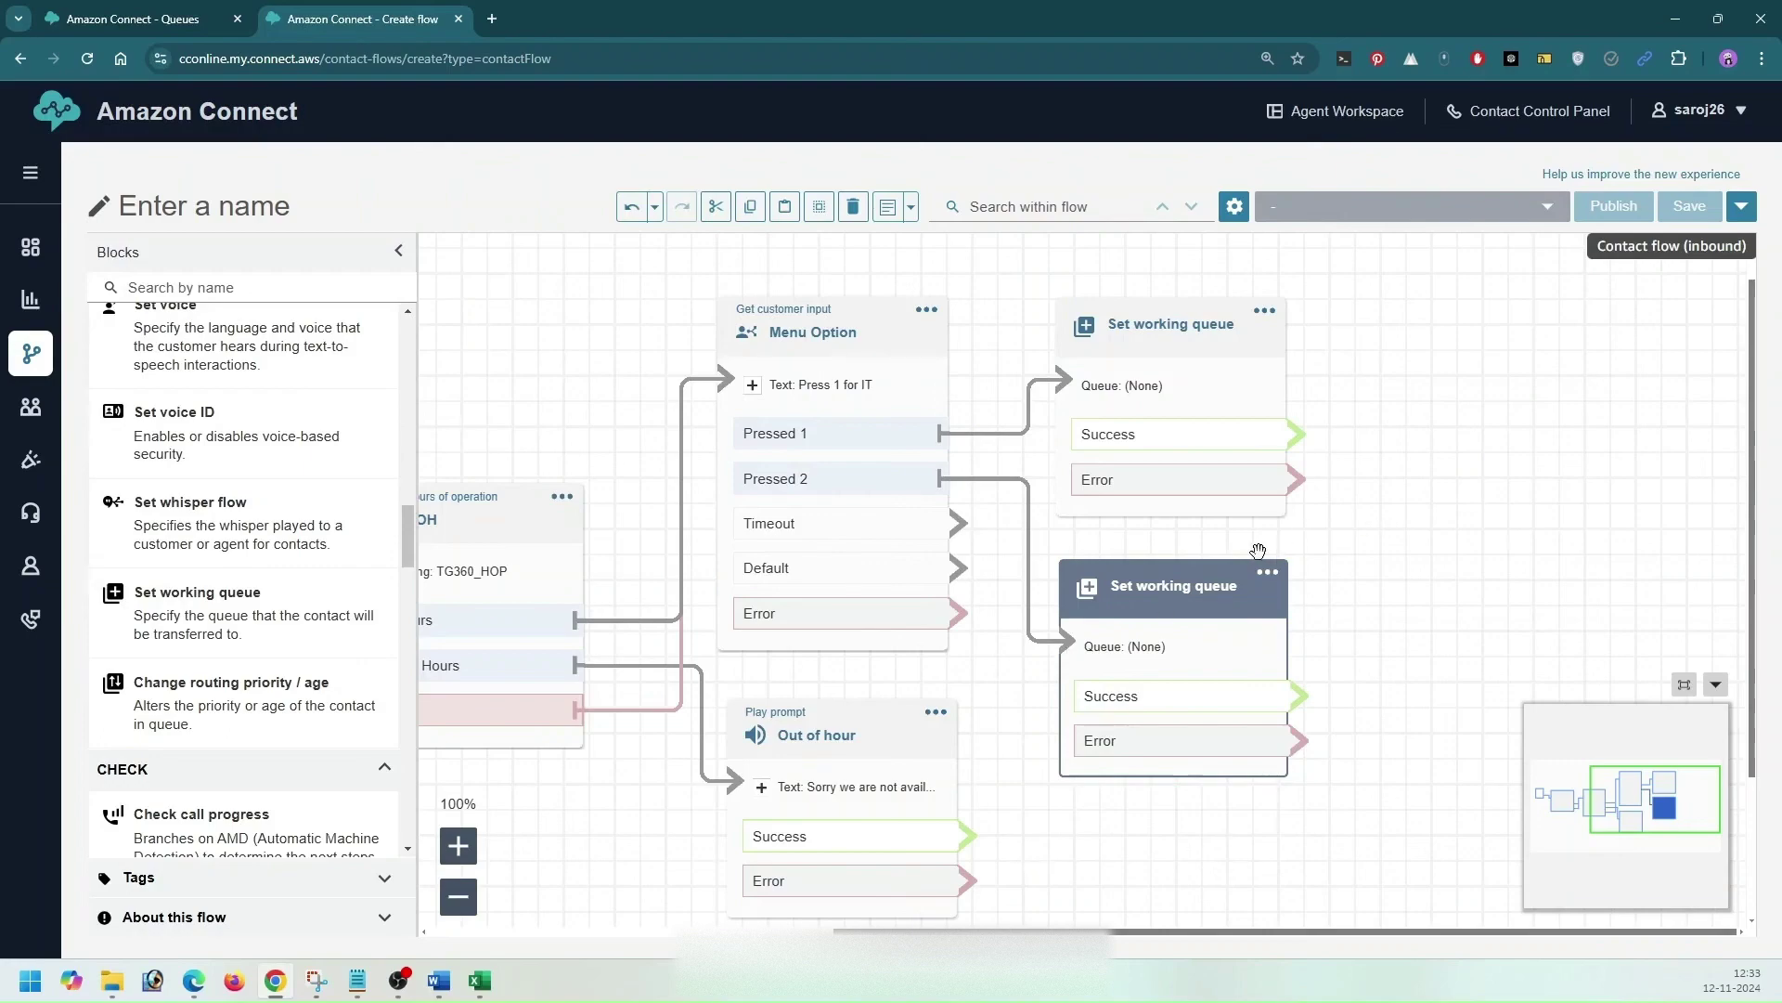
{"action": "left_click_drag", "start_coordinate": [1204, 591], "coordinate": [1222, 581]}
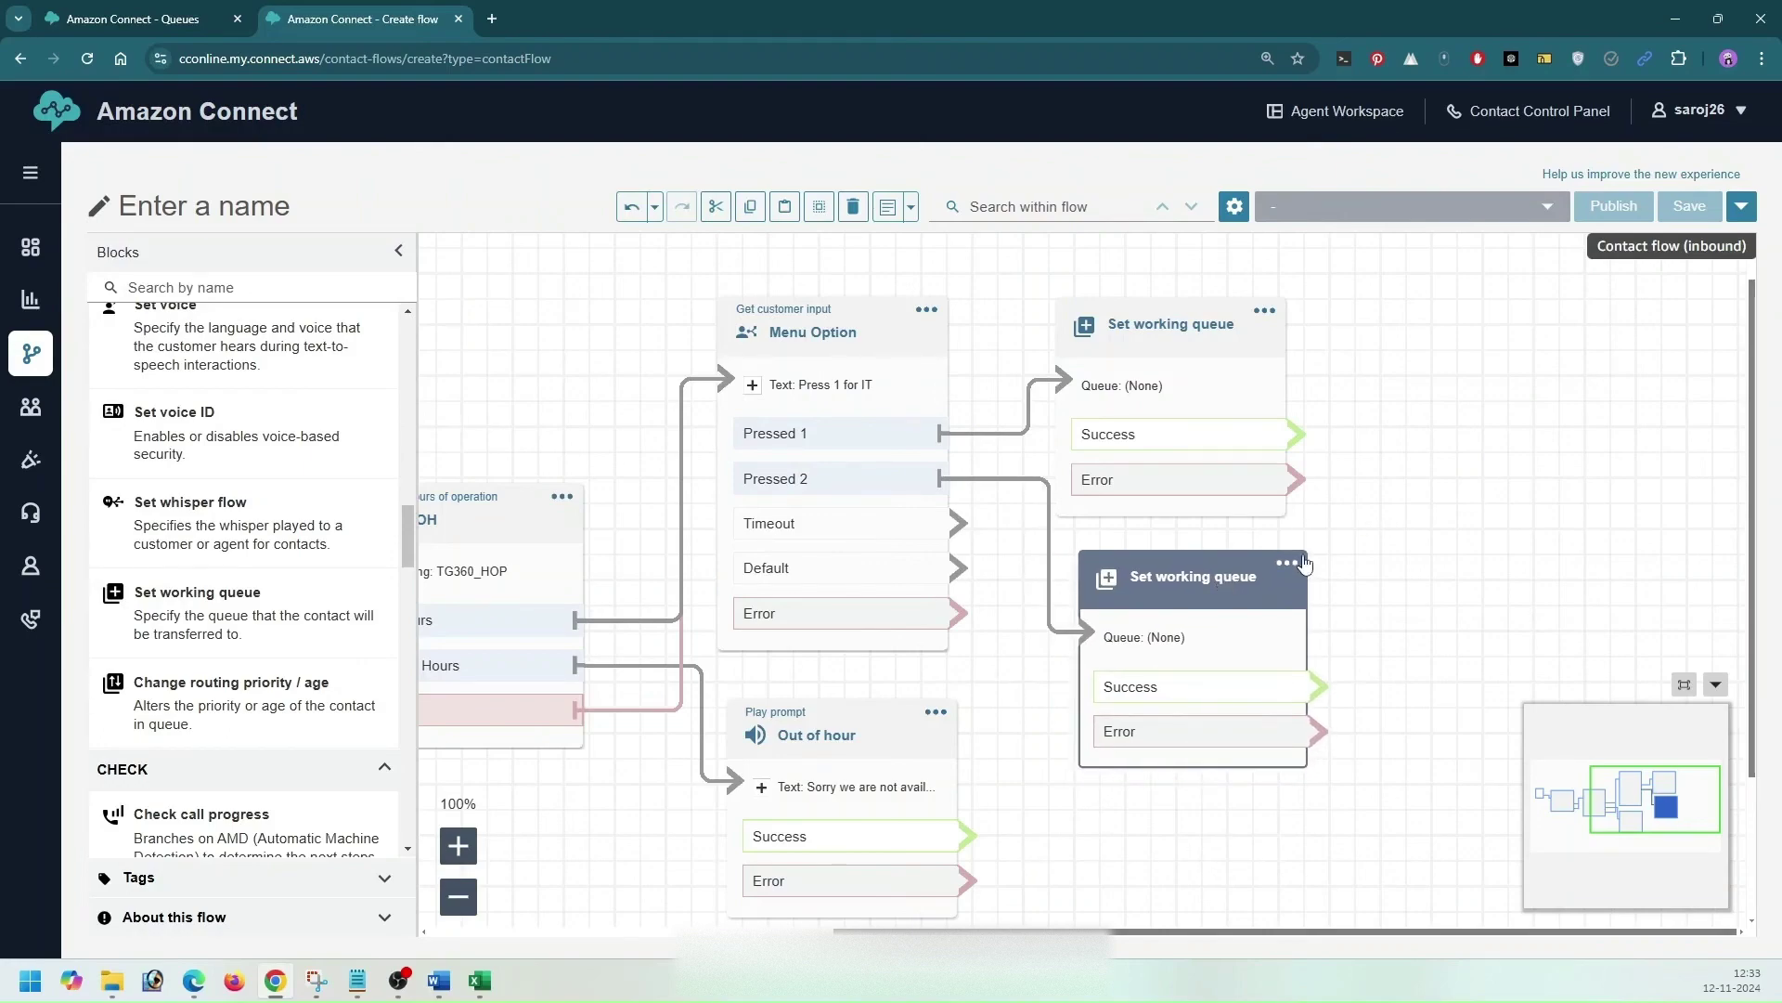
{"action": "left_click_drag", "start_coordinate": [1195, 338], "coordinate": [1217, 323]}
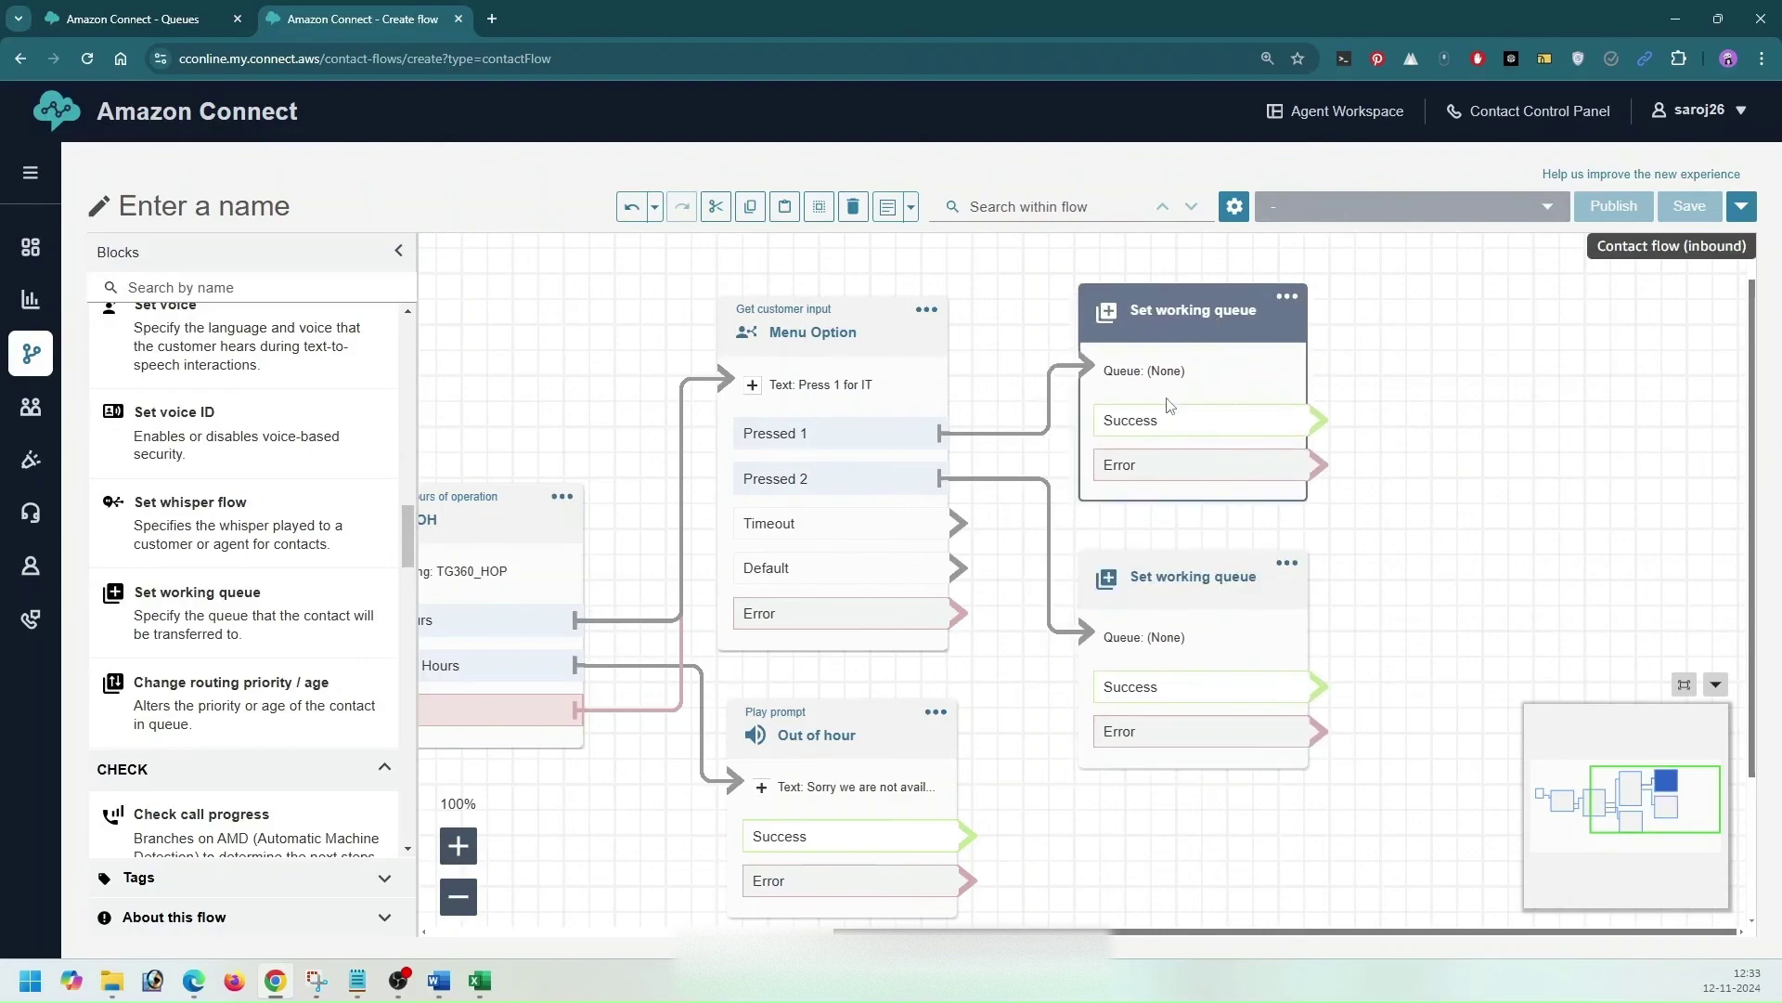
Step: Name the working queue block on the Pressed 1 branch "ITSD Q" and set its queue manually to ITSD_TG360_Q
{"action": "left_click", "coordinate": [1188, 321]}
{"action": "left_click", "coordinate": [1375, 378]}
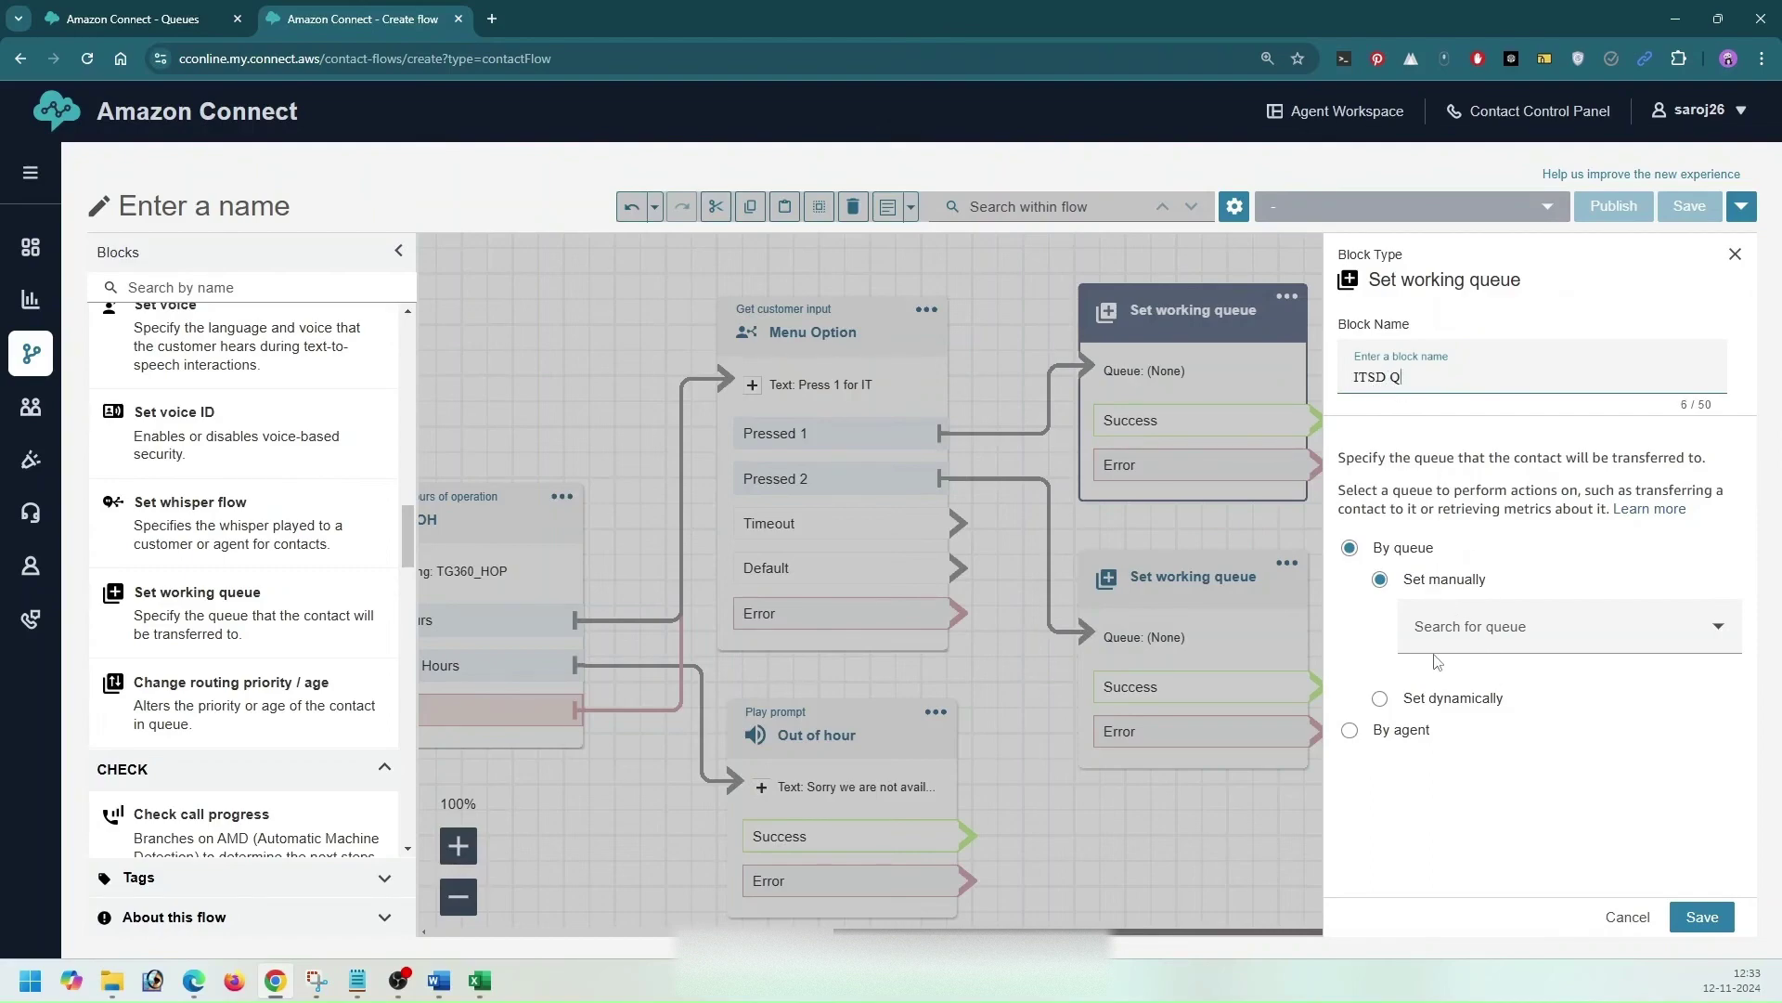
{"action": "left_click", "coordinate": [1476, 645]}
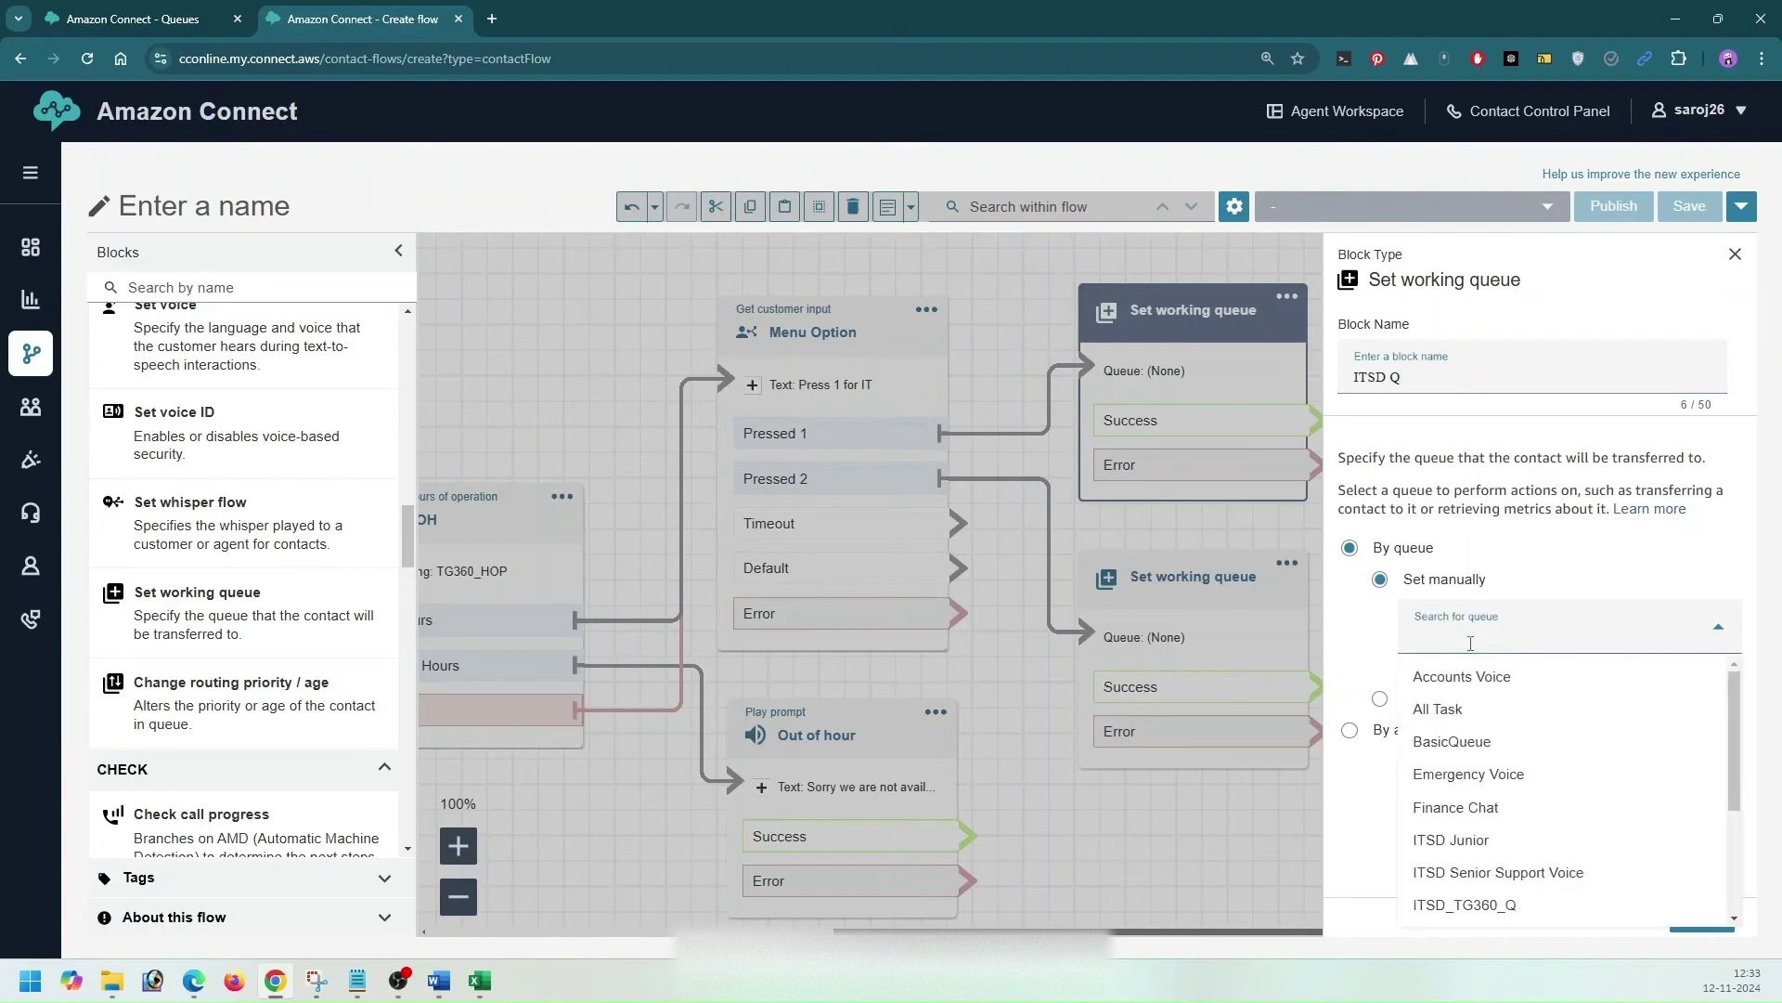
{"action": "scroll", "coordinate": [1485, 710], "scroll_direction": "down", "scroll_amount": 1}
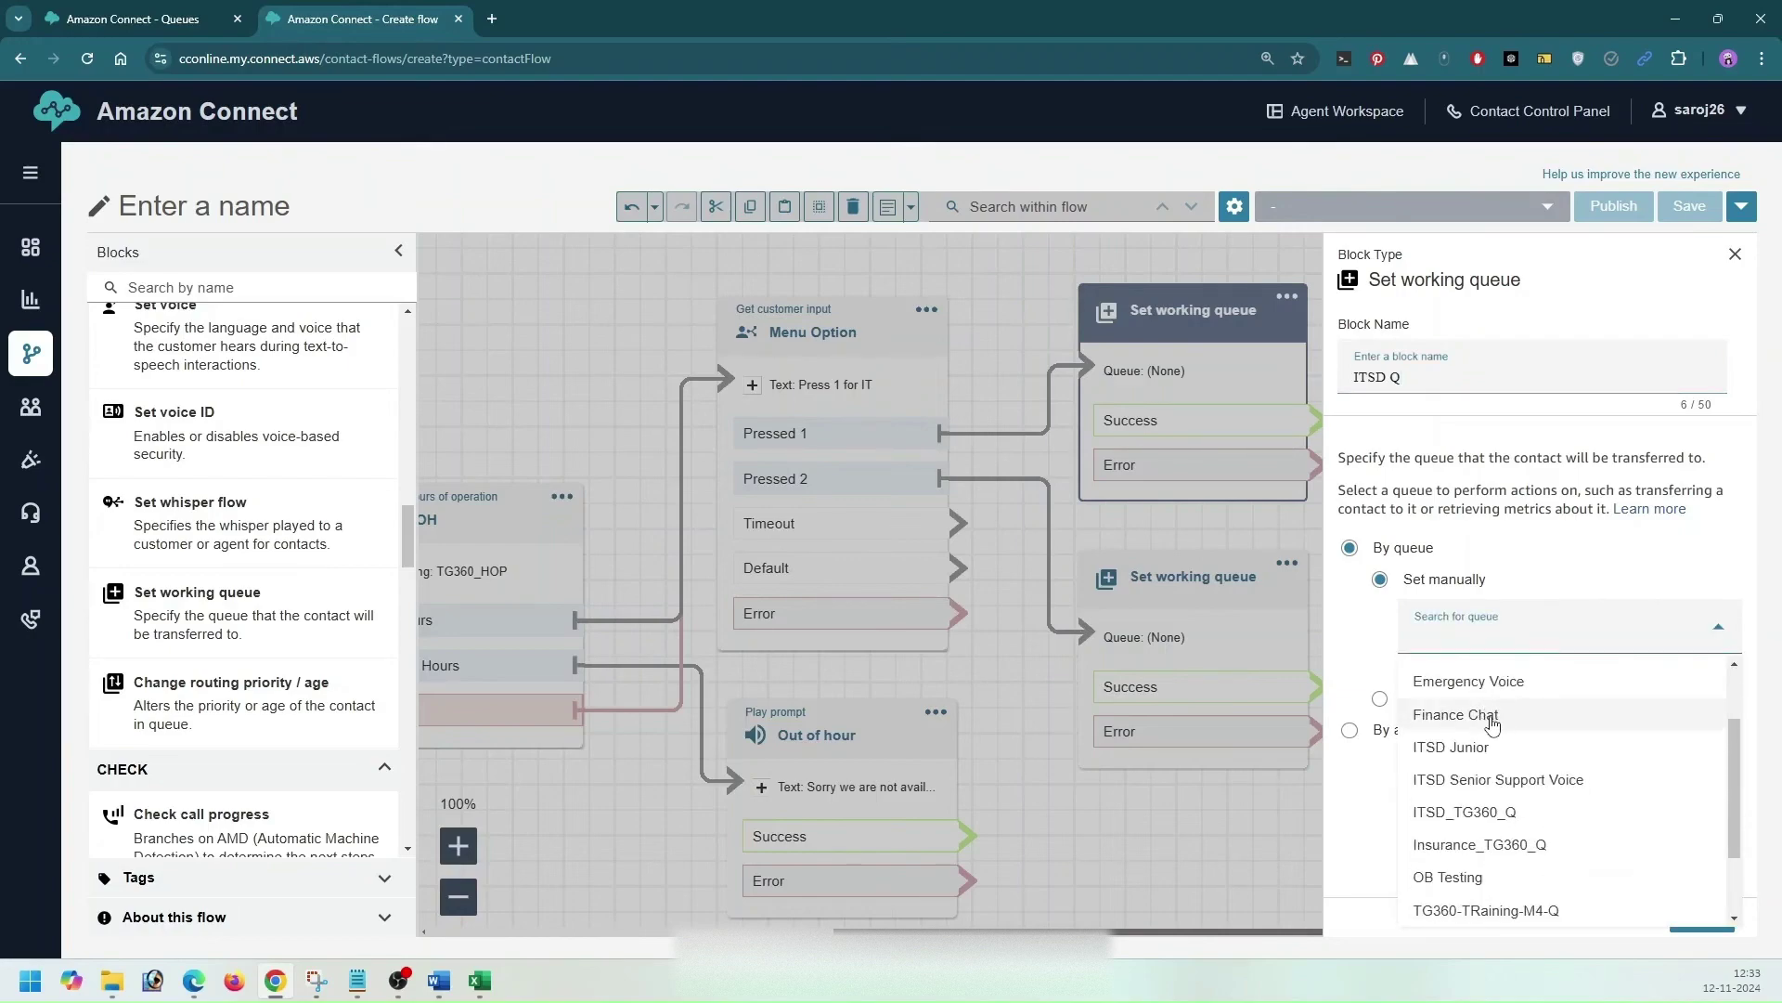
{"action": "left_click", "coordinate": [1490, 813]}
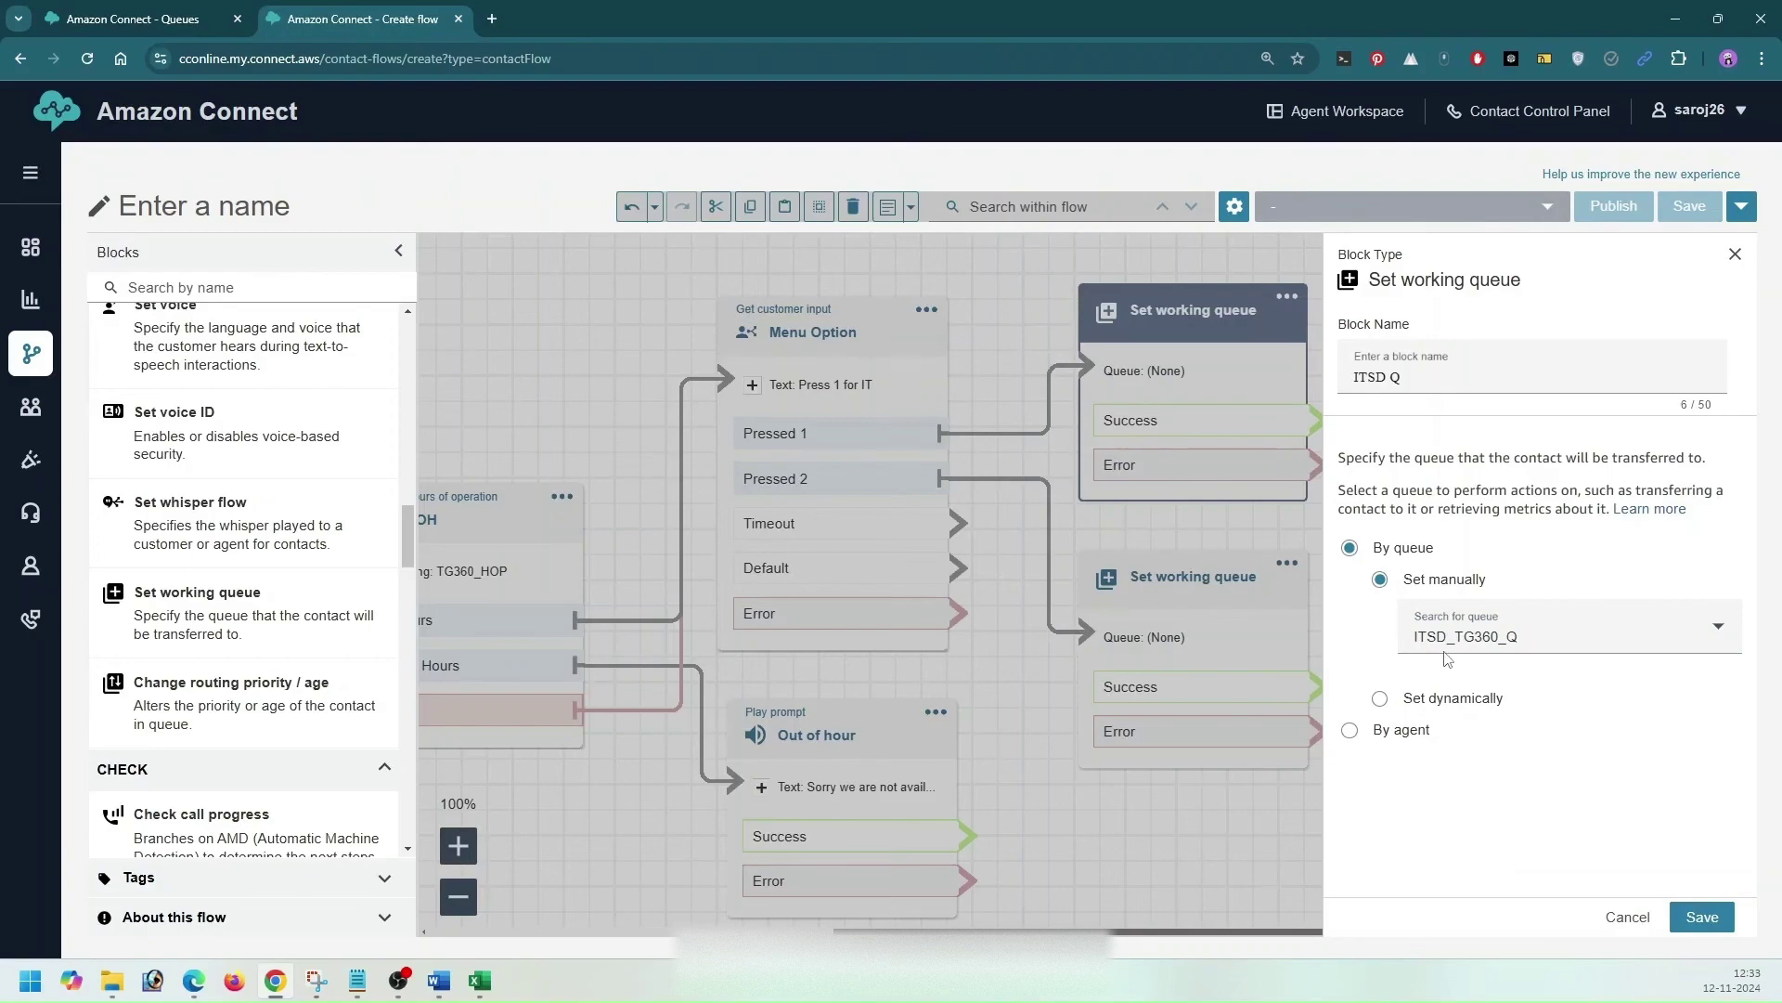
Step: Preview the By agent choices, return the ITSD Q block to By queue, and save it
{"action": "left_click", "coordinate": [1393, 732]}
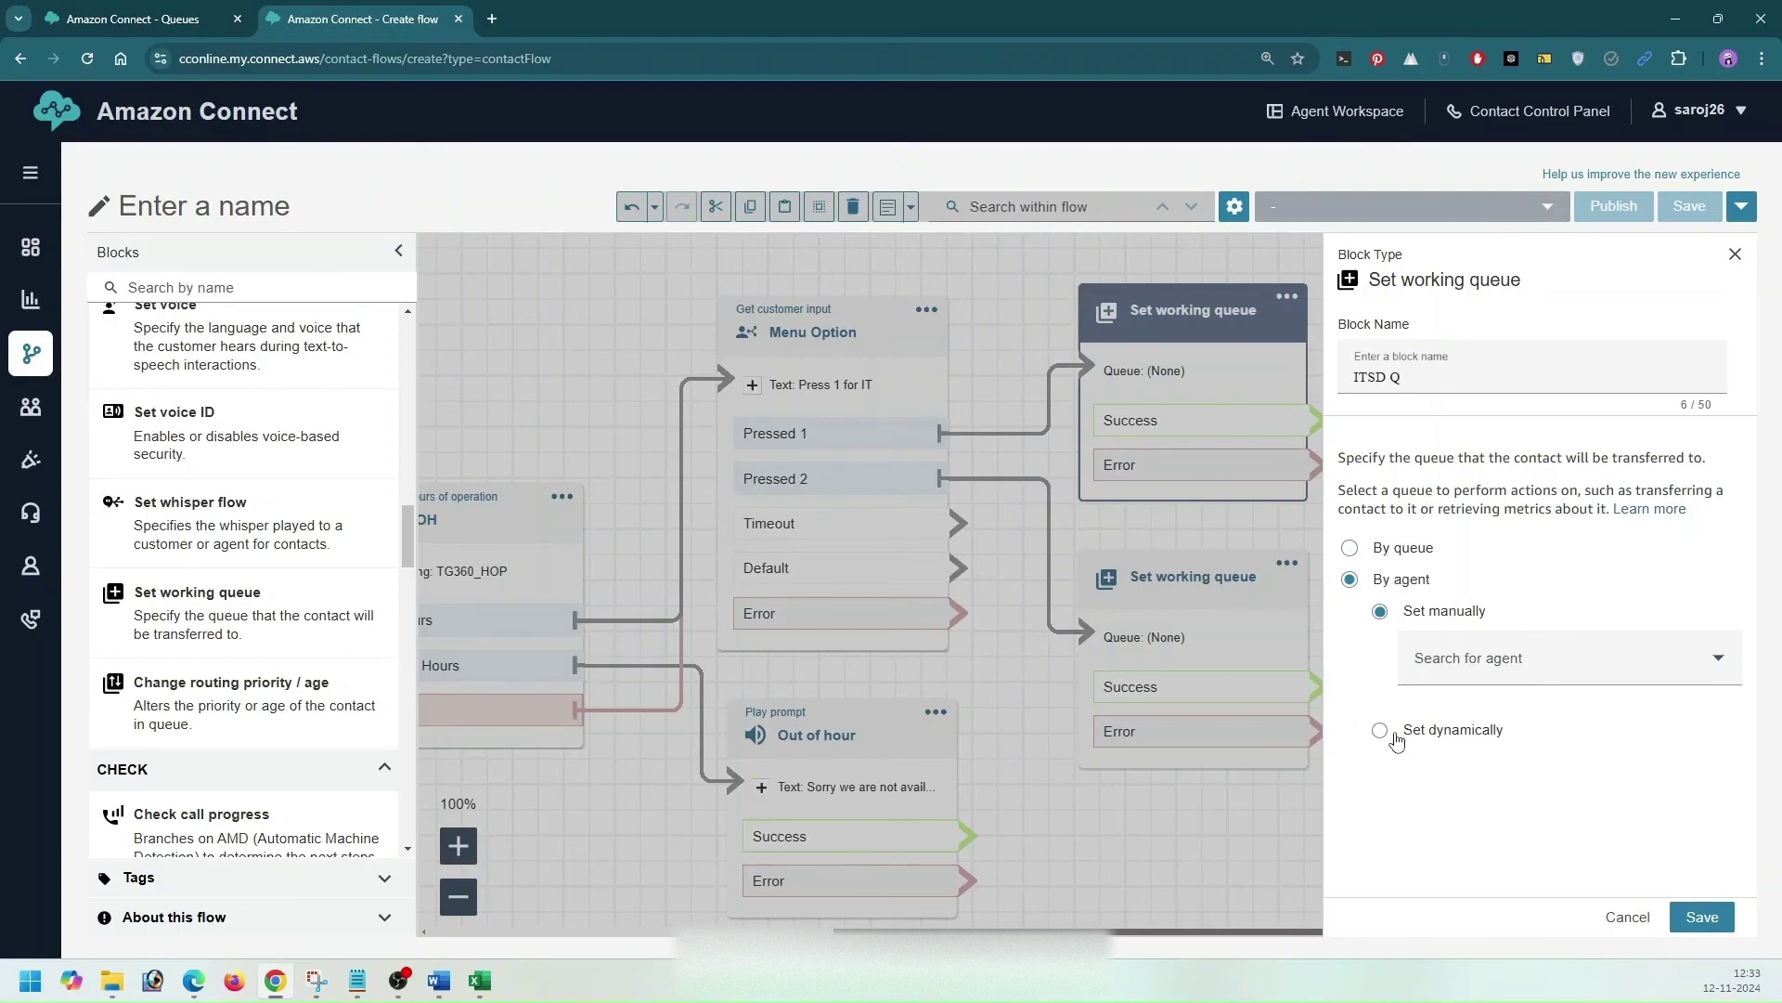
{"action": "left_click", "coordinate": [1483, 661]}
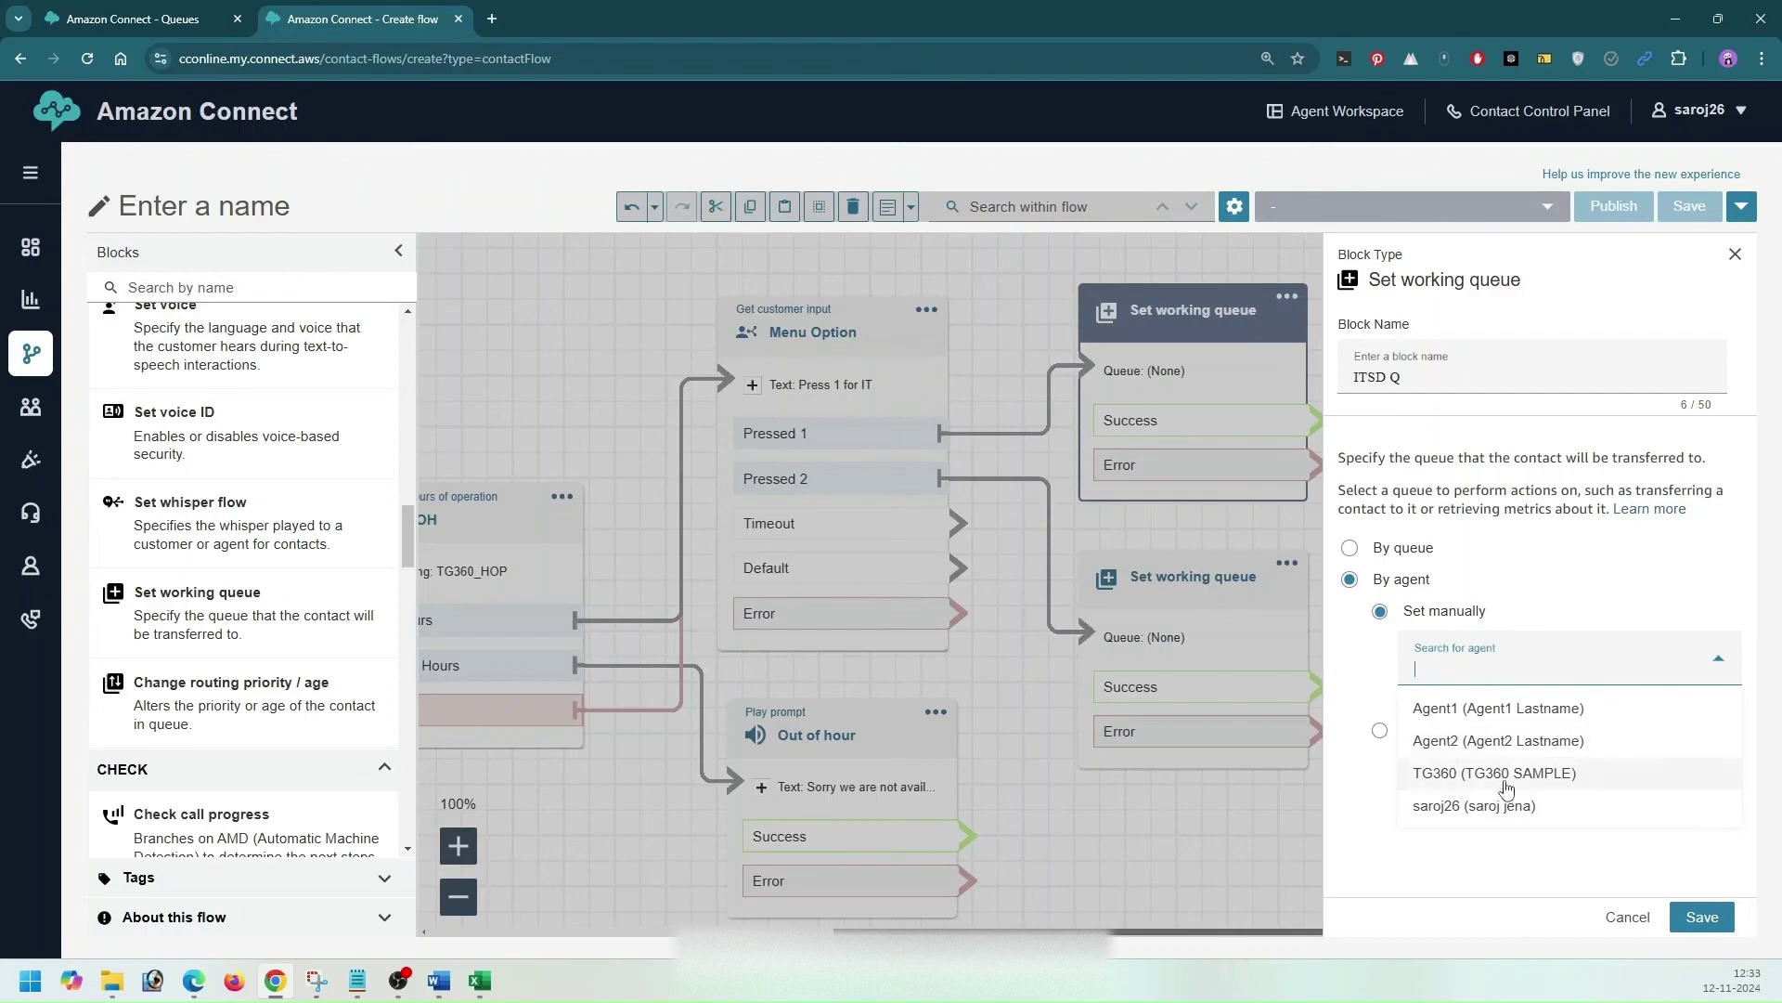
{"action": "left_click", "coordinate": [1385, 817]}
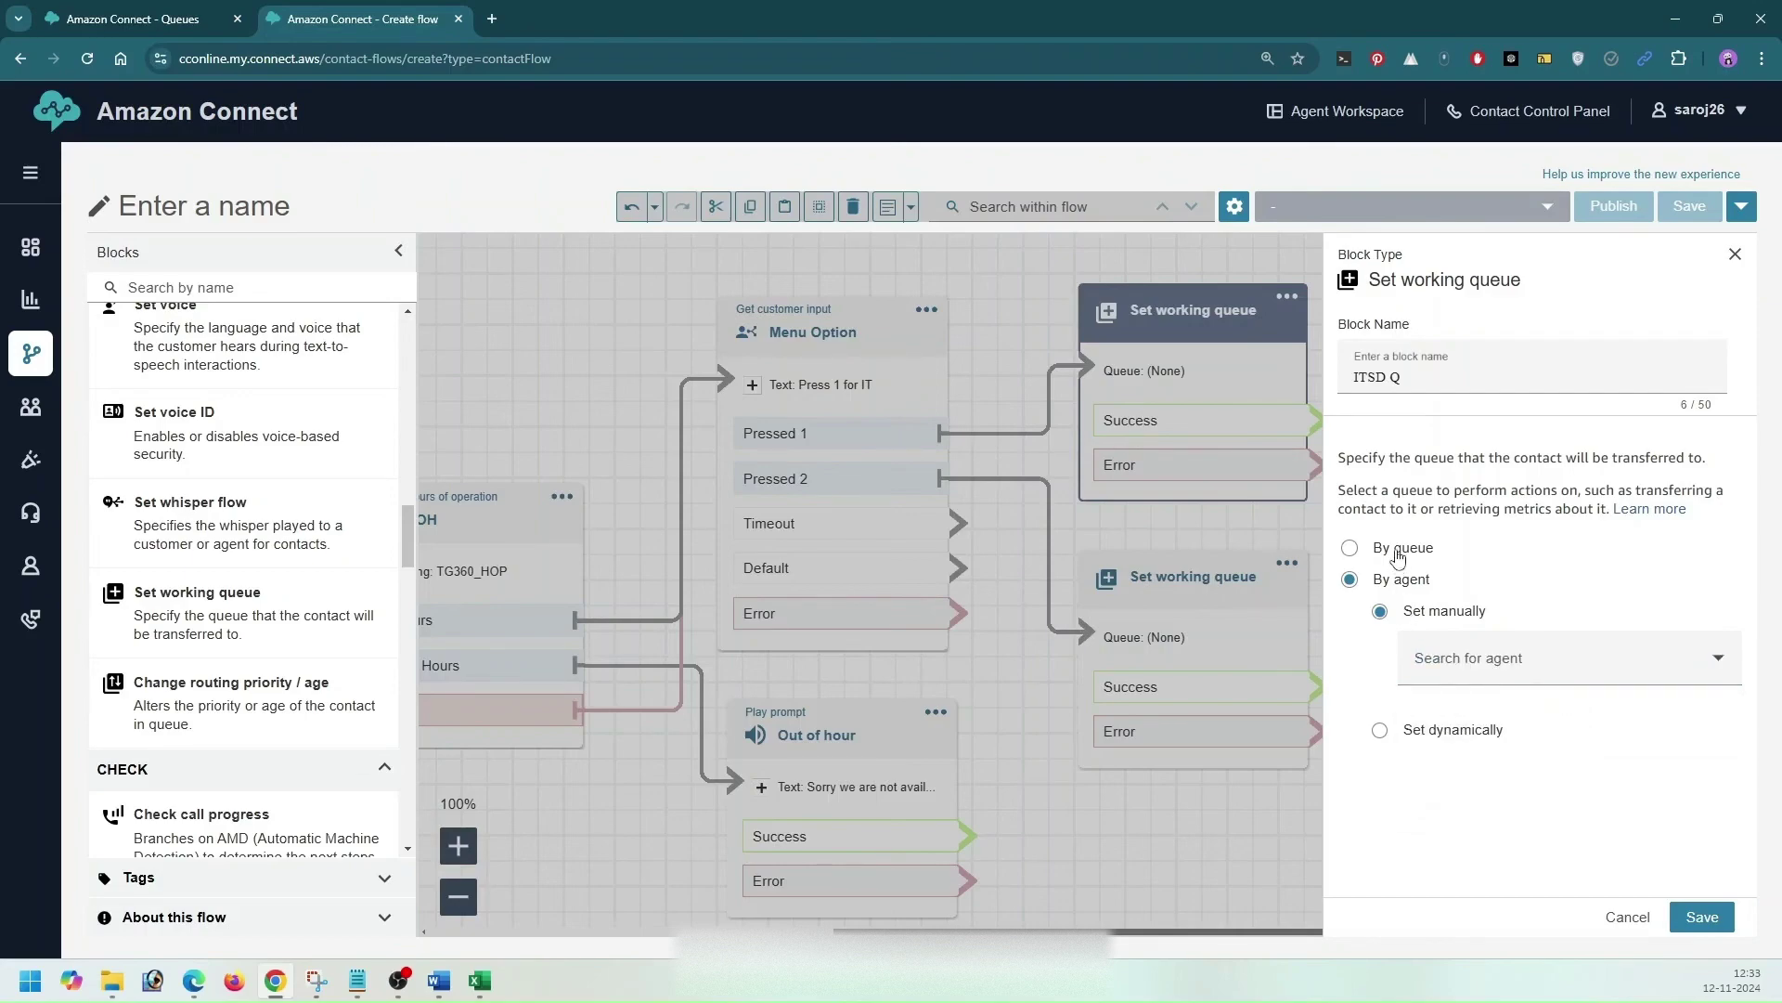
{"action": "left_click", "coordinate": [1399, 557]}
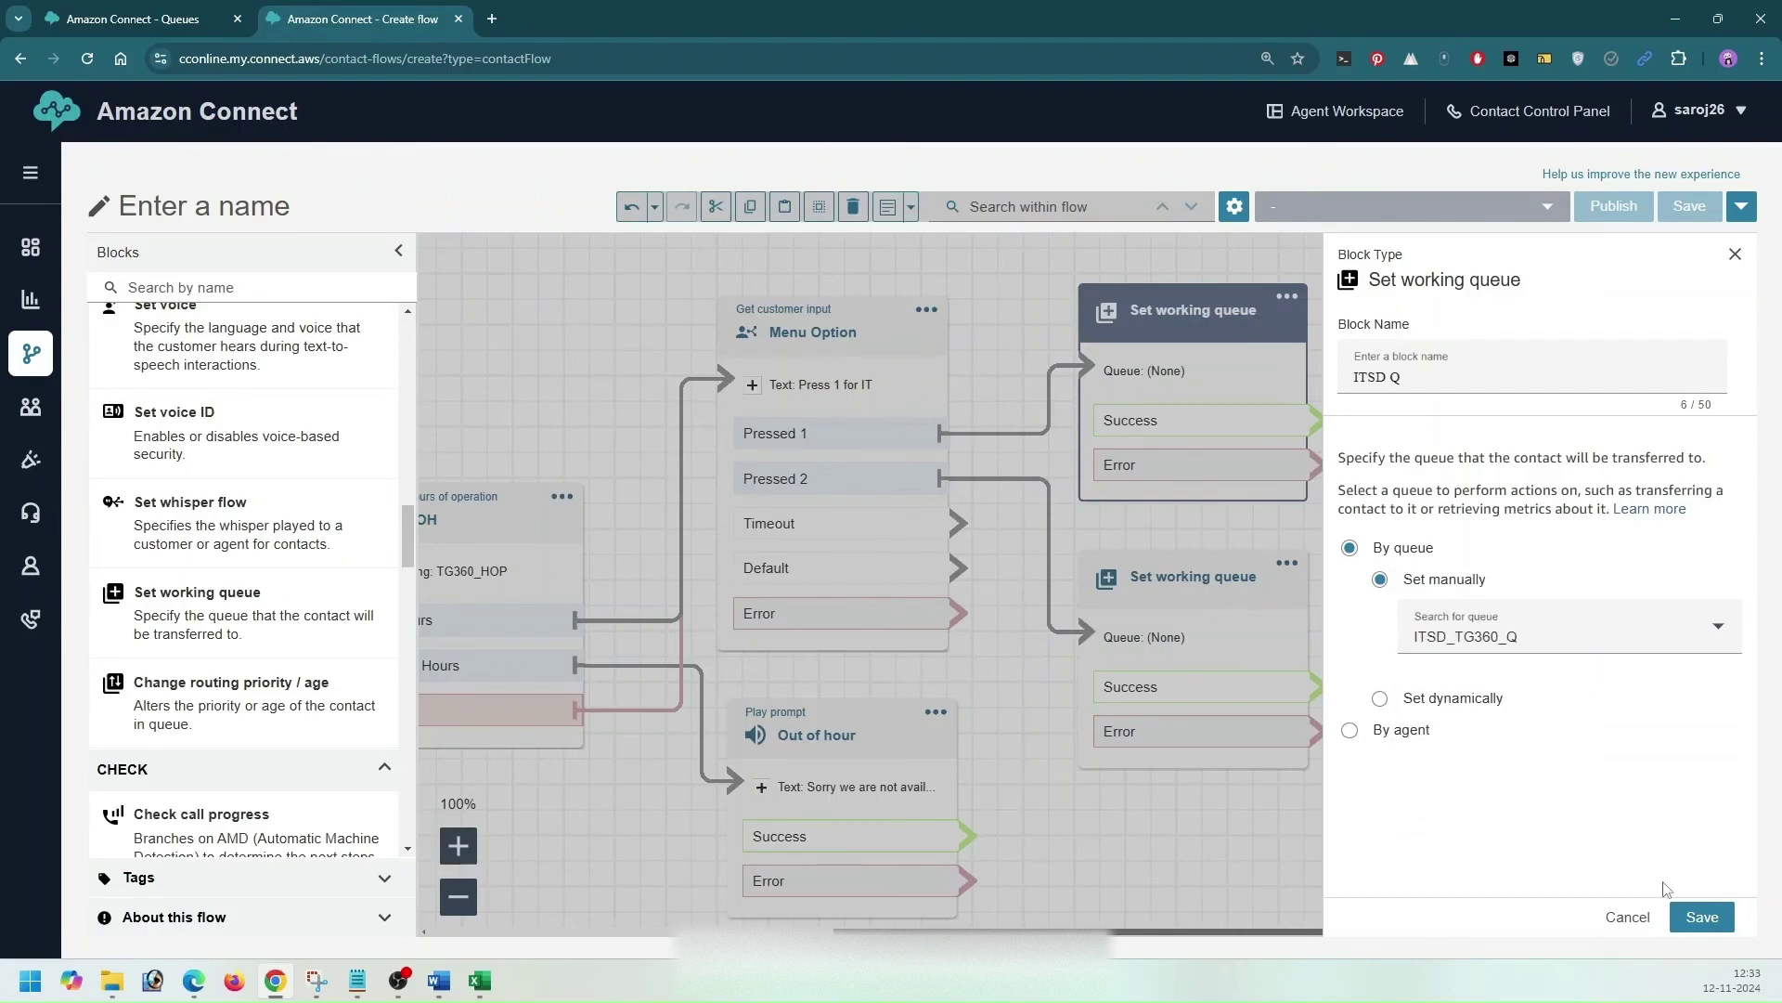
{"action": "left_click", "coordinate": [1702, 916]}
Step: Name the working queue block on the Pressed 2 branch "Insurance Q", set its queue manually to Insurance_TG360_Q, and save it
{"action": "left_click", "coordinate": [1179, 576]}
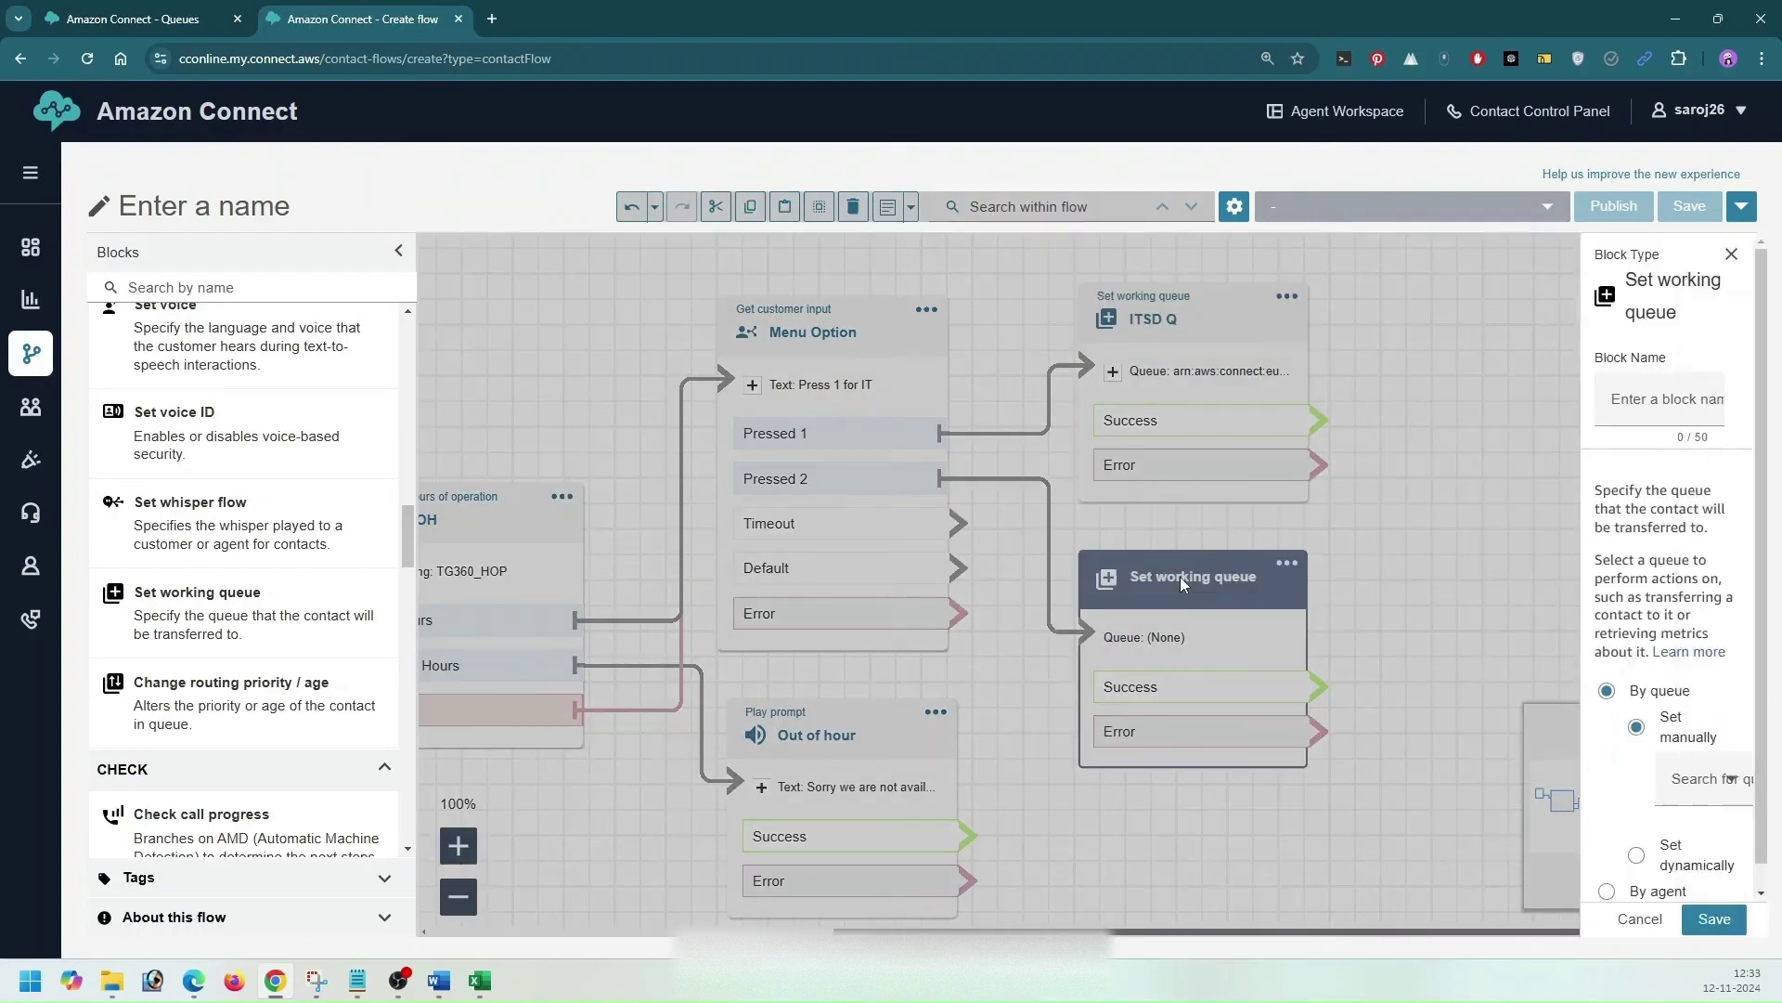
{"action": "left_click", "coordinate": [1412, 373]}
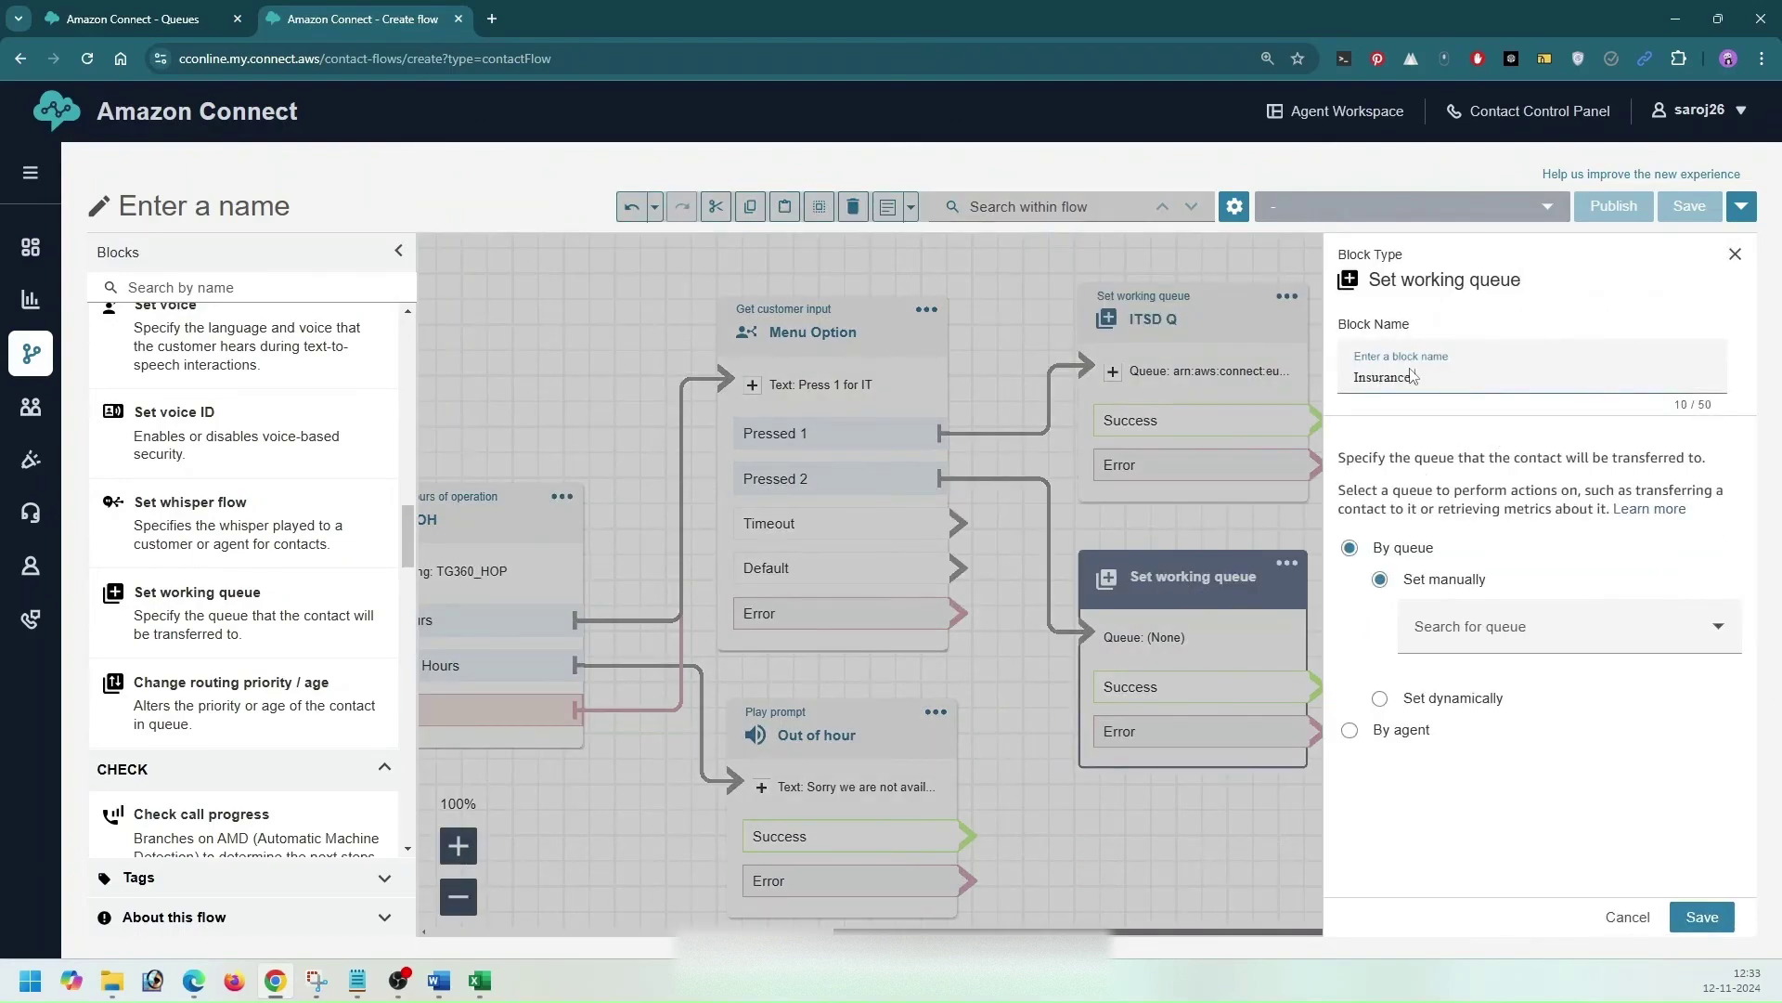
{"action": "type", "text": "Insurance Q"}
{"action": "left_click", "coordinate": [1474, 641]}
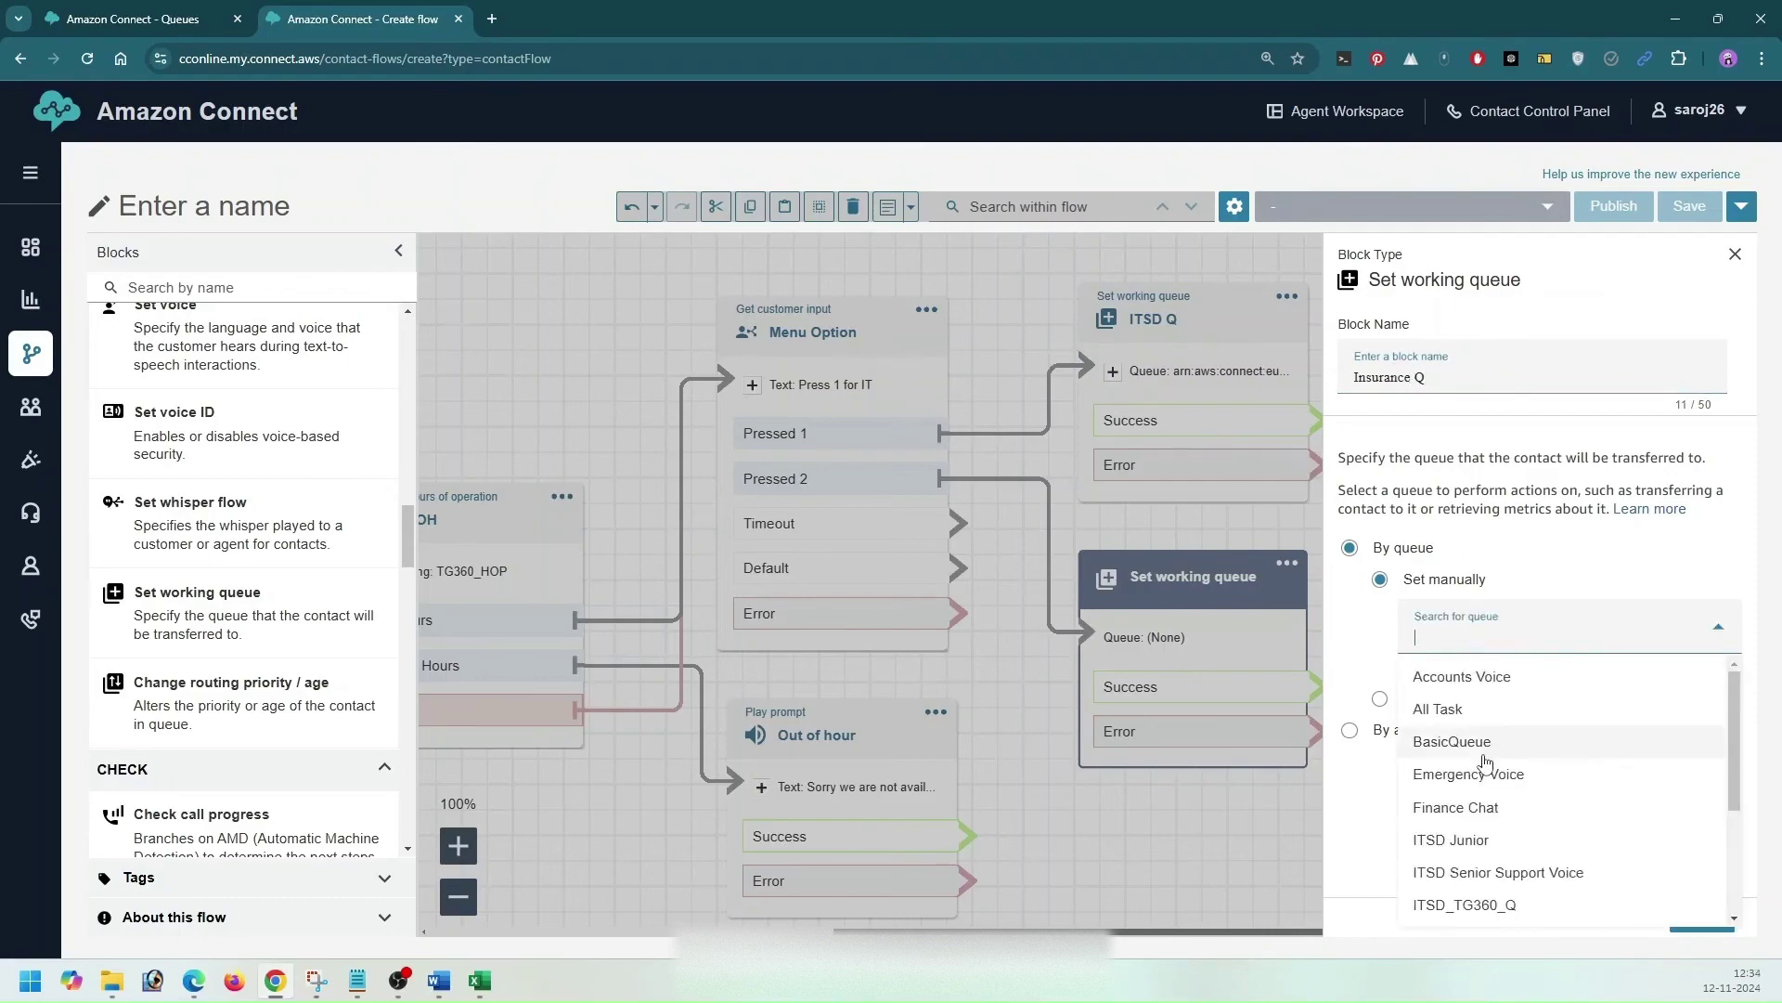
{"action": "scroll", "coordinate": [1504, 761], "scroll_direction": "down", "scroll_amount": 1}
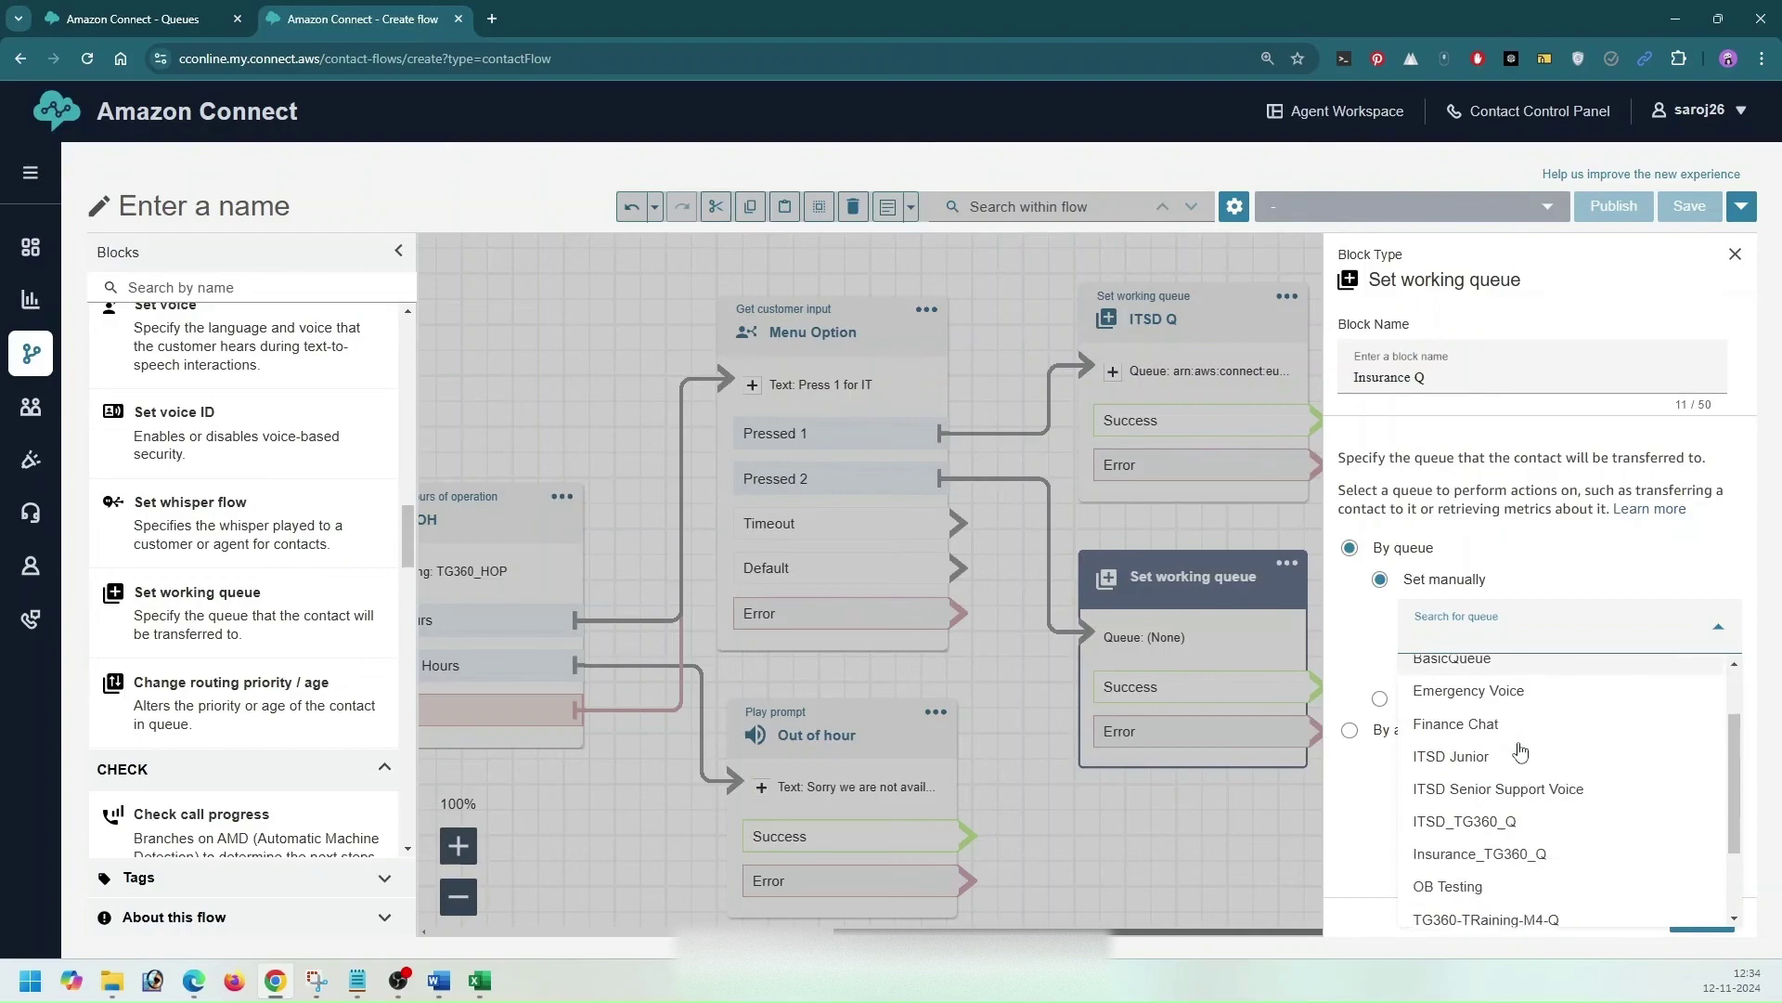
{"action": "left_click", "coordinate": [1469, 845]}
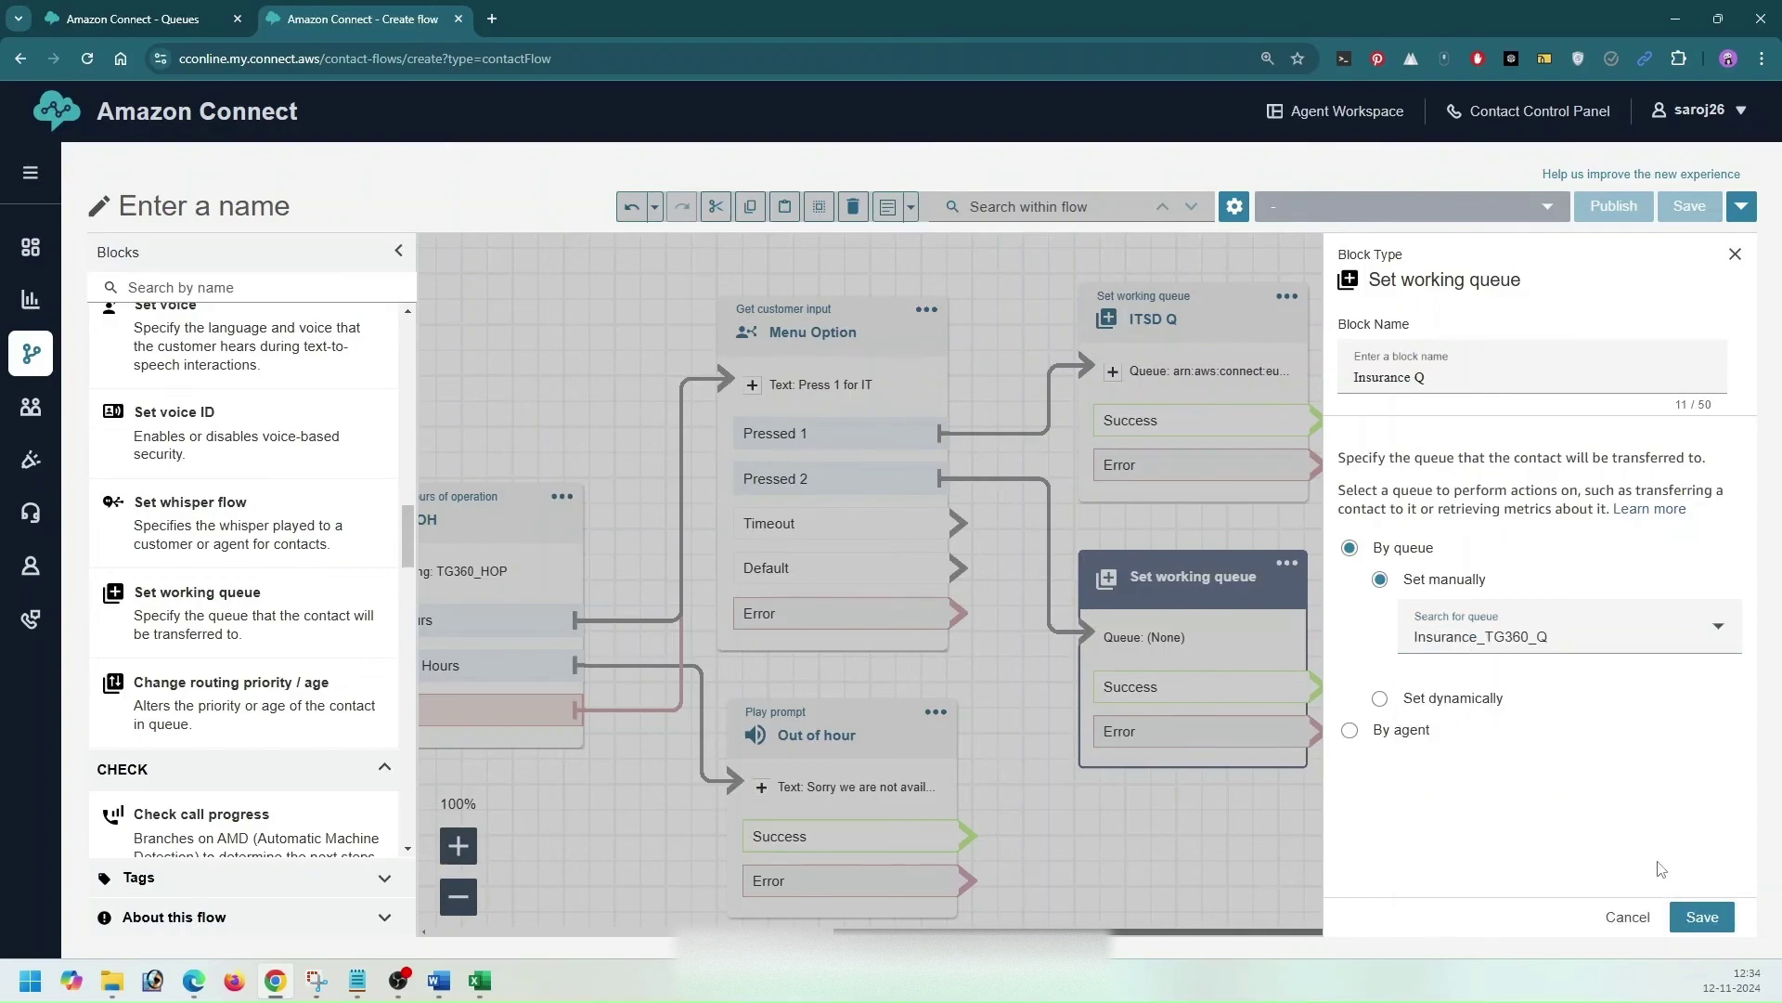
{"action": "left_click", "coordinate": [1698, 917]}
Step: Search the blocks for "loop" and add a Loop block below the Insurance Q block
{"action": "left_click_drag", "start_coordinate": [1388, 497], "coordinate": [1353, 417]}
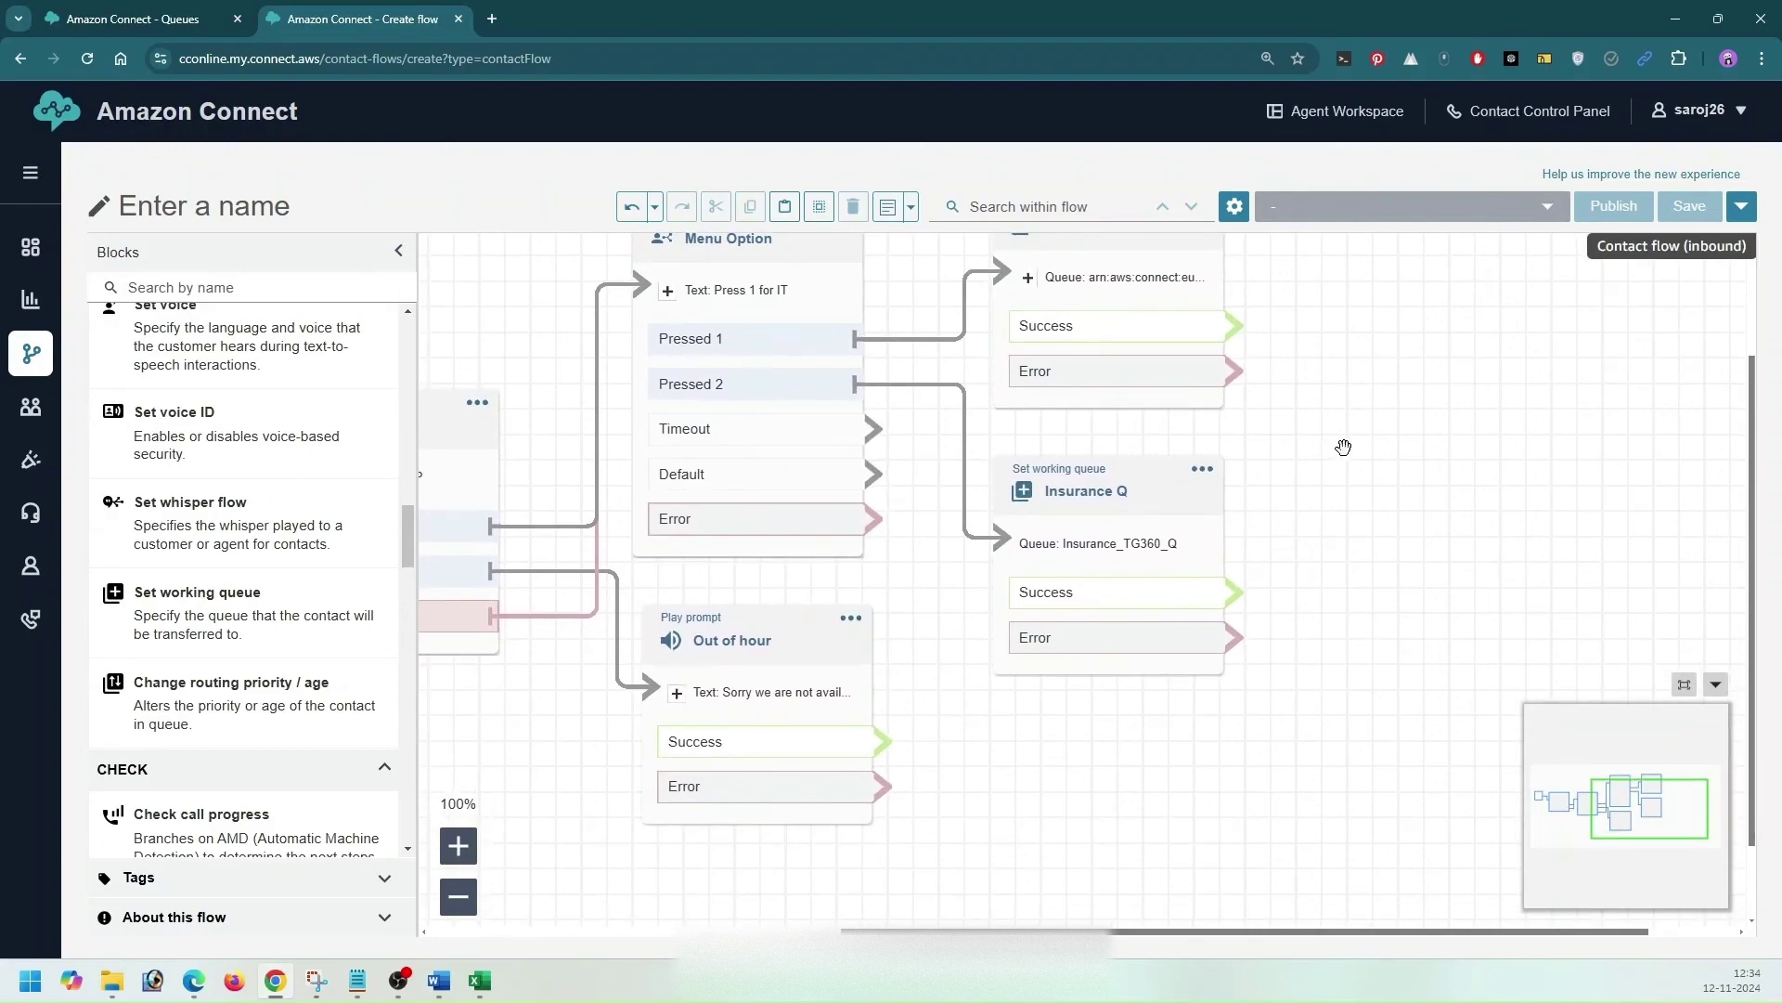
{"action": "scroll", "coordinate": [232, 446], "scroll_direction": "down", "scroll_amount": 1}
{"action": "scroll", "coordinate": [232, 449], "scroll_direction": "up", "scroll_amount": 3}
{"action": "left_click", "coordinate": [214, 289]}
{"action": "type", "text": "loop"}
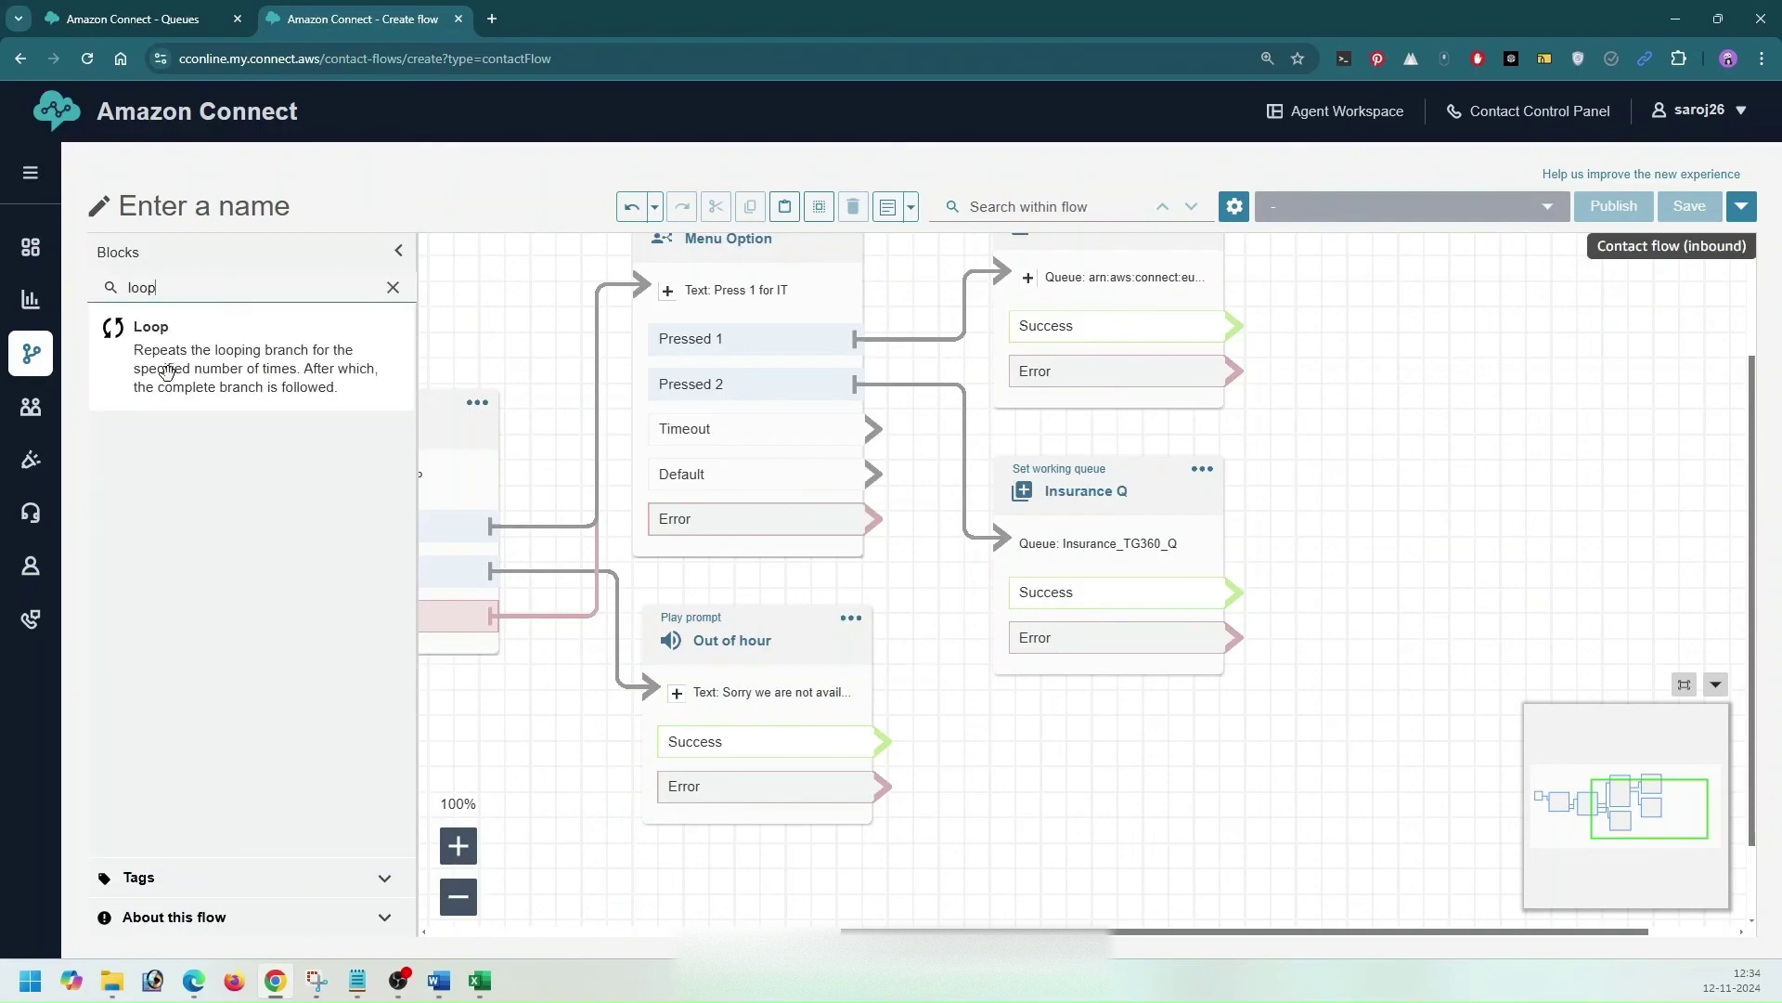
{"action": "left_click_drag", "start_coordinate": [162, 346], "coordinate": [1078, 694]}
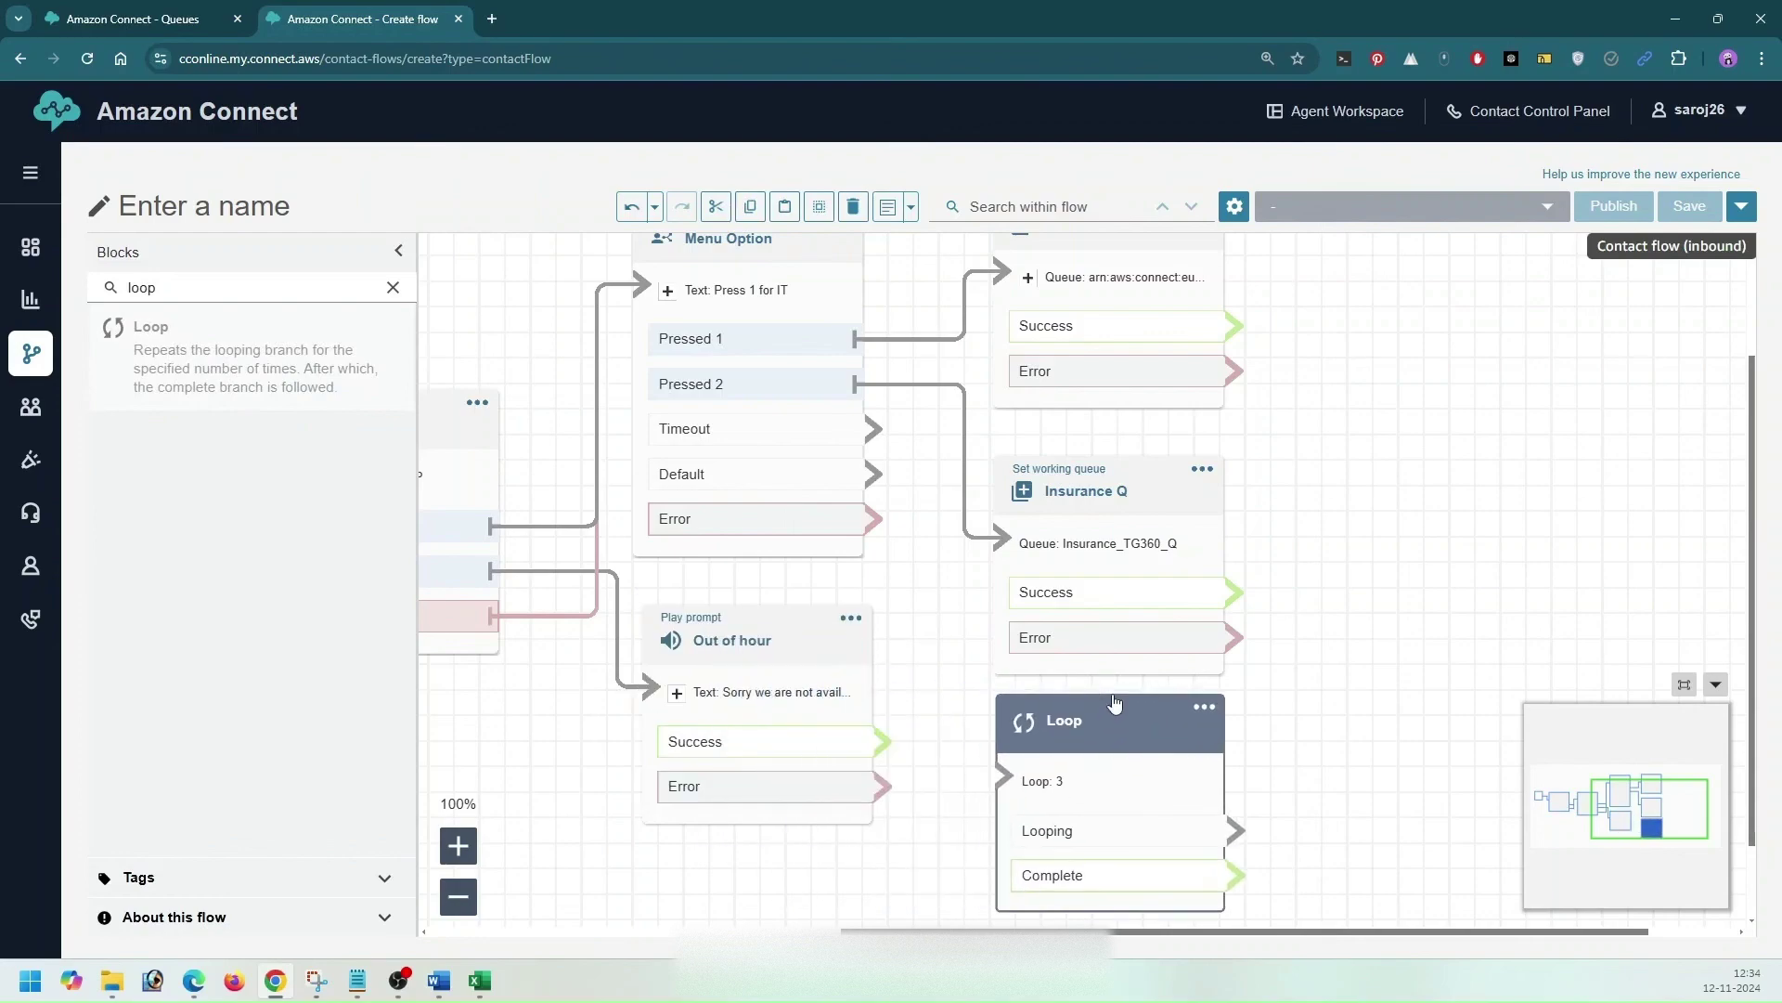
Step: Move the ITSD Q and Insurance Q blocks farther from Menu Option and place the Loop block in the gap
{"action": "left_click_drag", "start_coordinate": [1281, 620], "coordinate": [1235, 456]}
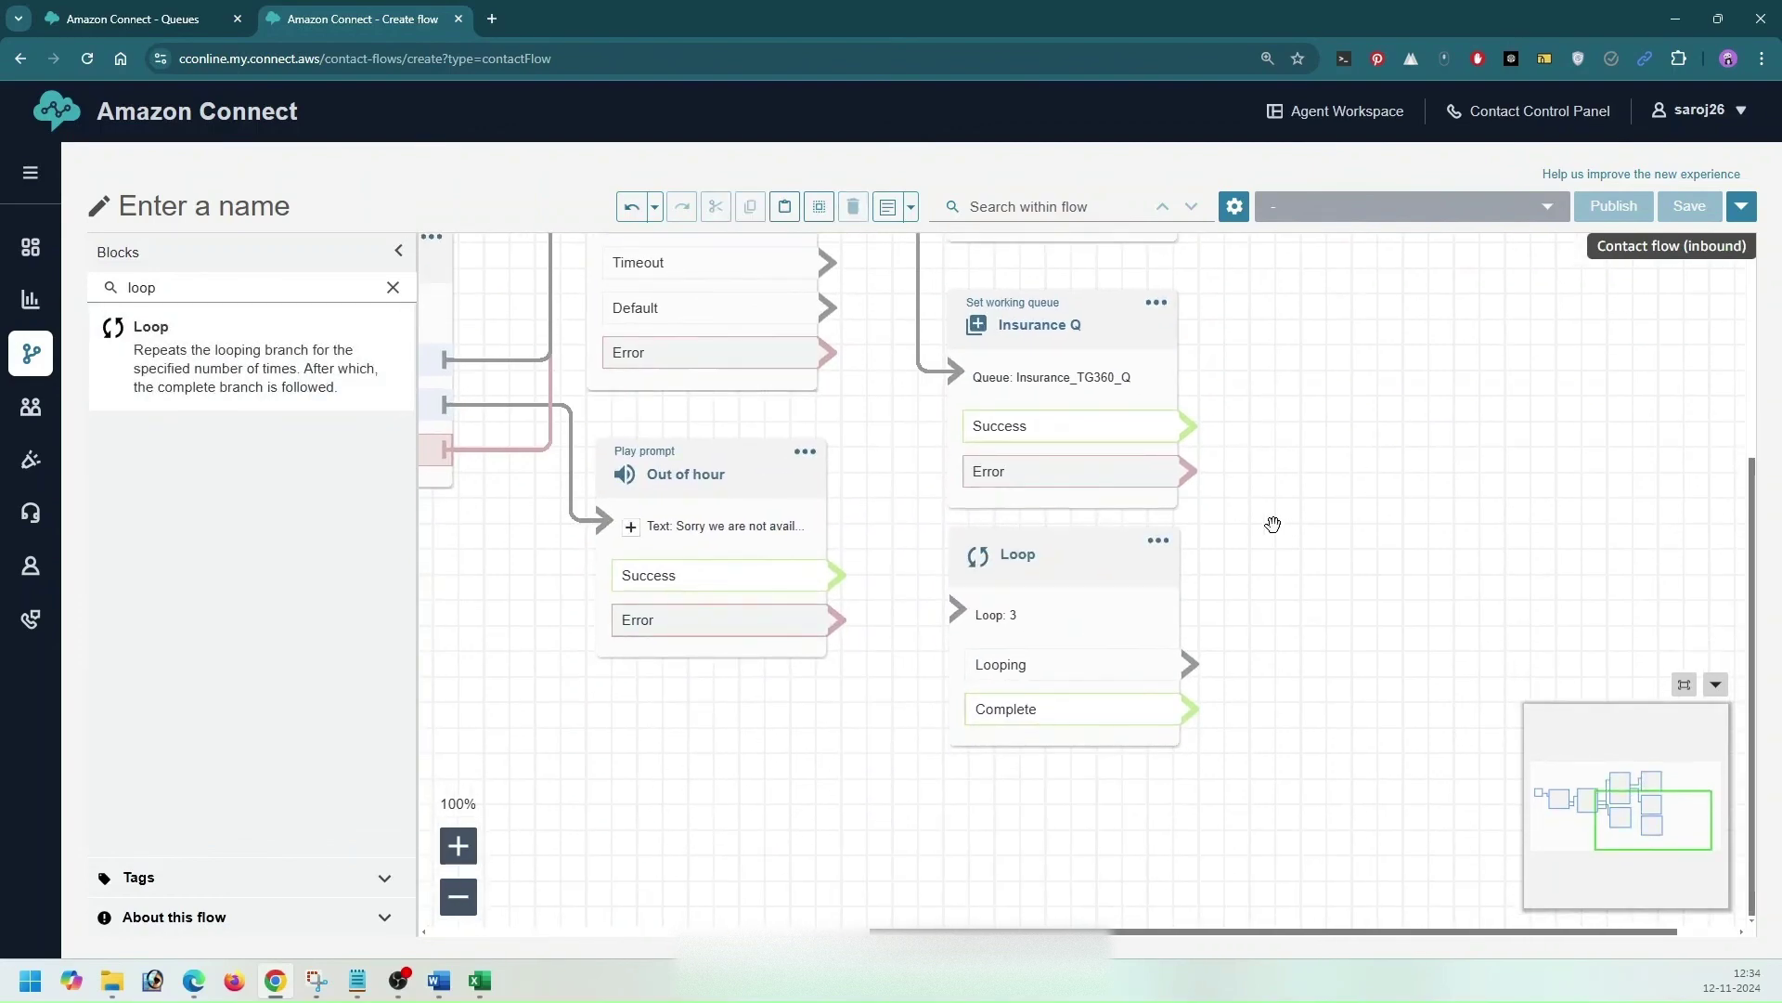
{"action": "left_click_drag", "start_coordinate": [1324, 397], "coordinate": [1416, 518]}
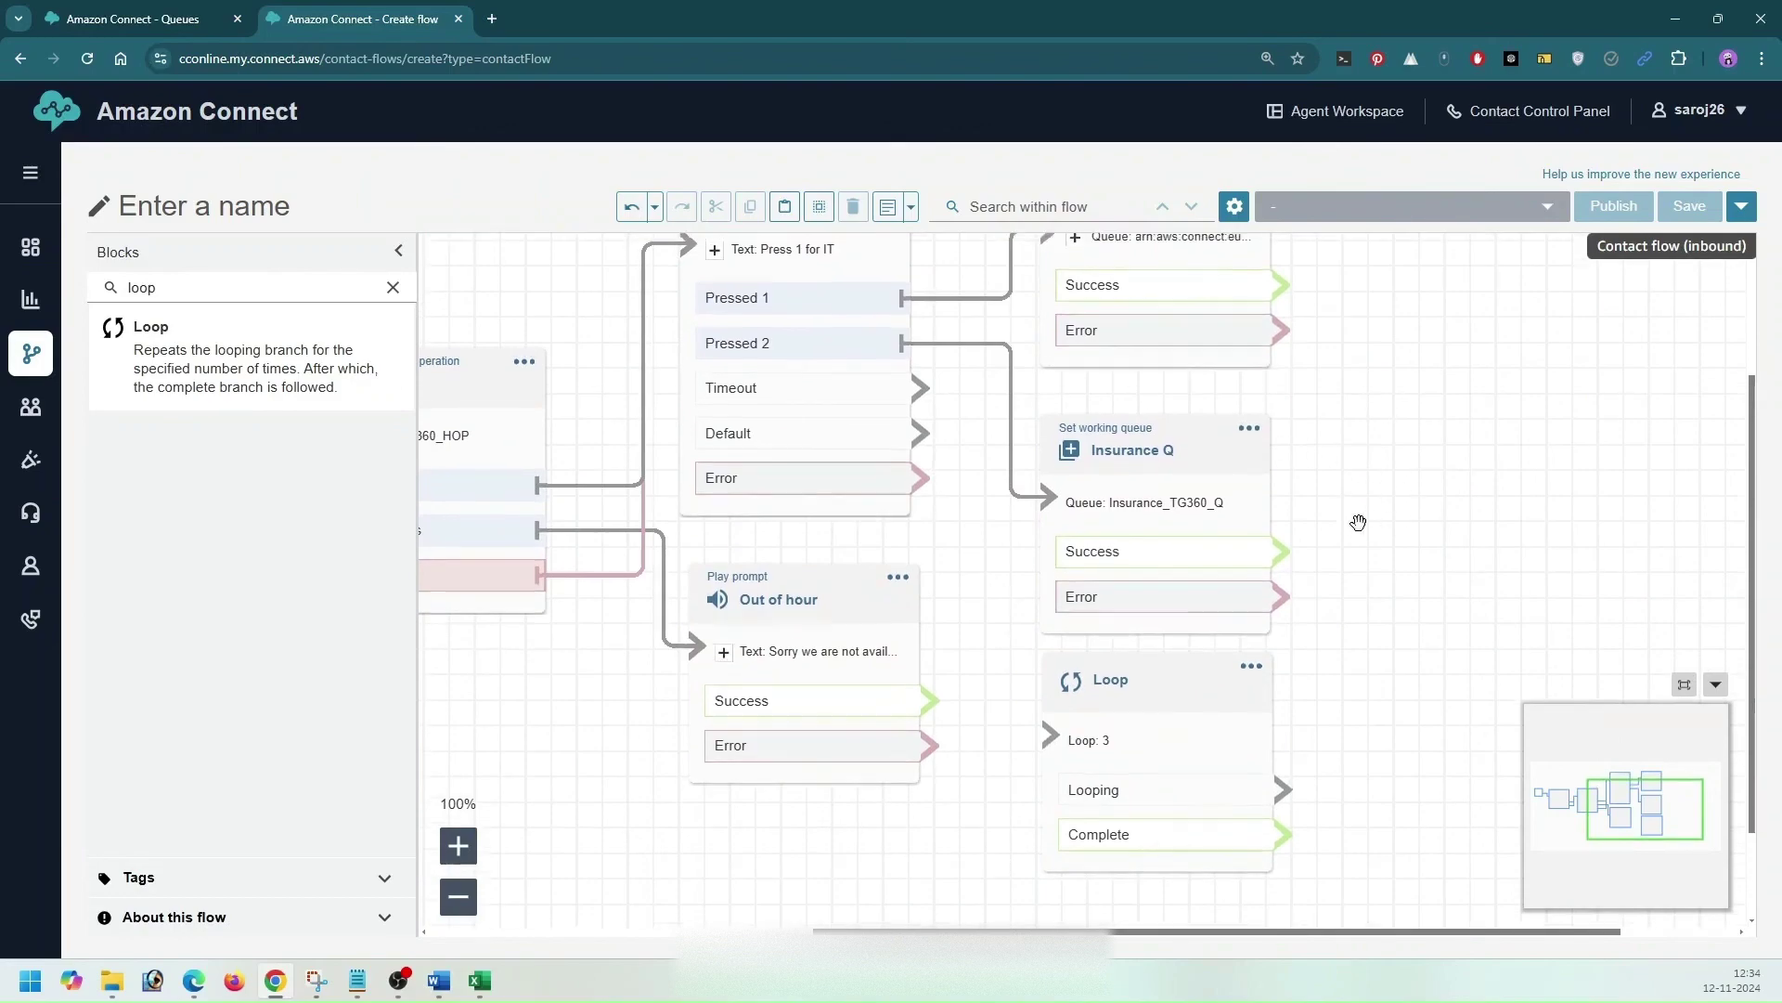
{"action": "scroll", "coordinate": [1319, 464], "scroll_direction": "up", "scroll_amount": 2}
{"action": "left_click", "coordinate": [1368, 365]}
{"action": "left_click_drag", "start_coordinate": [1144, 636], "coordinate": [1364, 618]}
{"action": "left_click_drag", "start_coordinate": [1156, 831], "coordinate": [1090, 615]}
Step: Connect the menu's Timeout branch to the Loop block and the Looping branch back to Menu Option, keeping the loop settings
{"action": "left_click_drag", "start_coordinate": [922, 567], "coordinate": [982, 701]}
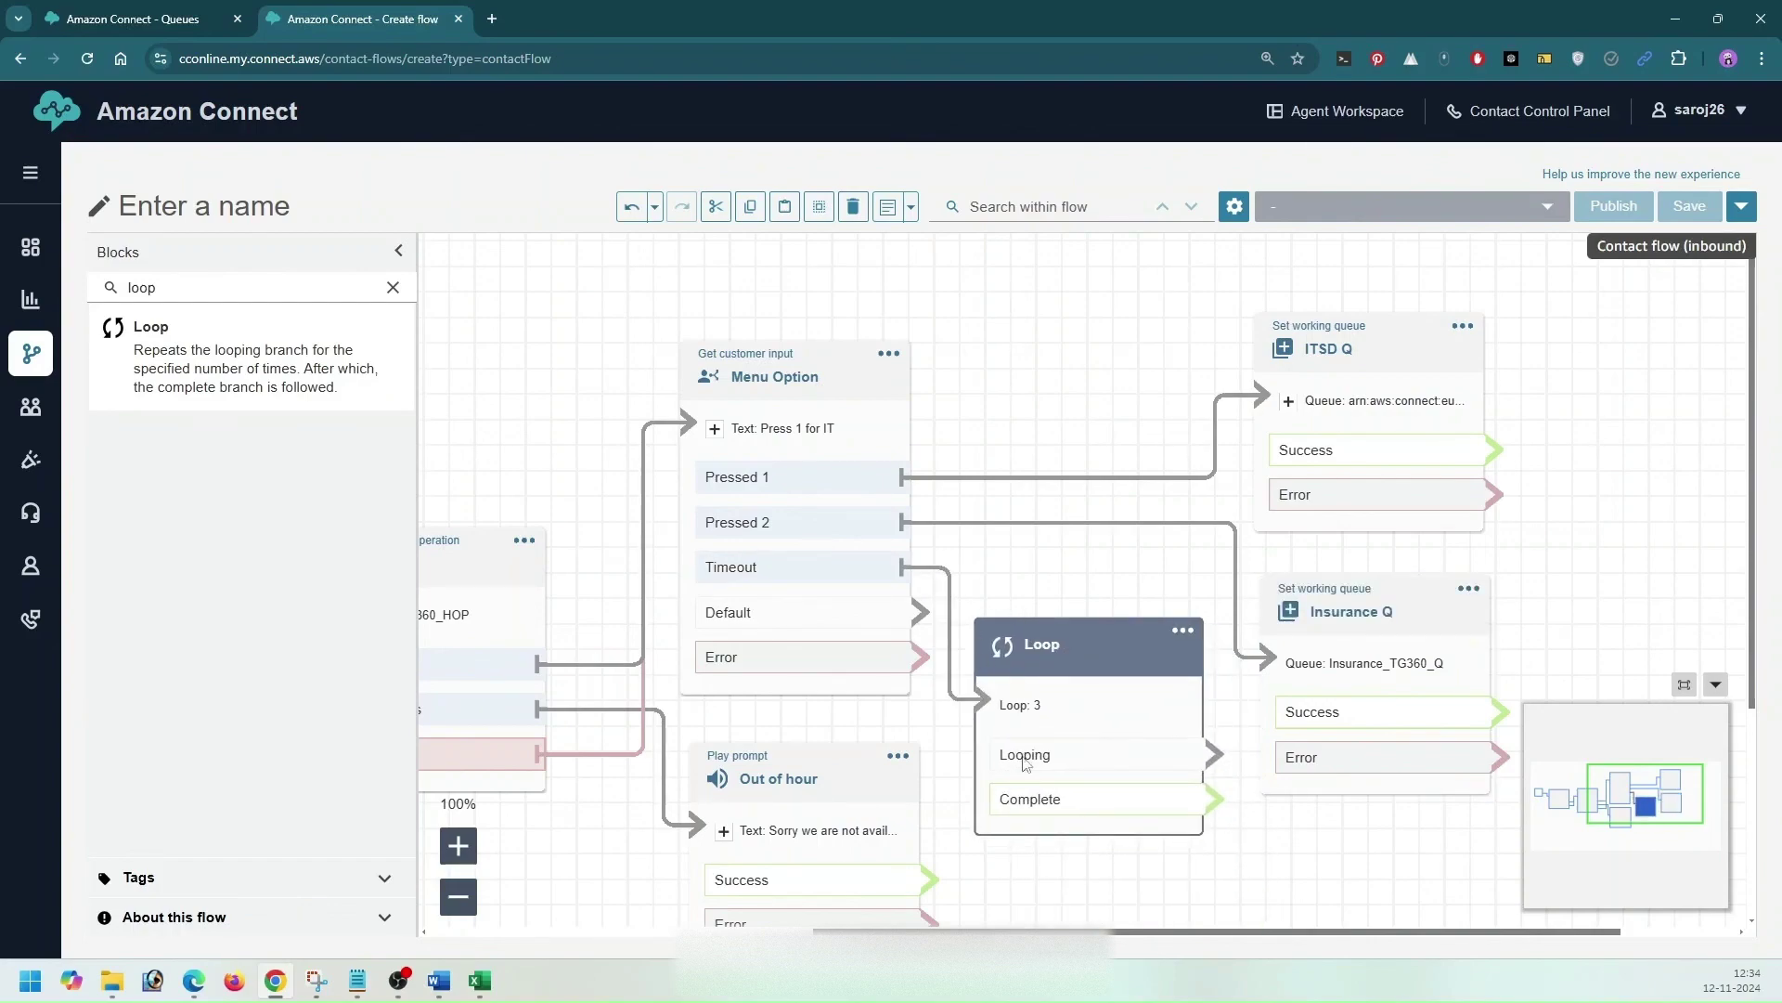
{"action": "double_click", "coordinate": [1039, 644]}
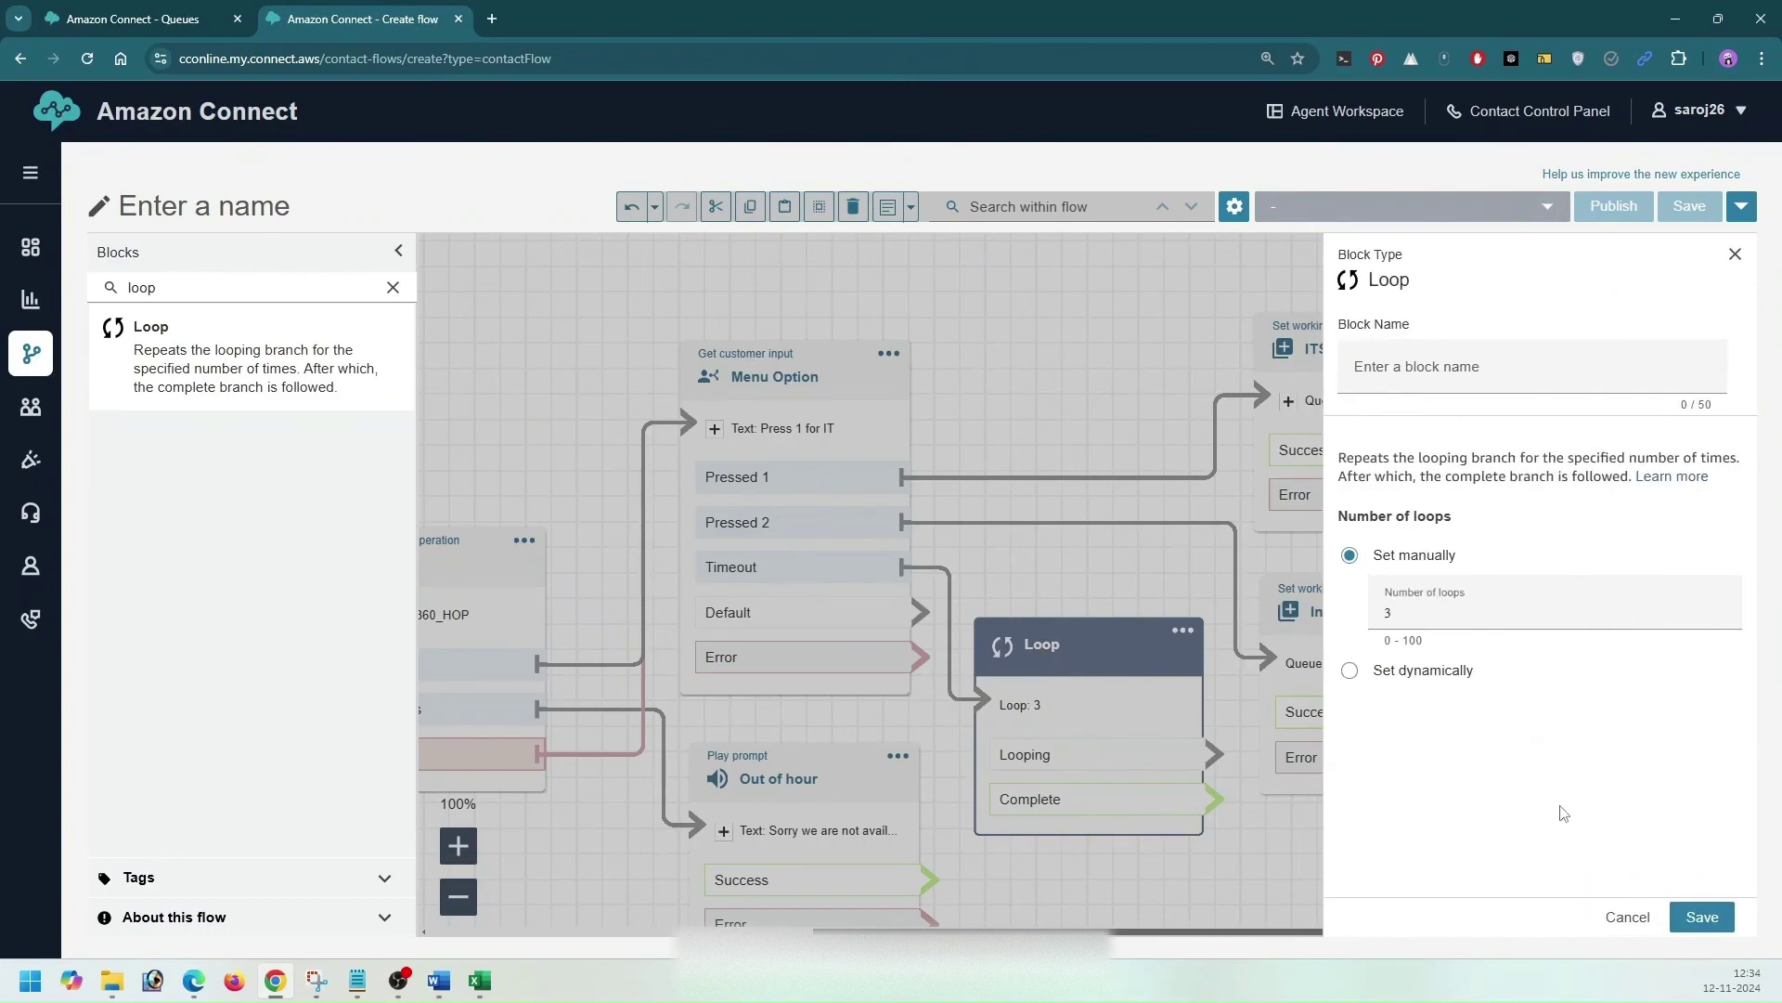
{"action": "left_click", "coordinate": [1620, 919]}
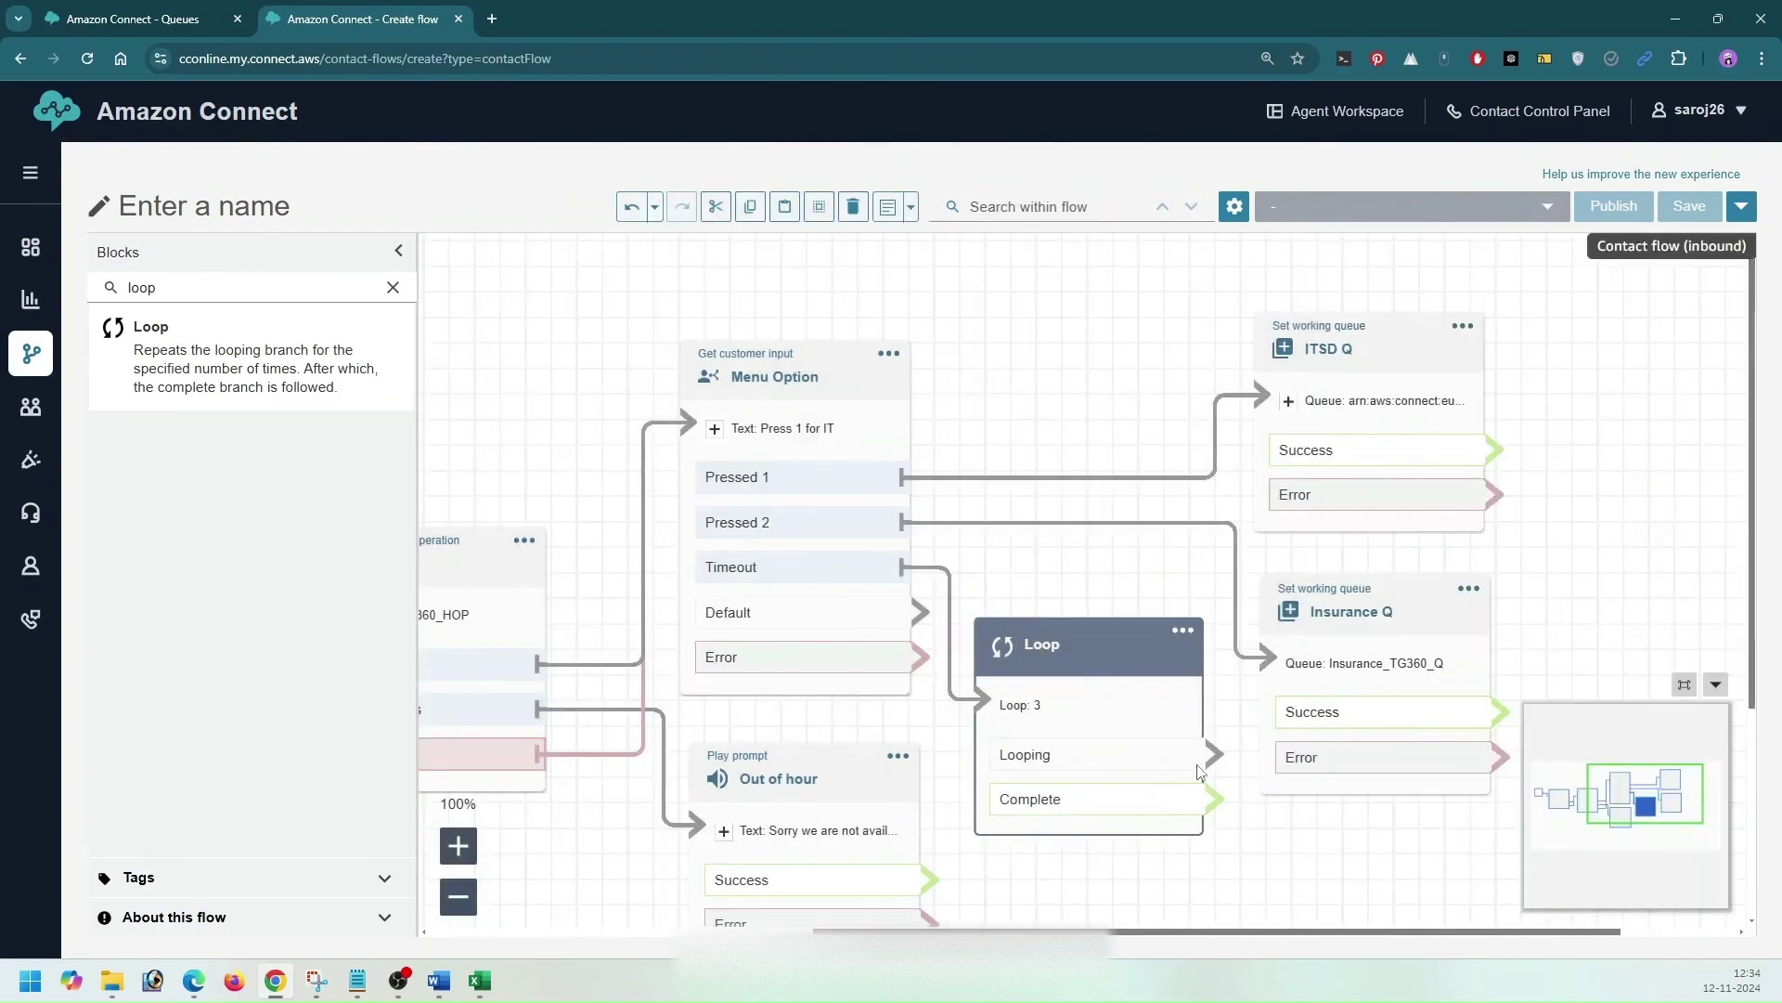
{"action": "left_click_drag", "start_coordinate": [1207, 756], "coordinate": [684, 430]}
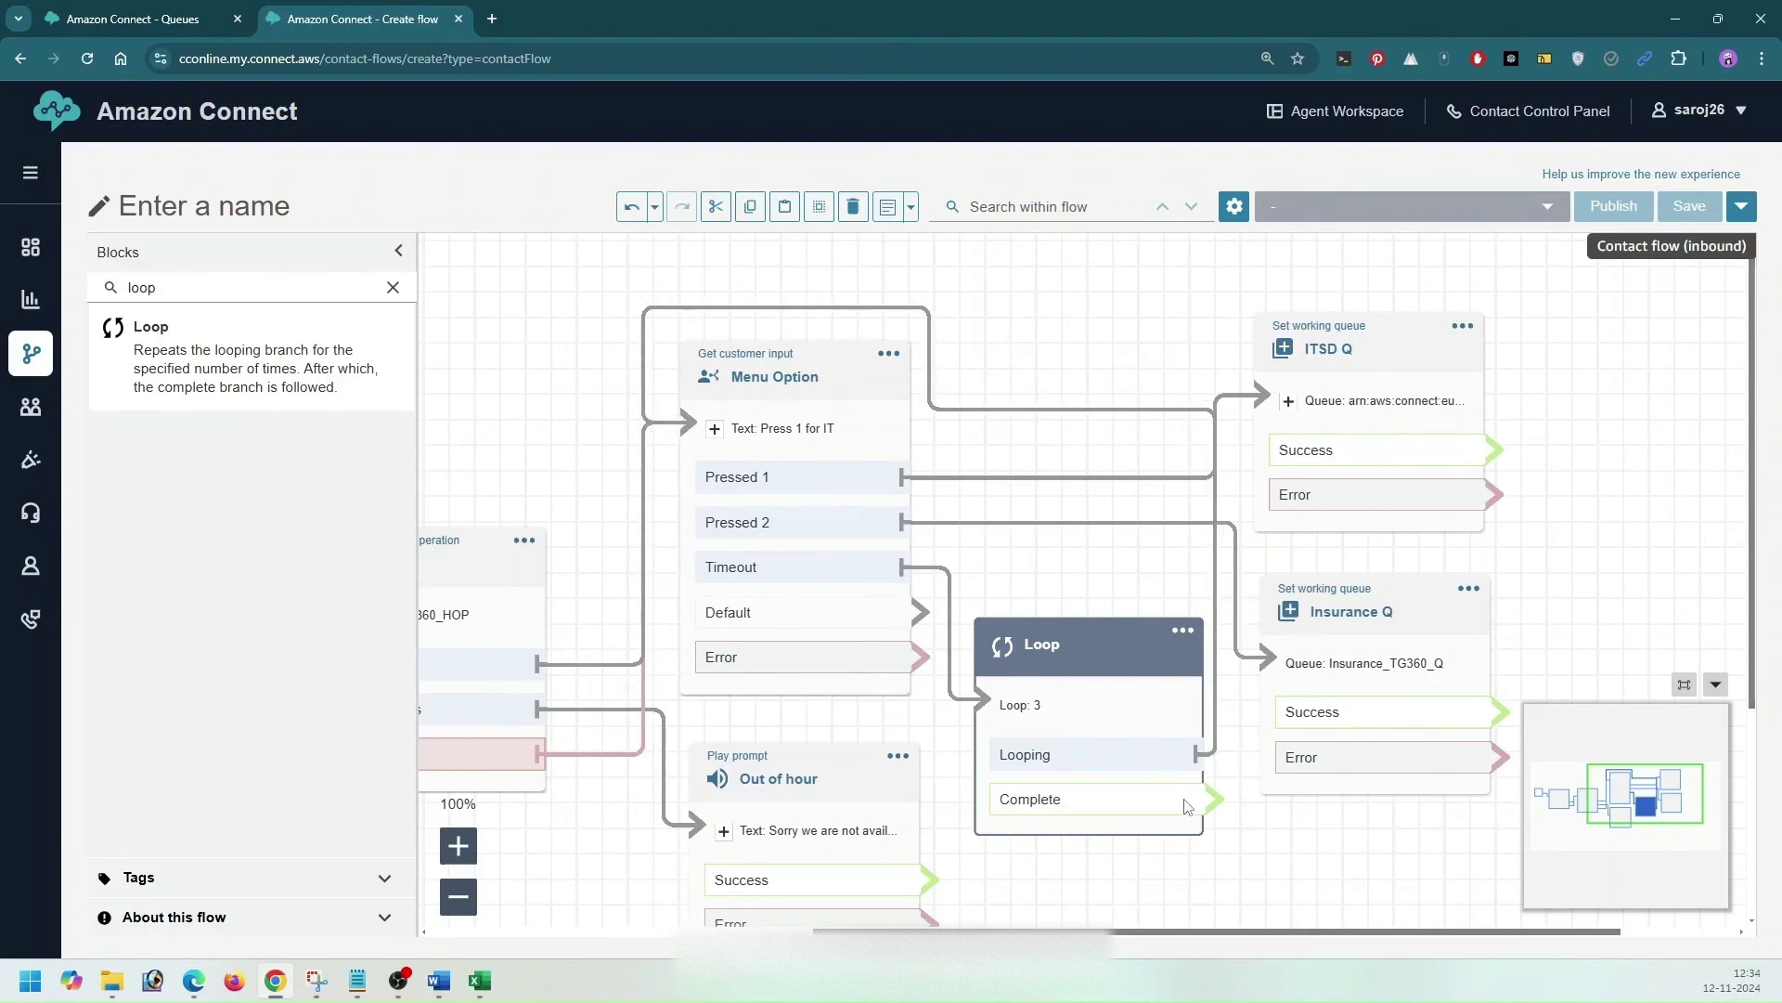
Step: Add a Disconnect block below the Insurance Q block and connect the Loop block's Complete branch to it
{"action": "left_click_drag", "start_coordinate": [1258, 852], "coordinate": [1205, 728]}
{"action": "double_click", "coordinate": [227, 290]}
{"action": "key", "text": "BackSpace"}
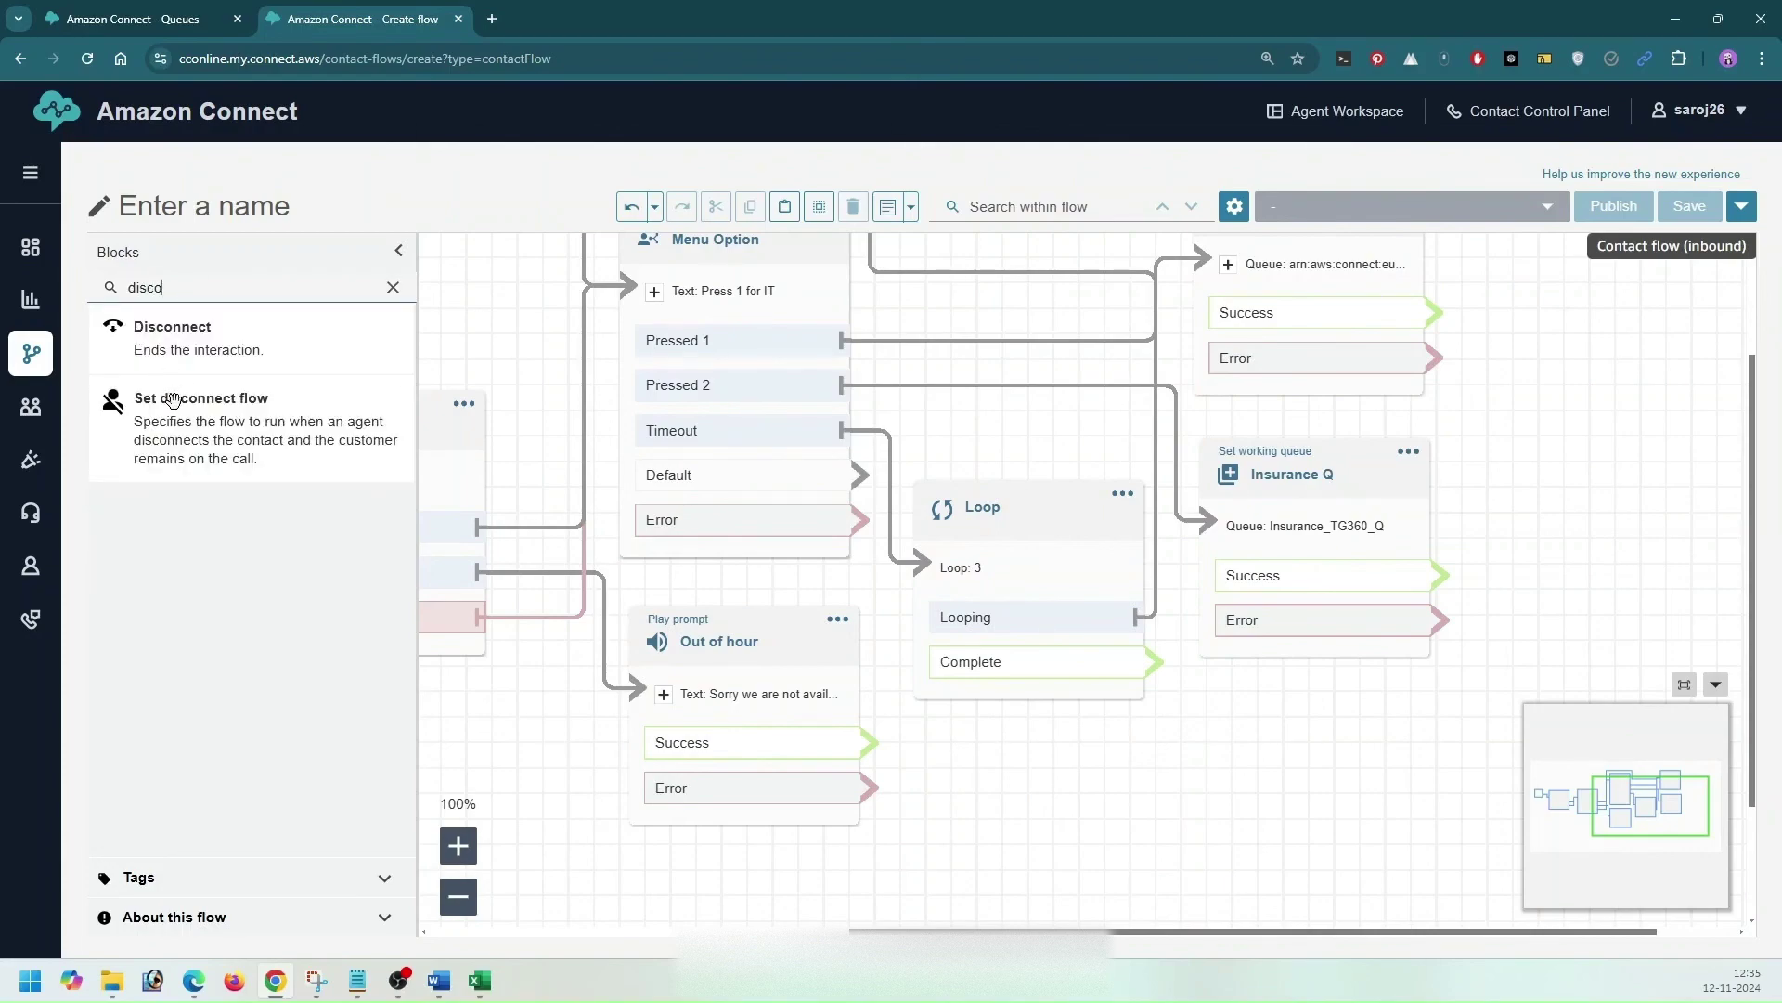
{"action": "left_click_drag", "start_coordinate": [174, 346], "coordinate": [1191, 743]}
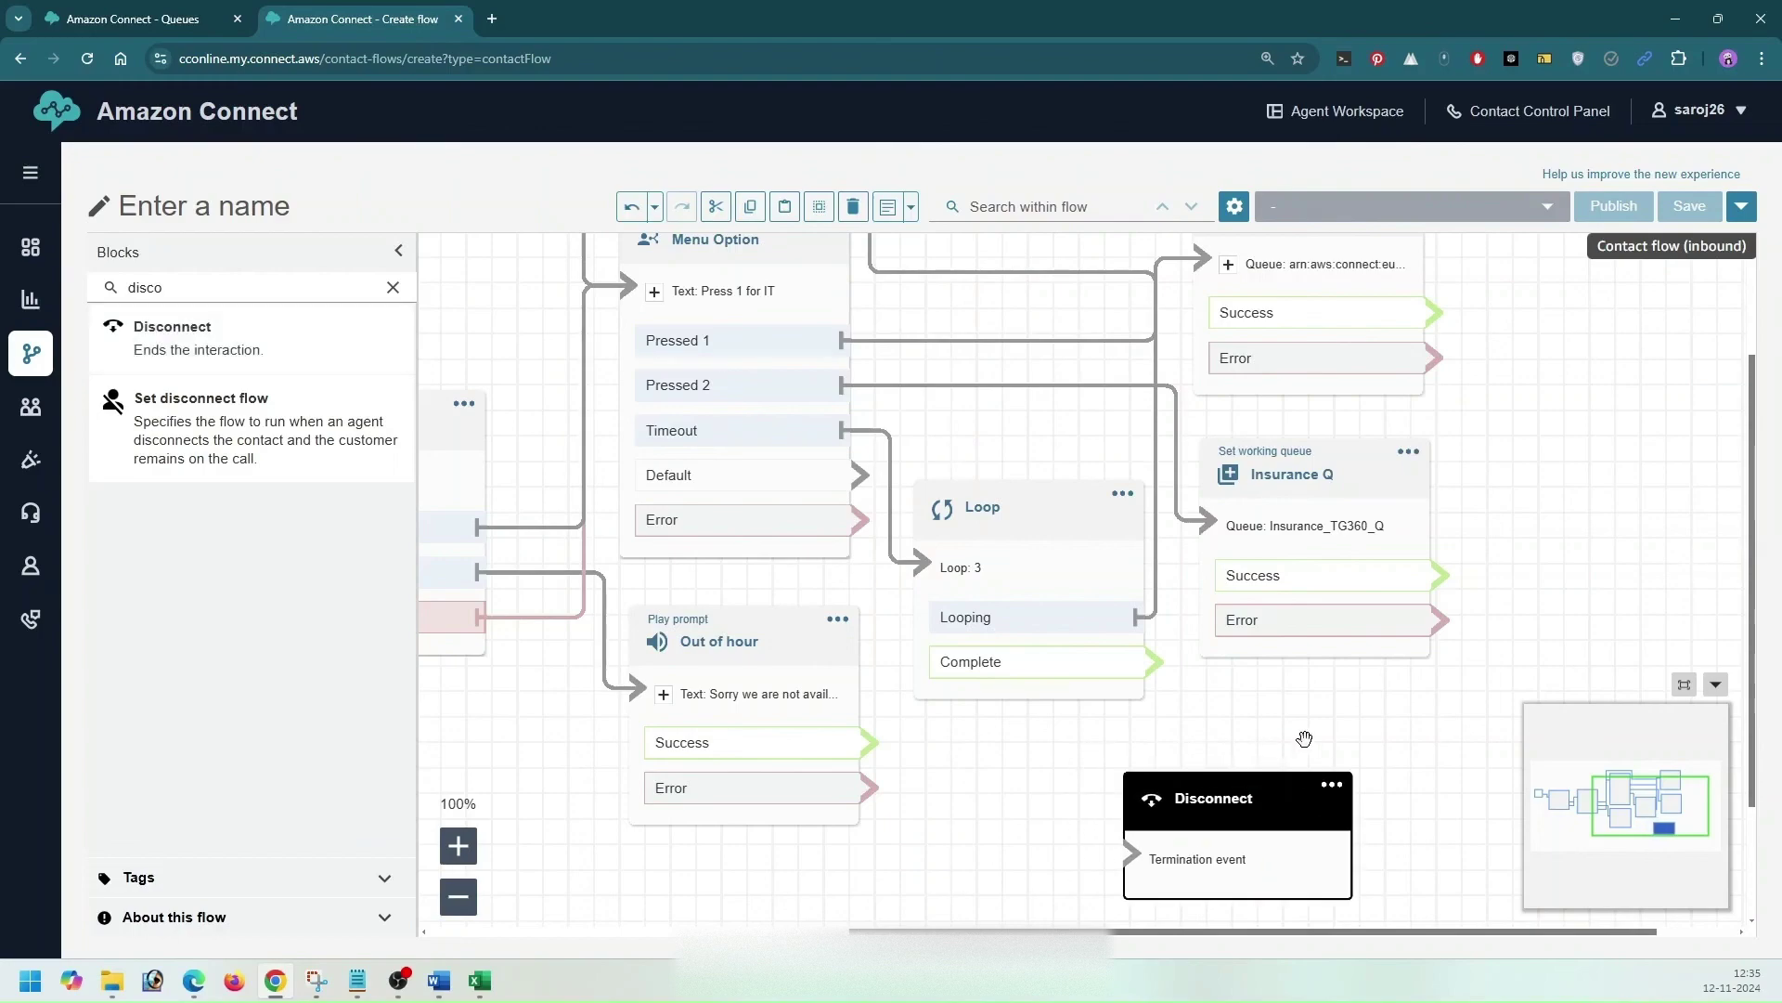
{"action": "left_click_drag", "start_coordinate": [1075, 734], "coordinate": [1135, 736]}
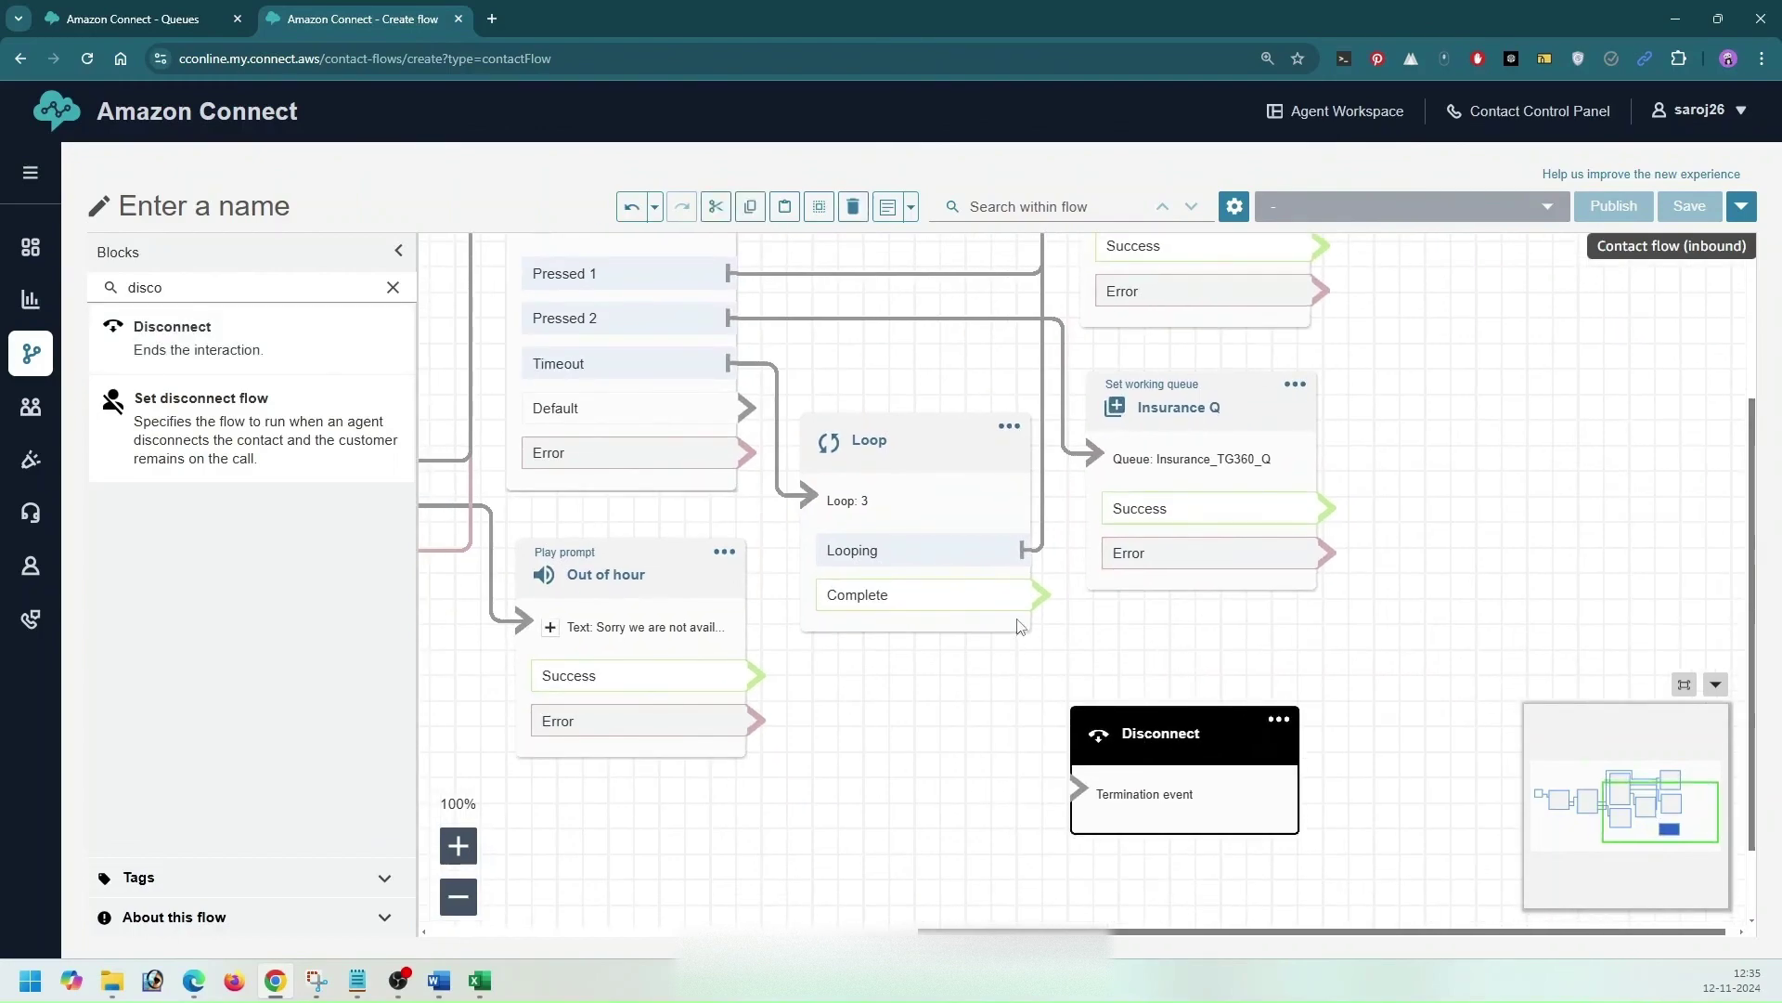
{"action": "left_click_drag", "start_coordinate": [1042, 602], "coordinate": [1082, 789]}
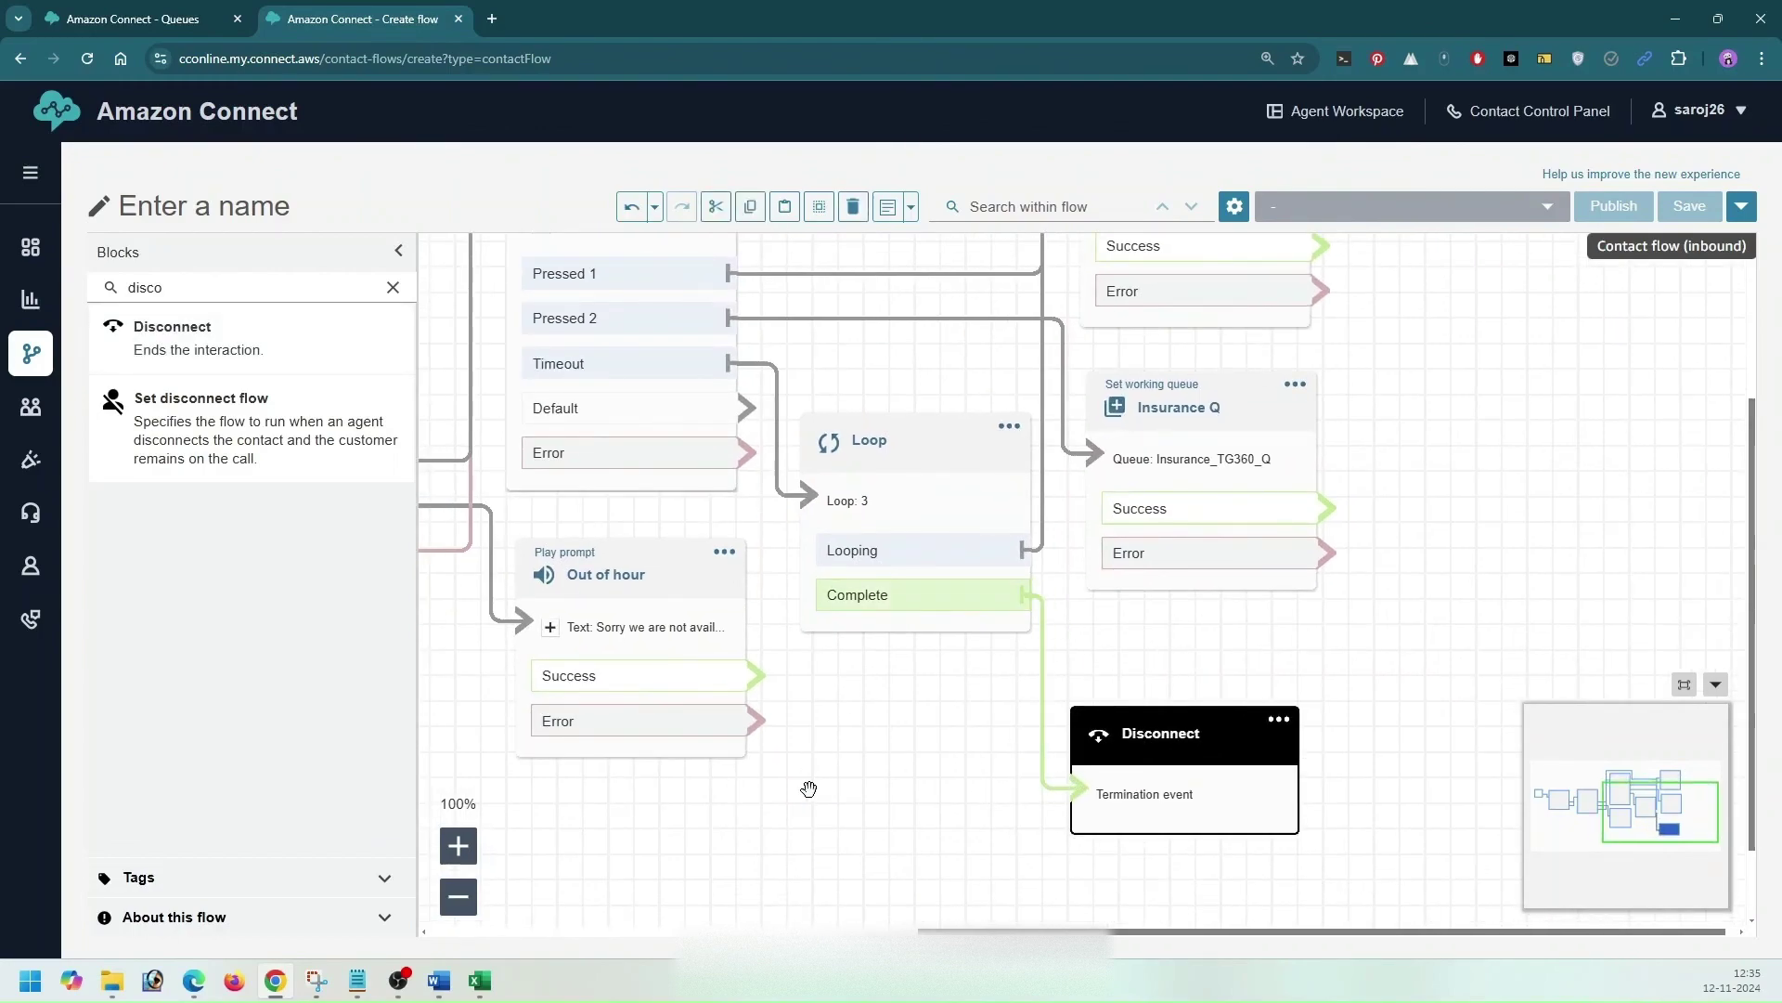
Step: Connect the Success and Error branches of the Out of hour prompt to the Disconnect block
{"action": "left_click_drag", "start_coordinate": [806, 796], "coordinate": [897, 838]}
{"action": "left_click_drag", "start_coordinate": [852, 724], "coordinate": [1172, 829]}
{"action": "left_click_drag", "start_coordinate": [849, 762], "coordinate": [1168, 829]}
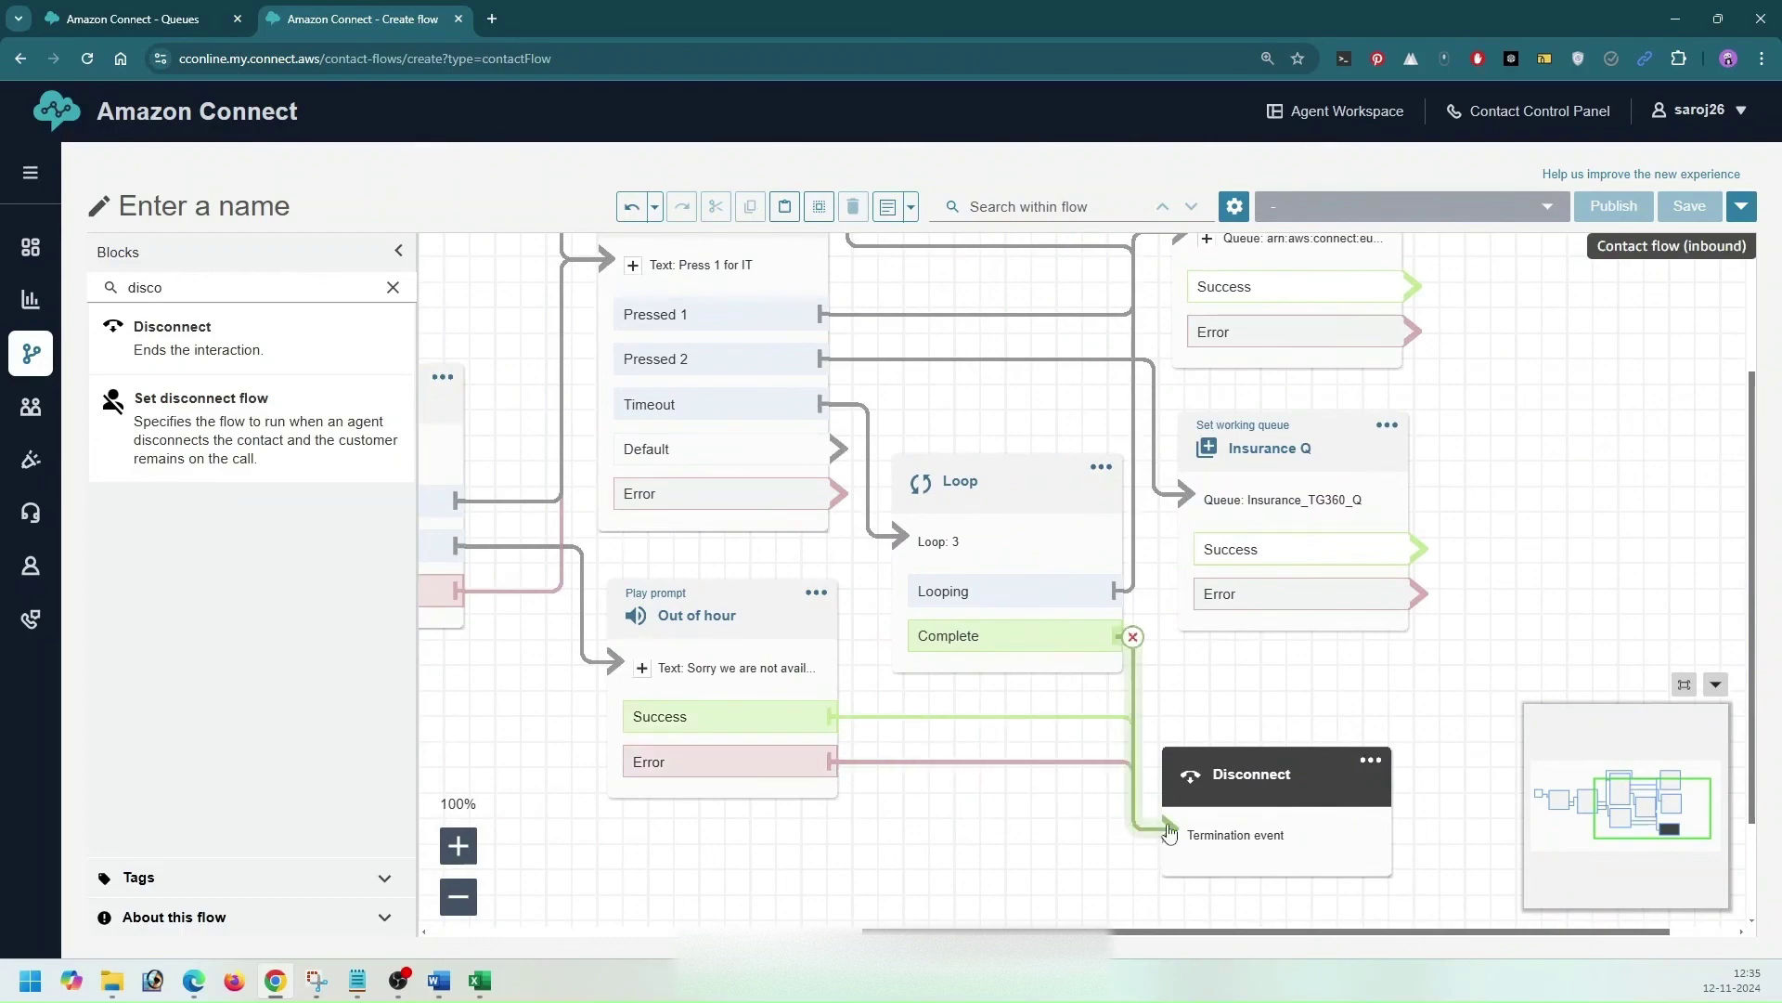
Step: Connect Menu Option's Default branch to the ITSD Q block and its Error branch to the Loop block
{"action": "left_click_drag", "start_coordinate": [981, 807], "coordinate": [908, 884]}
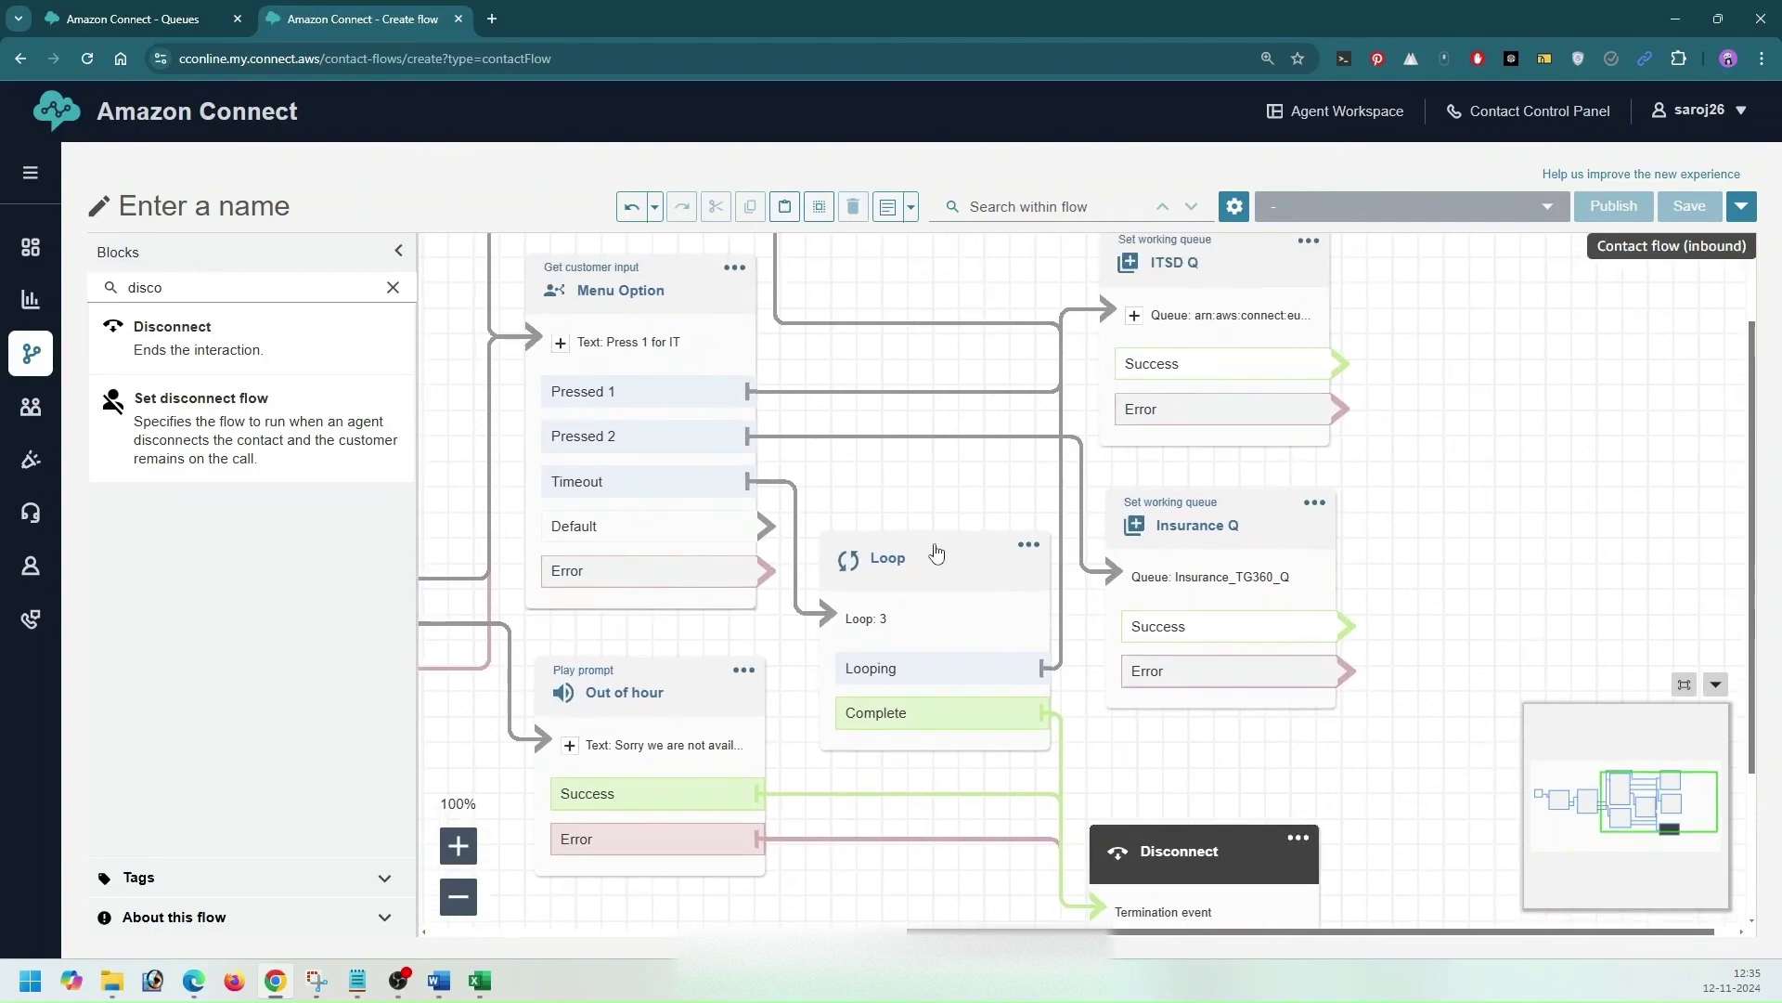
{"action": "left_click_drag", "start_coordinate": [904, 476], "coordinate": [940, 626]}
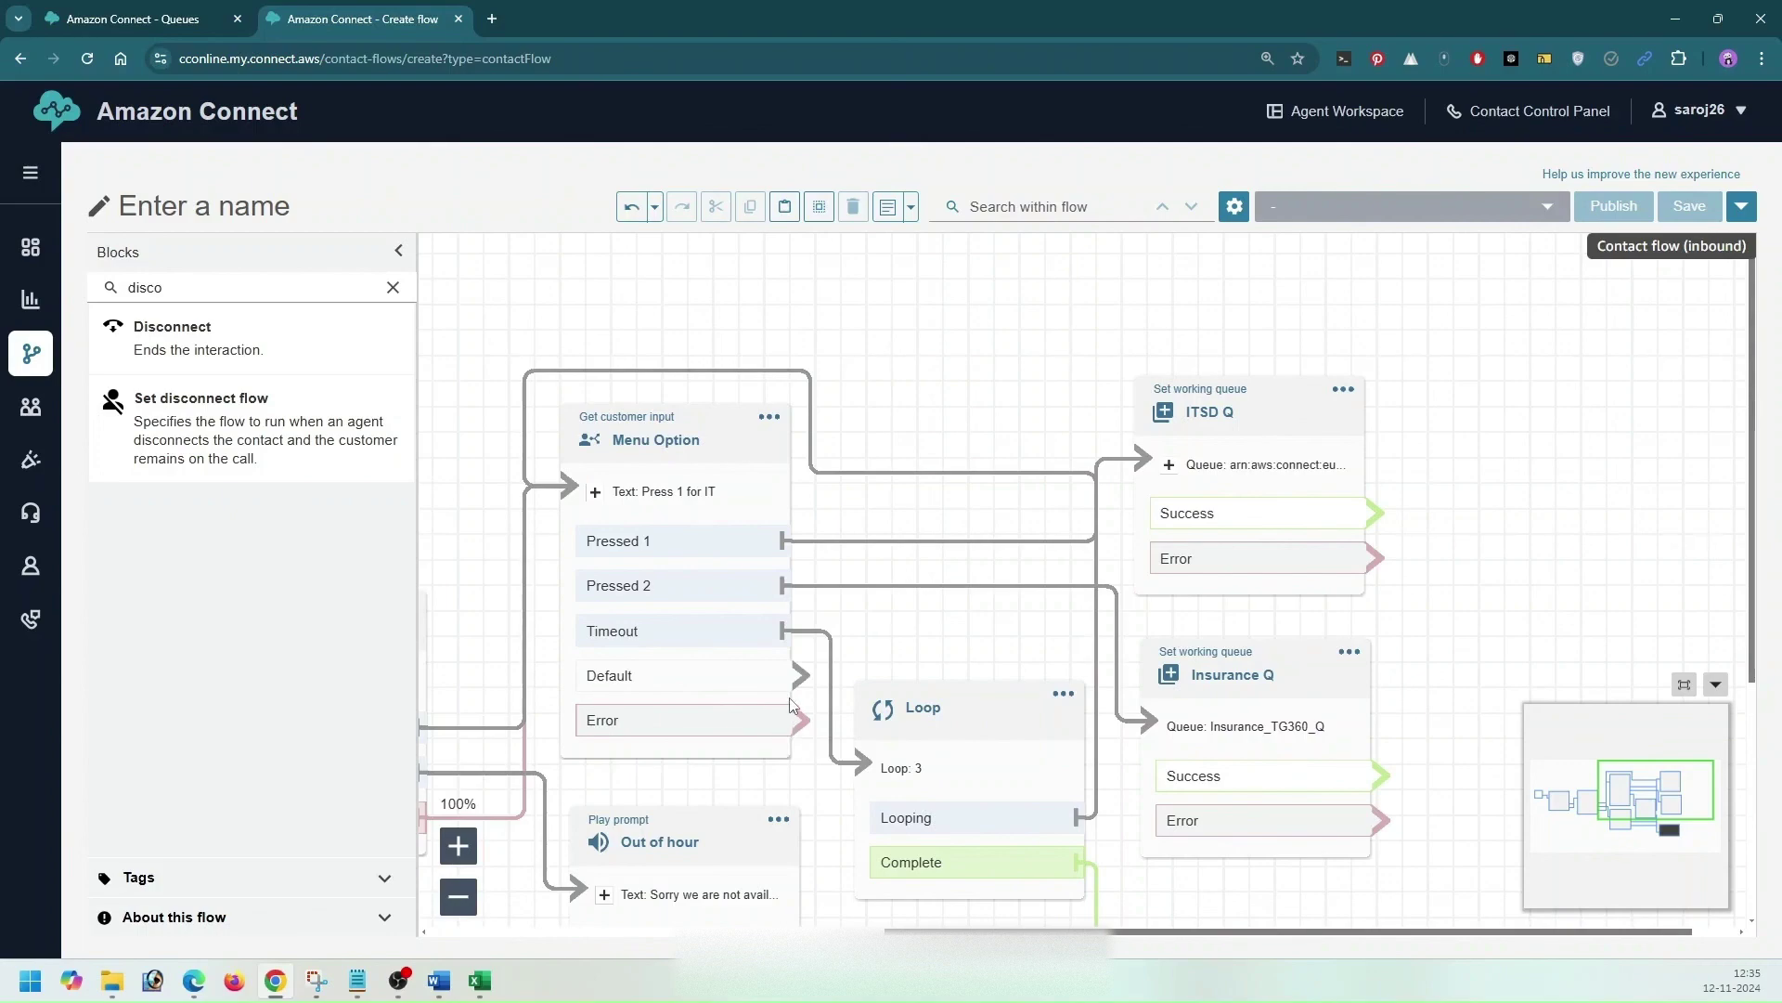
{"action": "left_click_drag", "start_coordinate": [799, 675], "coordinate": [1143, 465]}
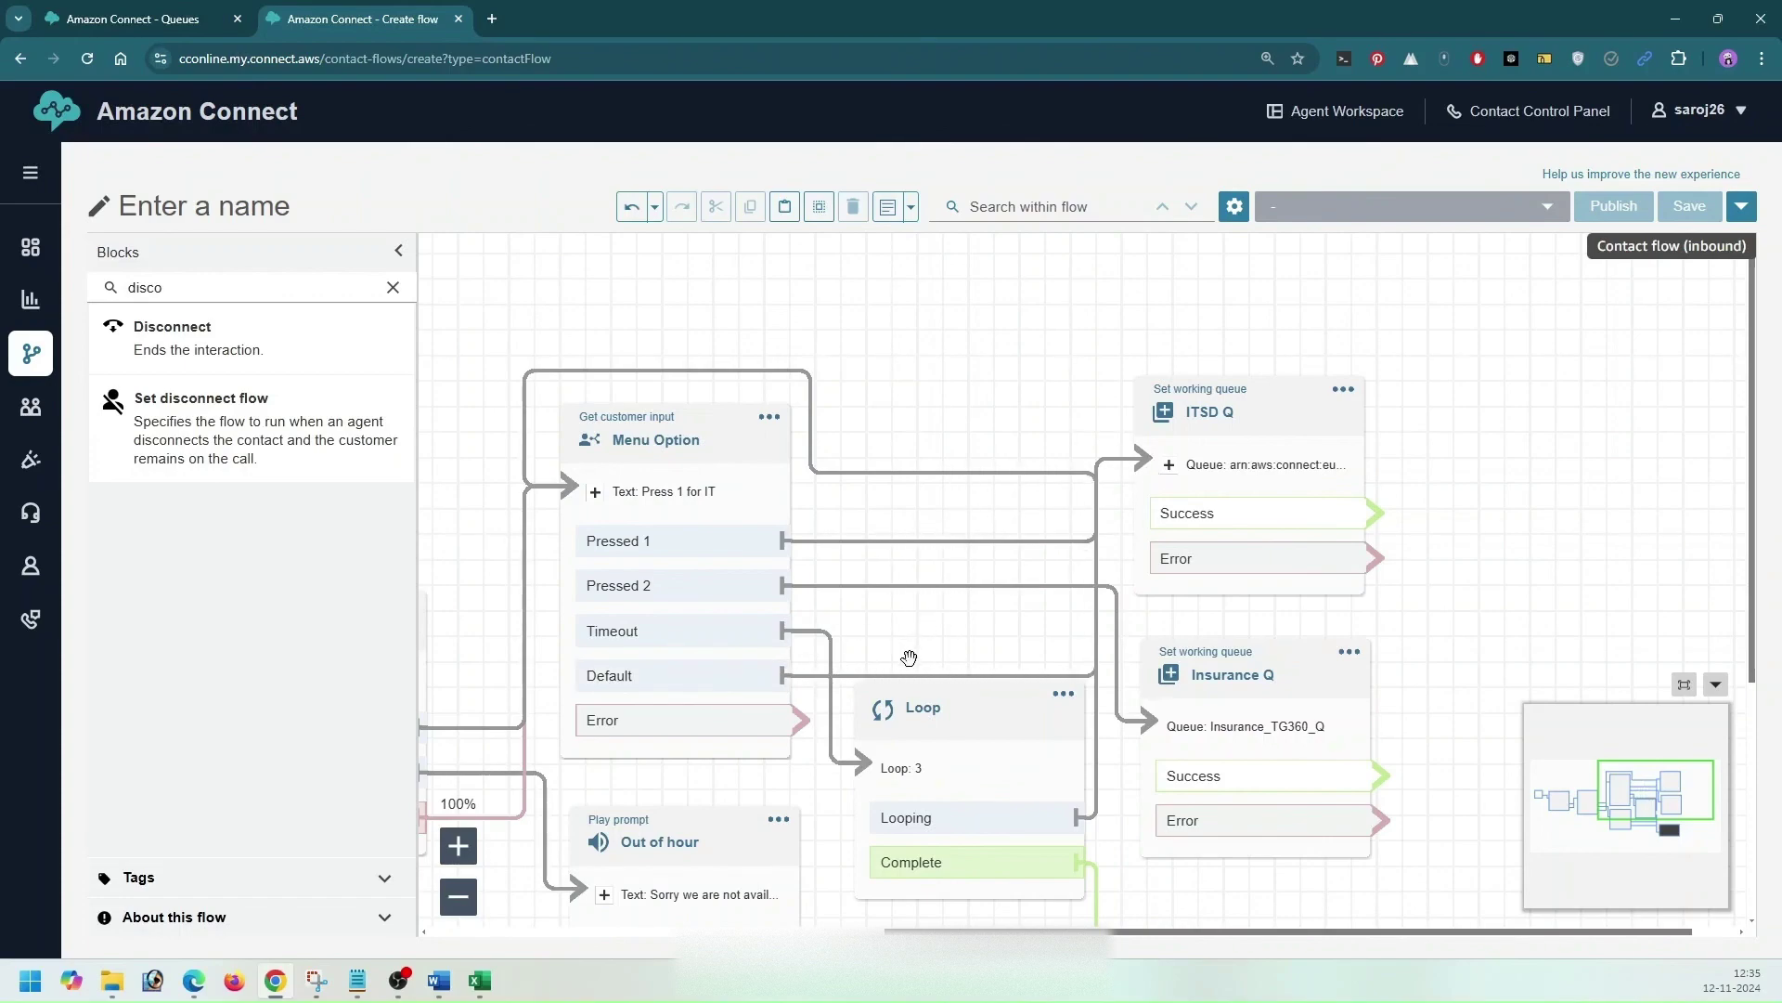
{"action": "left_click_drag", "start_coordinate": [803, 722], "coordinate": [865, 769]}
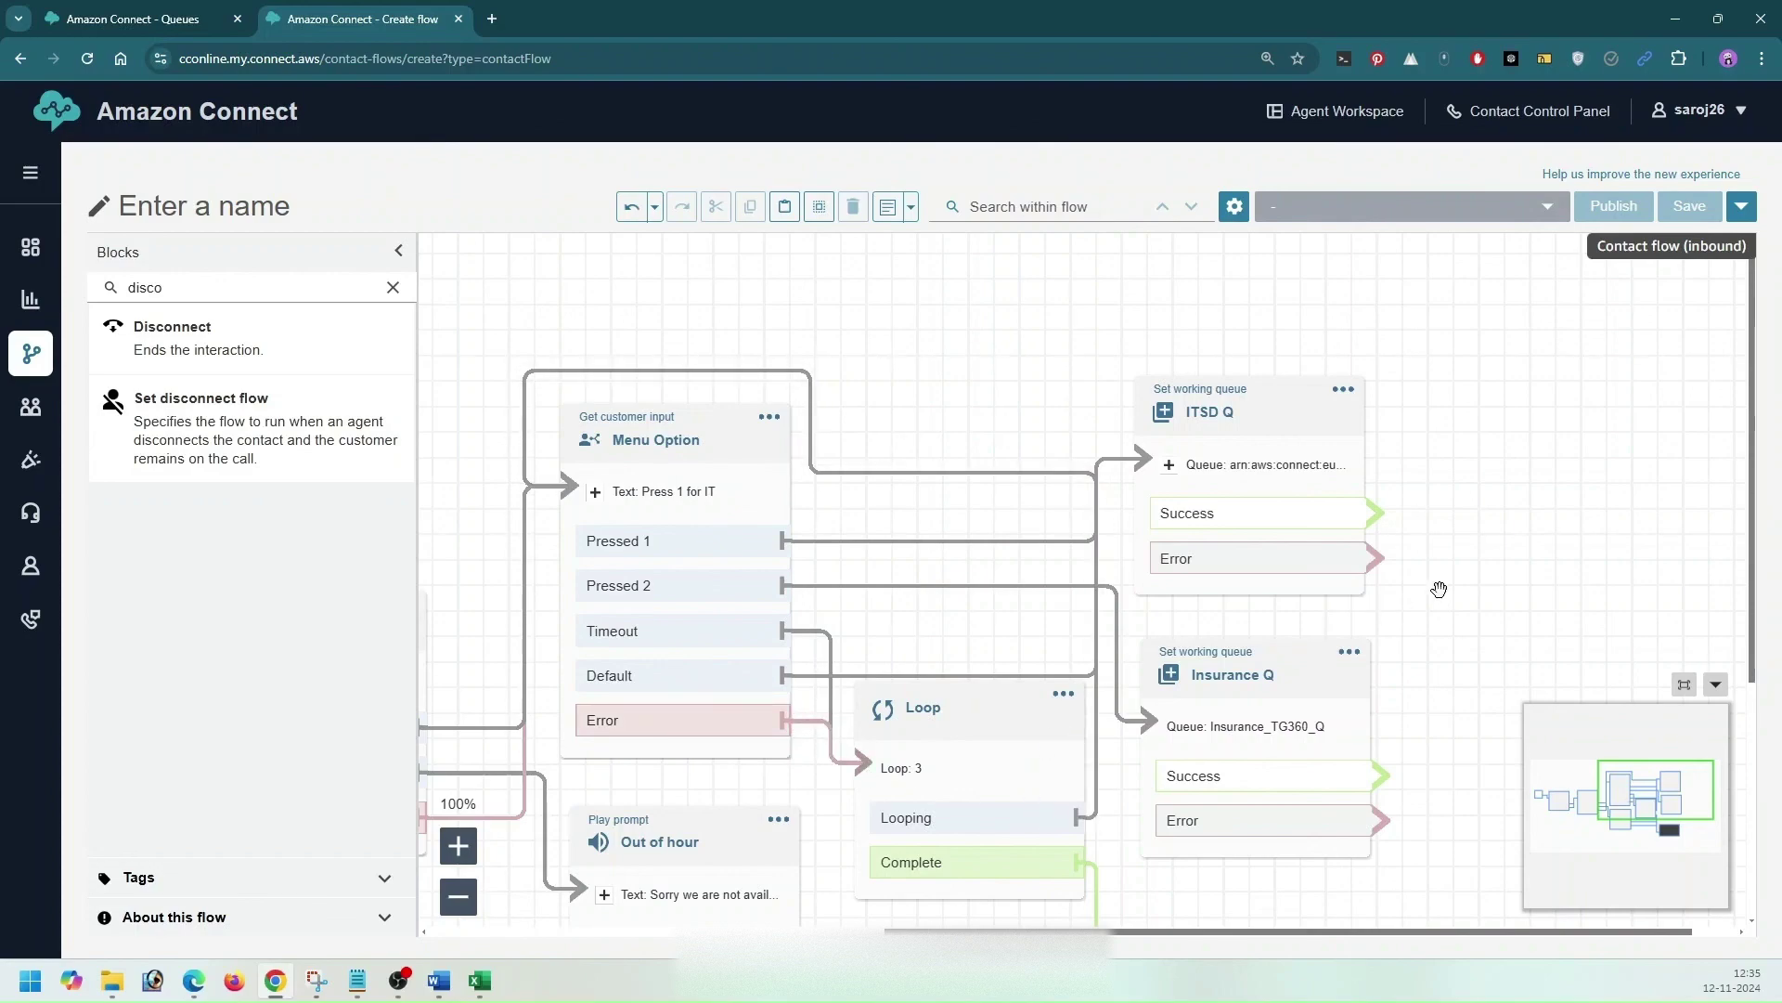
Step: Nudge the Loop block slightly lower to tidy the connectors between the menu and the queue blocks
{"action": "left_click_drag", "start_coordinate": [1410, 579], "coordinate": [1202, 478]}
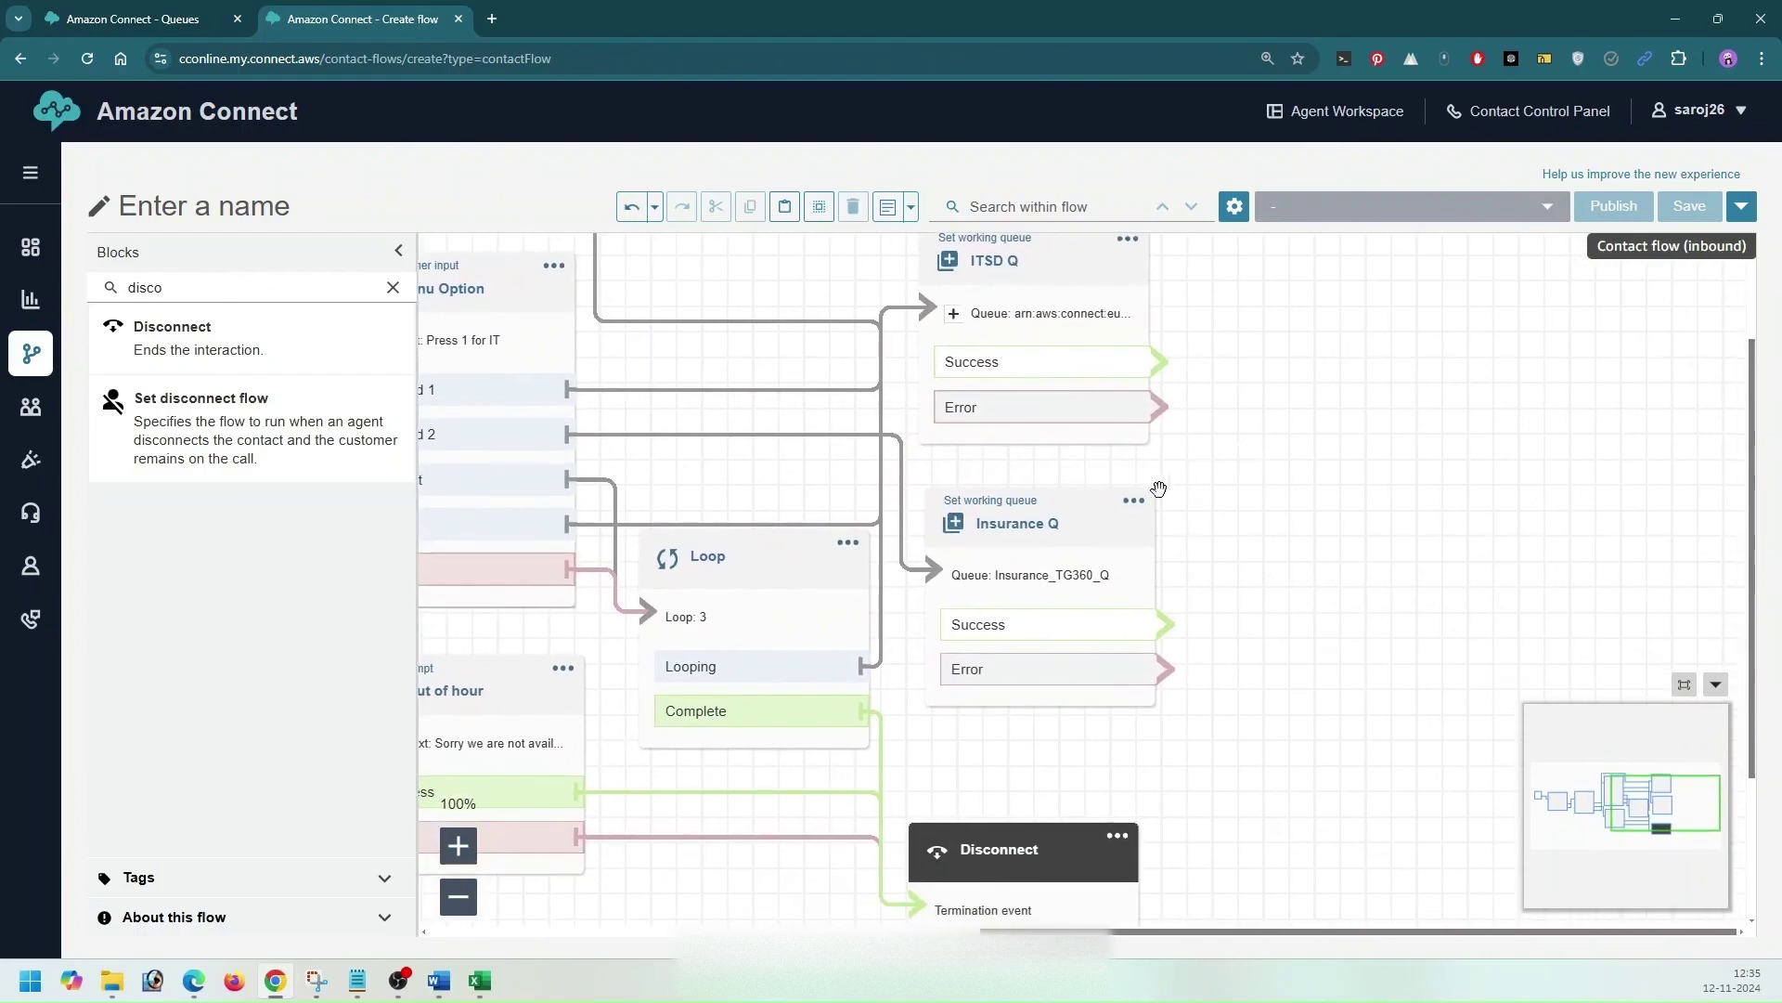
{"action": "left_click", "coordinate": [761, 599]}
{"action": "left_click_drag", "start_coordinate": [1269, 529], "coordinate": [1420, 558]}
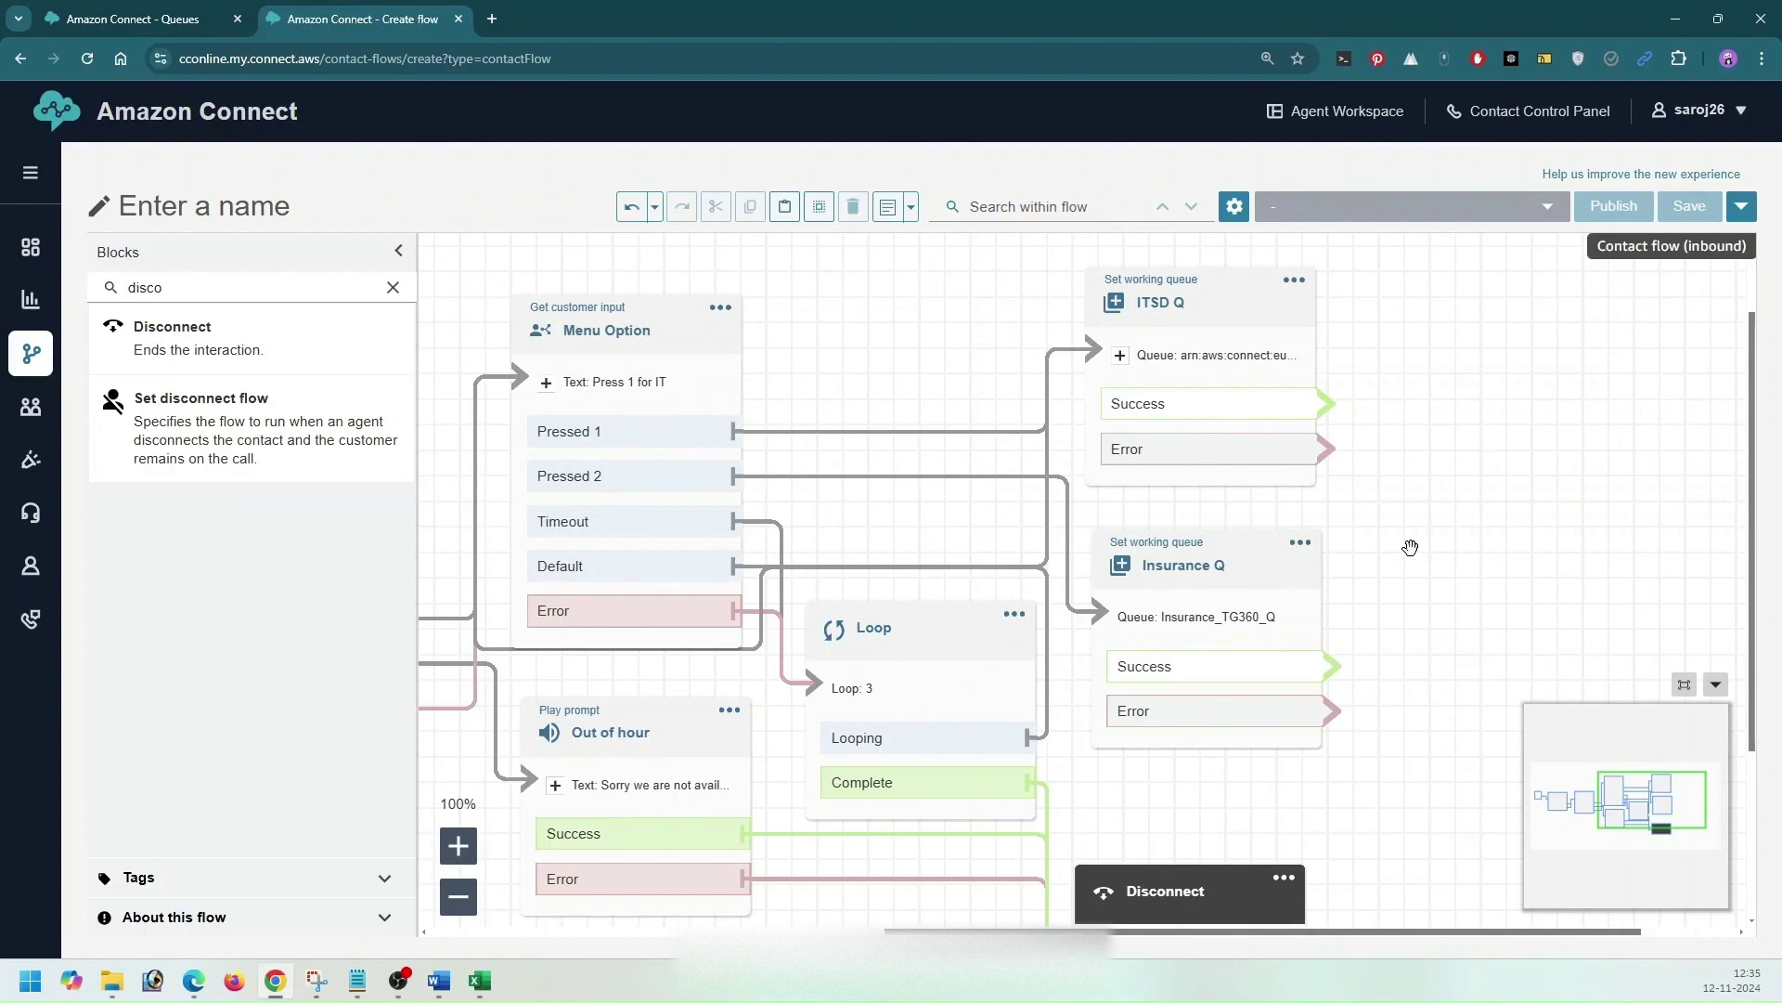
Step: Find the queue blocks and add a Transfer to queue block to the right of the ITSD Q block
{"action": "left_click_drag", "start_coordinate": [1464, 454], "coordinate": [1070, 473]}
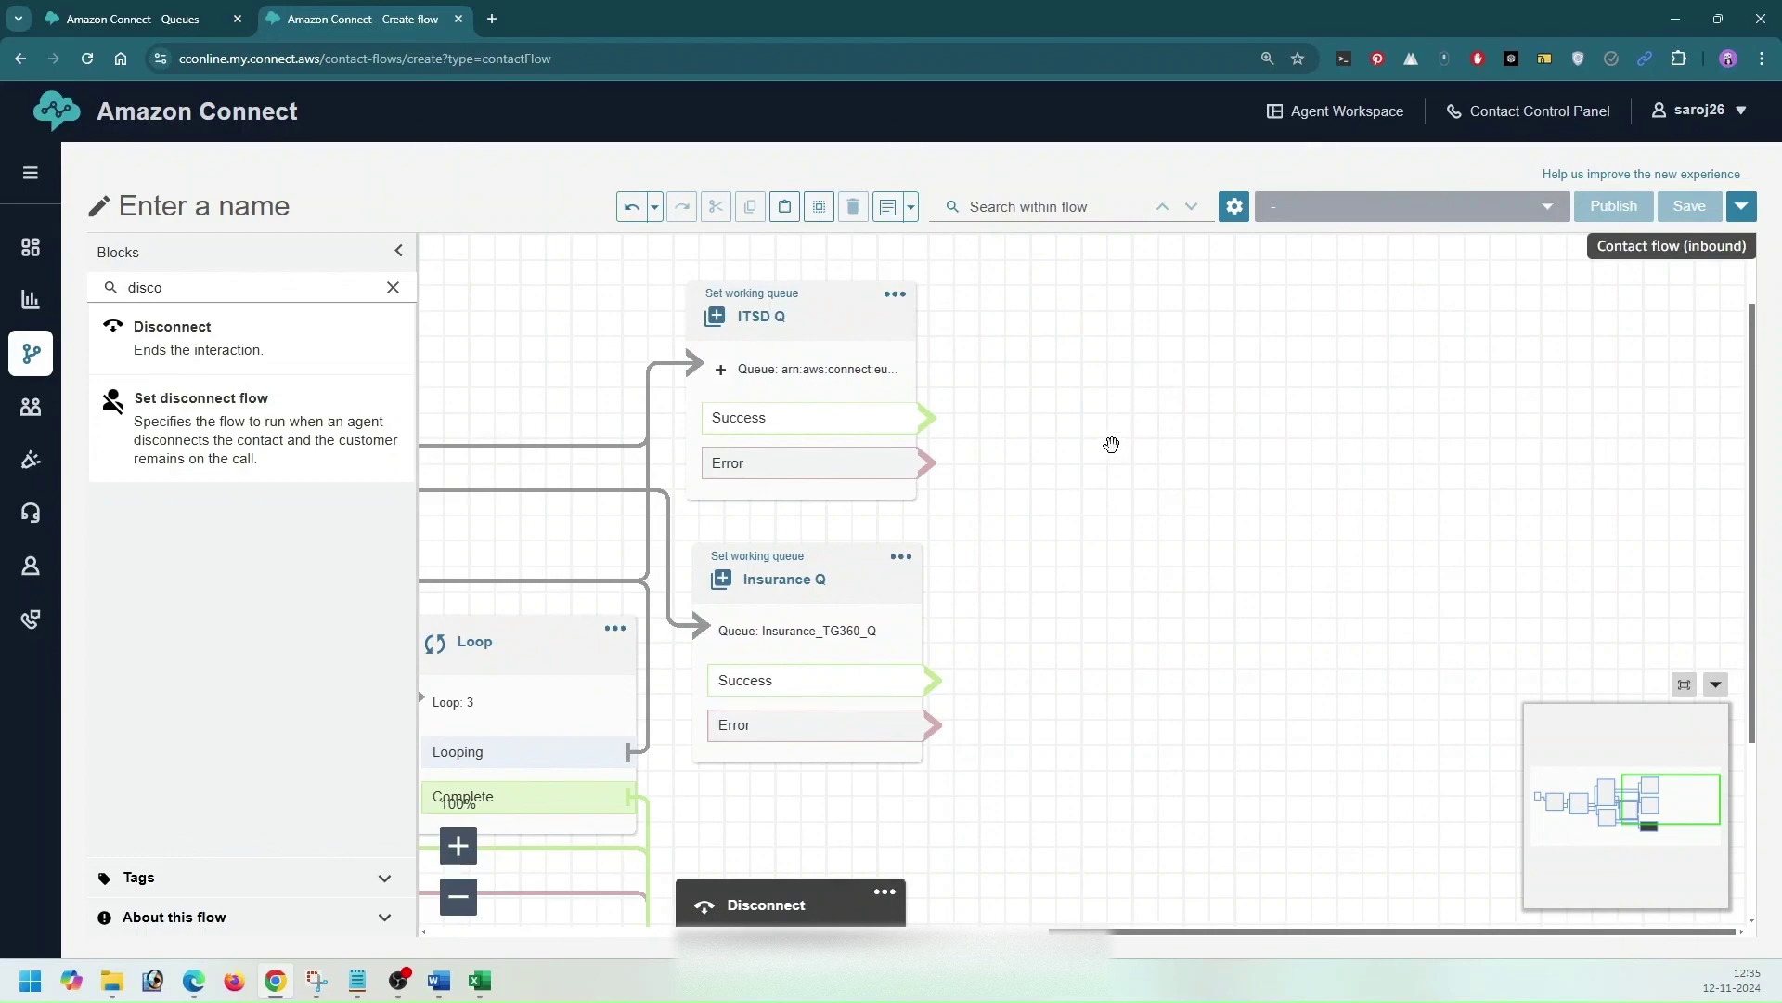
{"action": "double_click", "coordinate": [193, 287]}
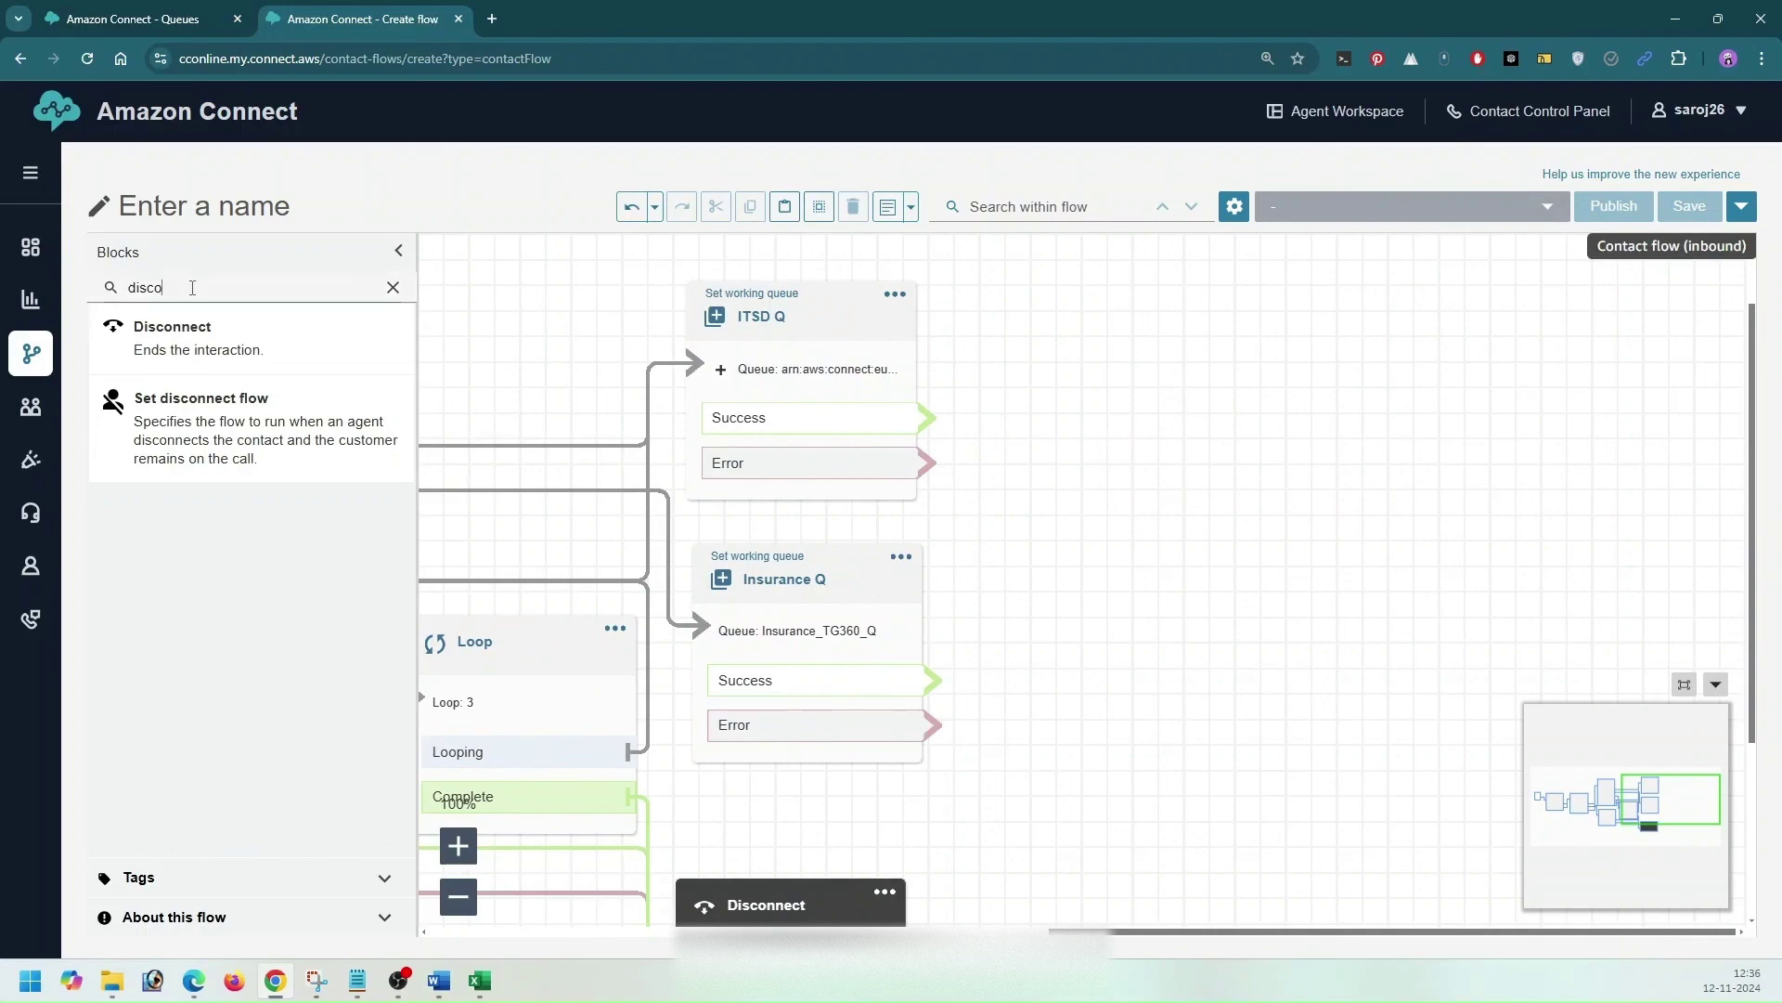
{"action": "key", "text": "BackSpace"}
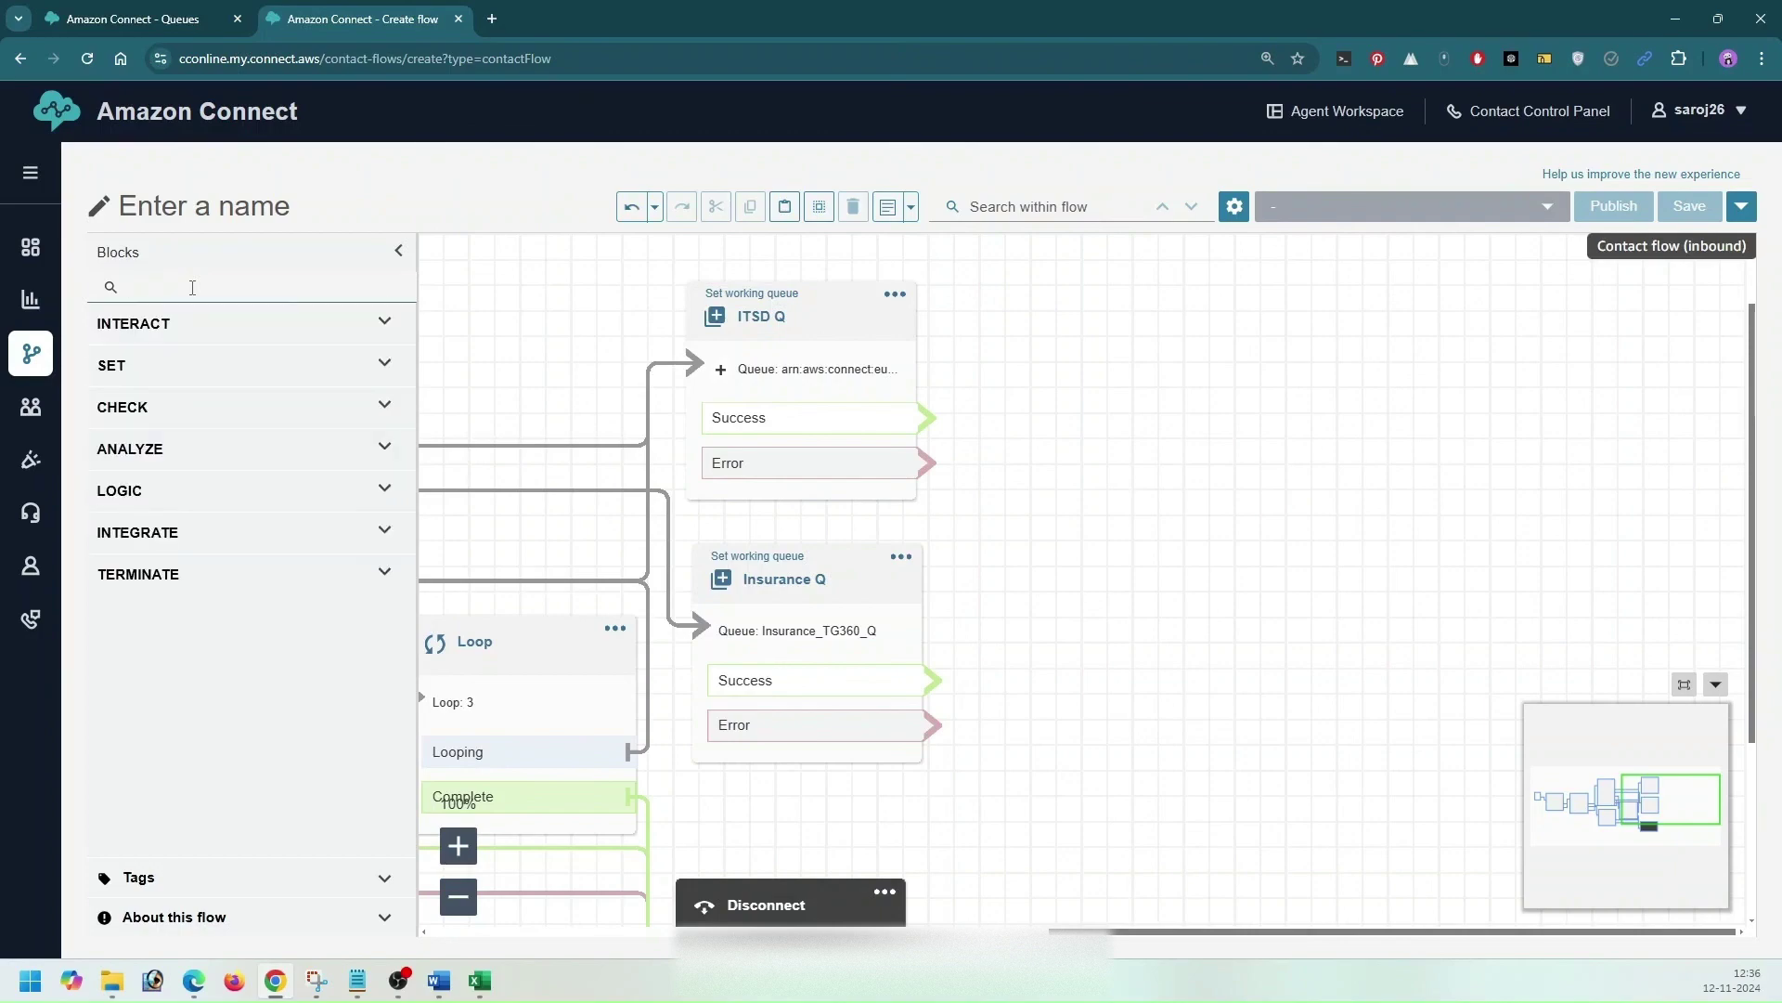
{"action": "type", "text": "queue"}
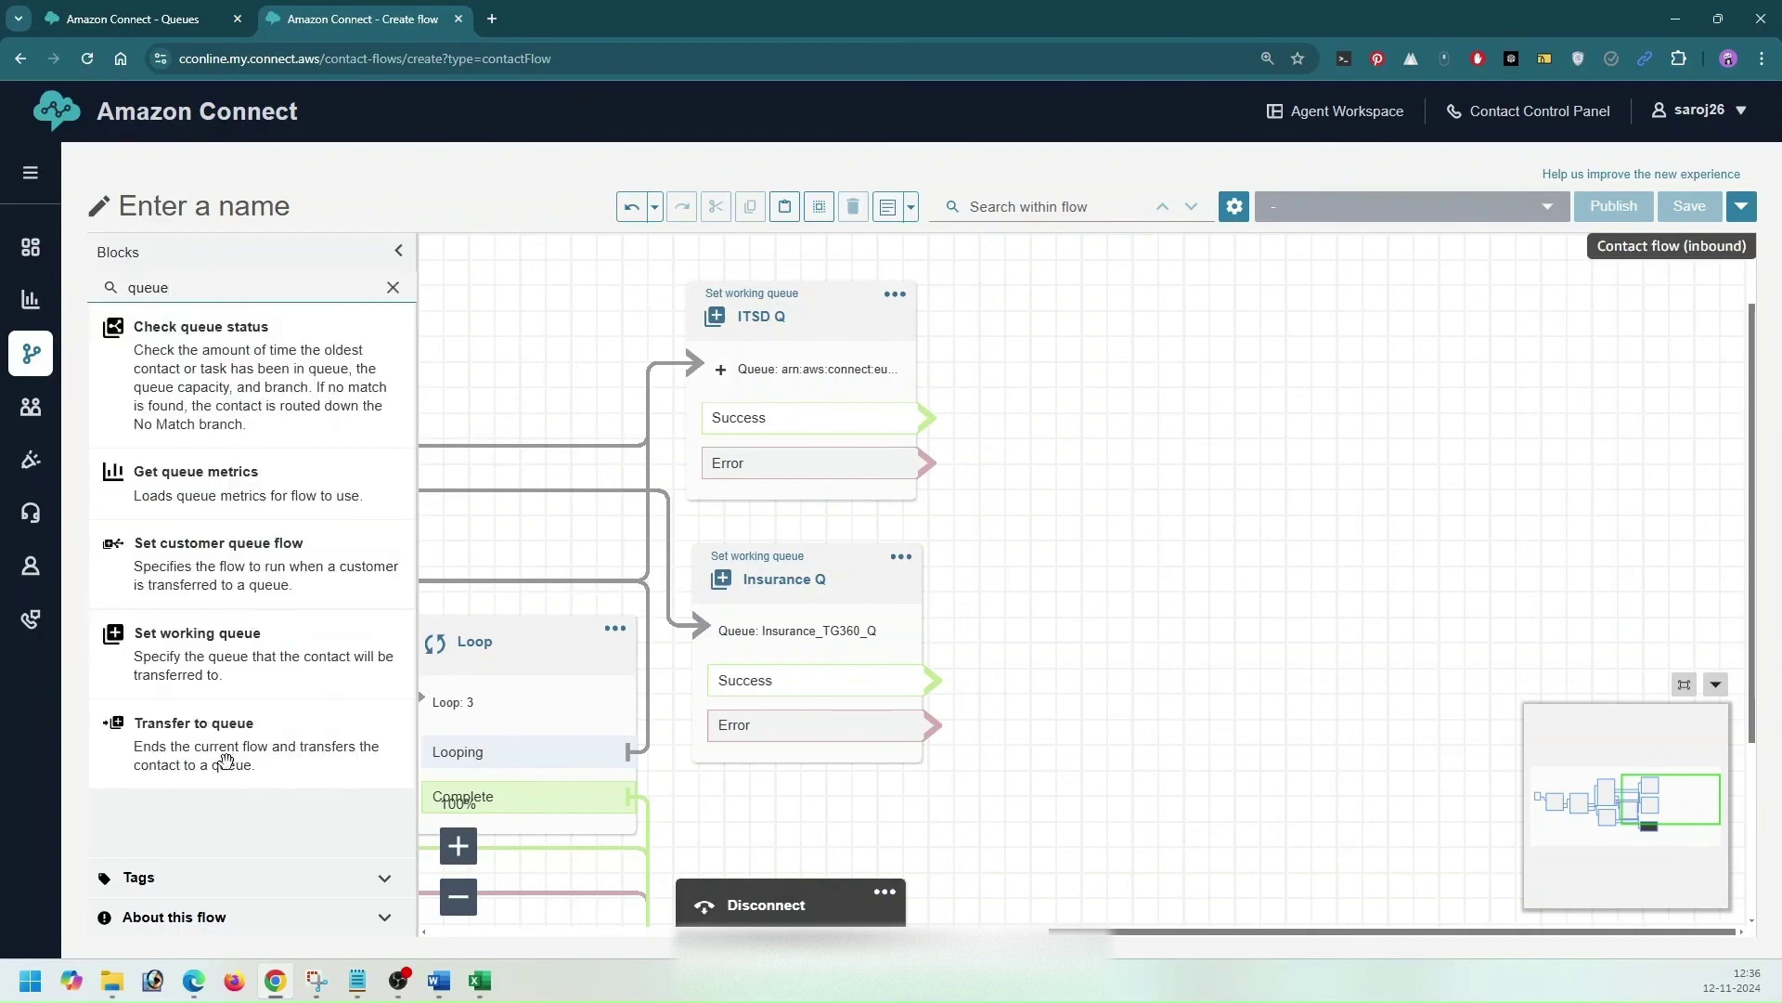
{"action": "left_click_drag", "start_coordinate": [191, 747], "coordinate": [1067, 409]}
{"action": "left_click_drag", "start_coordinate": [1123, 342], "coordinate": [1125, 336]}
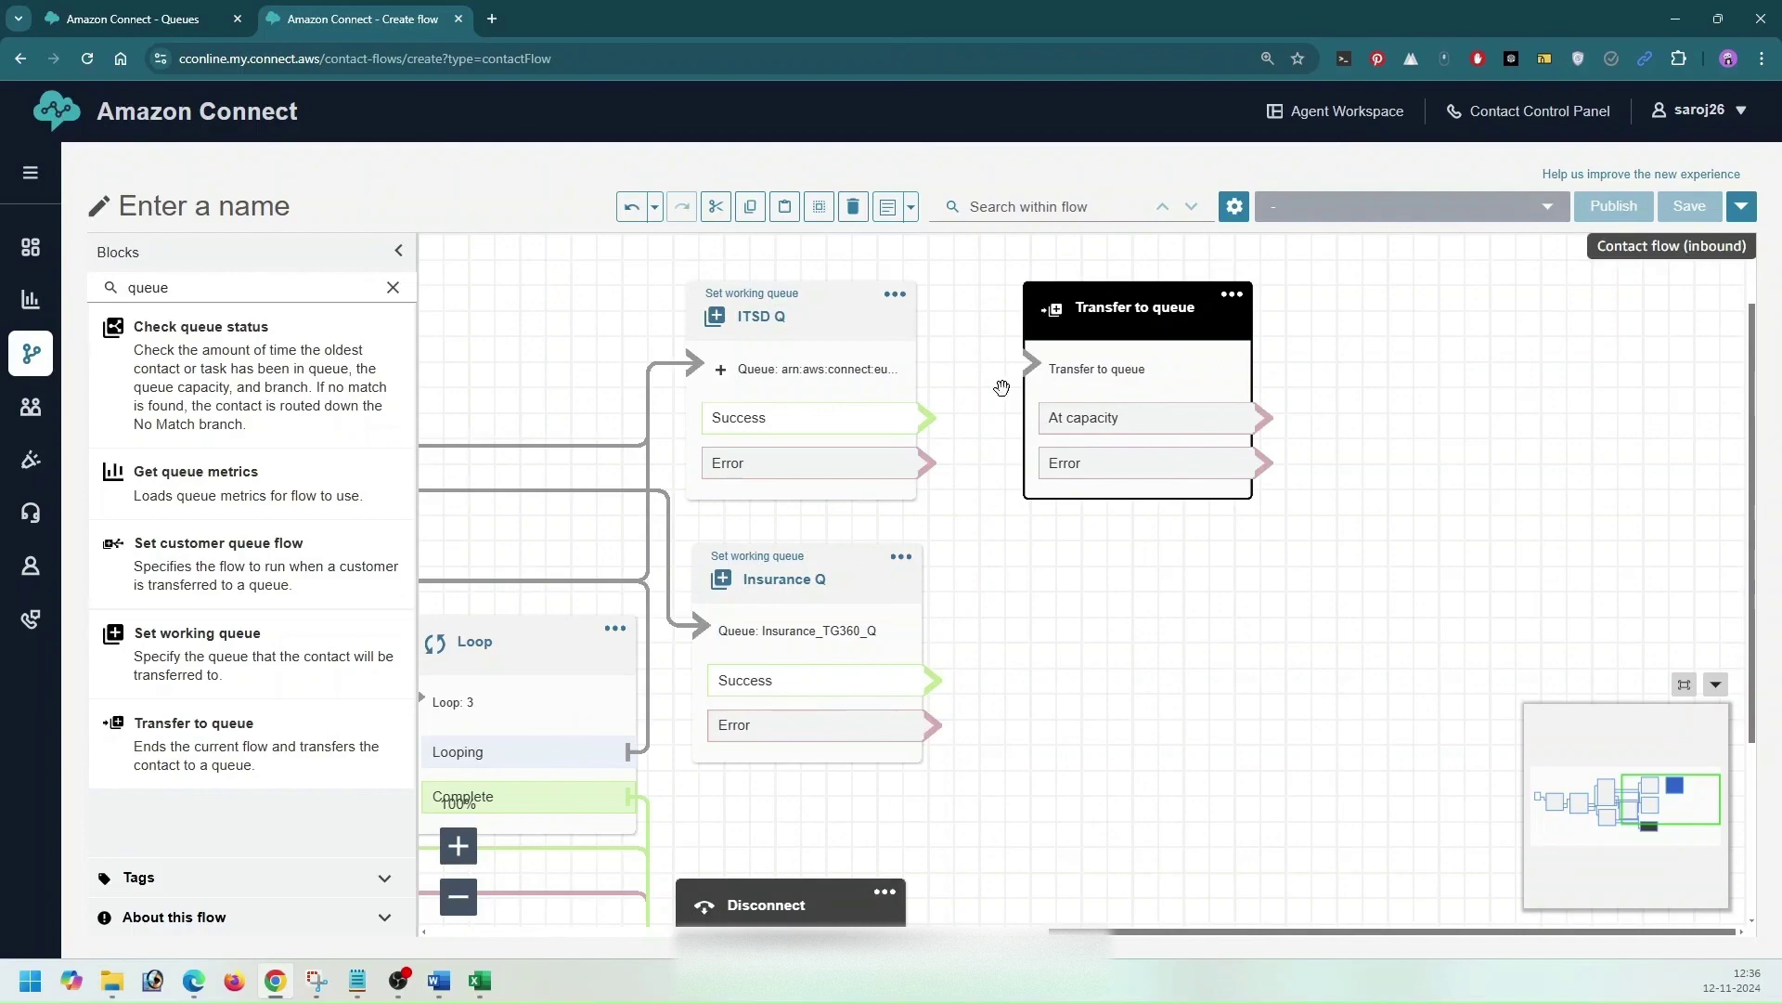
Step: Connect the Success and Error branches of both ITSD Q and Insurance Q to the Transfer to queue block
{"action": "left_click_drag", "start_coordinate": [939, 420], "coordinate": [1033, 364]}
{"action": "left_click_drag", "start_coordinate": [933, 685], "coordinate": [1037, 364]}
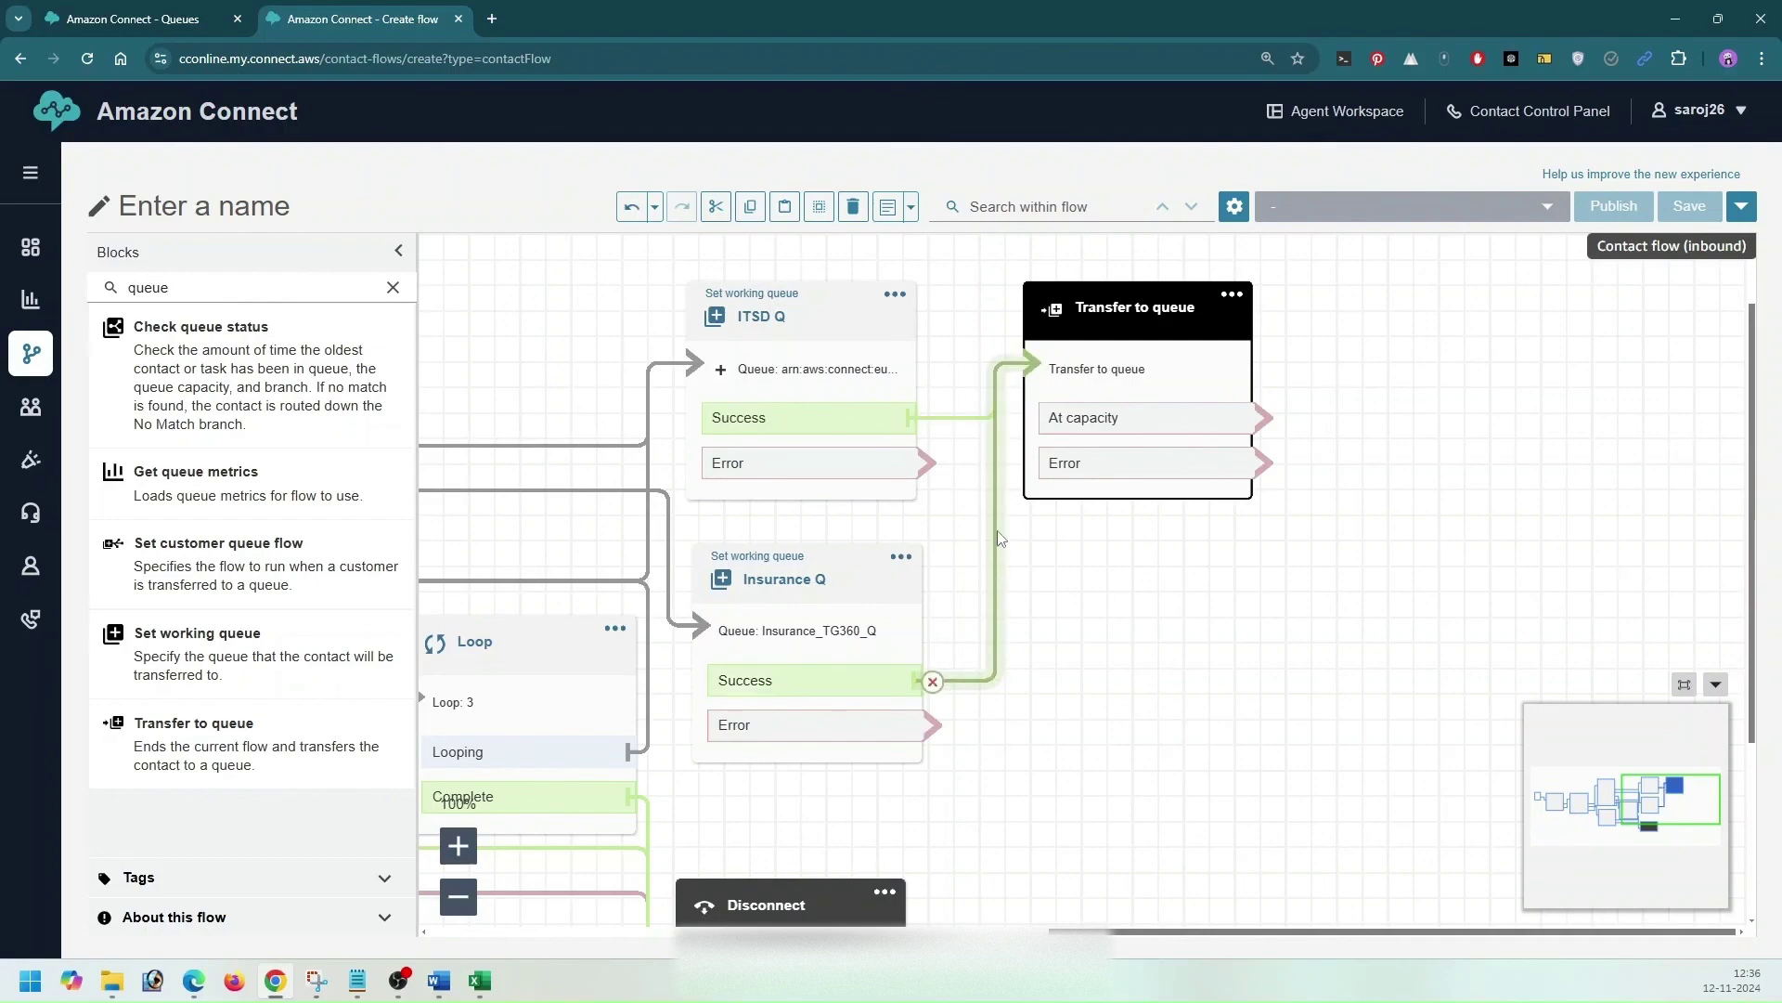
{"action": "left_click_drag", "start_coordinate": [928, 471], "coordinate": [1031, 366]}
{"action": "left_click_drag", "start_coordinate": [932, 733], "coordinate": [1040, 379]}
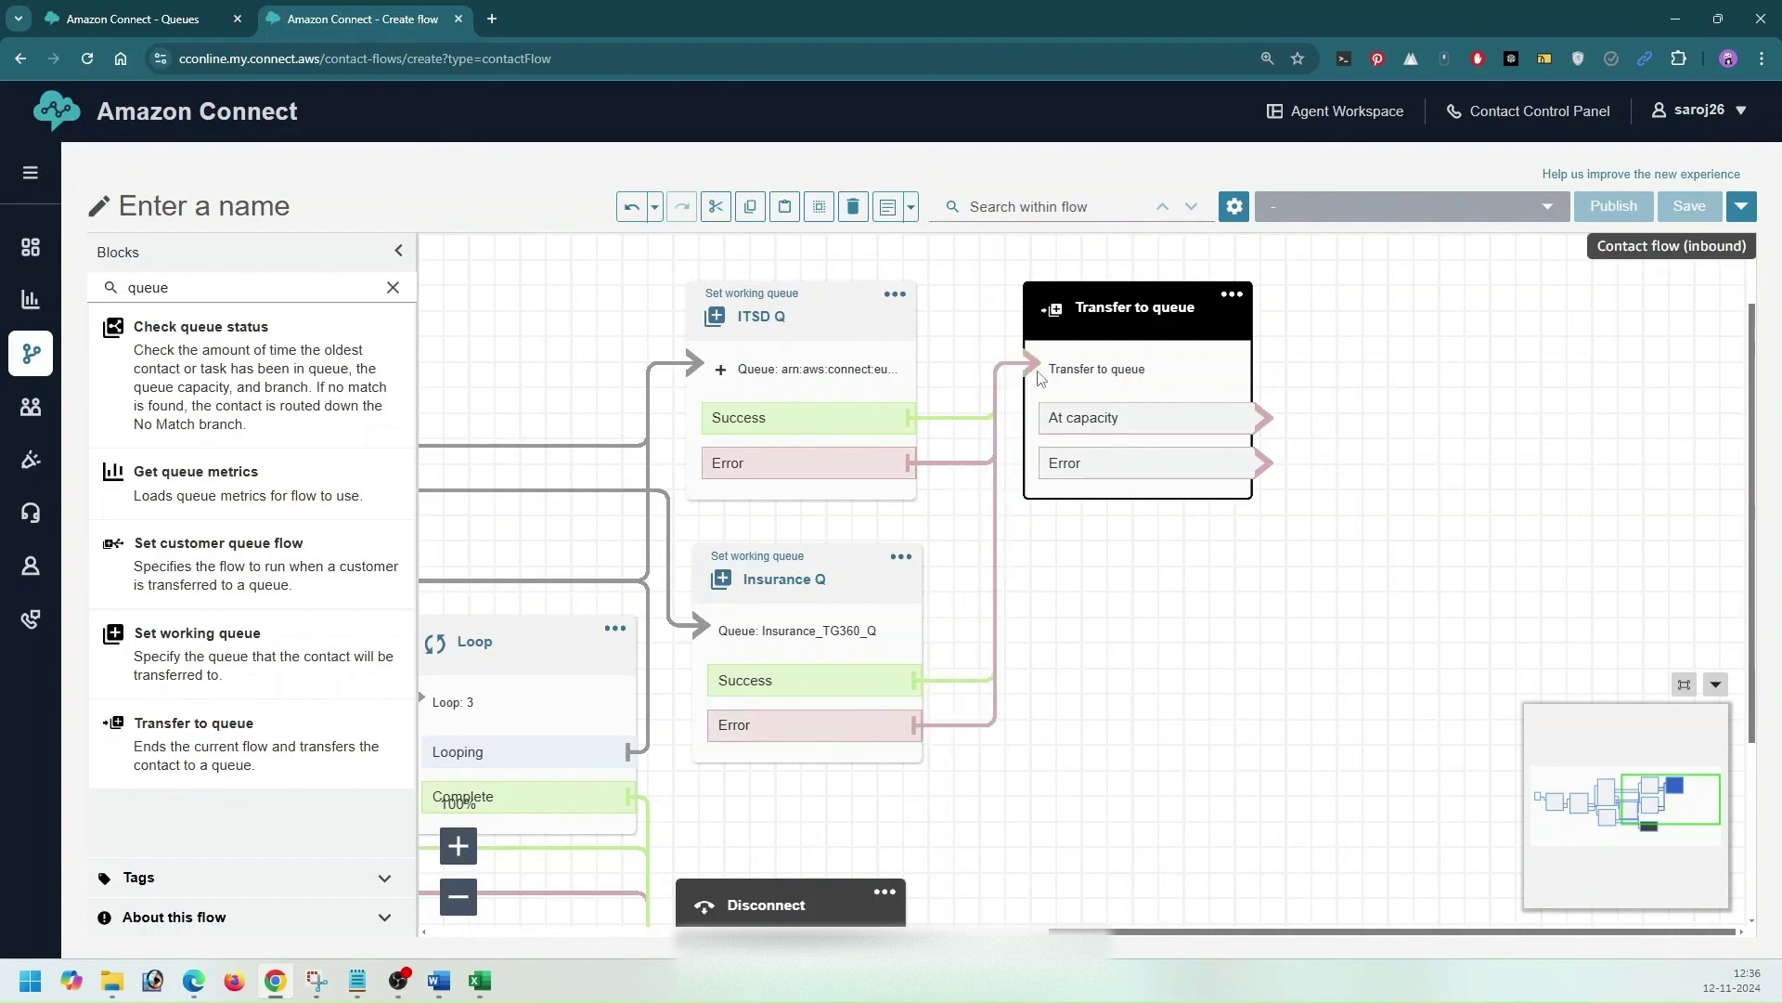
Step: Name the Transfer to queue block "ITSD & Insurance Q Call transfer" and save it with the plain queue transfer option instead of callback
{"action": "left_click_drag", "start_coordinate": [1086, 571], "coordinate": [948, 651]}
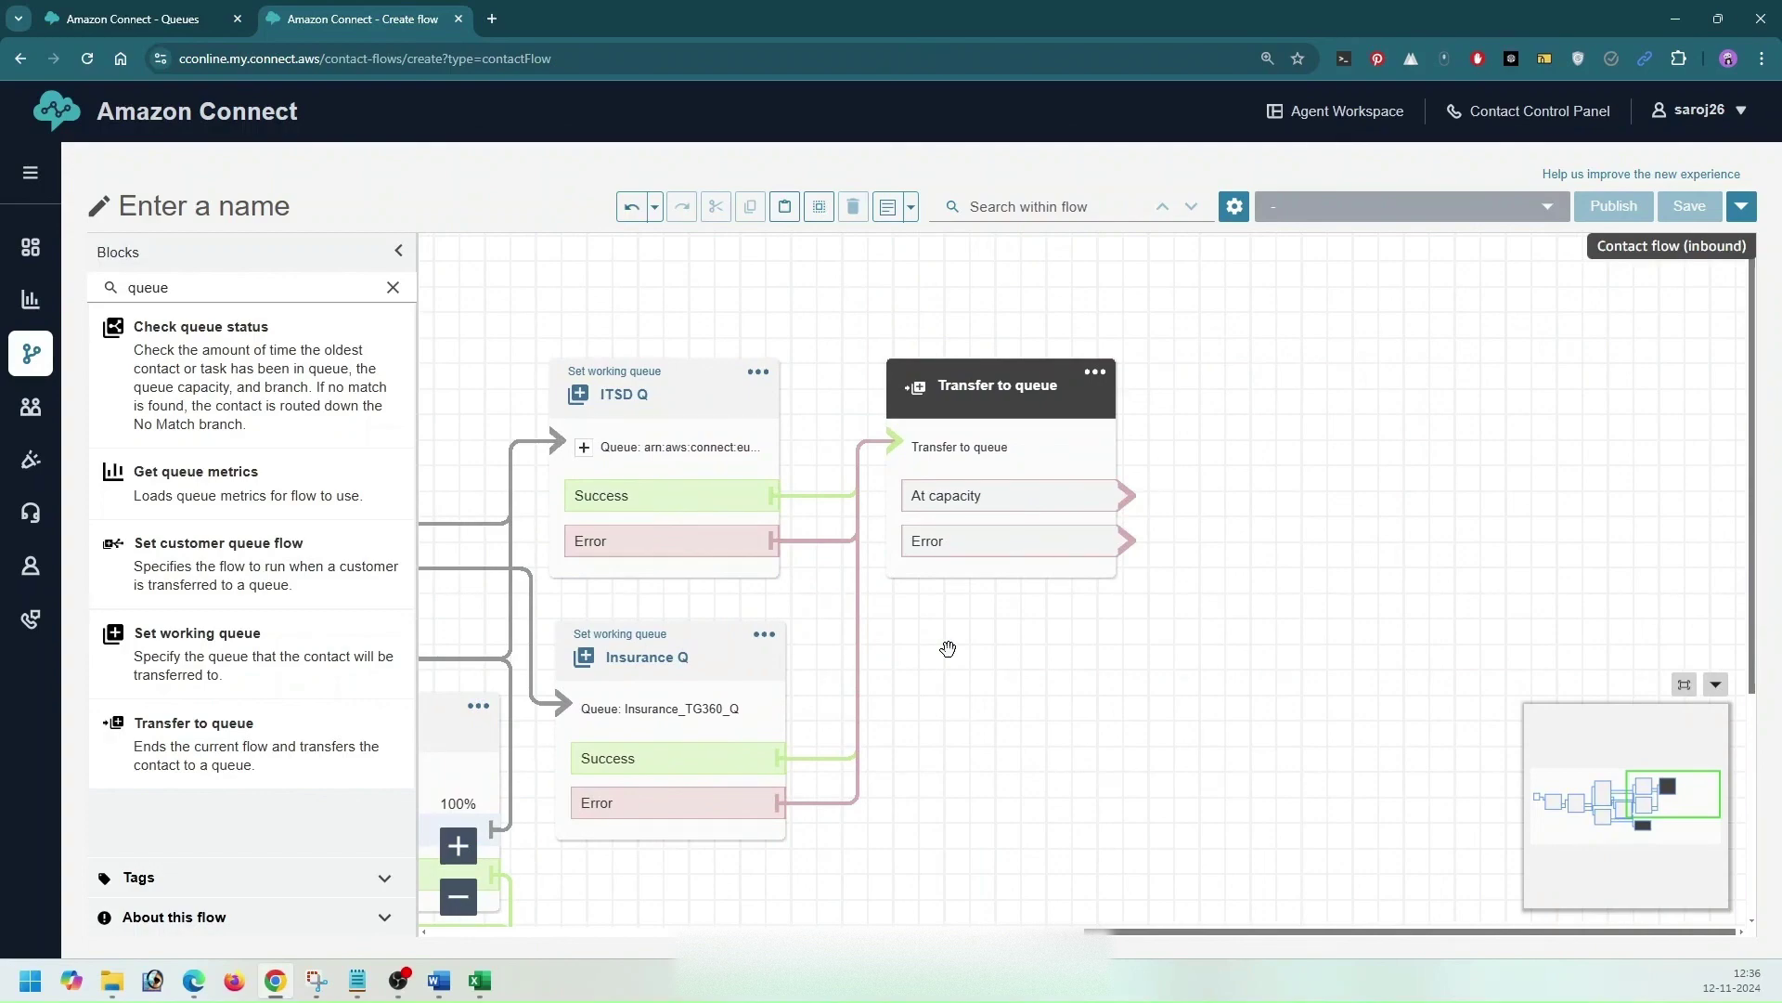
{"action": "left_click", "coordinate": [1002, 399]}
{"action": "left_click", "coordinate": [1384, 372]}
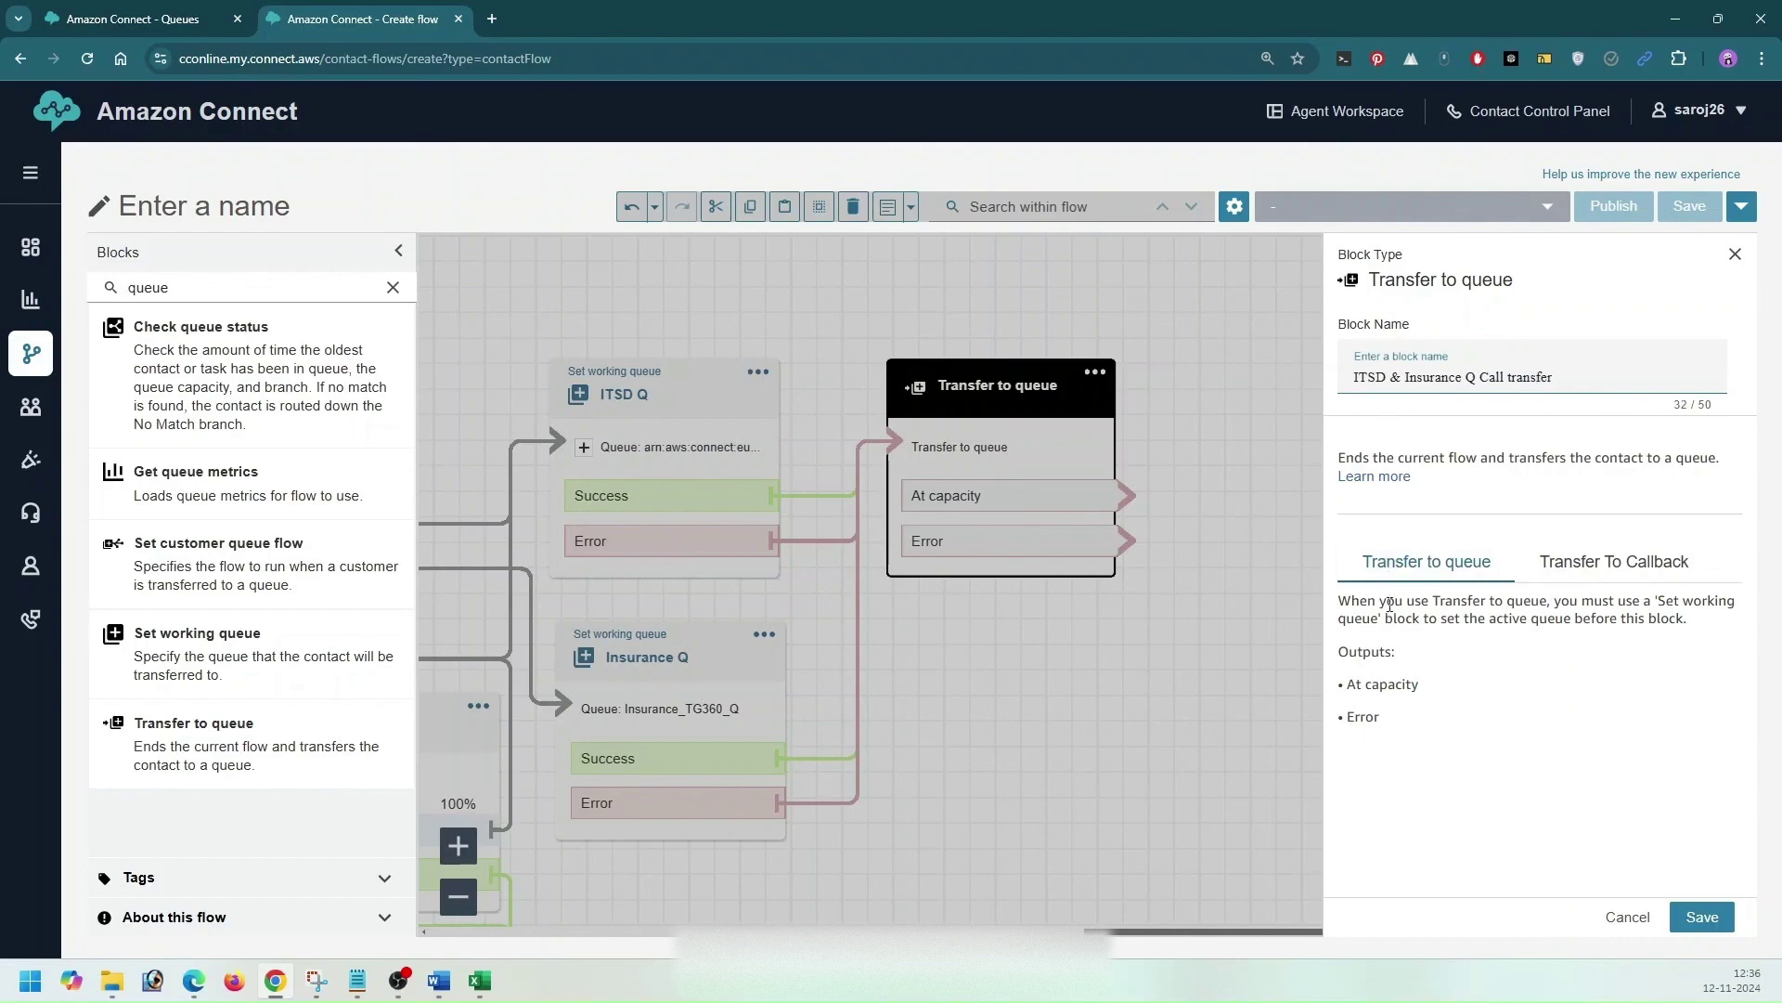
{"action": "left_click", "coordinate": [1576, 574]}
{"action": "scroll", "coordinate": [1521, 623], "scroll_direction": "down", "scroll_amount": 1}
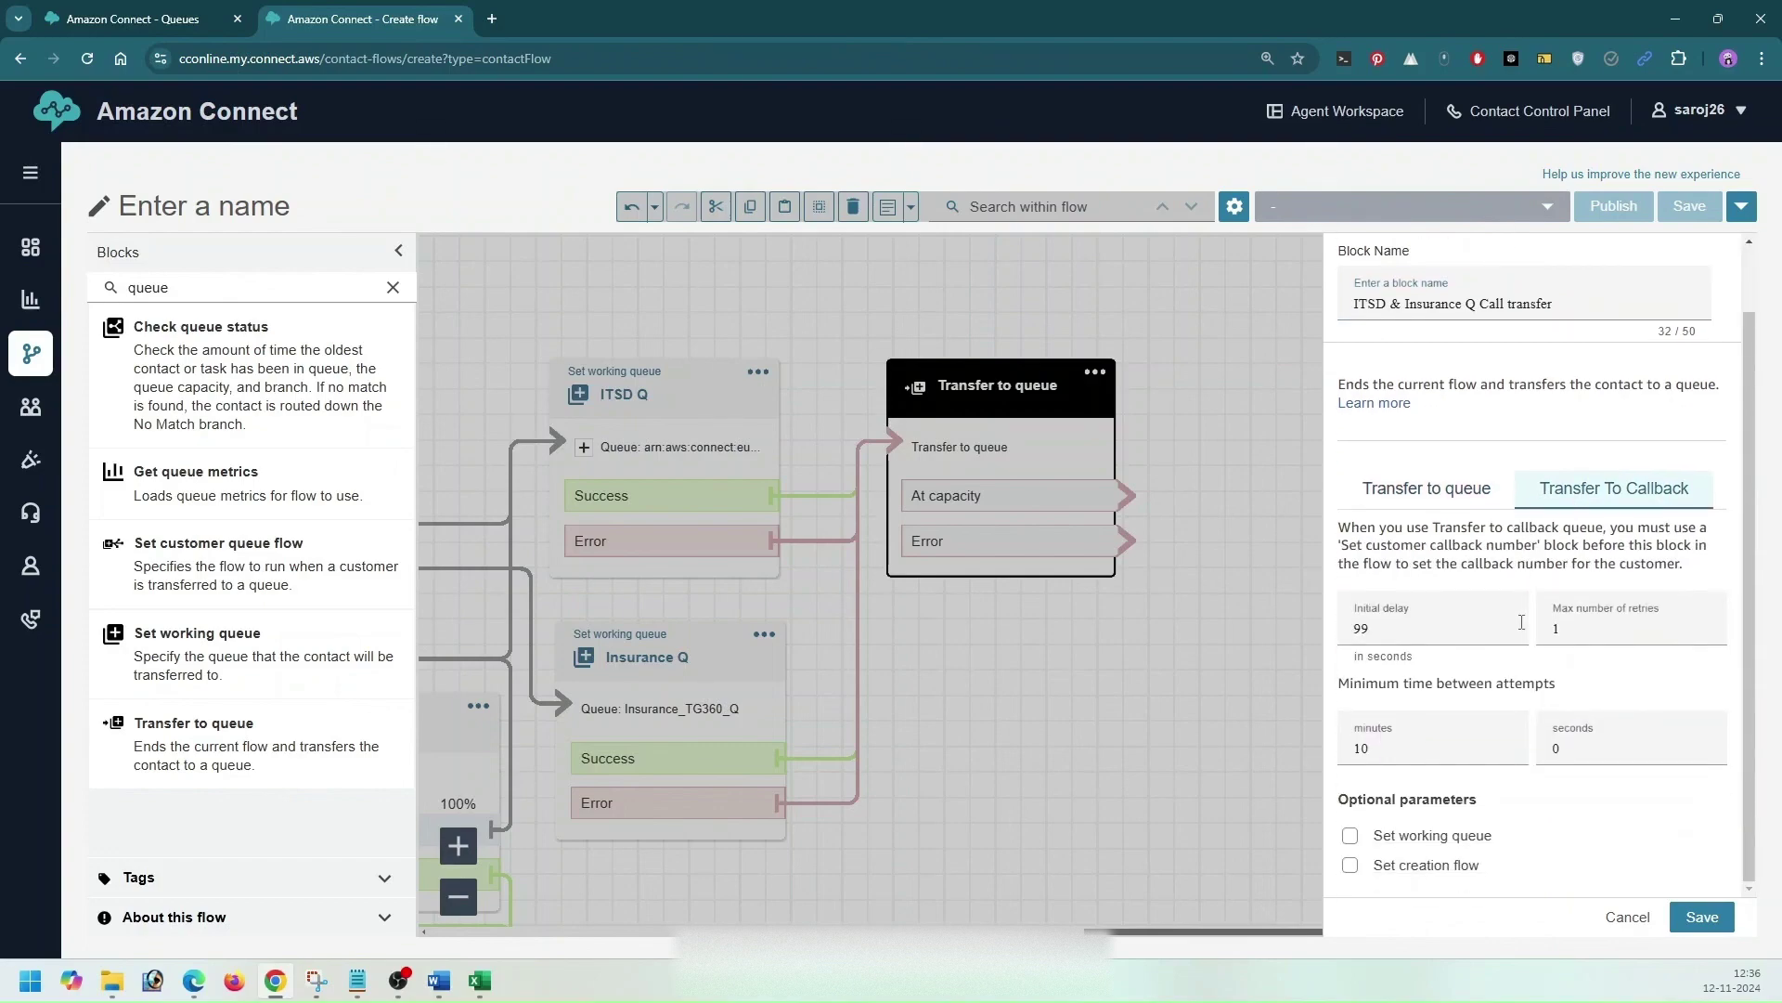
{"action": "scroll", "coordinate": [1518, 644], "scroll_direction": "up", "scroll_amount": 1}
{"action": "left_click", "coordinate": [1437, 574]}
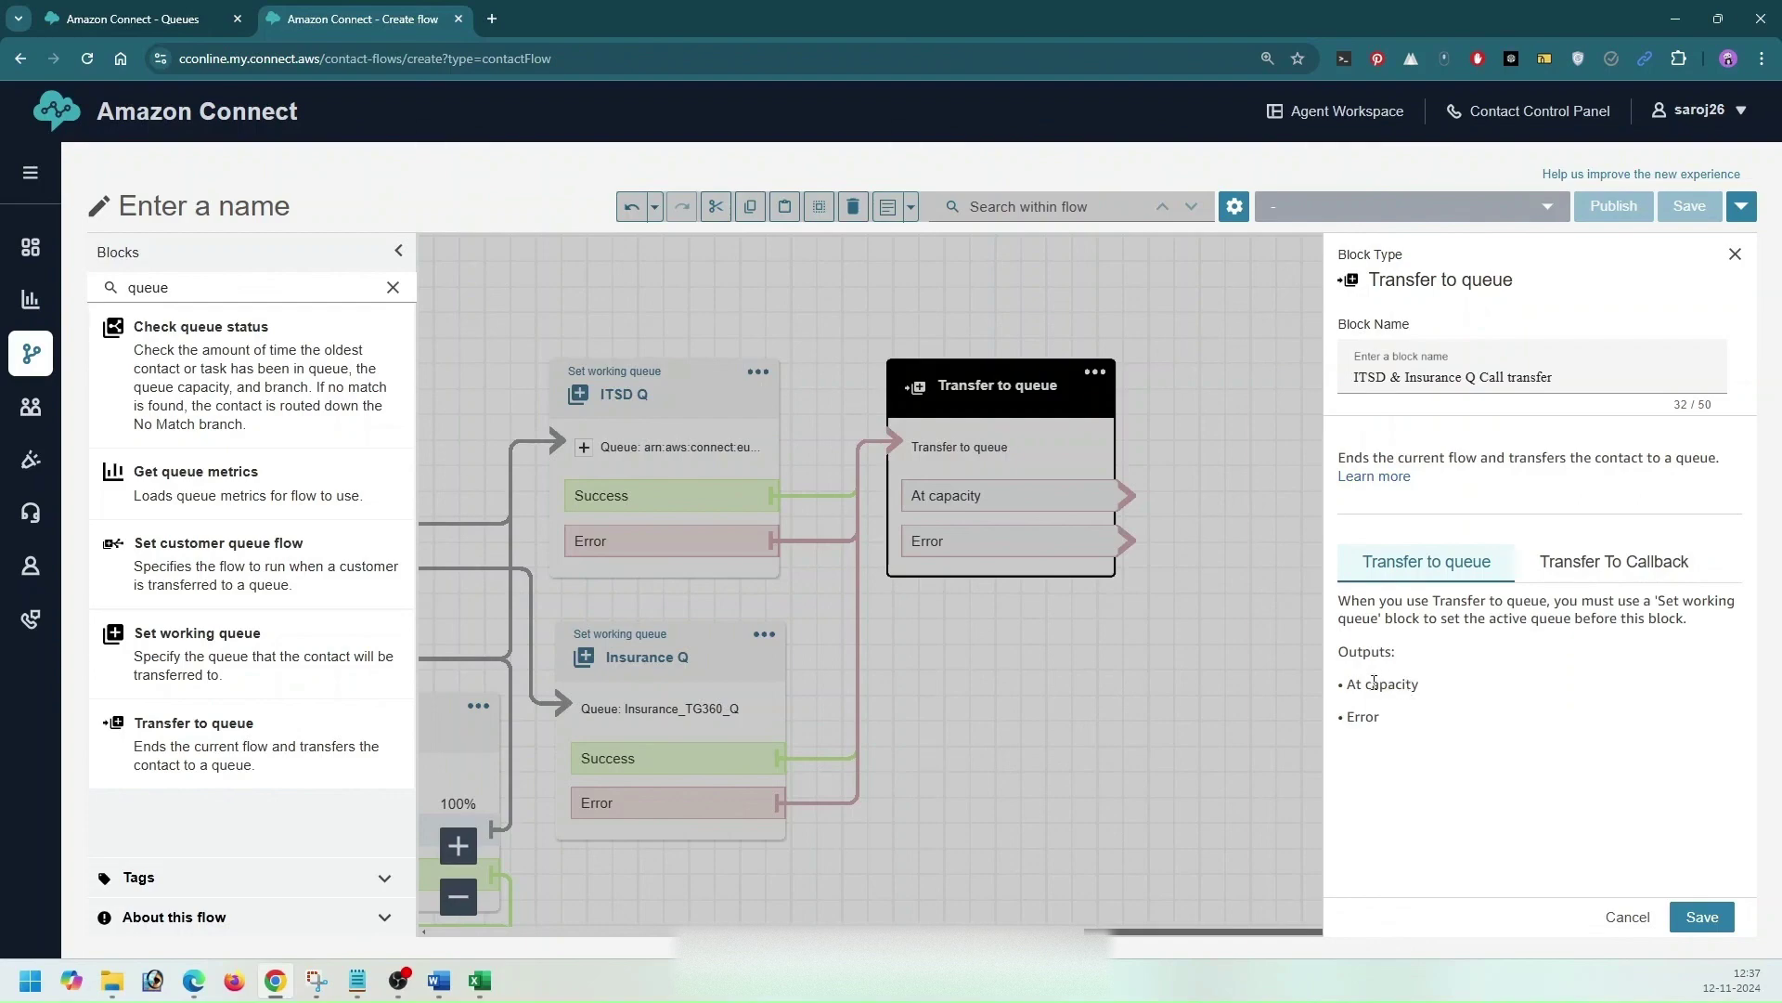
{"action": "left_click_drag", "start_coordinate": [1352, 688], "coordinate": [1413, 689]}
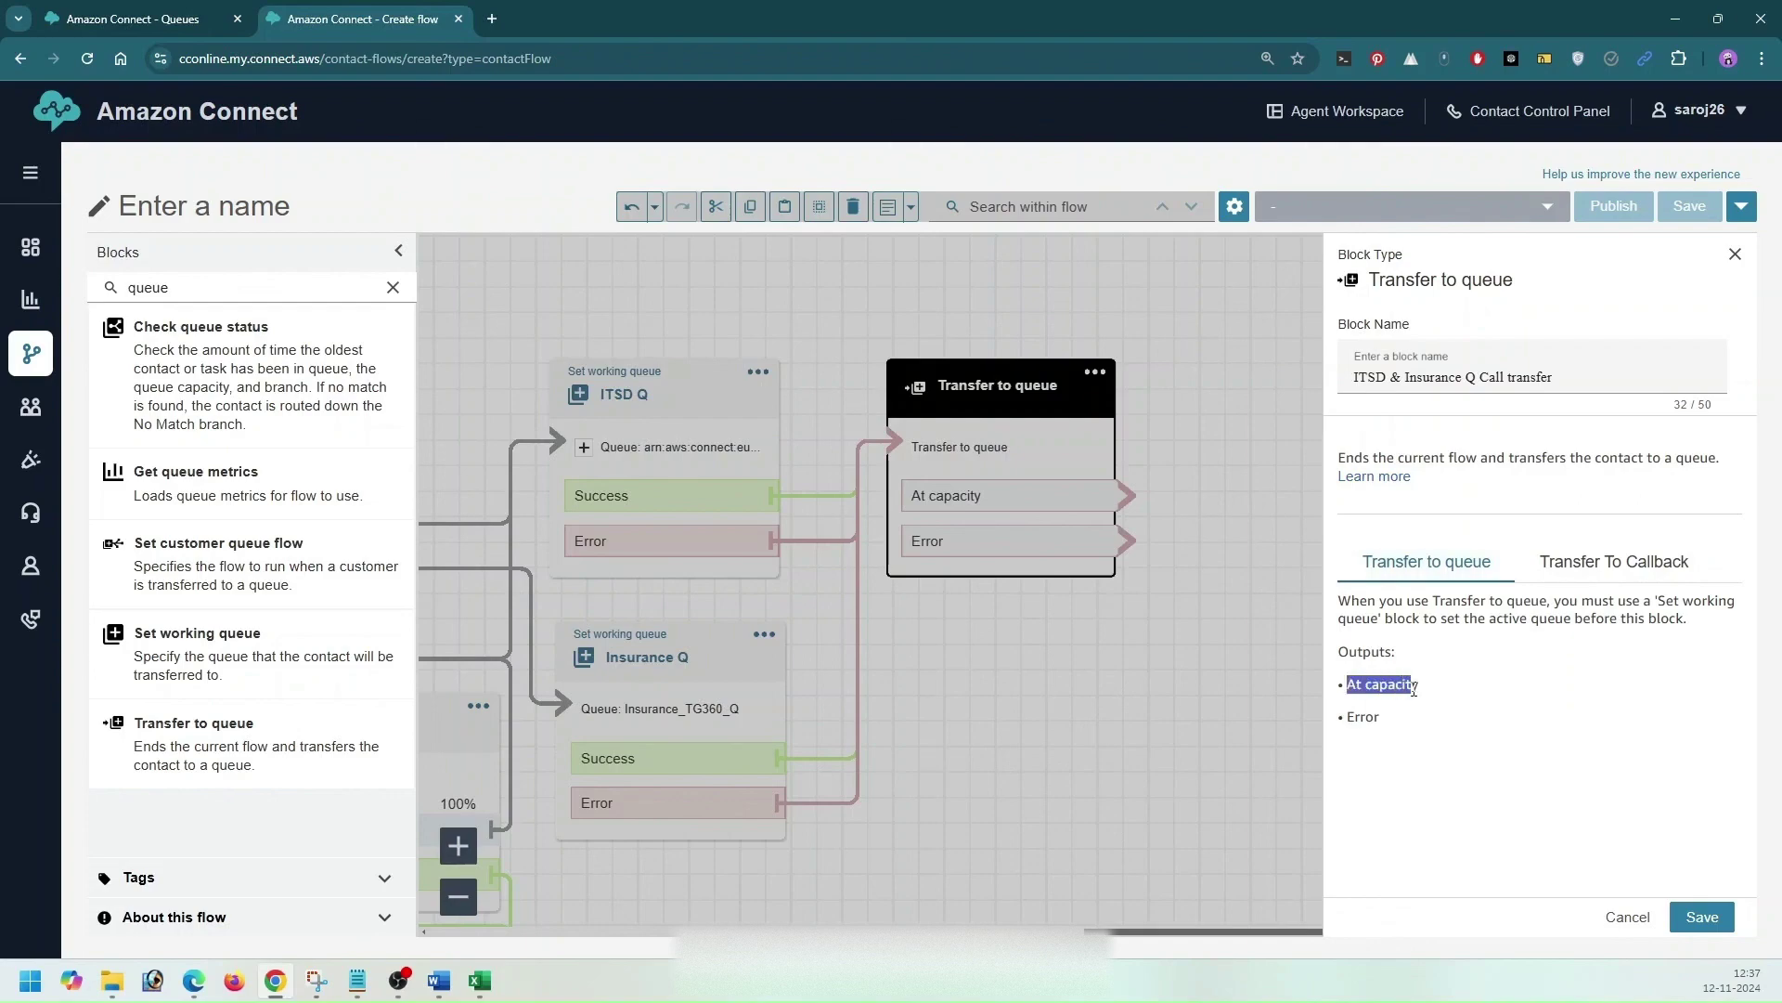
{"action": "double_click", "coordinate": [1363, 717]}
{"action": "left_click", "coordinate": [1702, 916]}
Step: Move the Disconnect block further right, below the queue transfer block, and connect that block's At capacity and Error branches to it
{"action": "left_click_drag", "start_coordinate": [1188, 600], "coordinate": [1081, 616]}
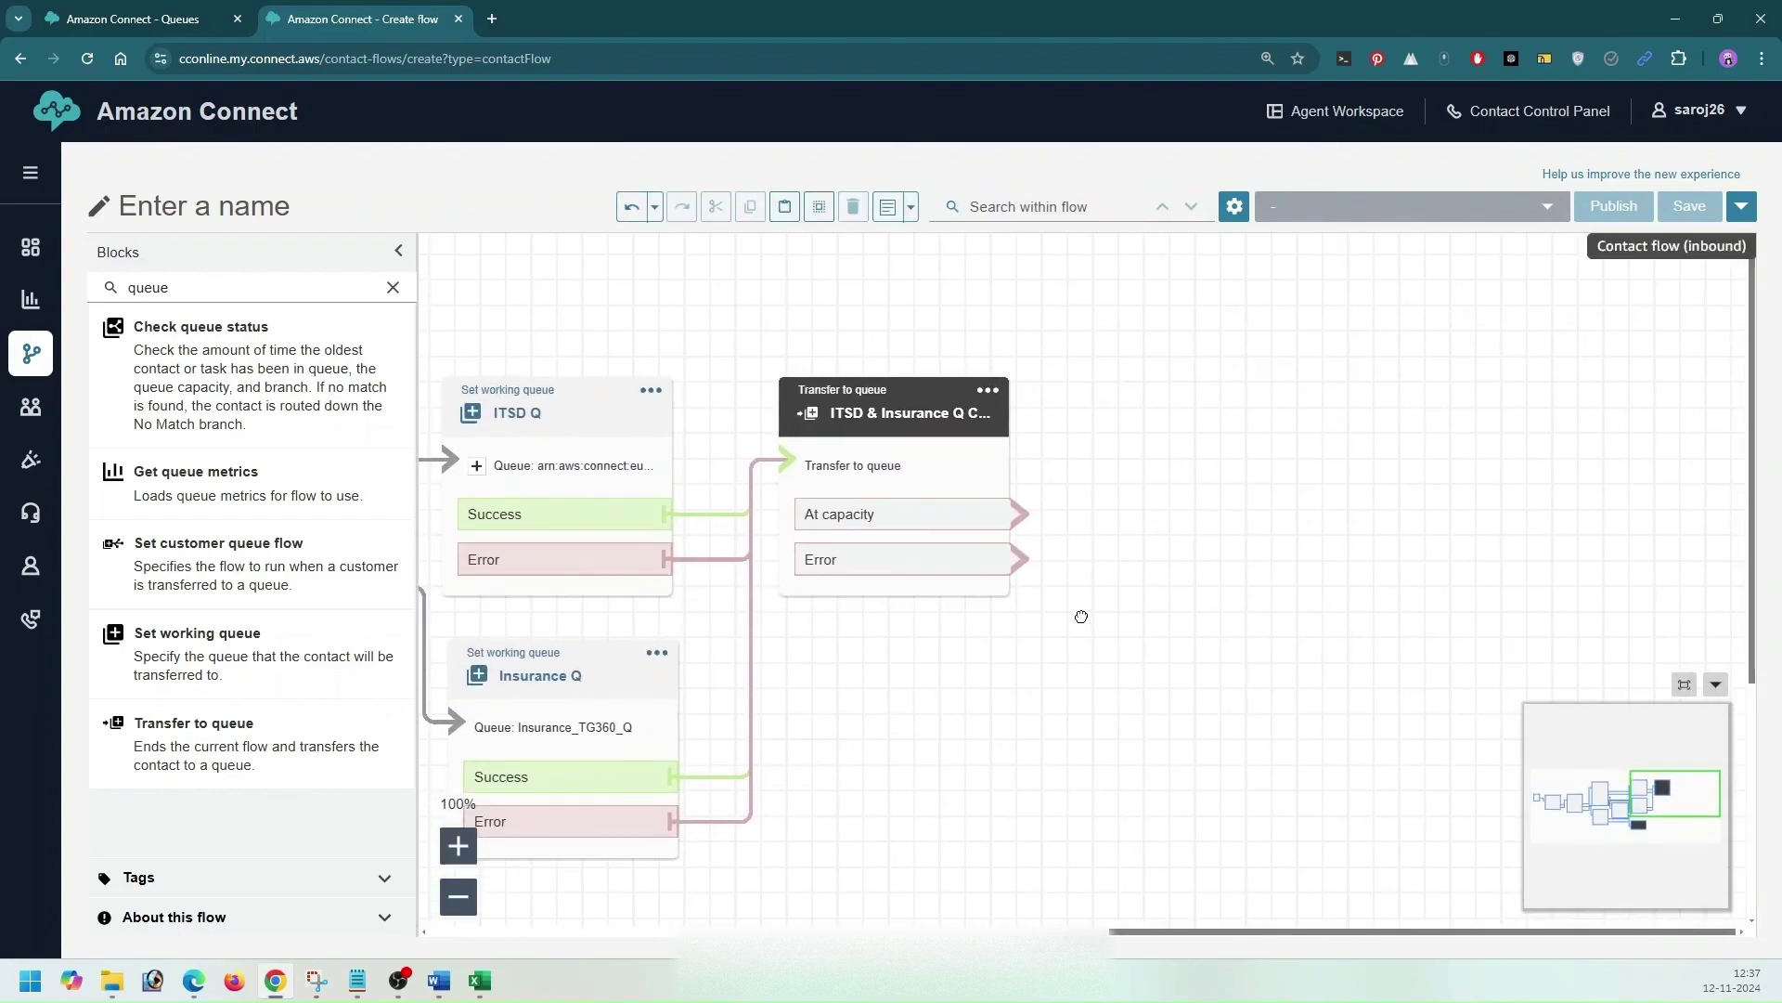
{"action": "left_click_drag", "start_coordinate": [863, 718], "coordinate": [866, 595]}
{"action": "left_click_drag", "start_coordinate": [789, 763], "coordinate": [873, 686]}
{"action": "left_click_drag", "start_coordinate": [616, 816], "coordinate": [1173, 797]}
{"action": "left_click_drag", "start_coordinate": [975, 573], "coordinate": [825, 637]}
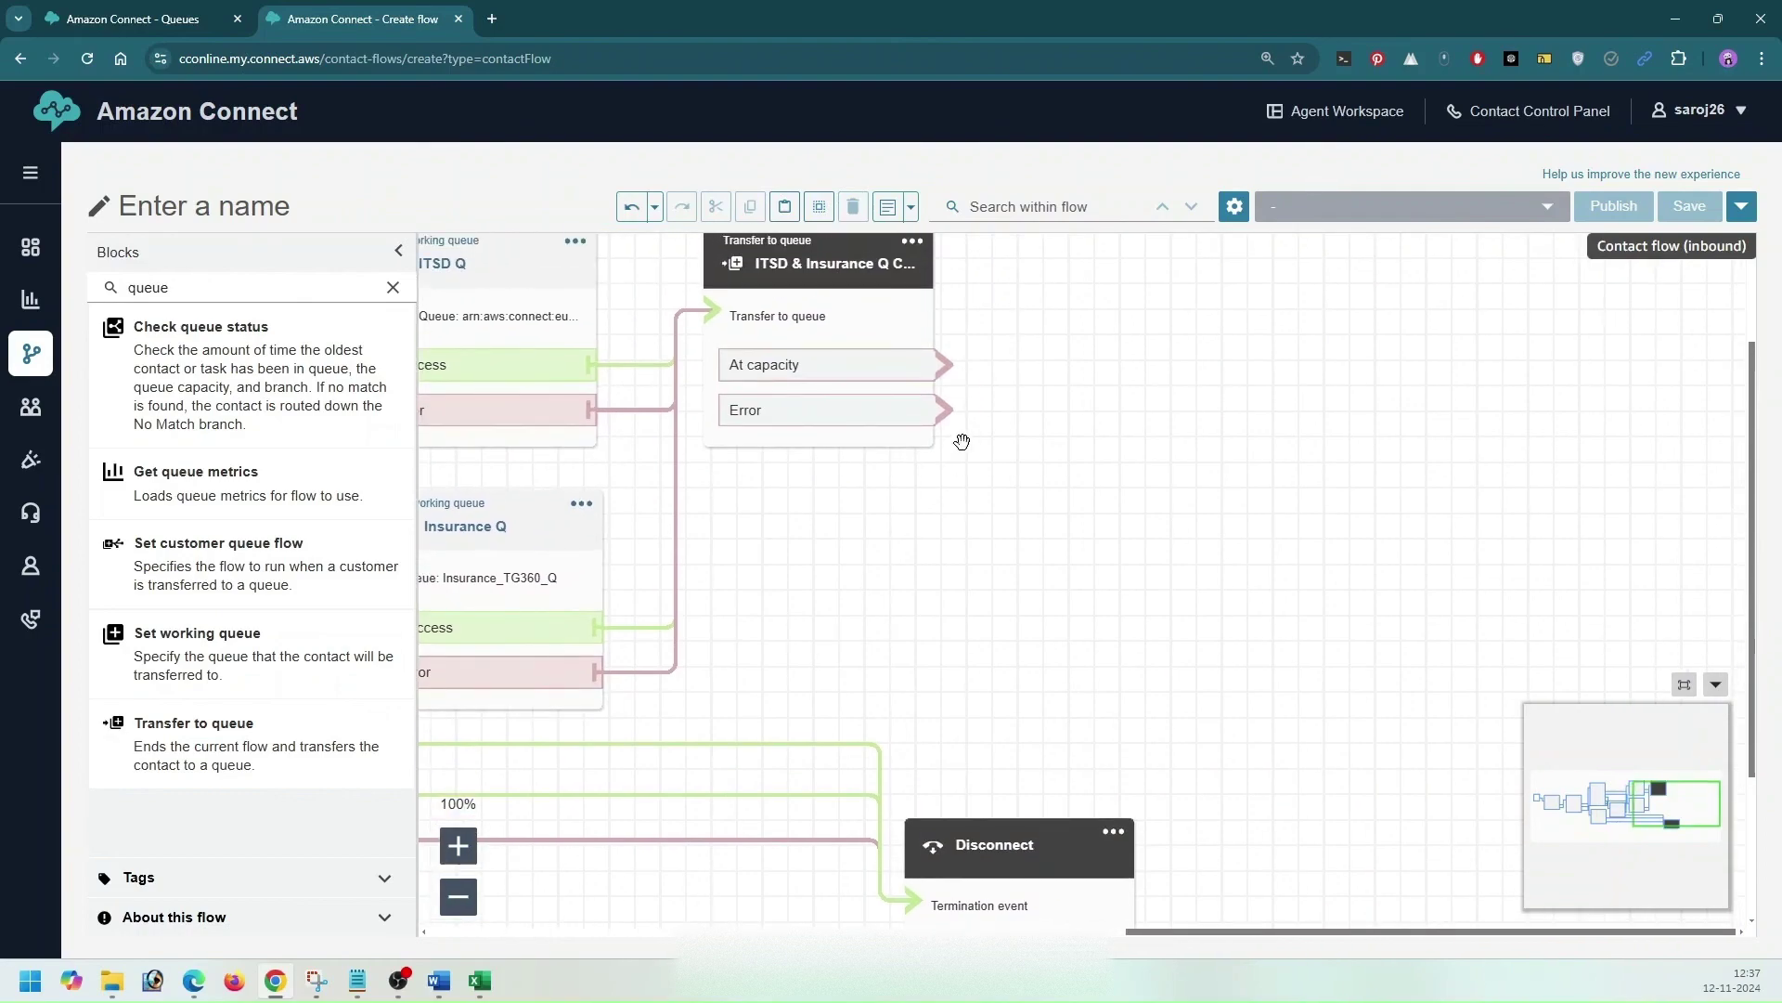
{"action": "left_click_drag", "start_coordinate": [943, 373], "coordinate": [917, 898]}
{"action": "left_click_drag", "start_coordinate": [949, 412], "coordinate": [906, 893]}
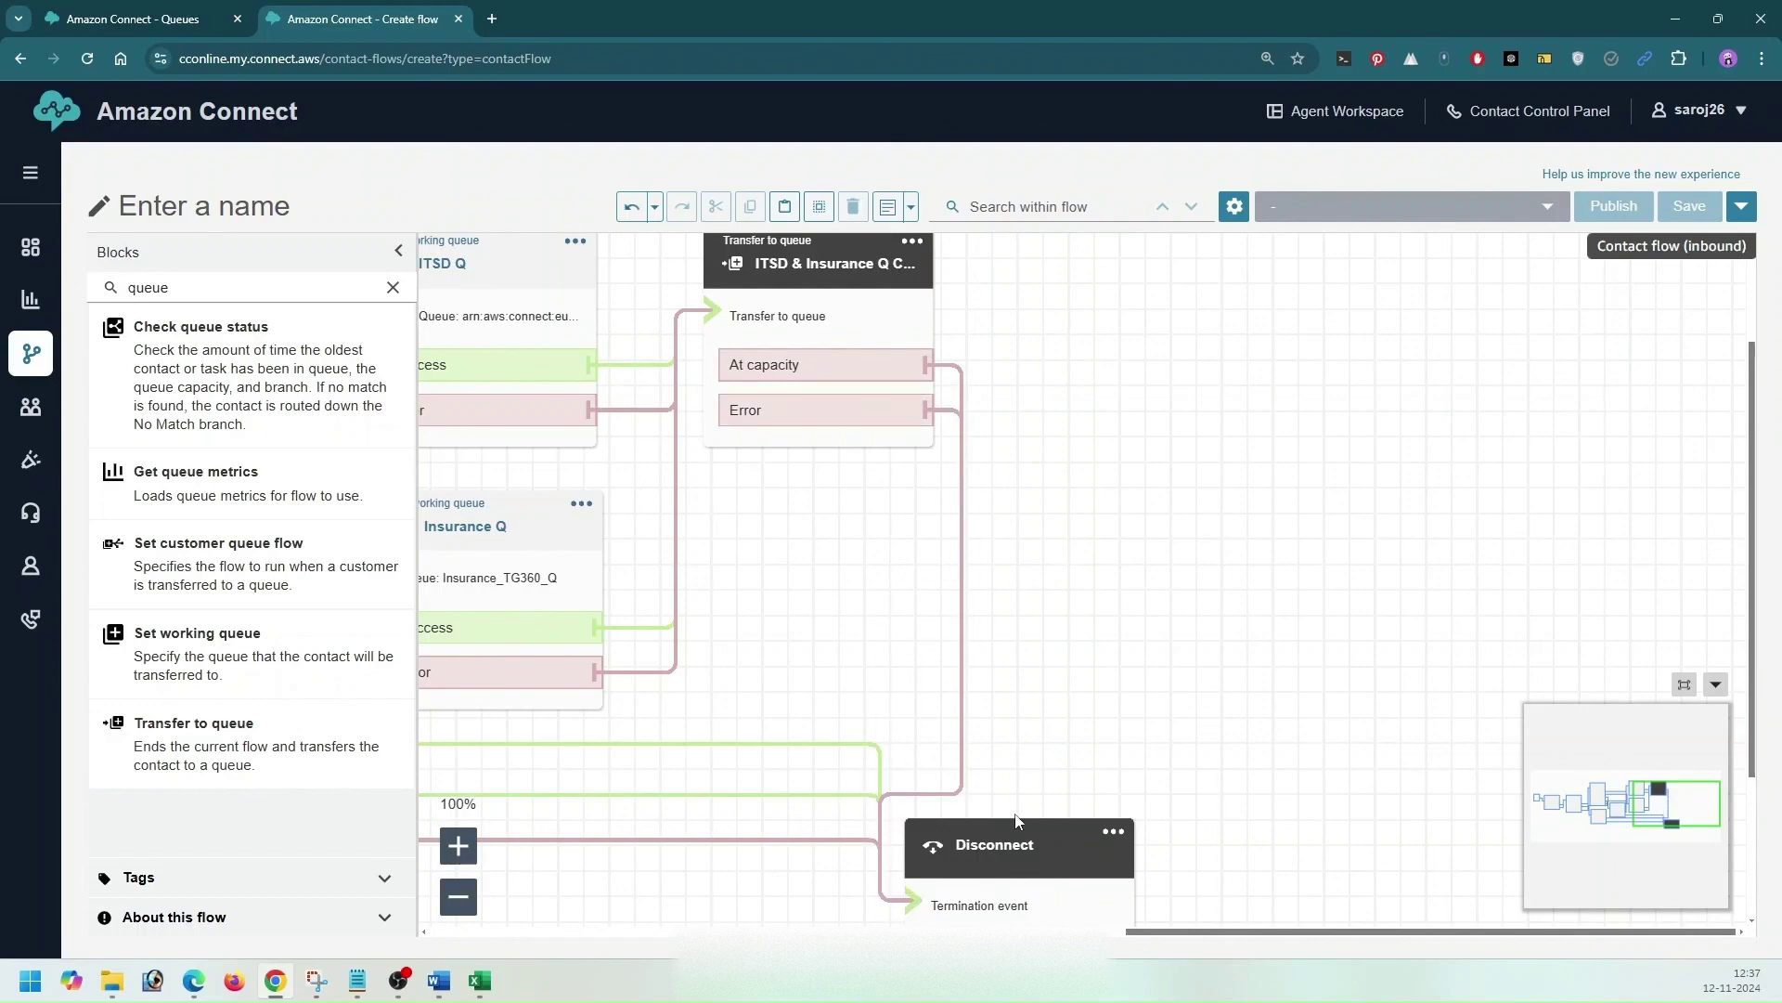
Step: Review the queue end of the flow and compare it with the call flowchart in Module 6.pdf
{"action": "left_click_drag", "start_coordinate": [1078, 644], "coordinate": [1434, 399]}
{"action": "left_click_drag", "start_coordinate": [792, 708], "coordinate": [617, 816]}
{"action": "left_click_drag", "start_coordinate": [891, 493], "coordinate": [909, 376]}
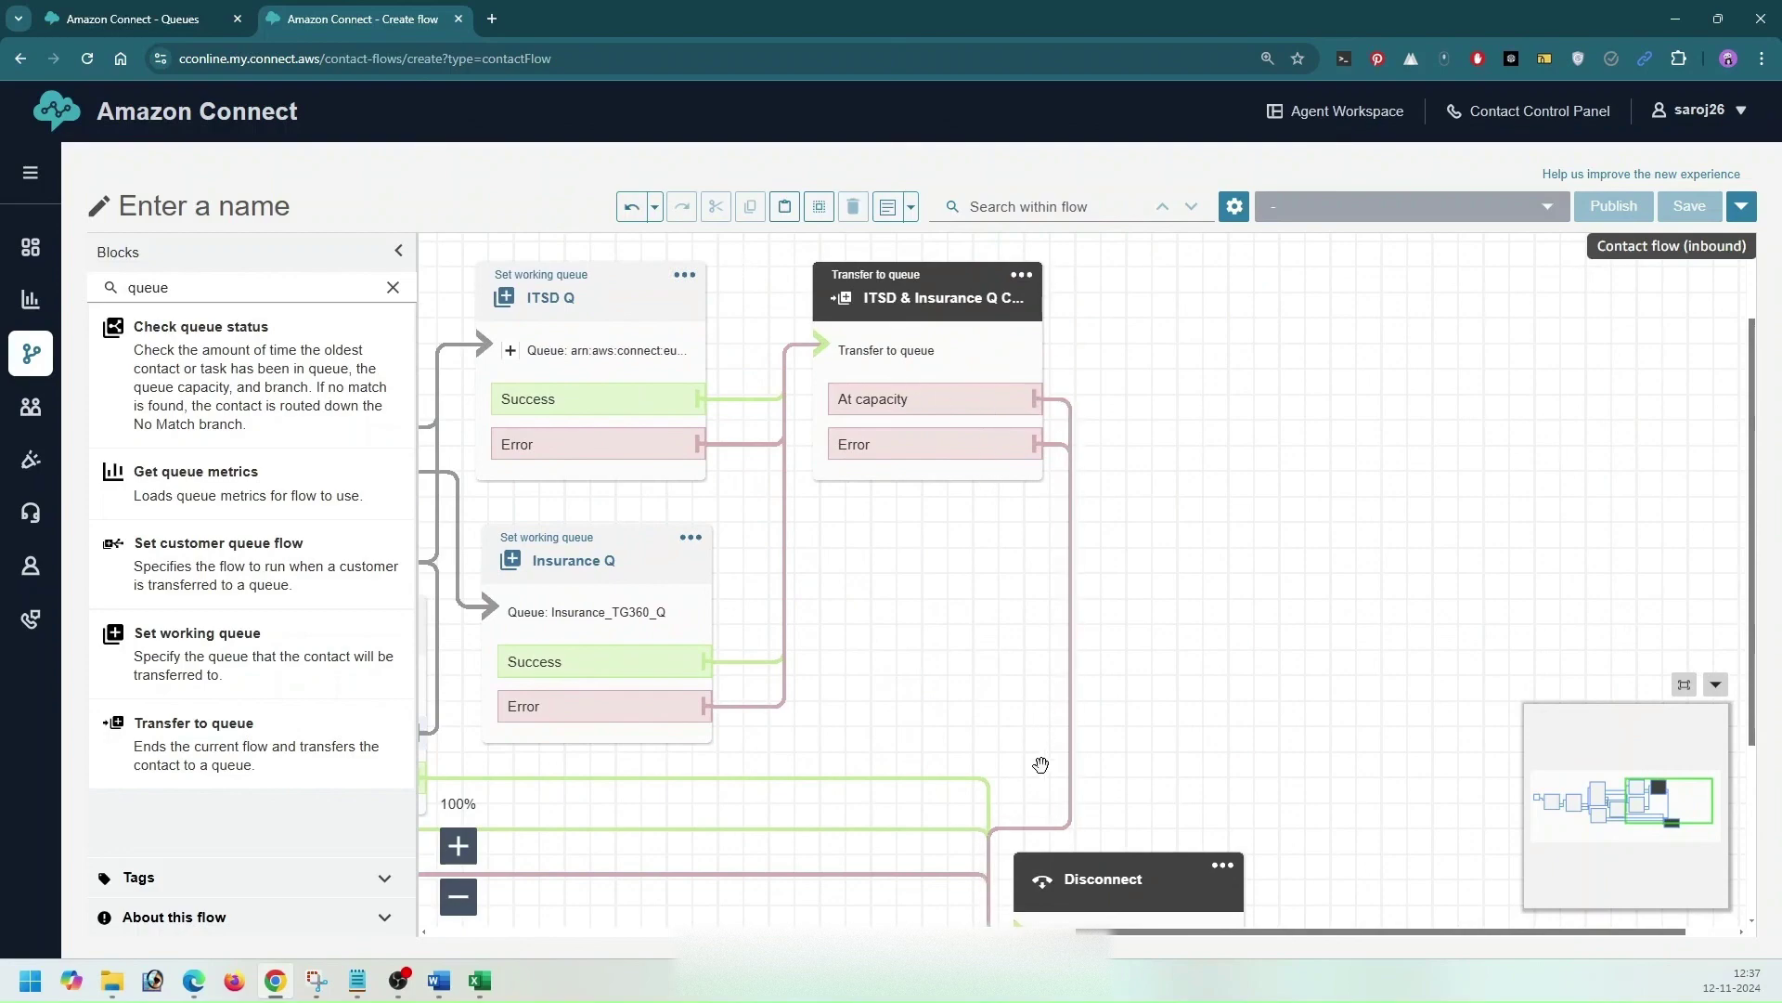
{"action": "left_click_drag", "start_coordinate": [1183, 733], "coordinate": [1172, 773]}
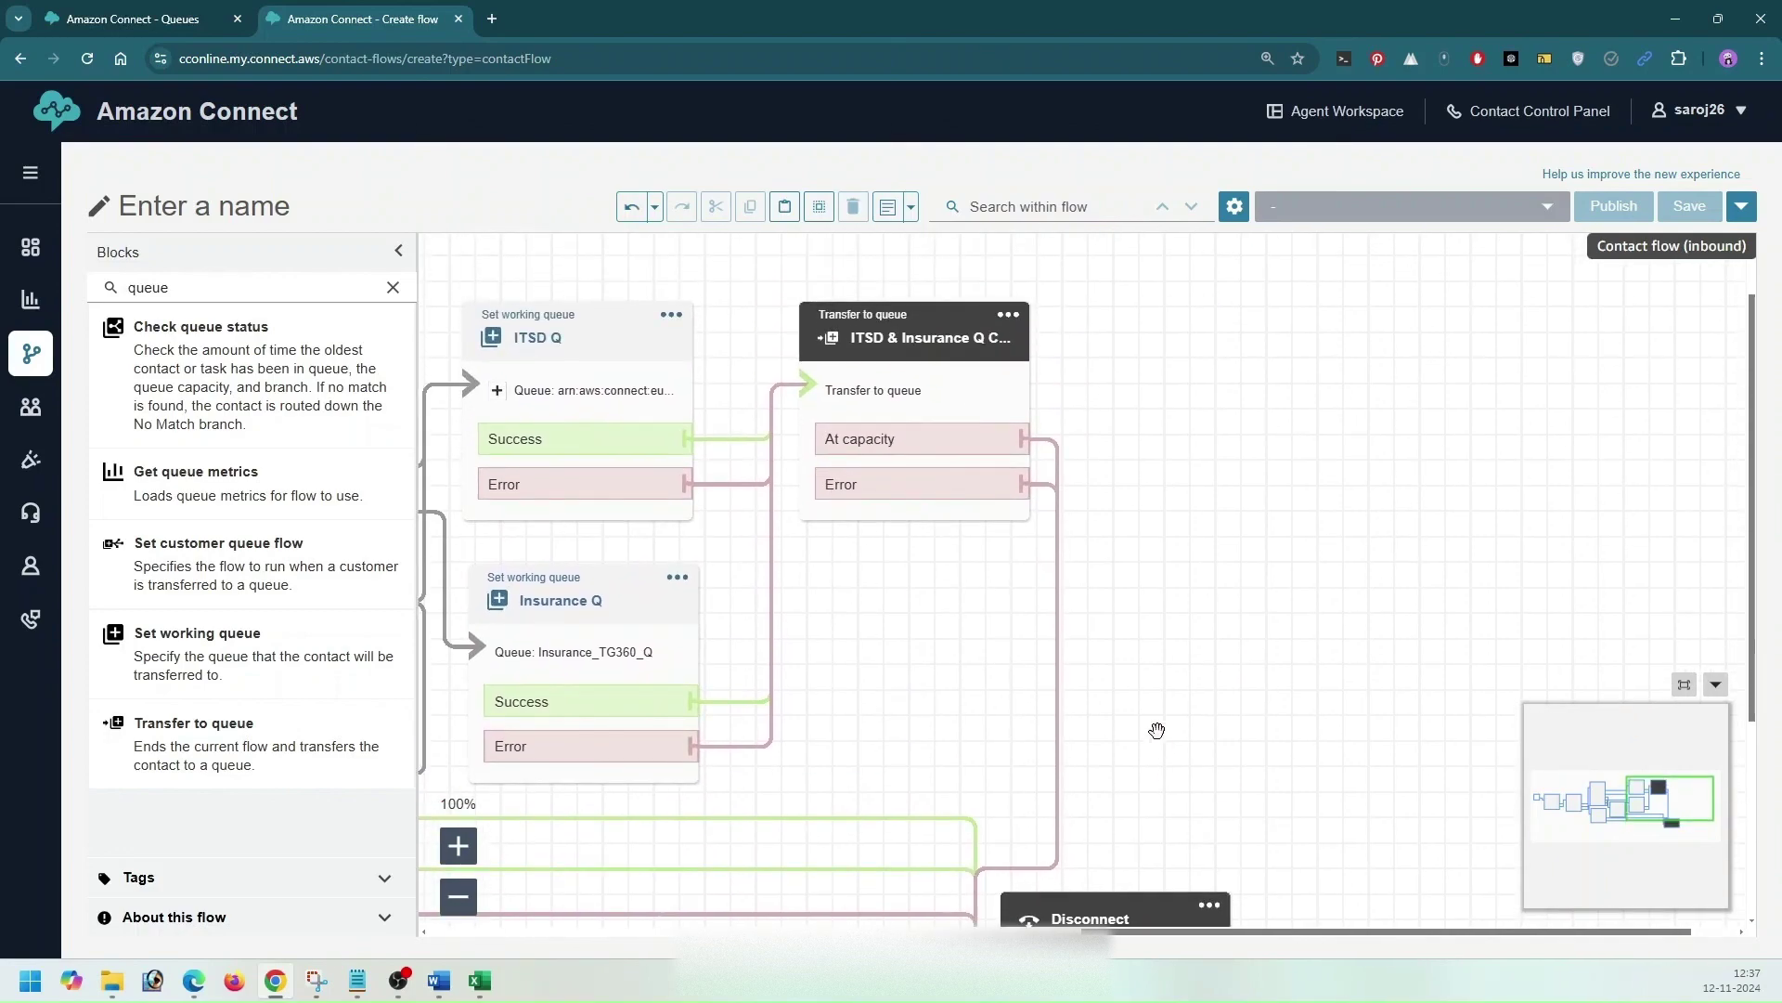
{"action": "left_click_drag", "start_coordinate": [887, 590], "coordinate": [966, 622]}
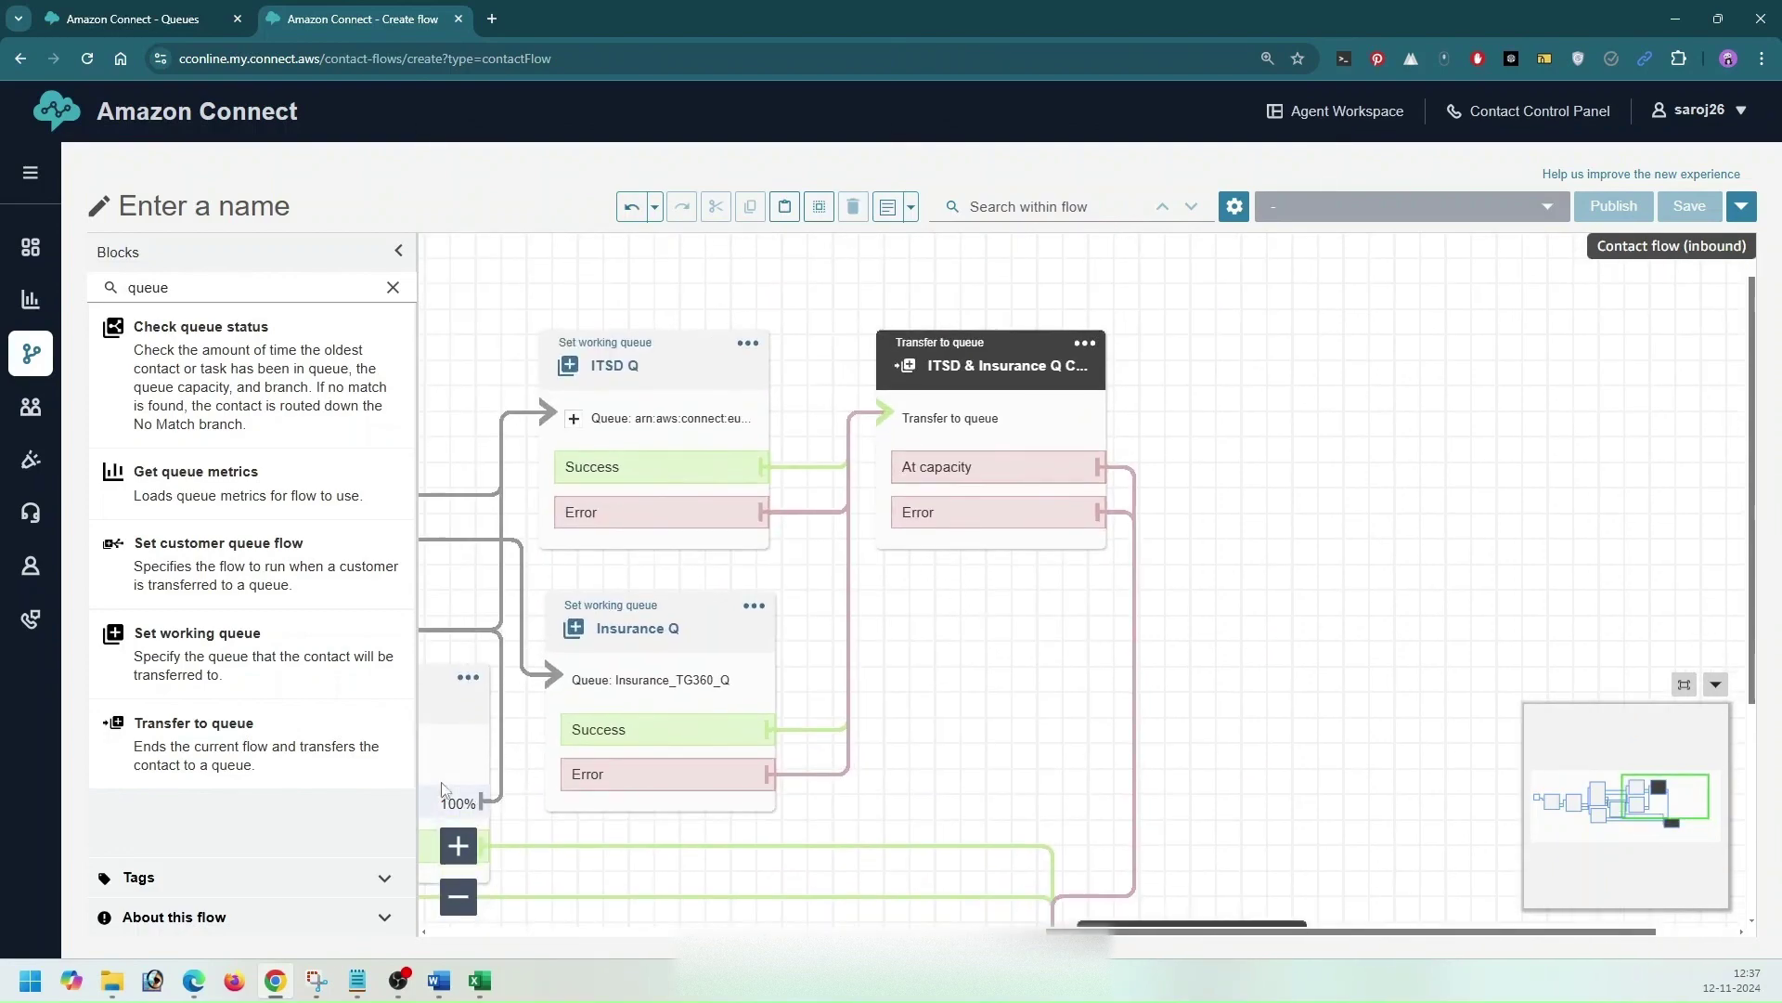
{"action": "key", "text": "alt+Tab"}
{"action": "scroll", "coordinate": [920, 469], "scroll_direction": "down", "scroll_amount": 1}
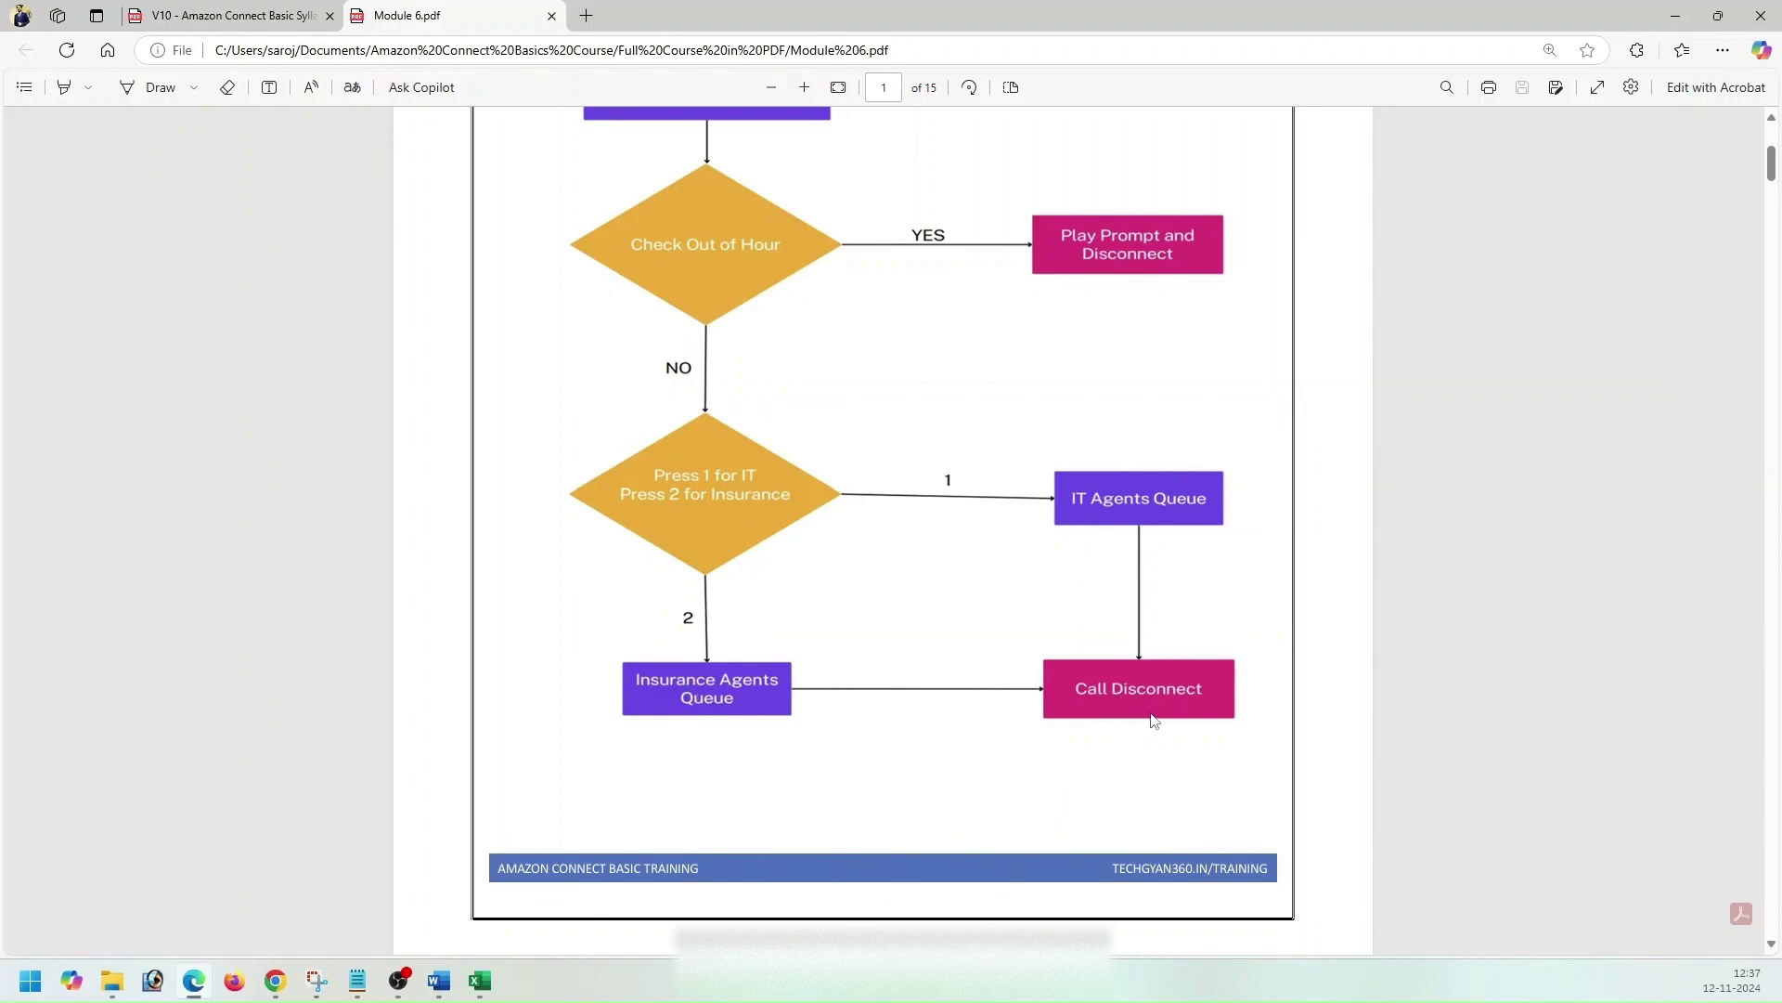
{"action": "scroll", "coordinate": [1130, 681], "scroll_direction": "up", "scroll_amount": 1}
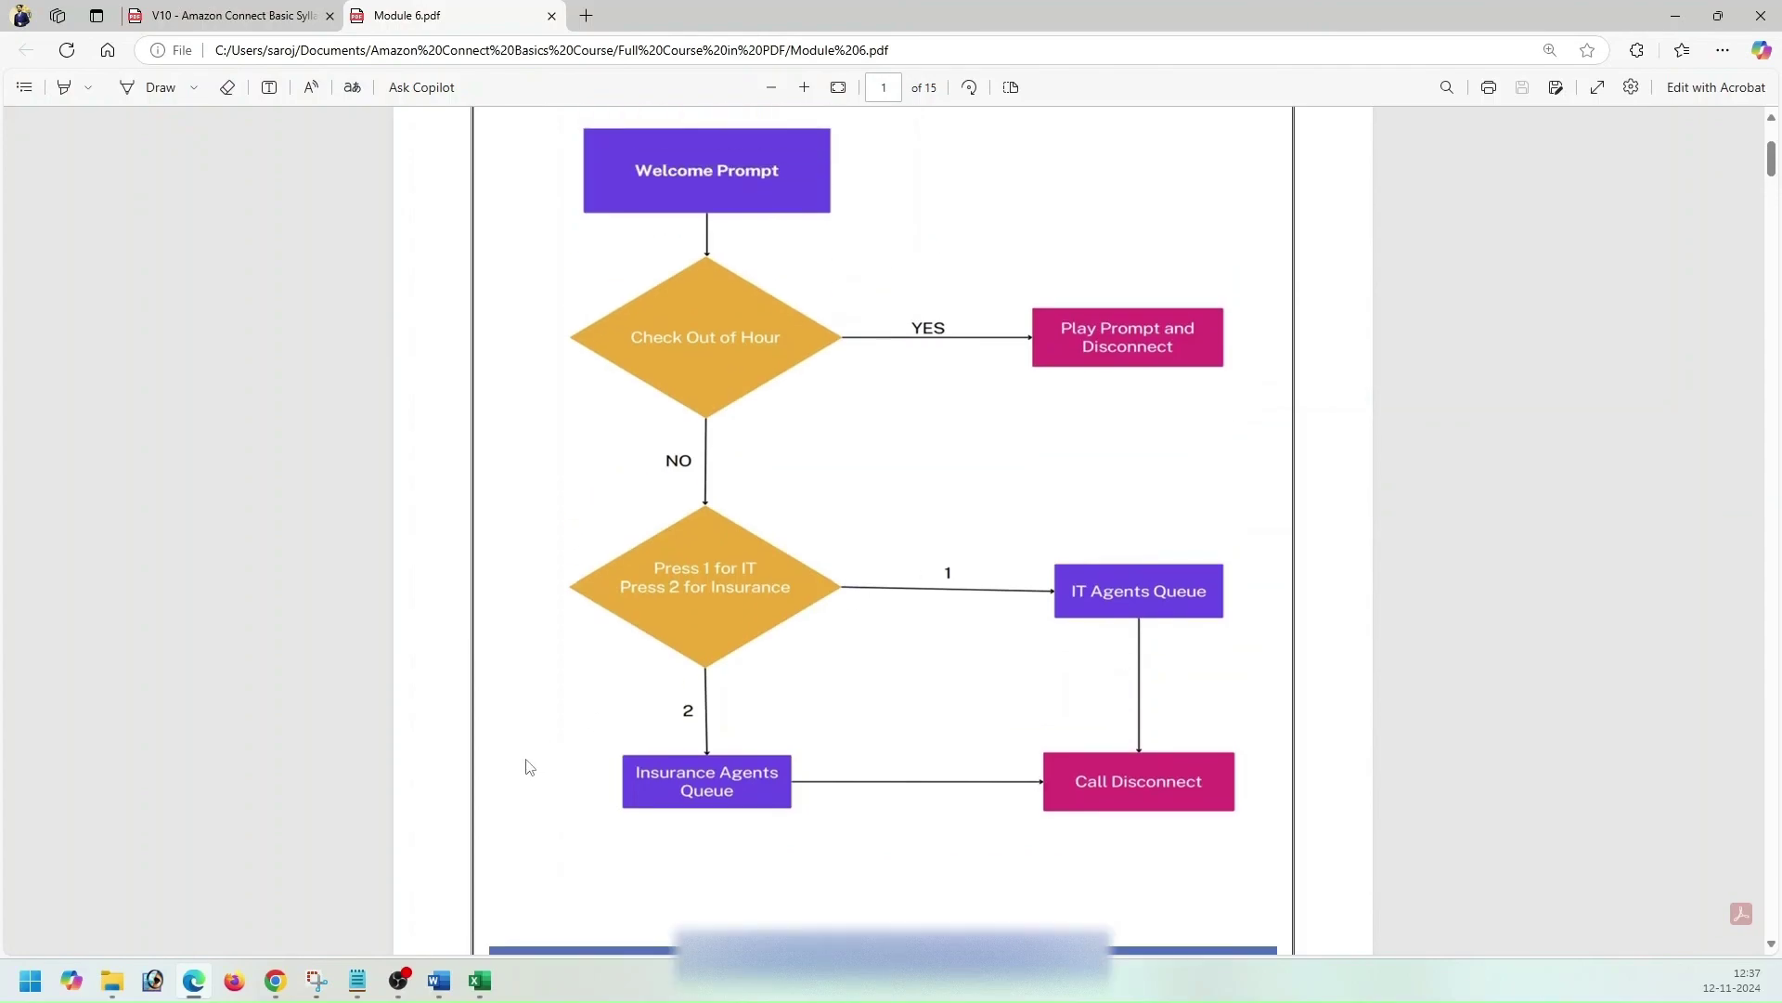
{"action": "left_click", "coordinate": [275, 980]}
{"action": "left_click_drag", "start_coordinate": [1332, 402], "coordinate": [1398, 445]}
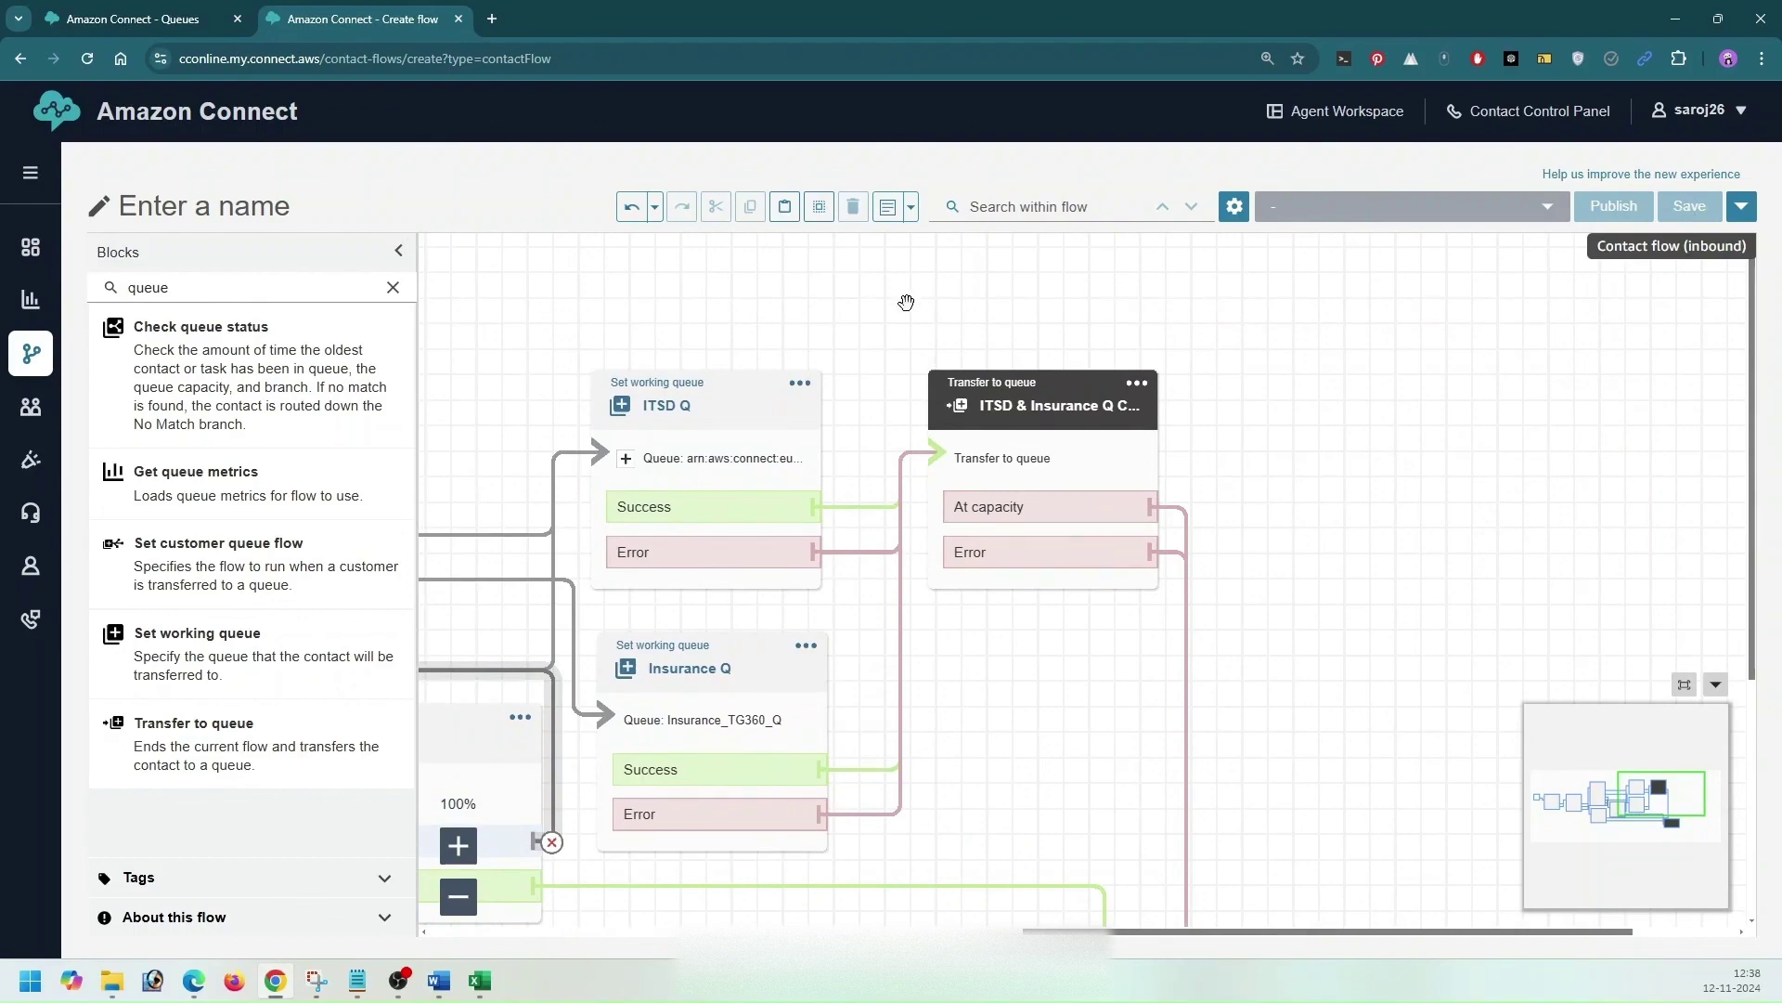
Step: Name the flow "TG360 First Basic Call flow" and save it
{"action": "left_click", "coordinate": [223, 202]}
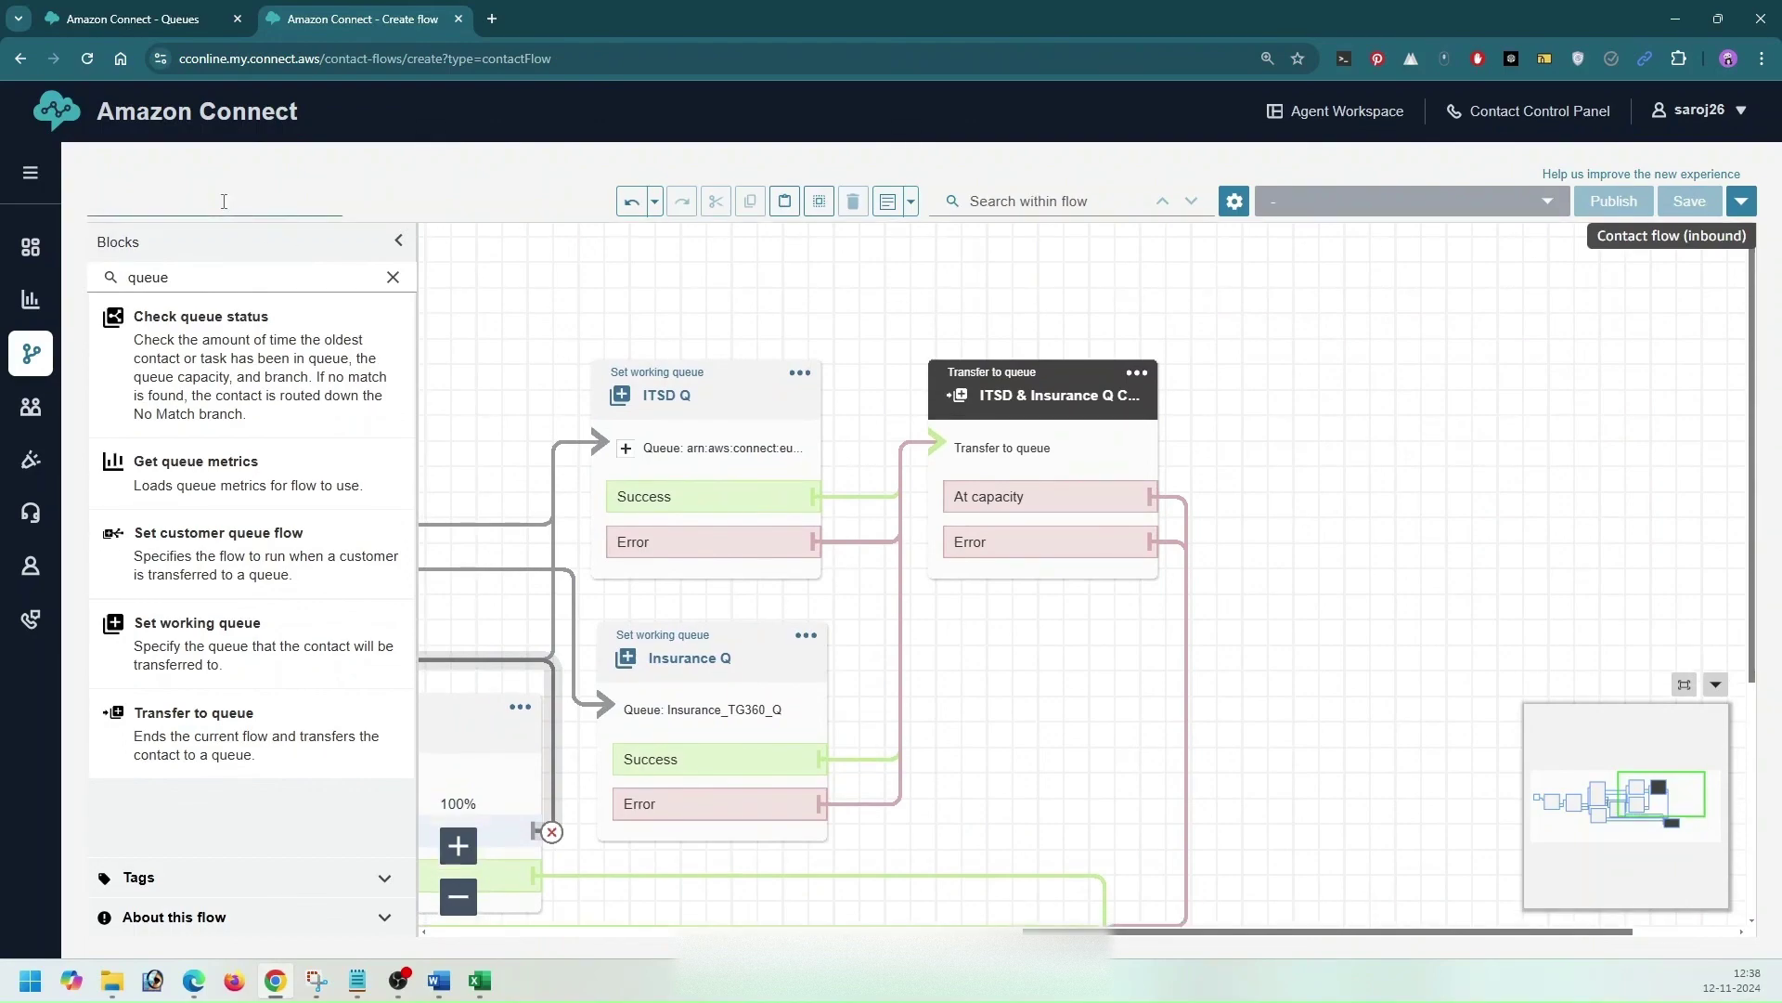
{"action": "type", "text": "TG360 First Basic Call flow"}
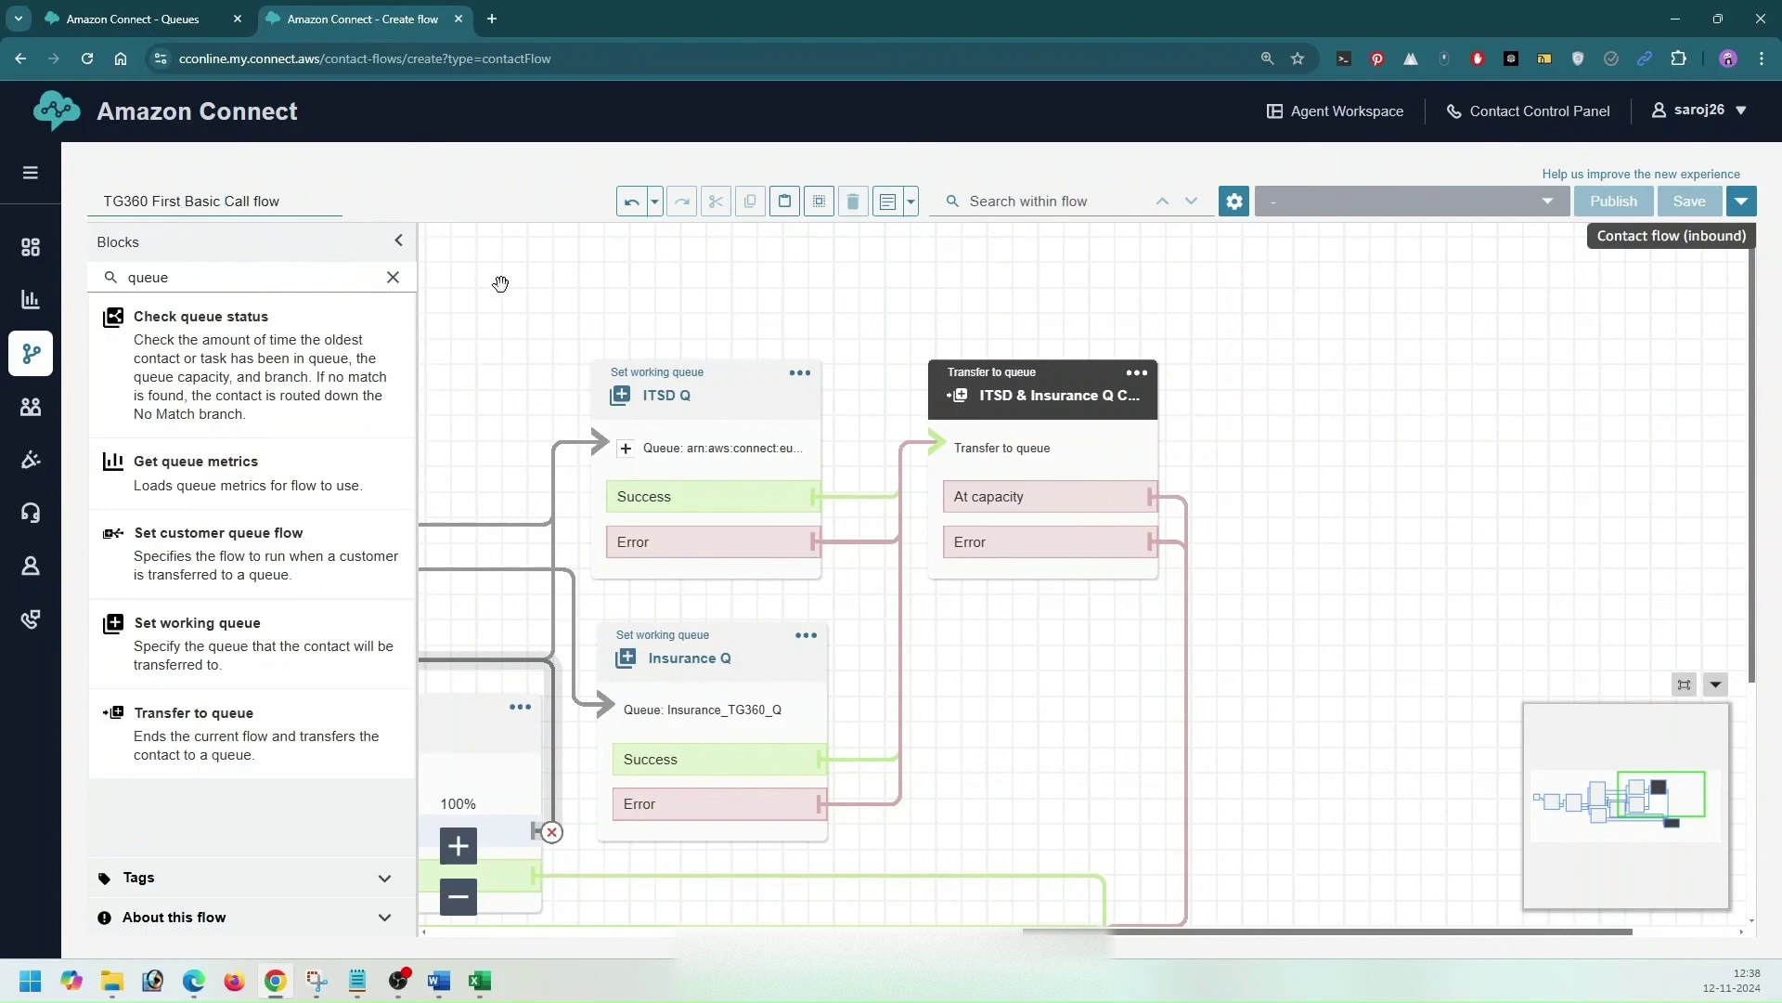
{"action": "key", "text": "Return"}
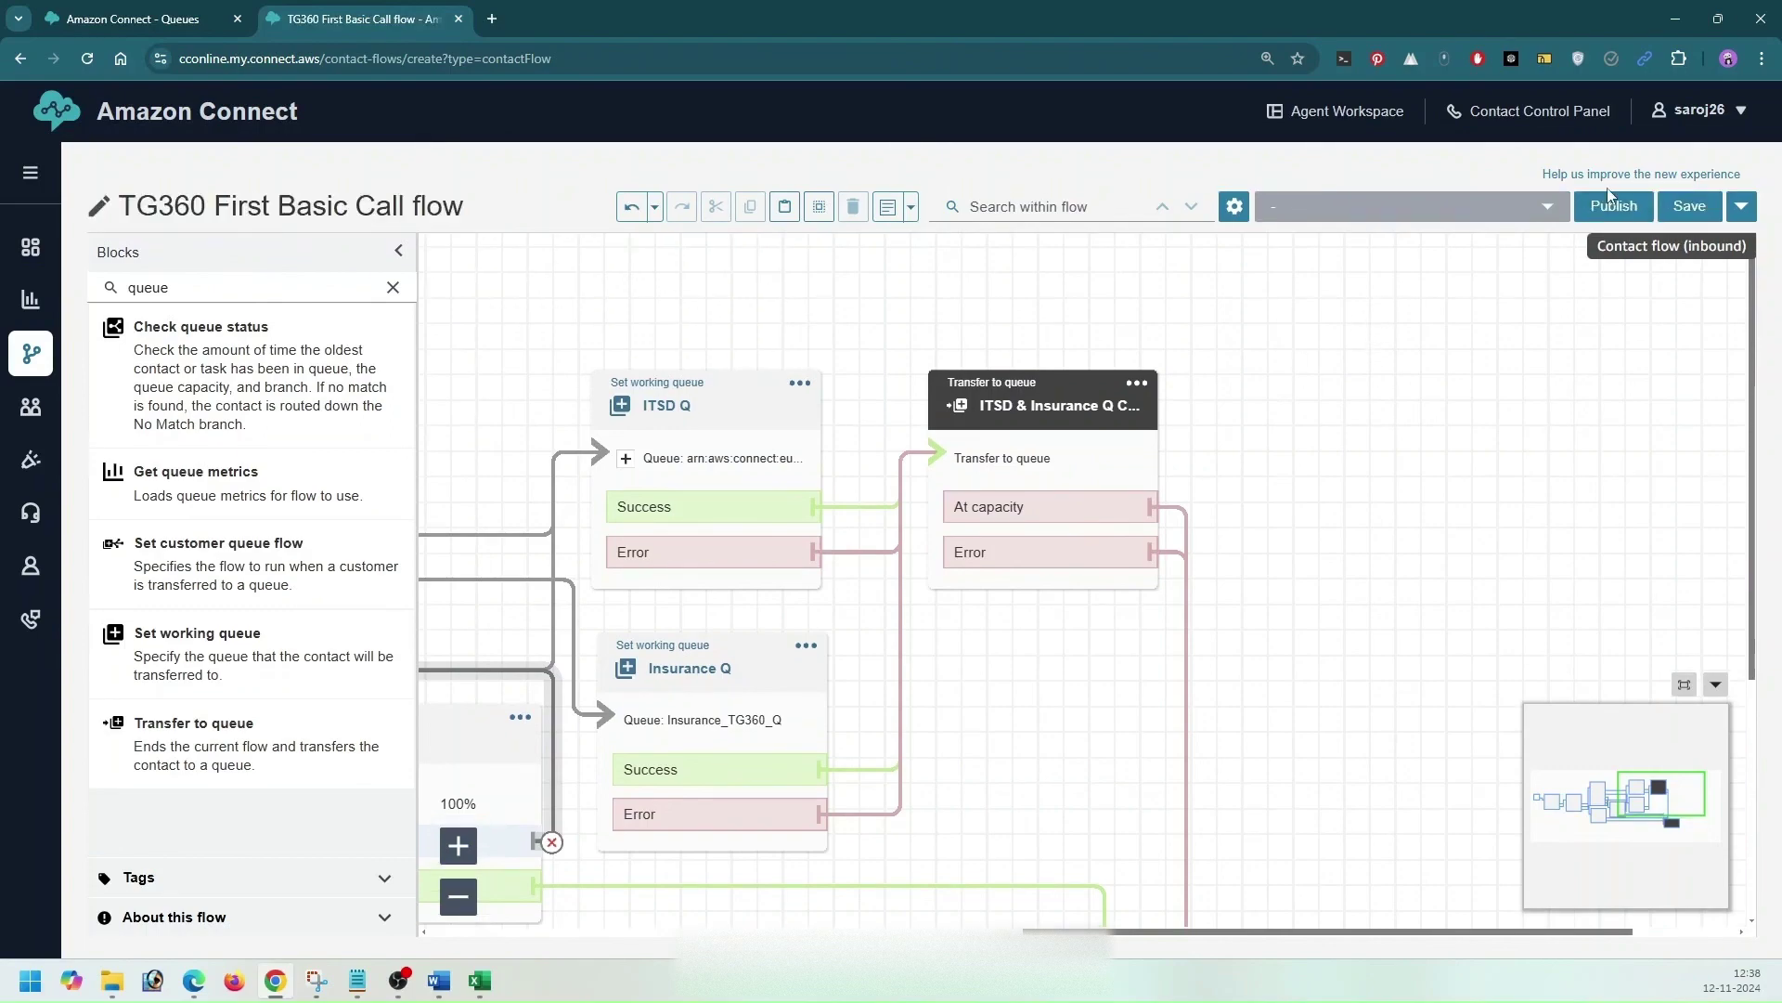
{"action": "left_click", "coordinate": [1690, 207]}
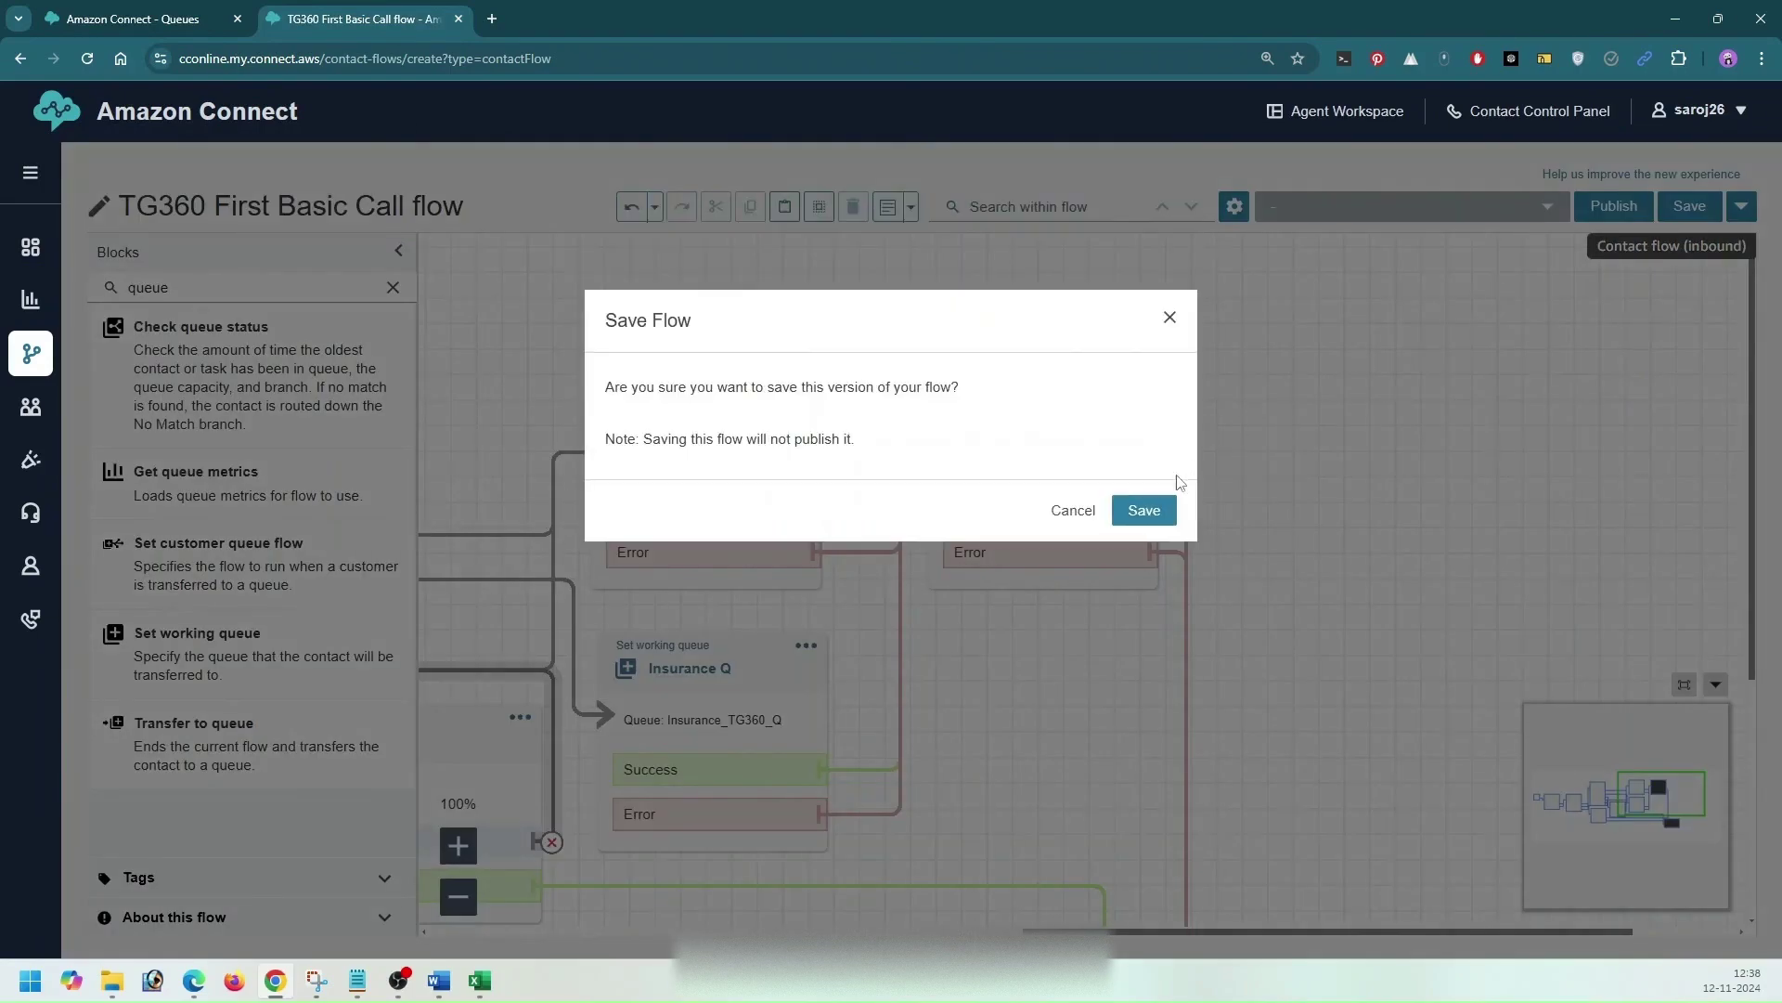
{"action": "left_click", "coordinate": [1144, 510]}
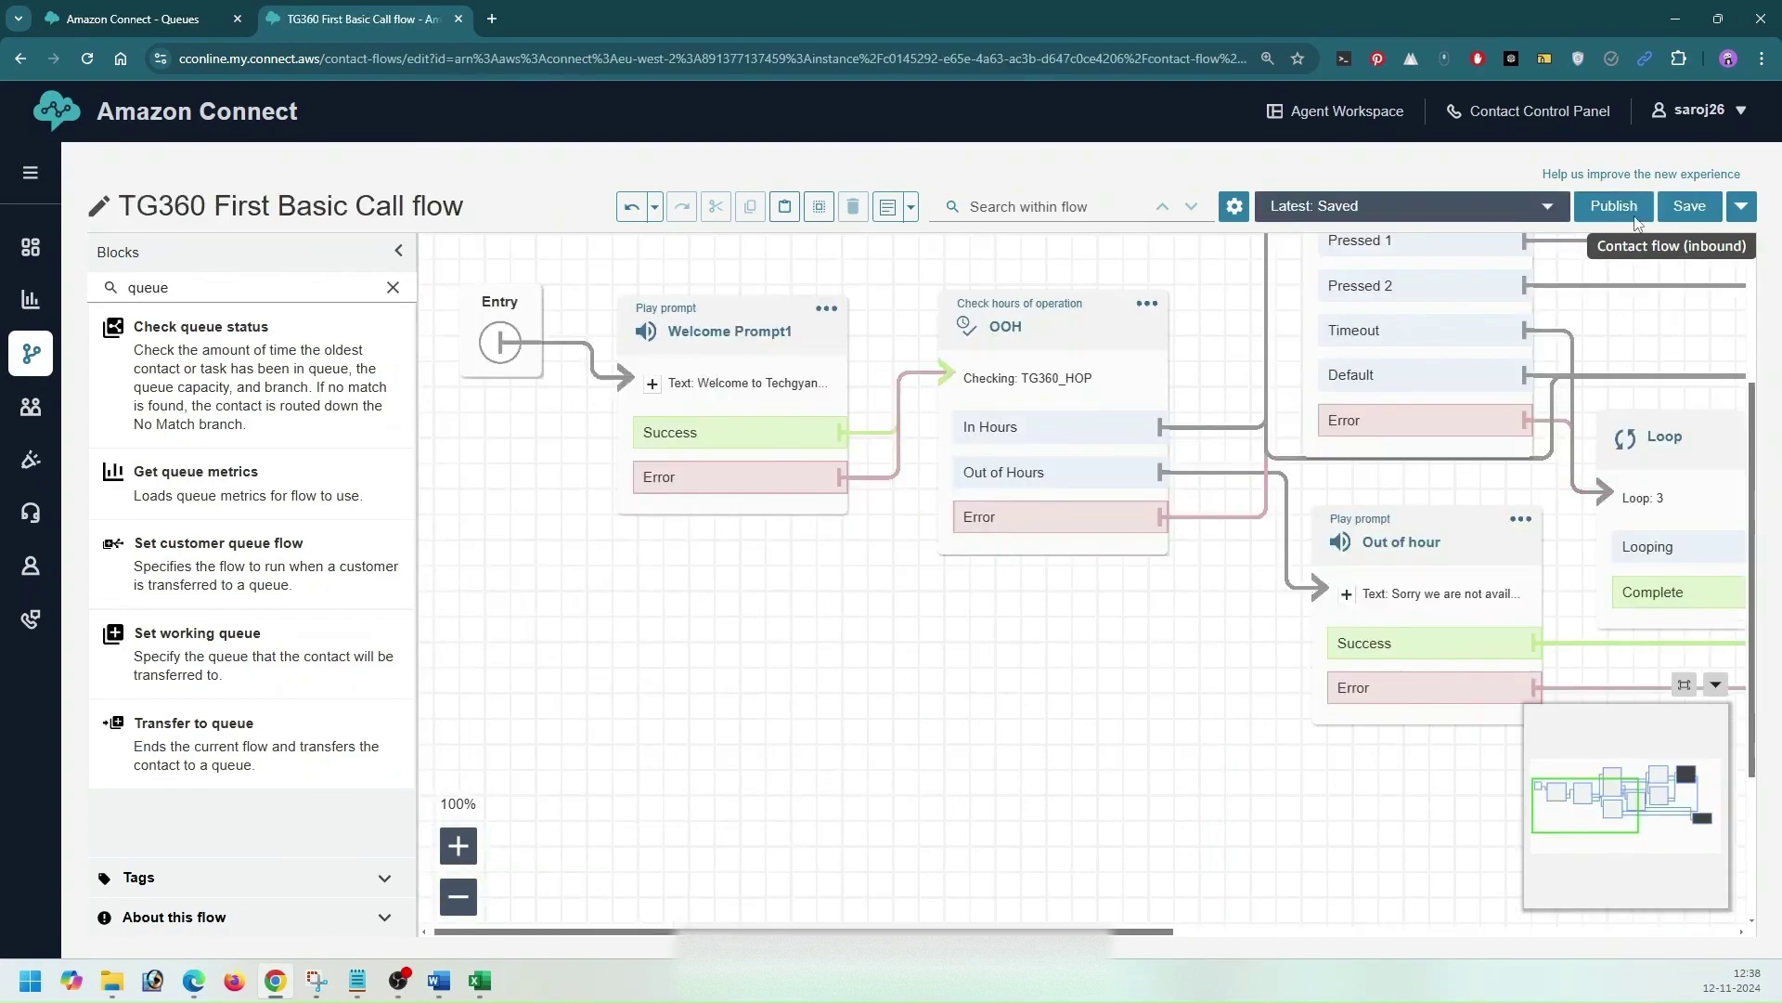
Step: Publish the saved flow and look over its blocks from the Entry block onward
{"action": "left_click", "coordinate": [1613, 206]}
{"action": "left_click", "coordinate": [1136, 509]}
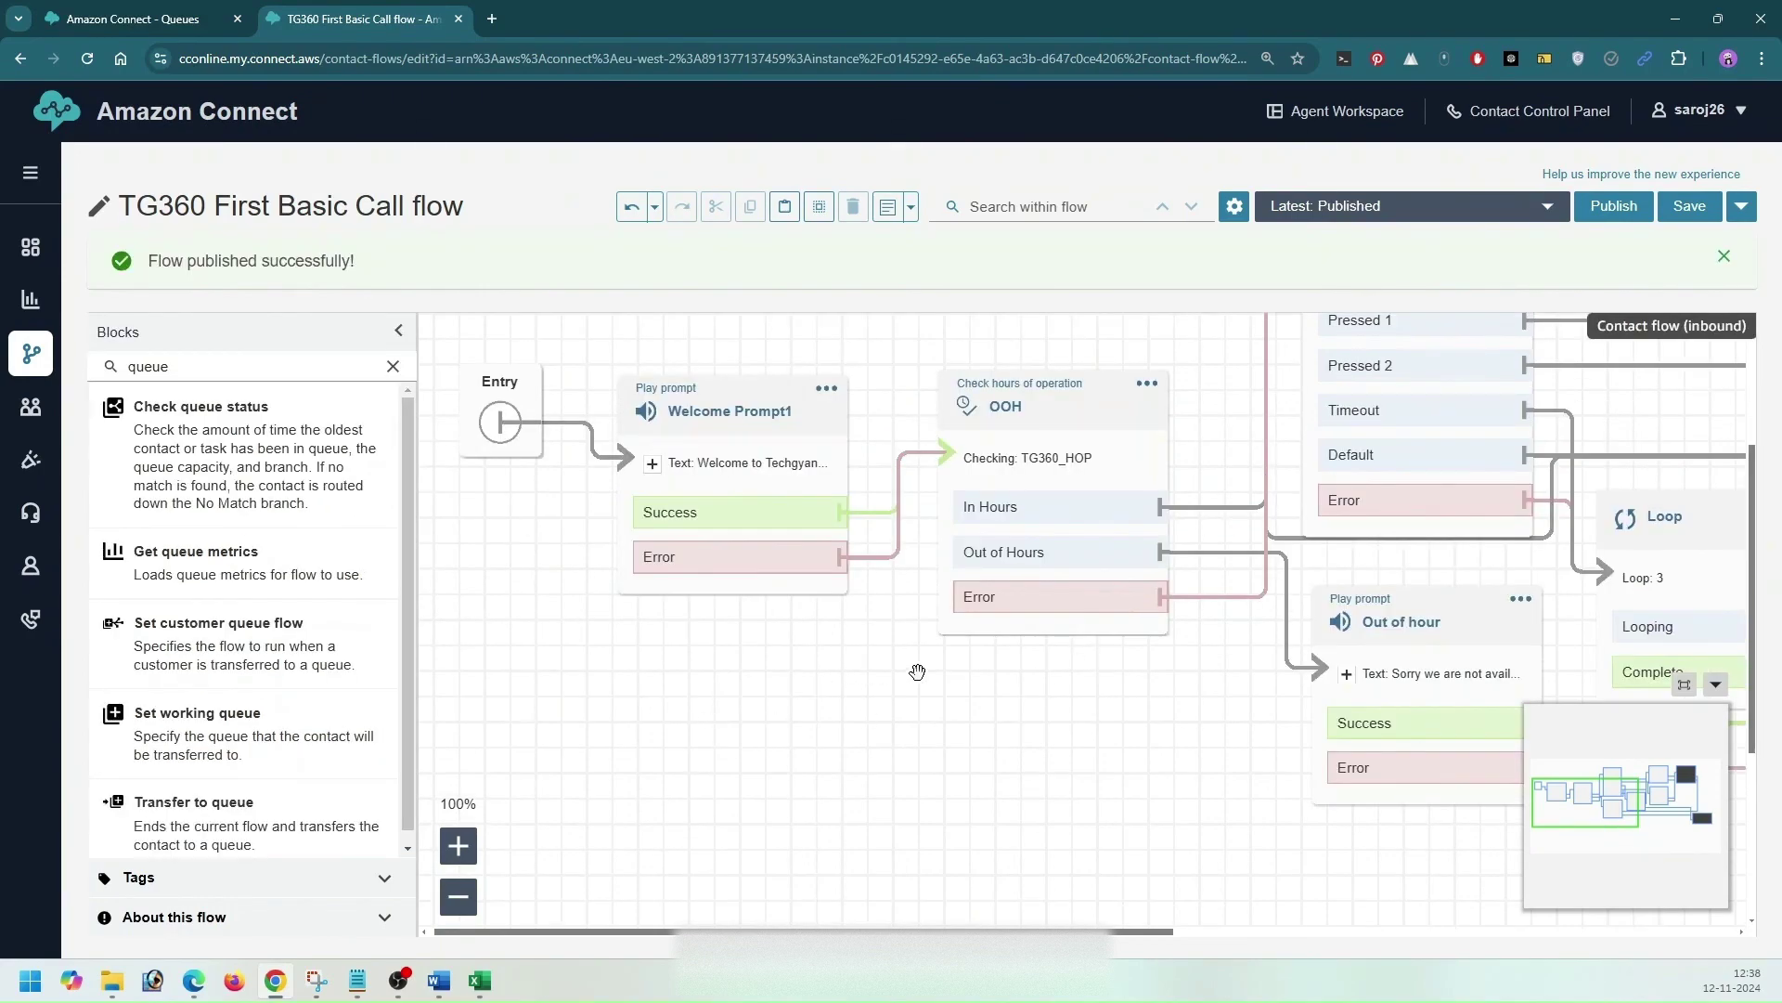
{"action": "left_click_drag", "start_coordinate": [1244, 704], "coordinate": [786, 743]}
{"action": "left_click_drag", "start_coordinate": [1268, 471], "coordinate": [1225, 567]}
{"action": "left_click_drag", "start_coordinate": [537, 410], "coordinate": [1097, 398]}
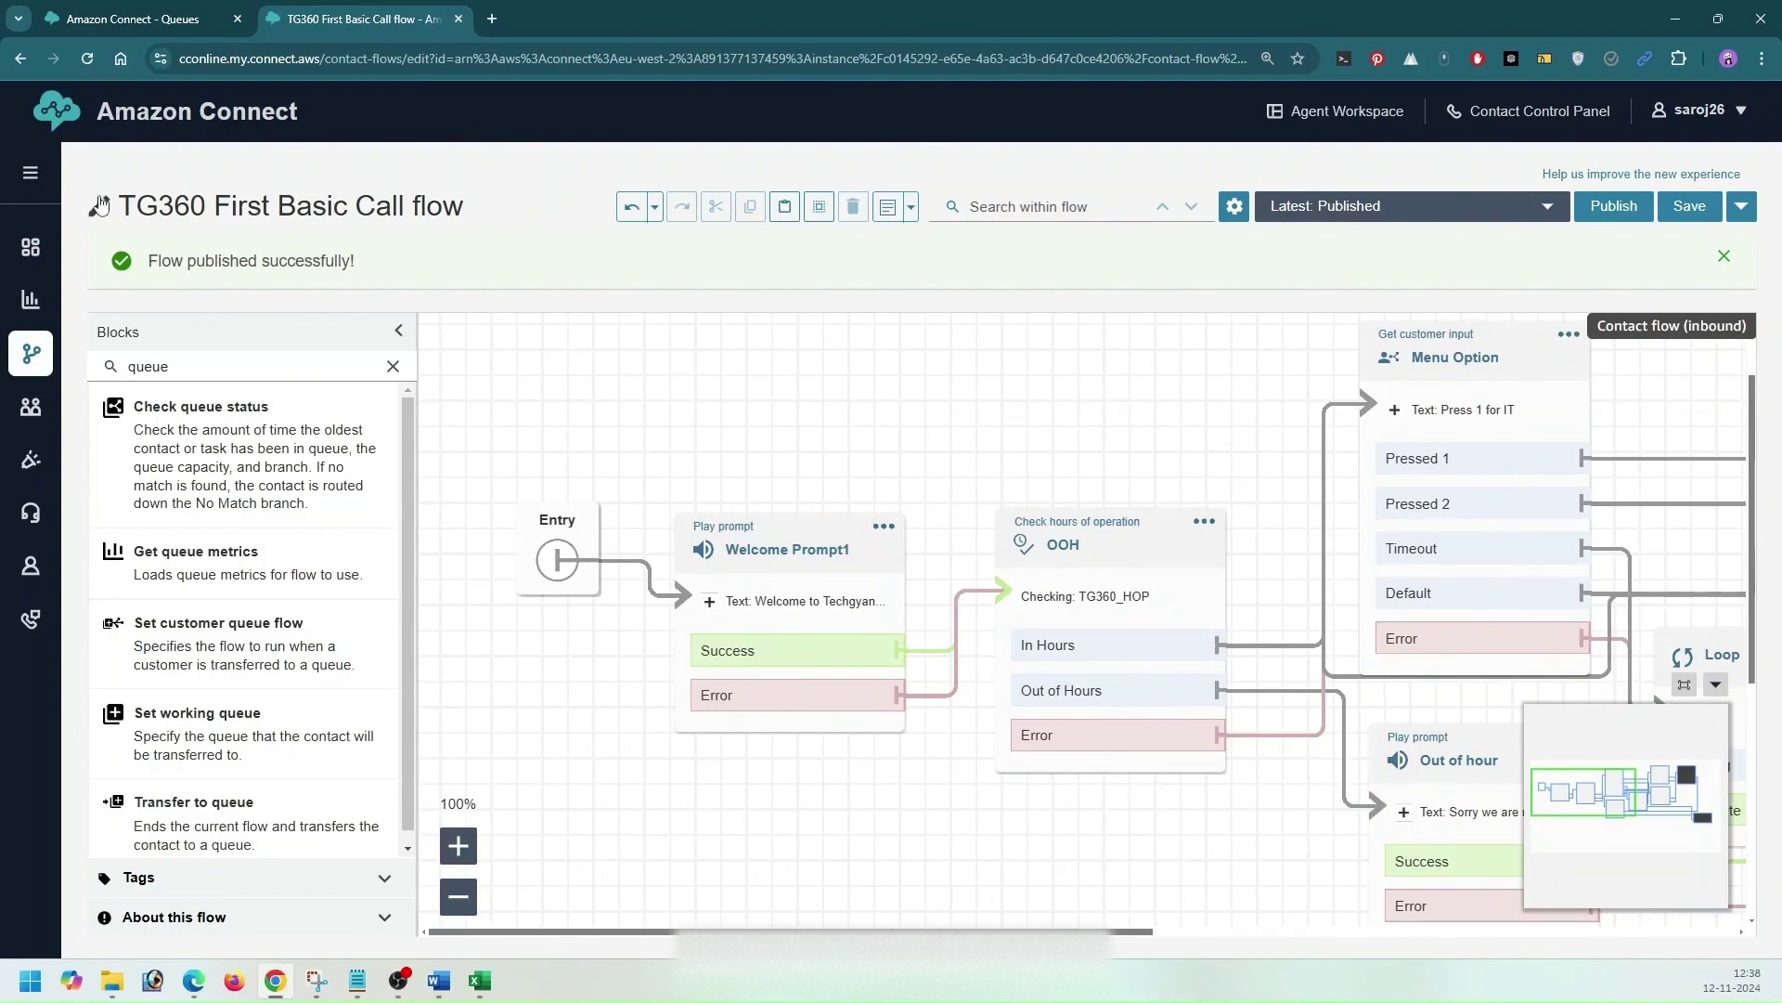
Step: Open the phone numbers page of the Channels section
{"action": "left_click", "coordinate": [31, 173]}
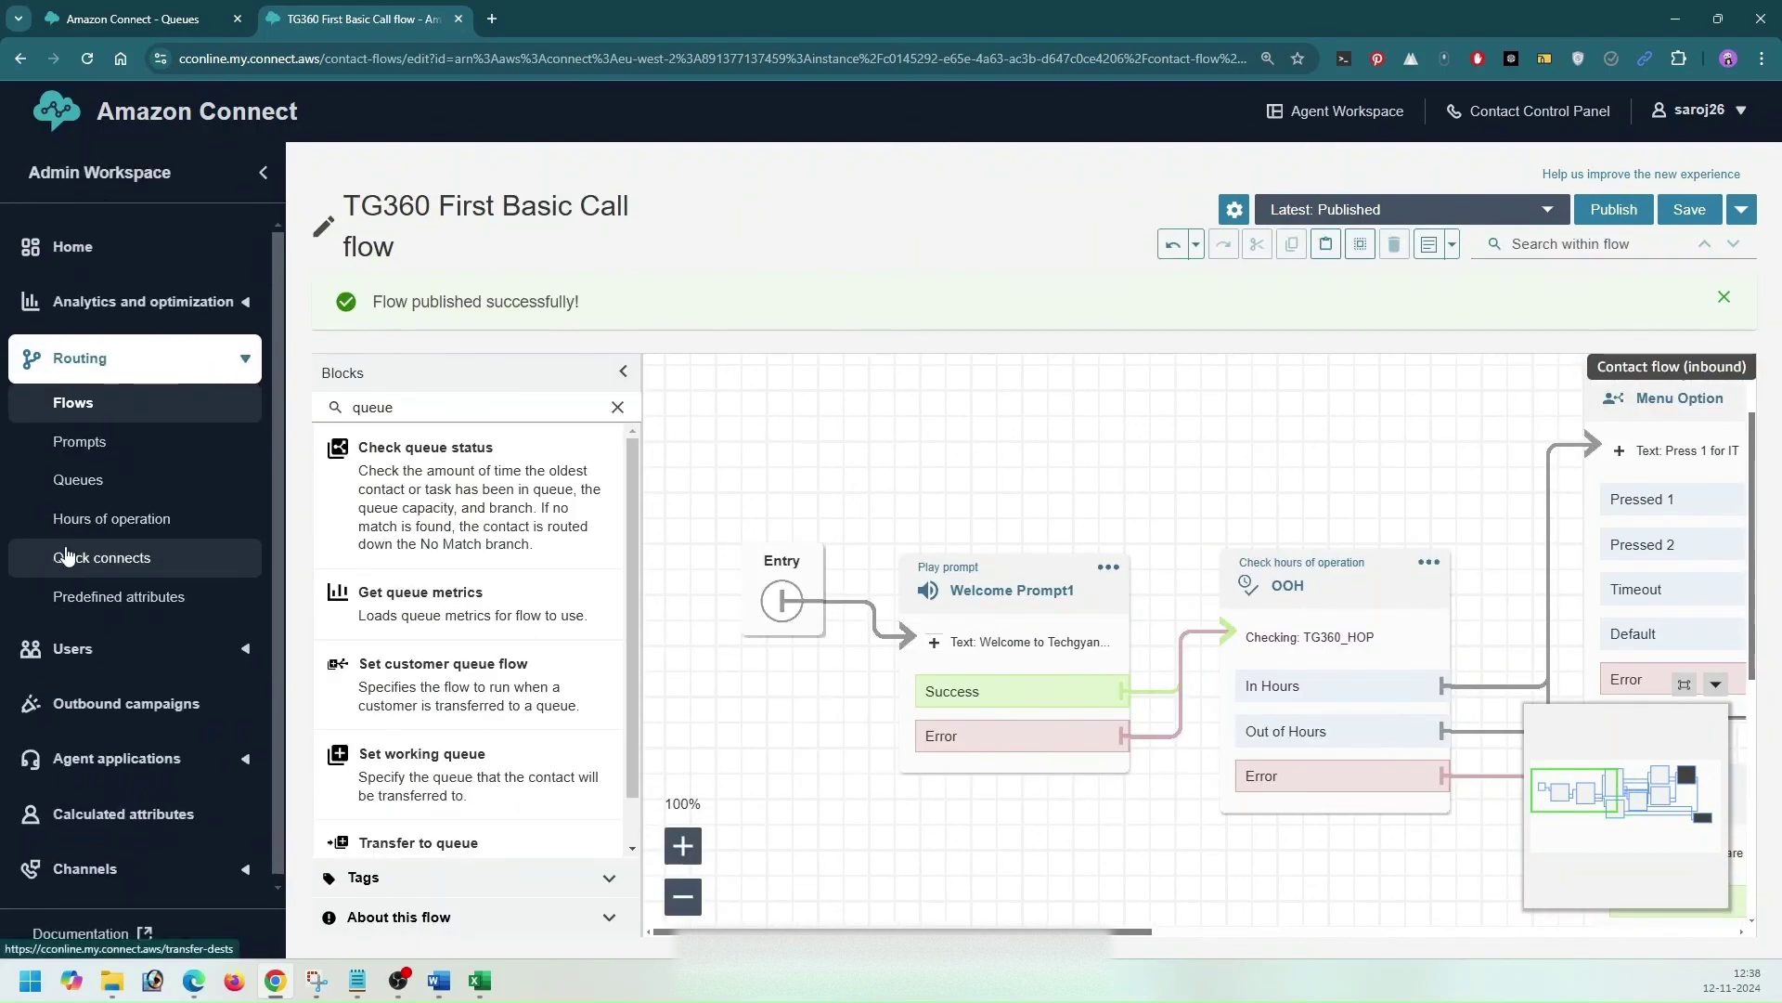
{"action": "left_click", "coordinate": [93, 867]}
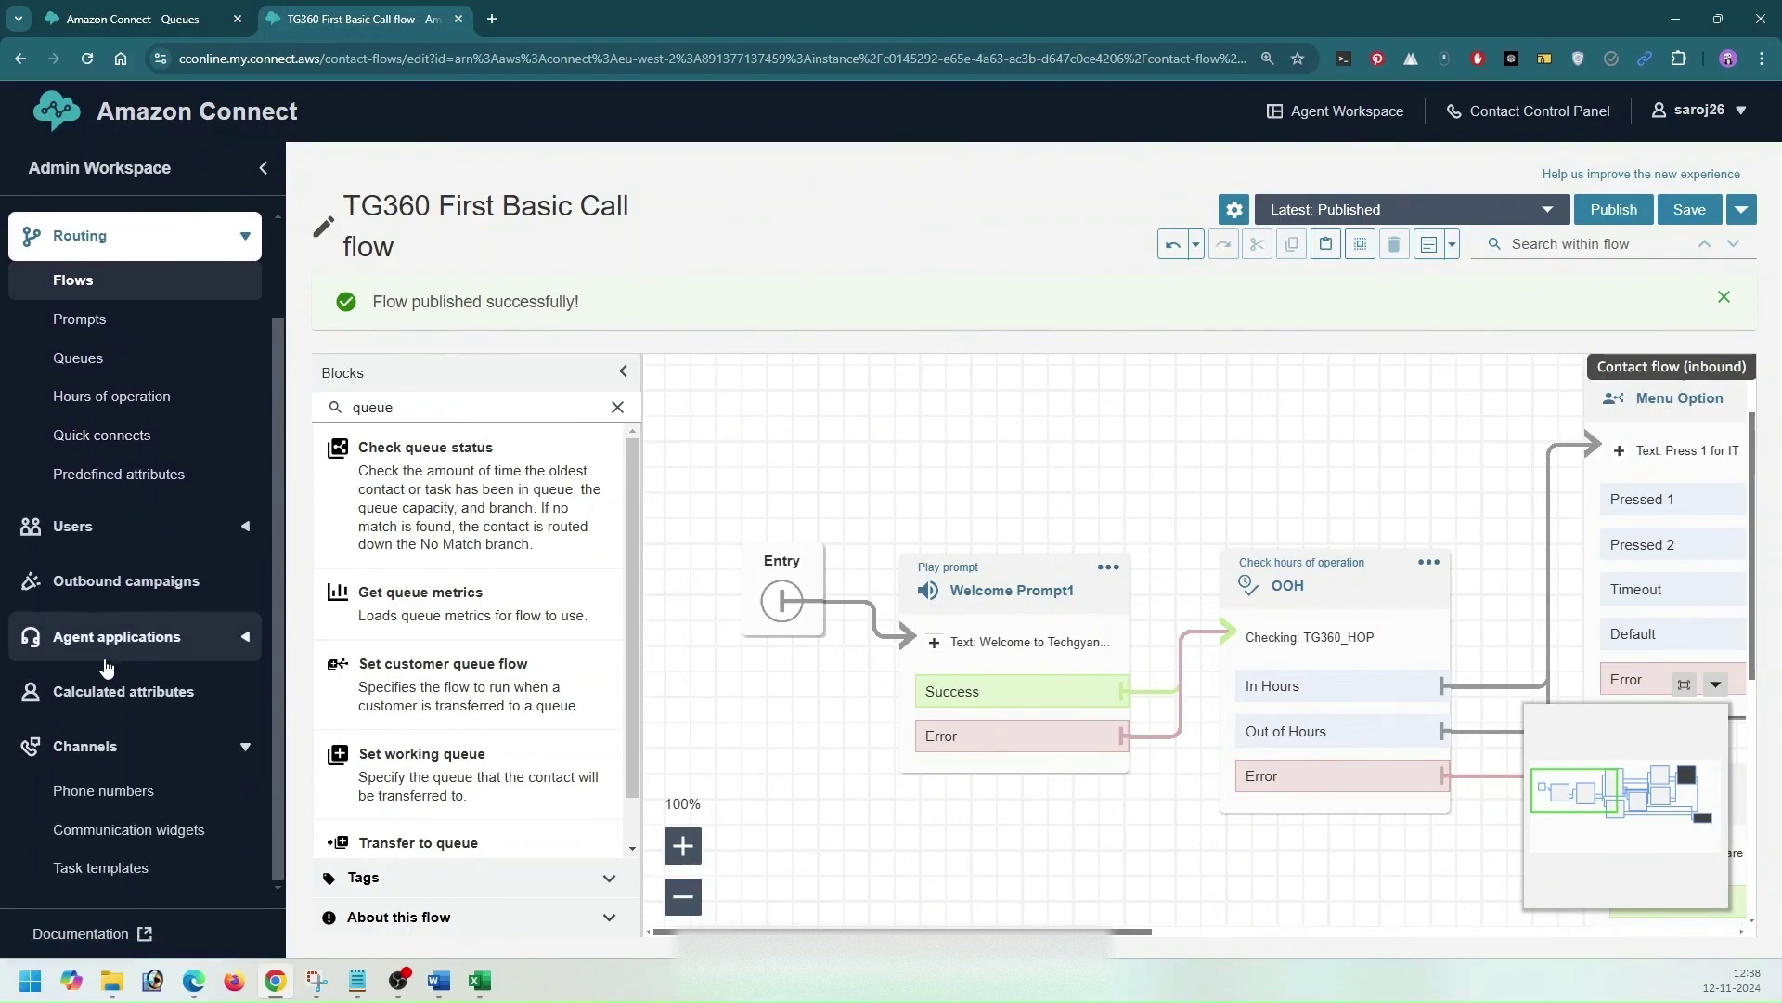
{"action": "left_click", "coordinate": [102, 801]}
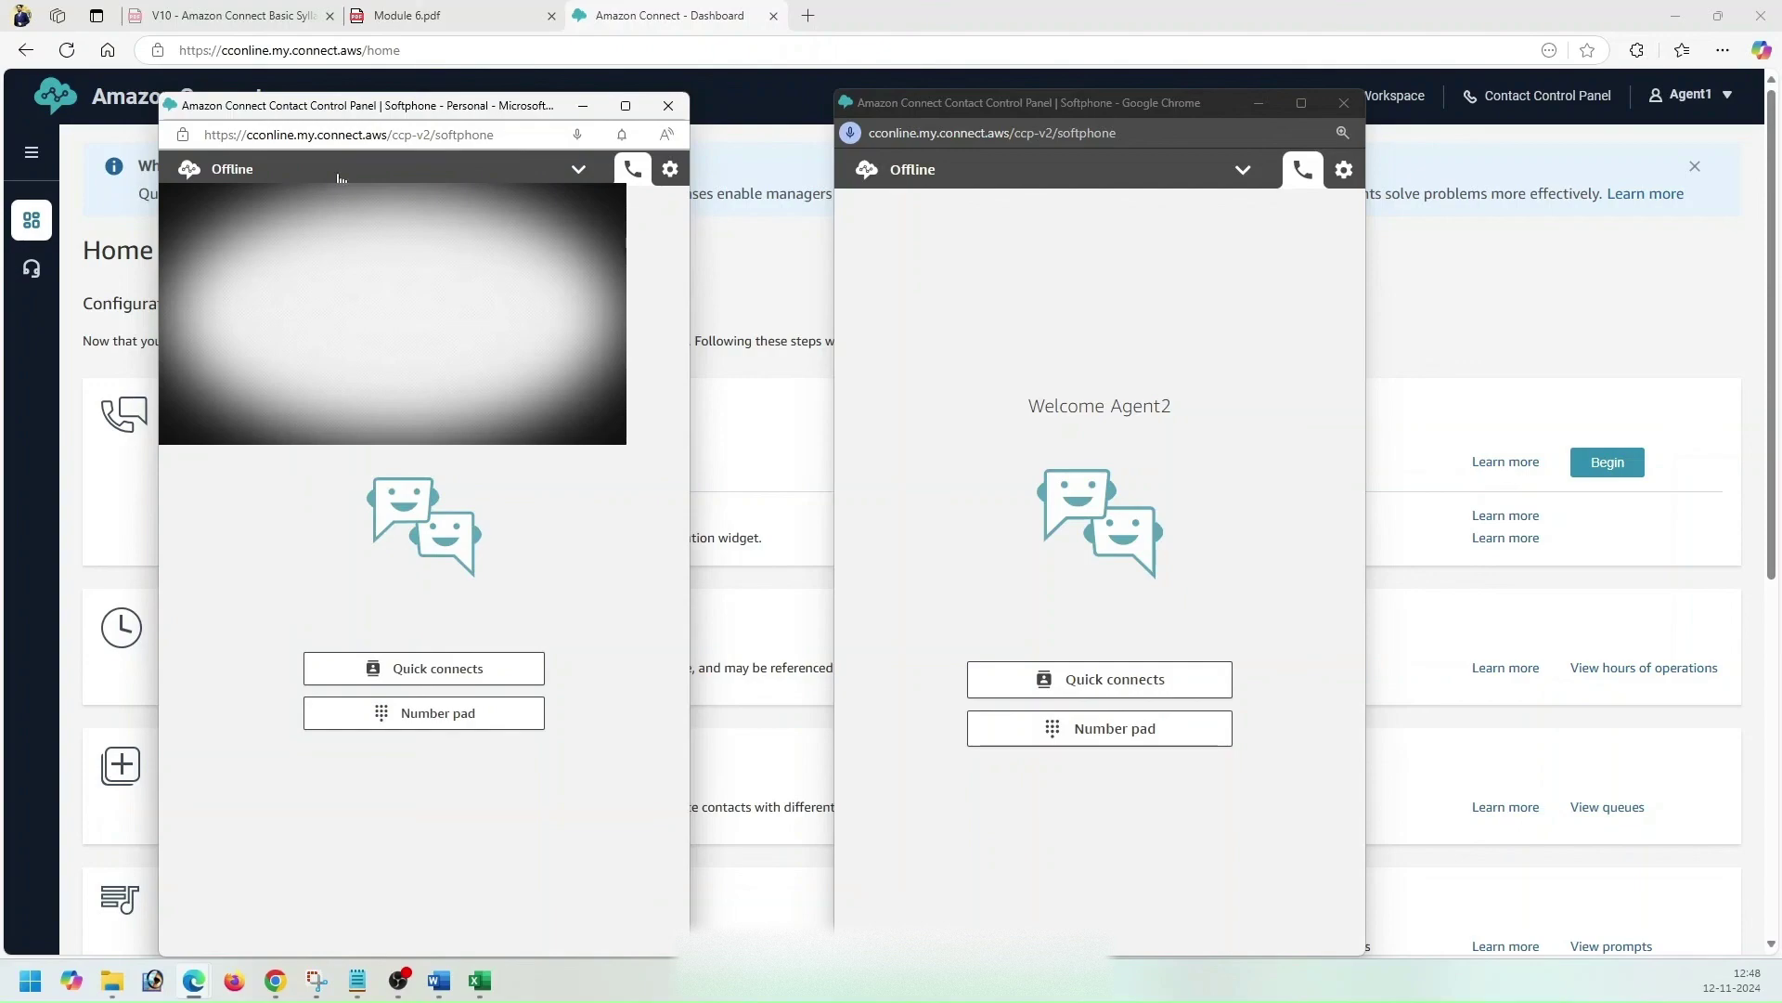
Step: Change Agent1's availability status in the Contact Control Panel softphone
{"action": "left_click", "coordinate": [345, 171]}
{"action": "left_click", "coordinate": [279, 215]}
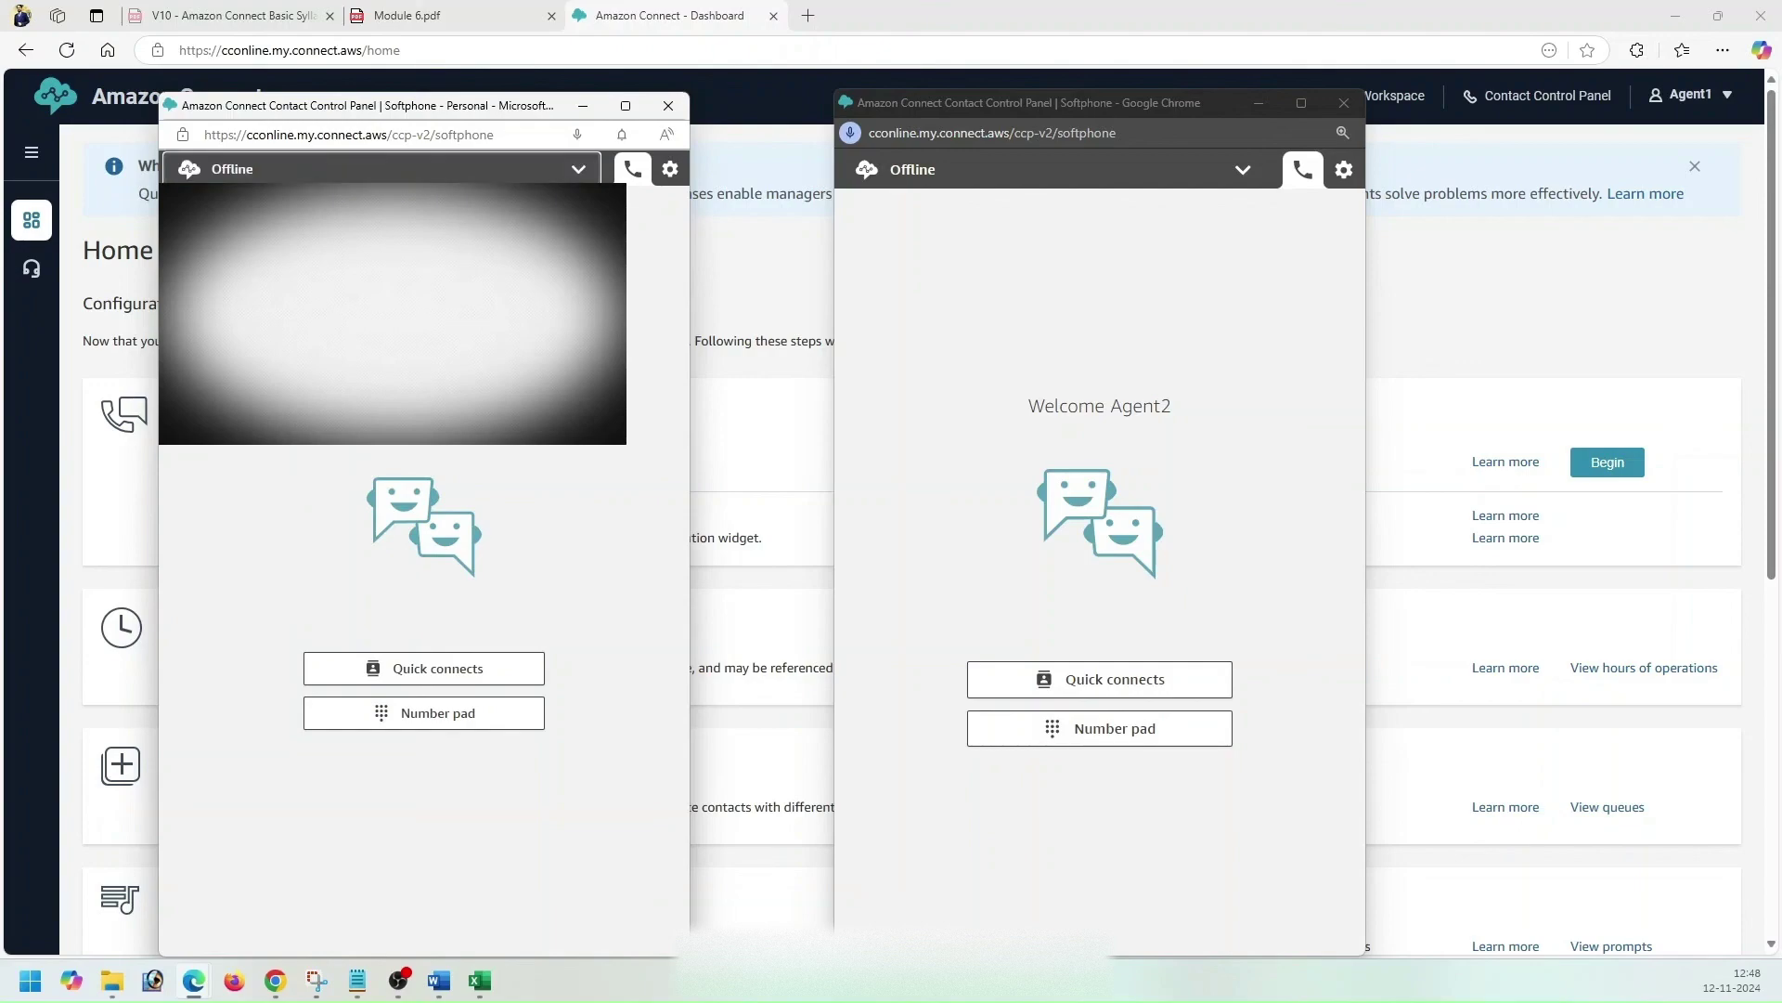